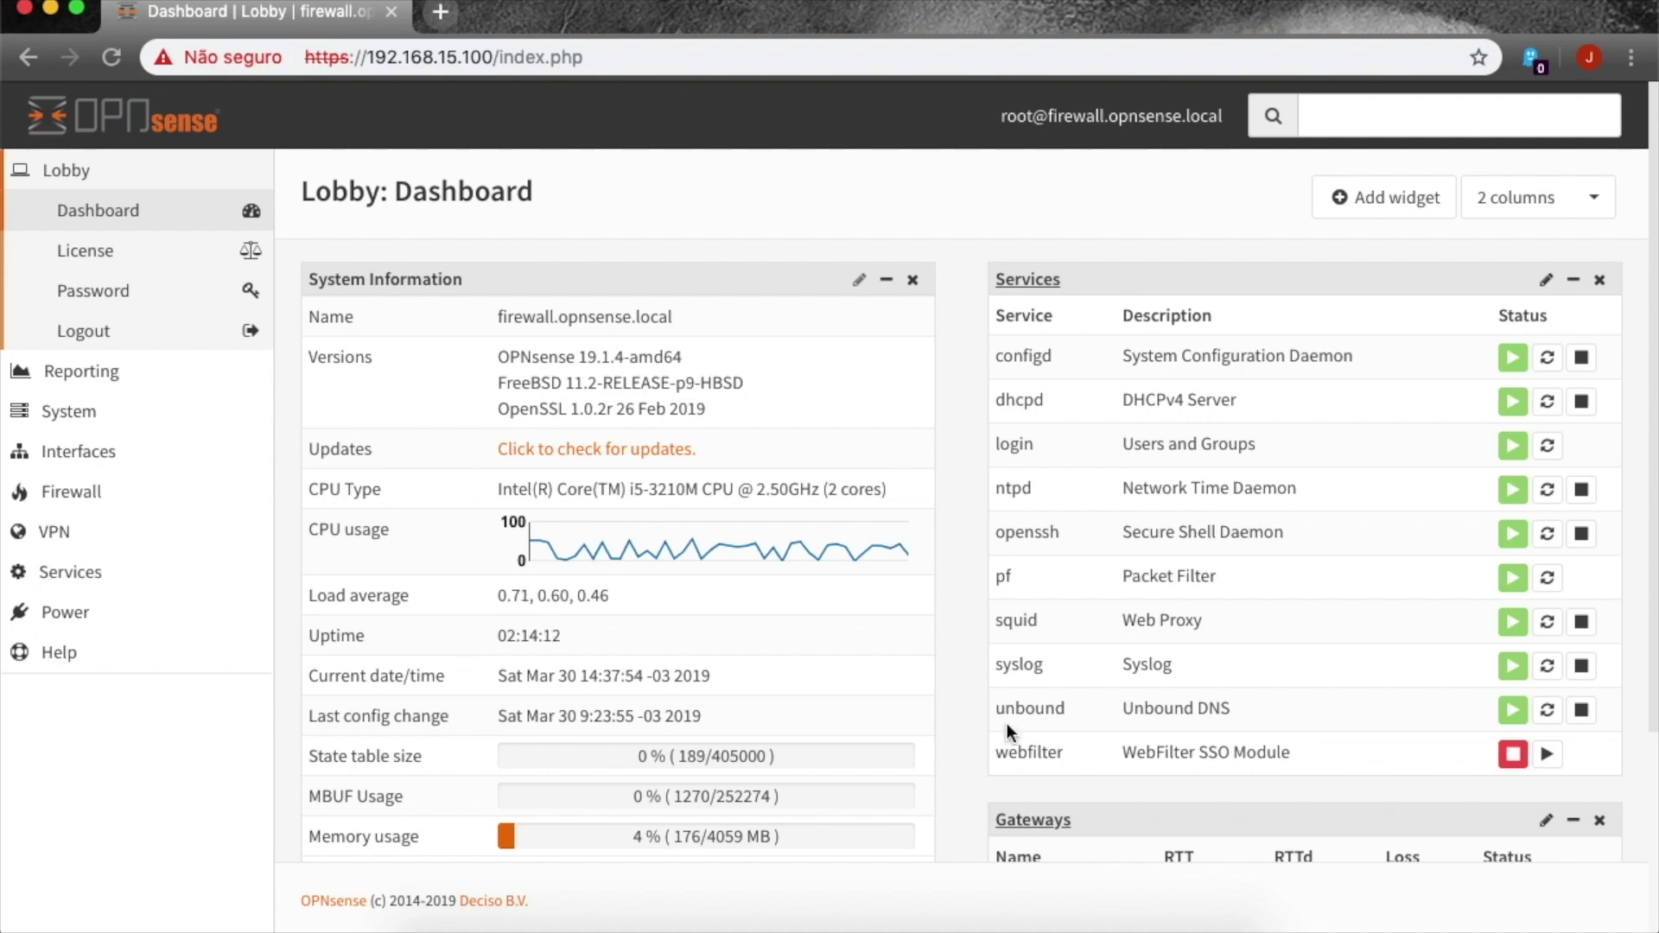
- Open the firmware plugin list and examine the os-web-filter plugin's entry
left_click(207, 412)
left_click(194, 372)
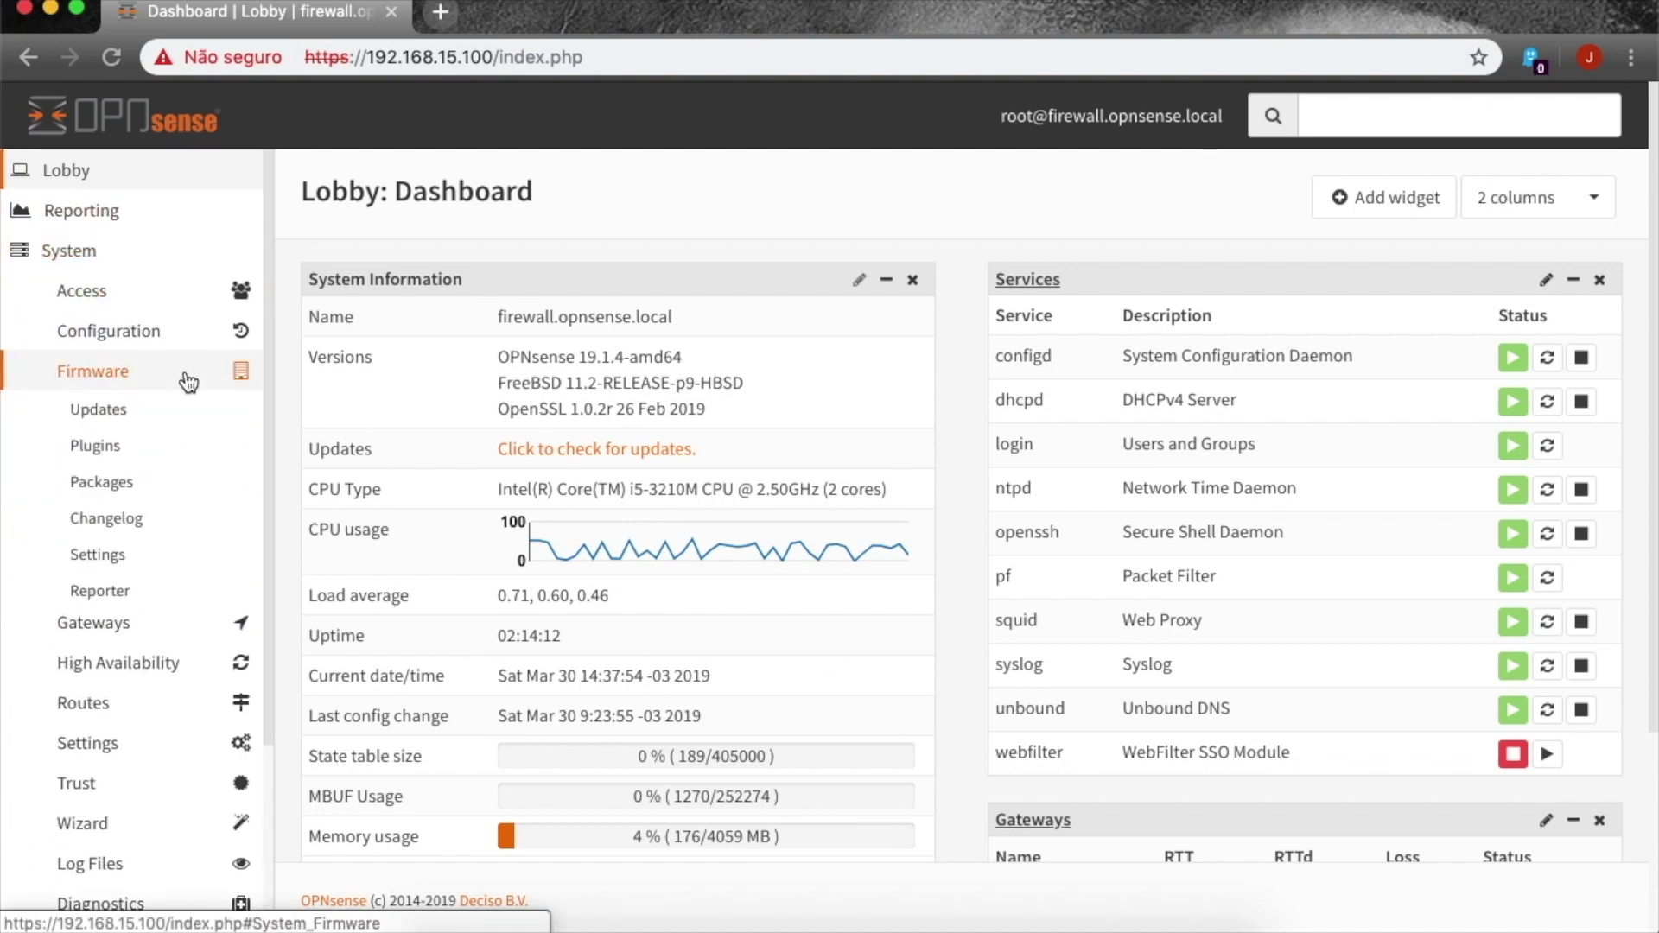
left_click(175, 462)
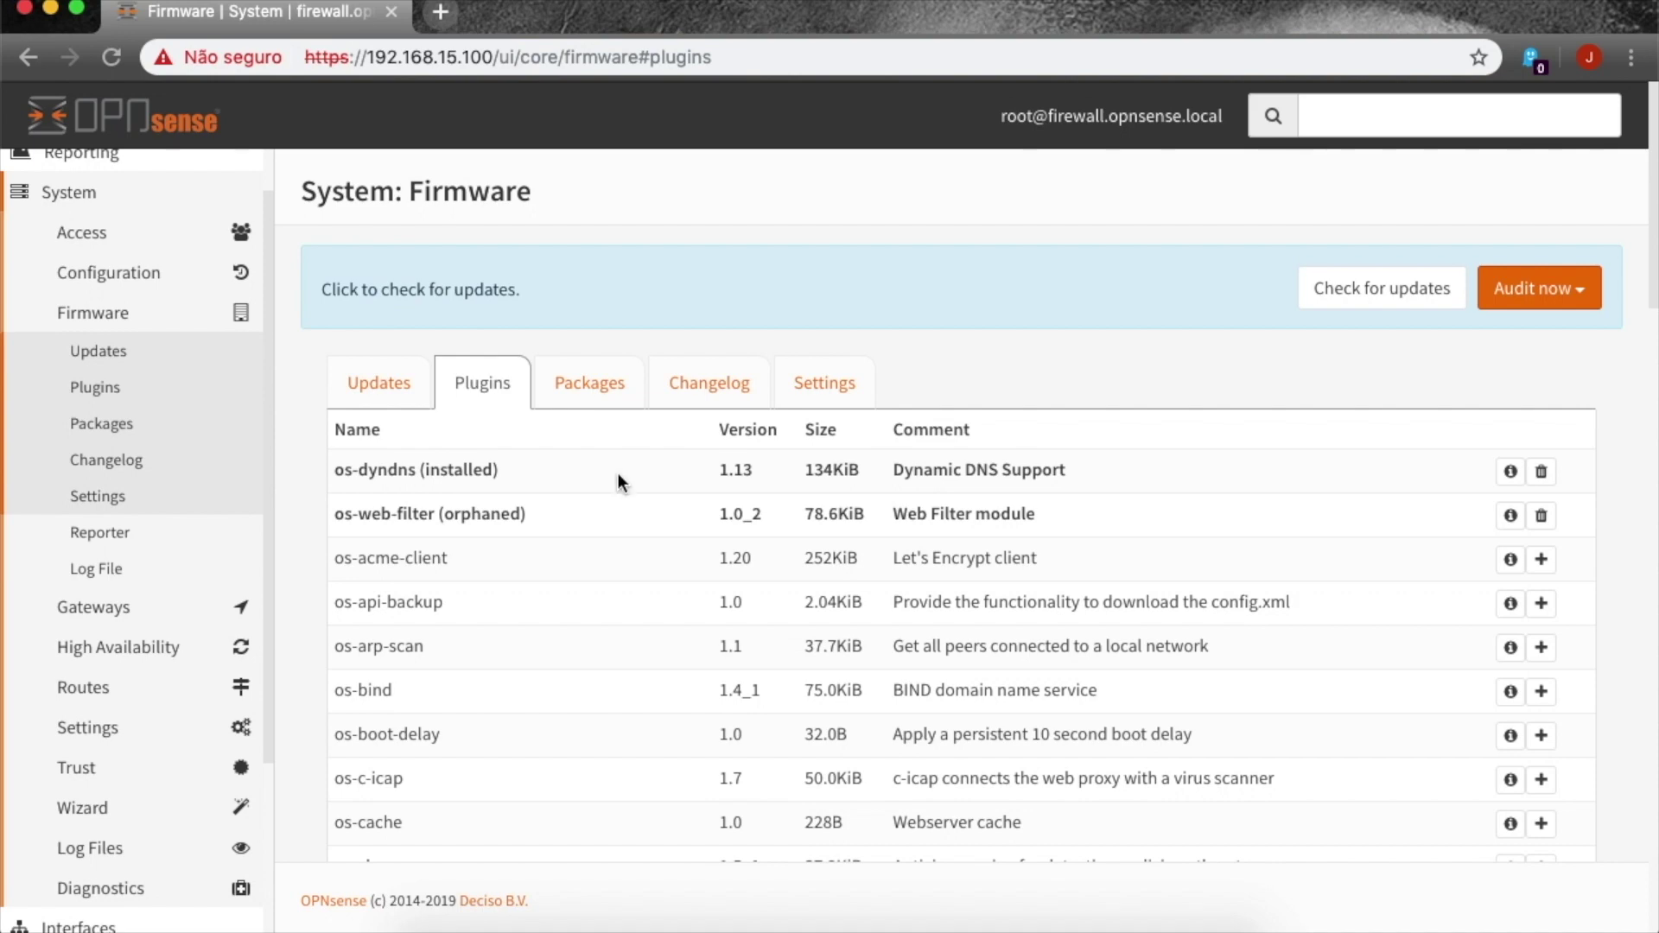
scroll(693, 488, "down", 1)
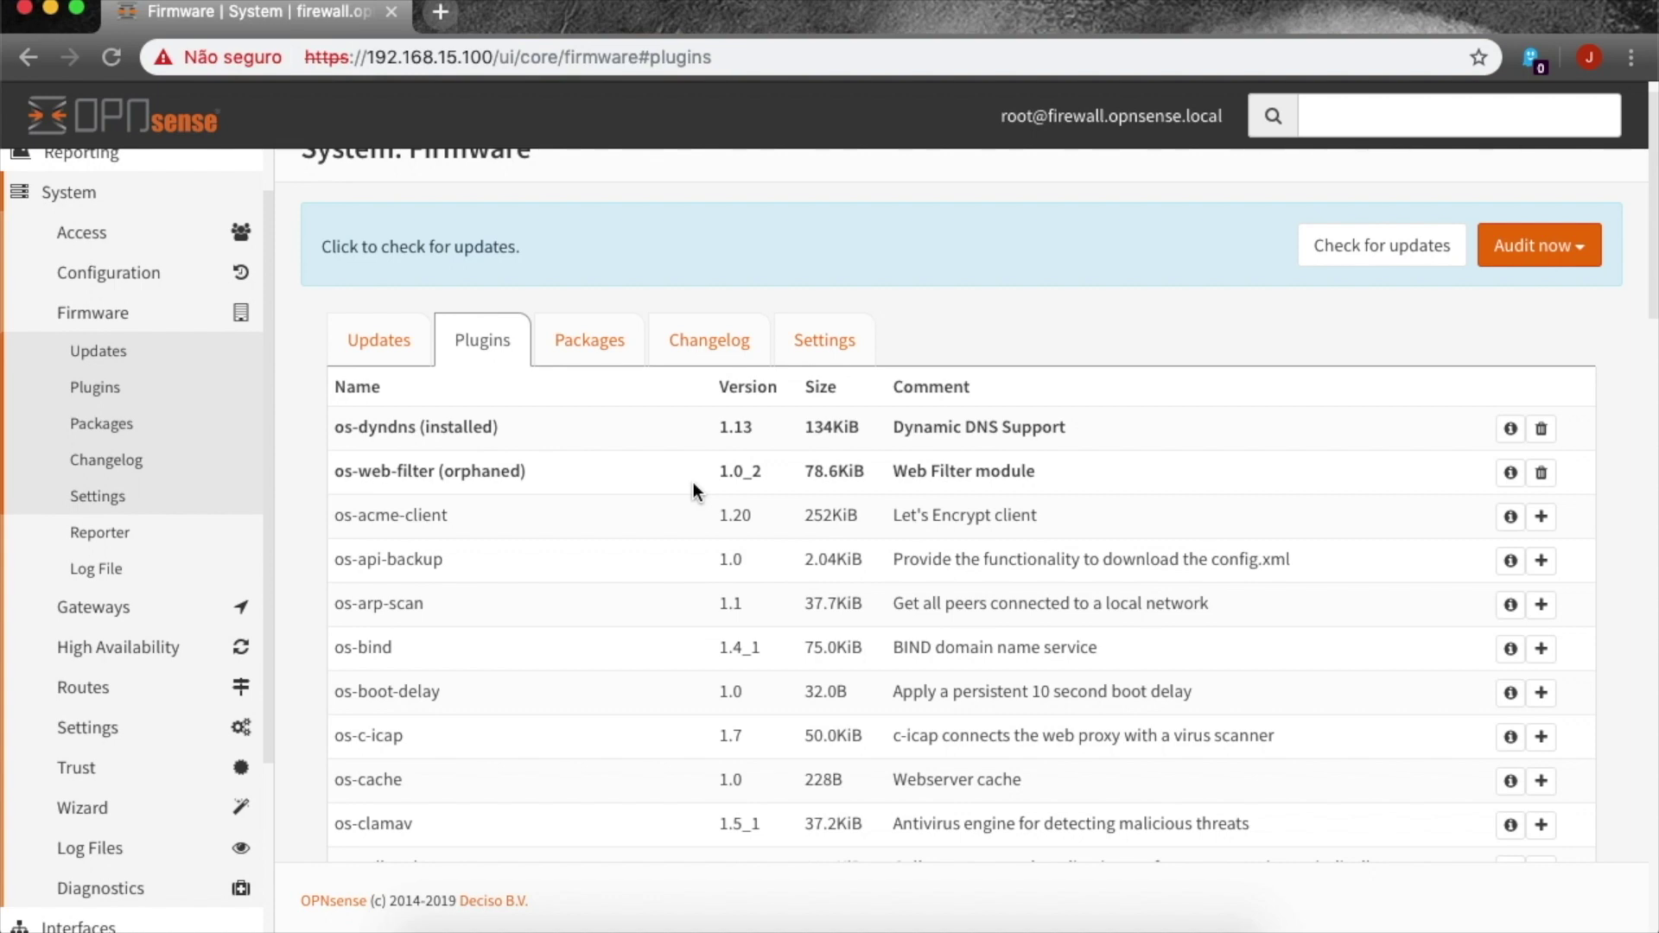
scroll(740, 478, "down", 2)
scroll(739, 478, "up", 1)
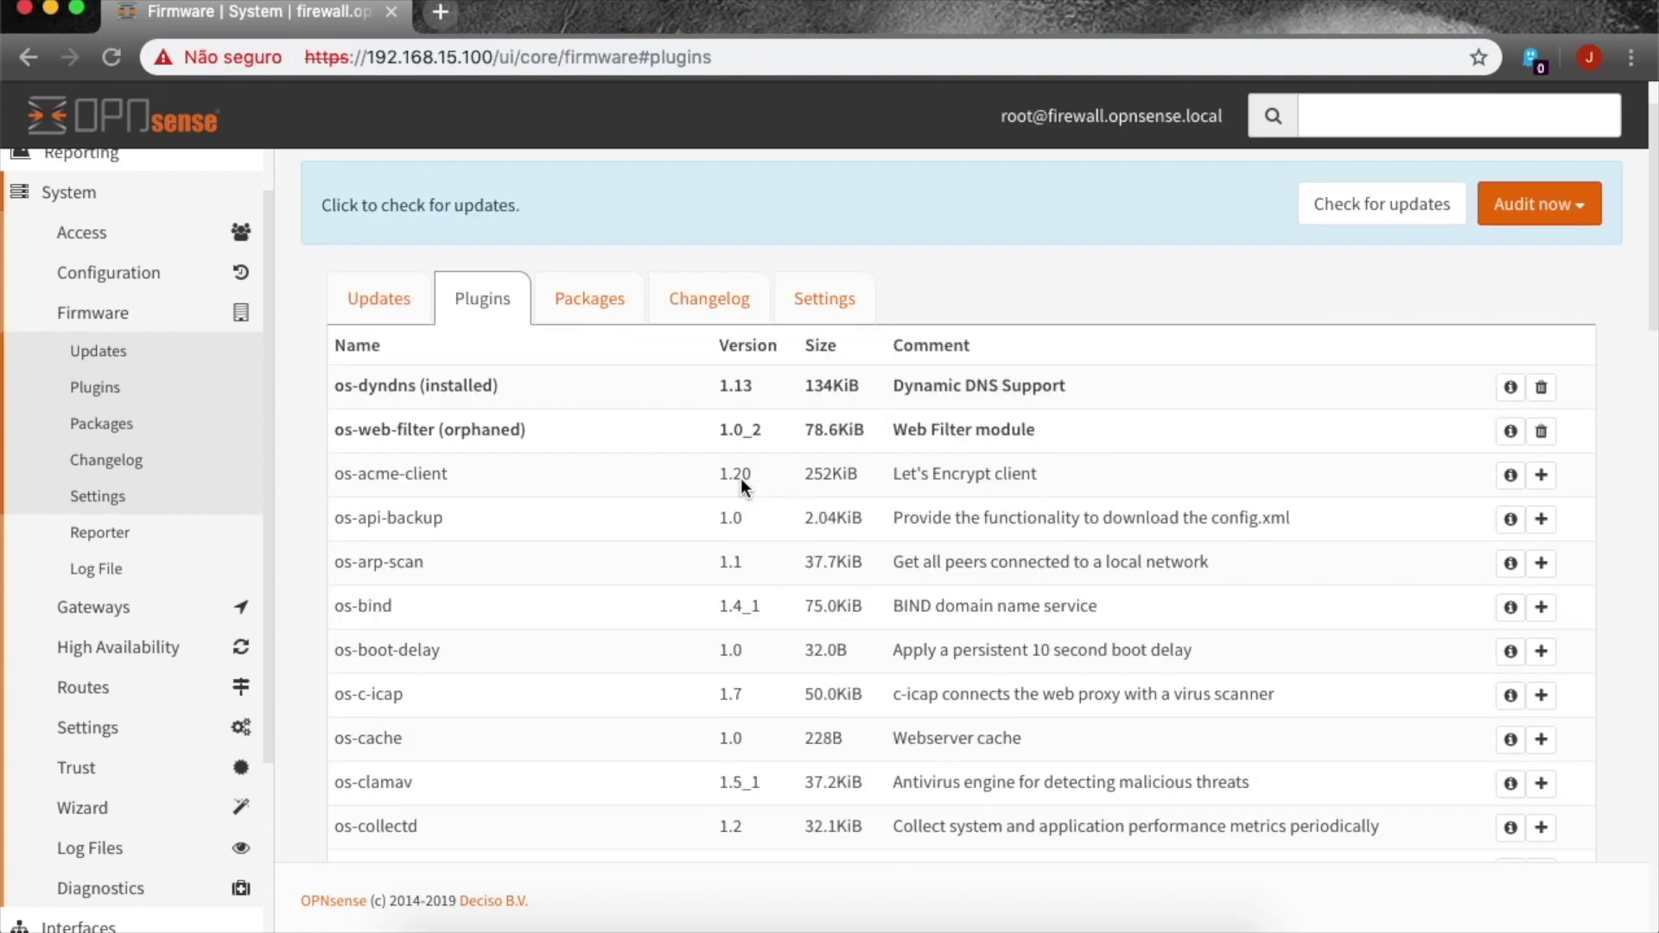
scroll(740, 478, "up", 2)
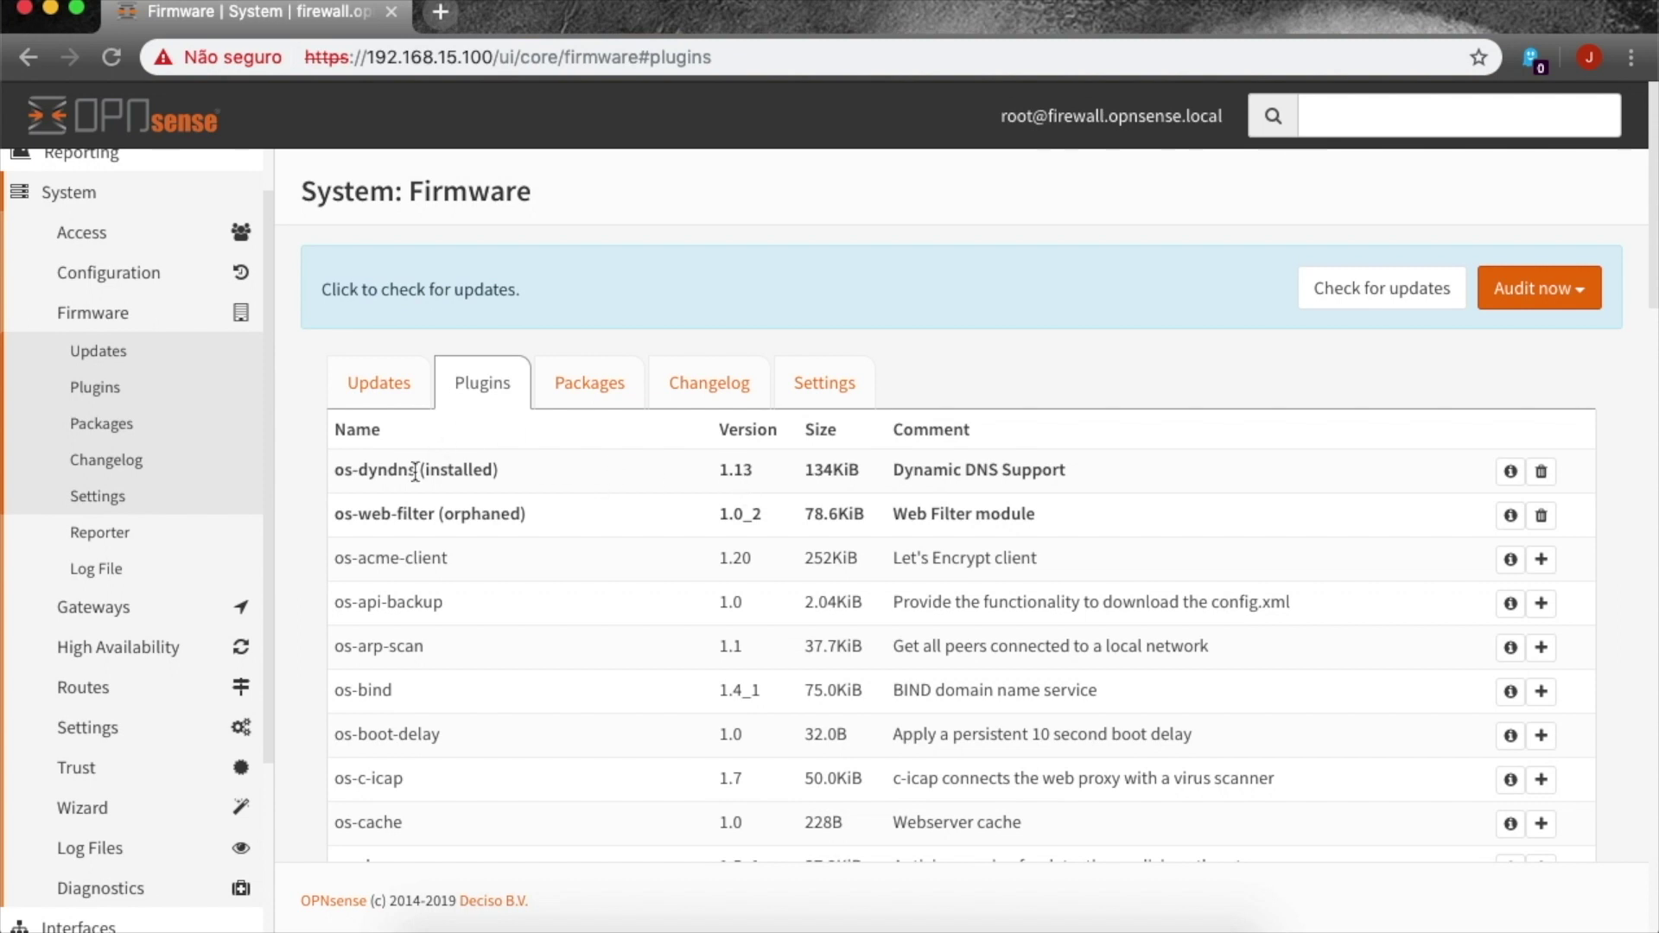
left_click_drag(336, 513, 550, 513)
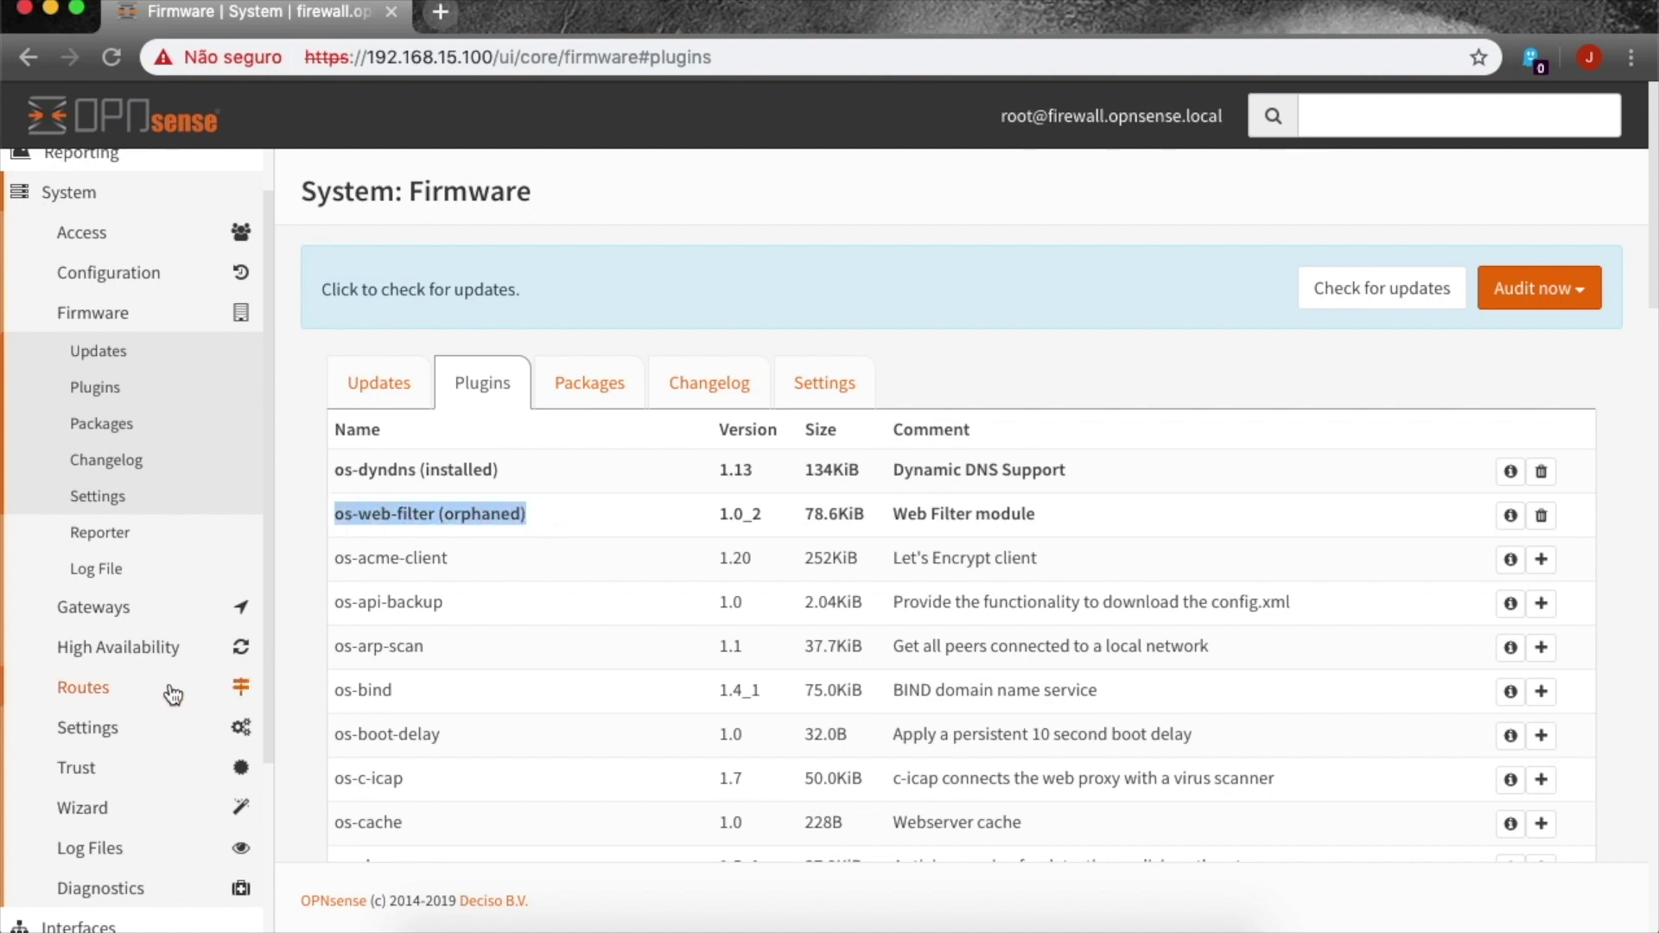
- Locate the Web Filter Rules page among the Web Proxy service's pages
scroll(195, 685, "down", 3)
left_click(130, 810)
scroll(166, 605, "down", 3)
left_click(130, 810)
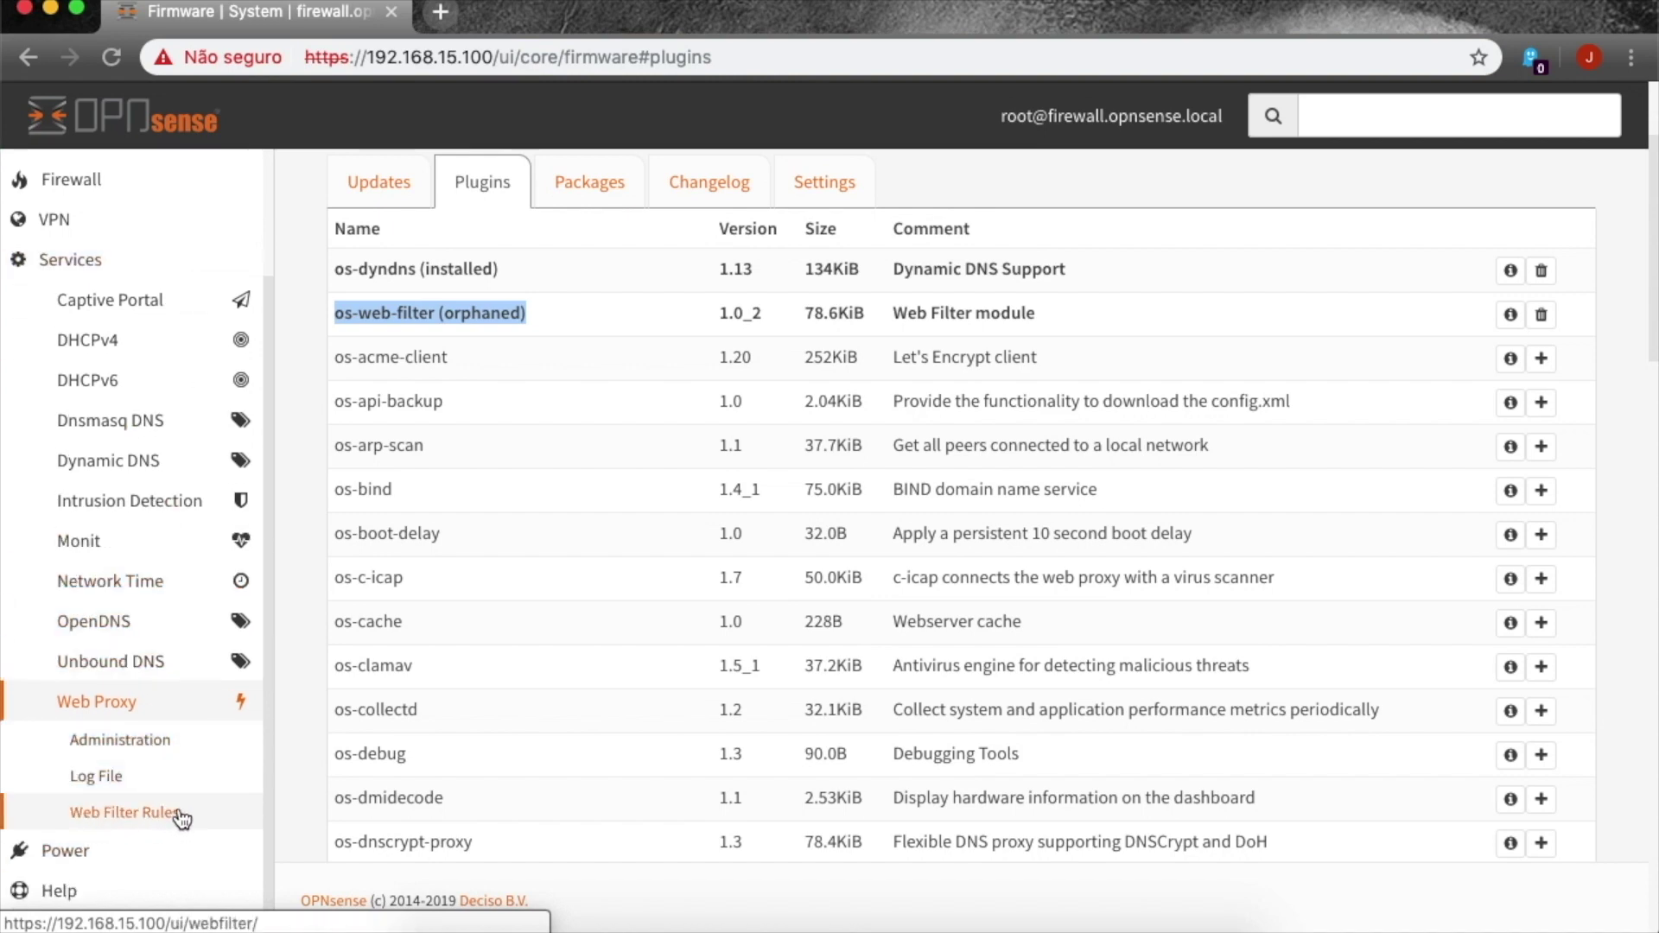
- Add a new authentication server under System Access with the descriptive name AD and type LDAP
scroll(199, 778, "up", 2)
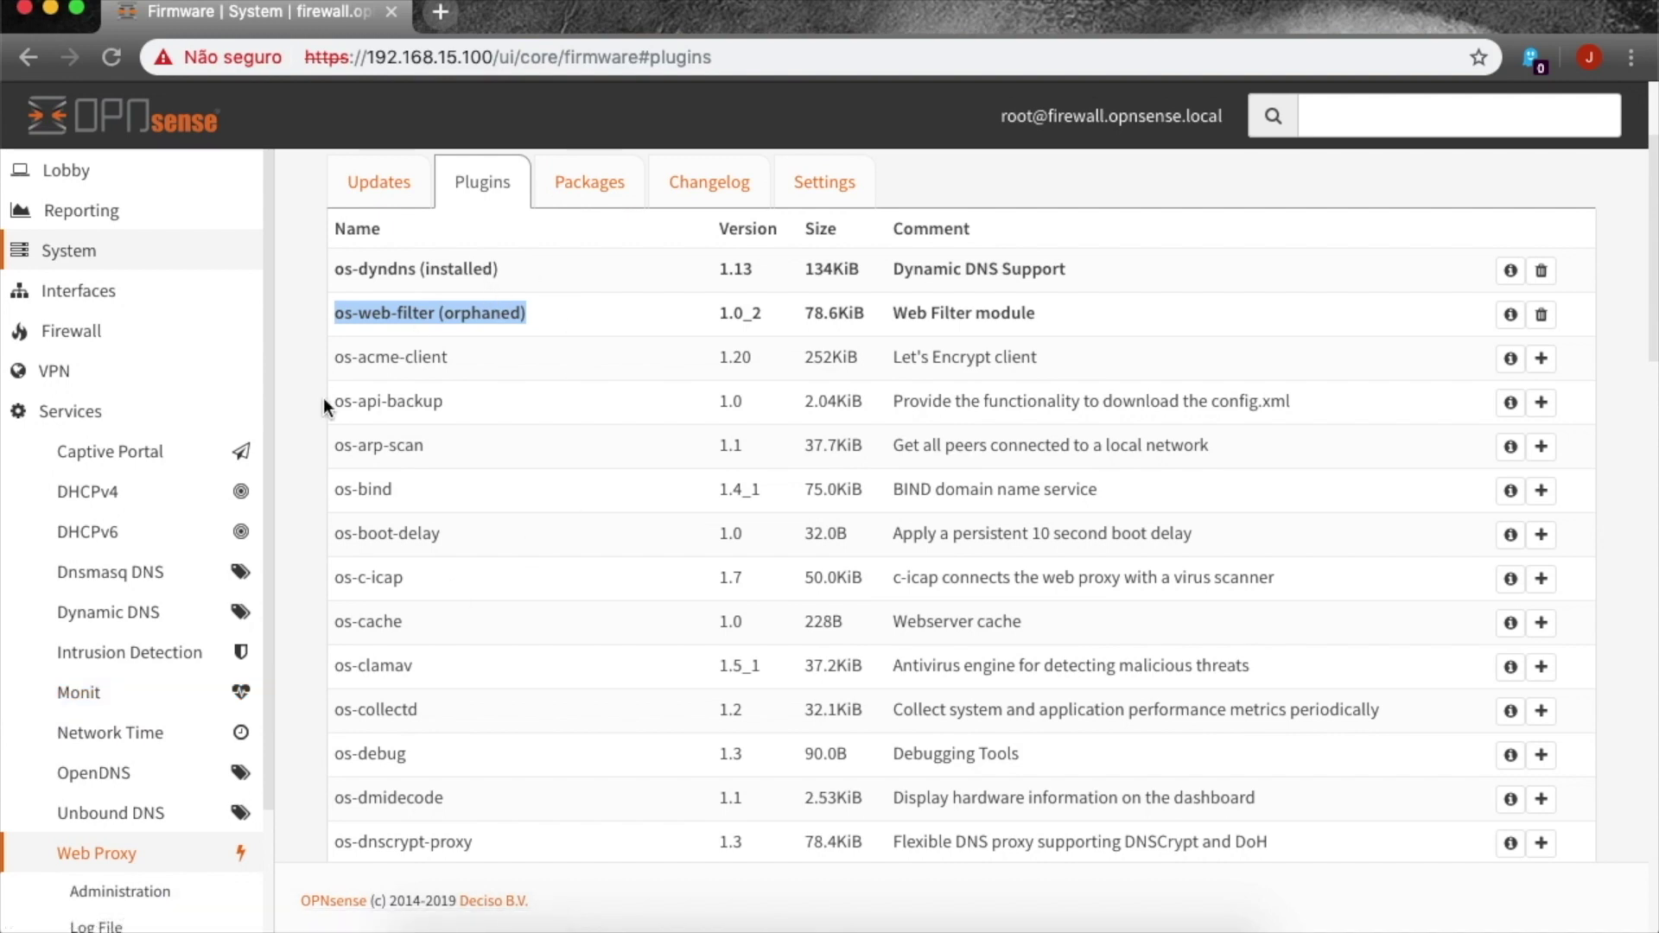
left_click(81, 252)
left_click(96, 292)
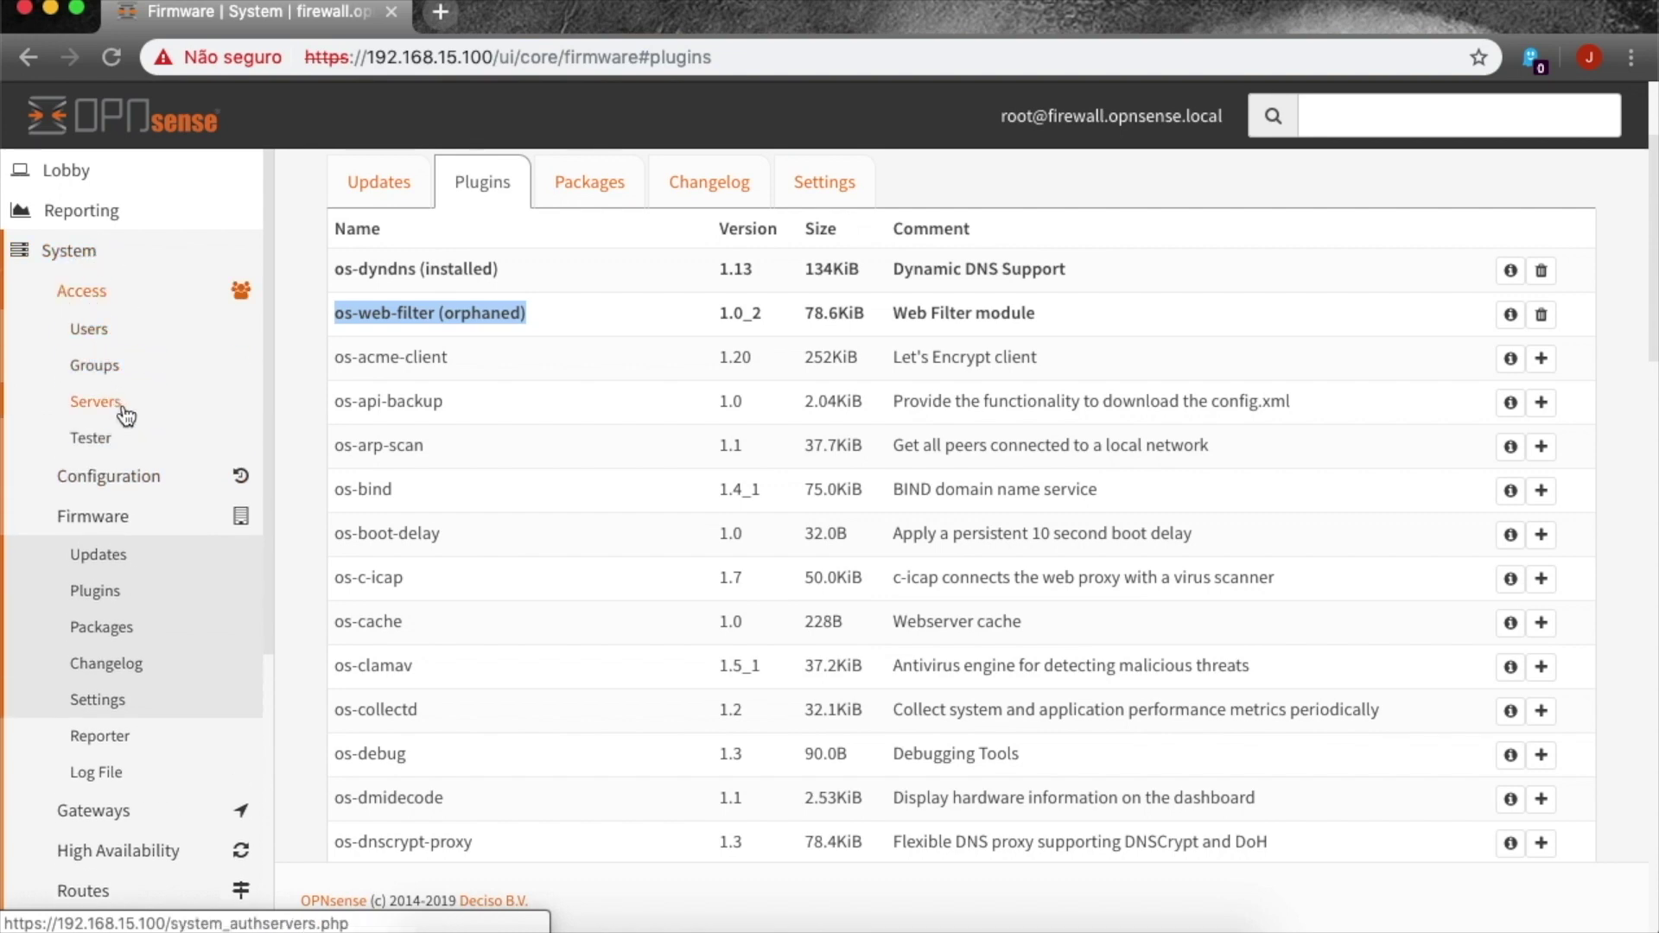
left_click(95, 403)
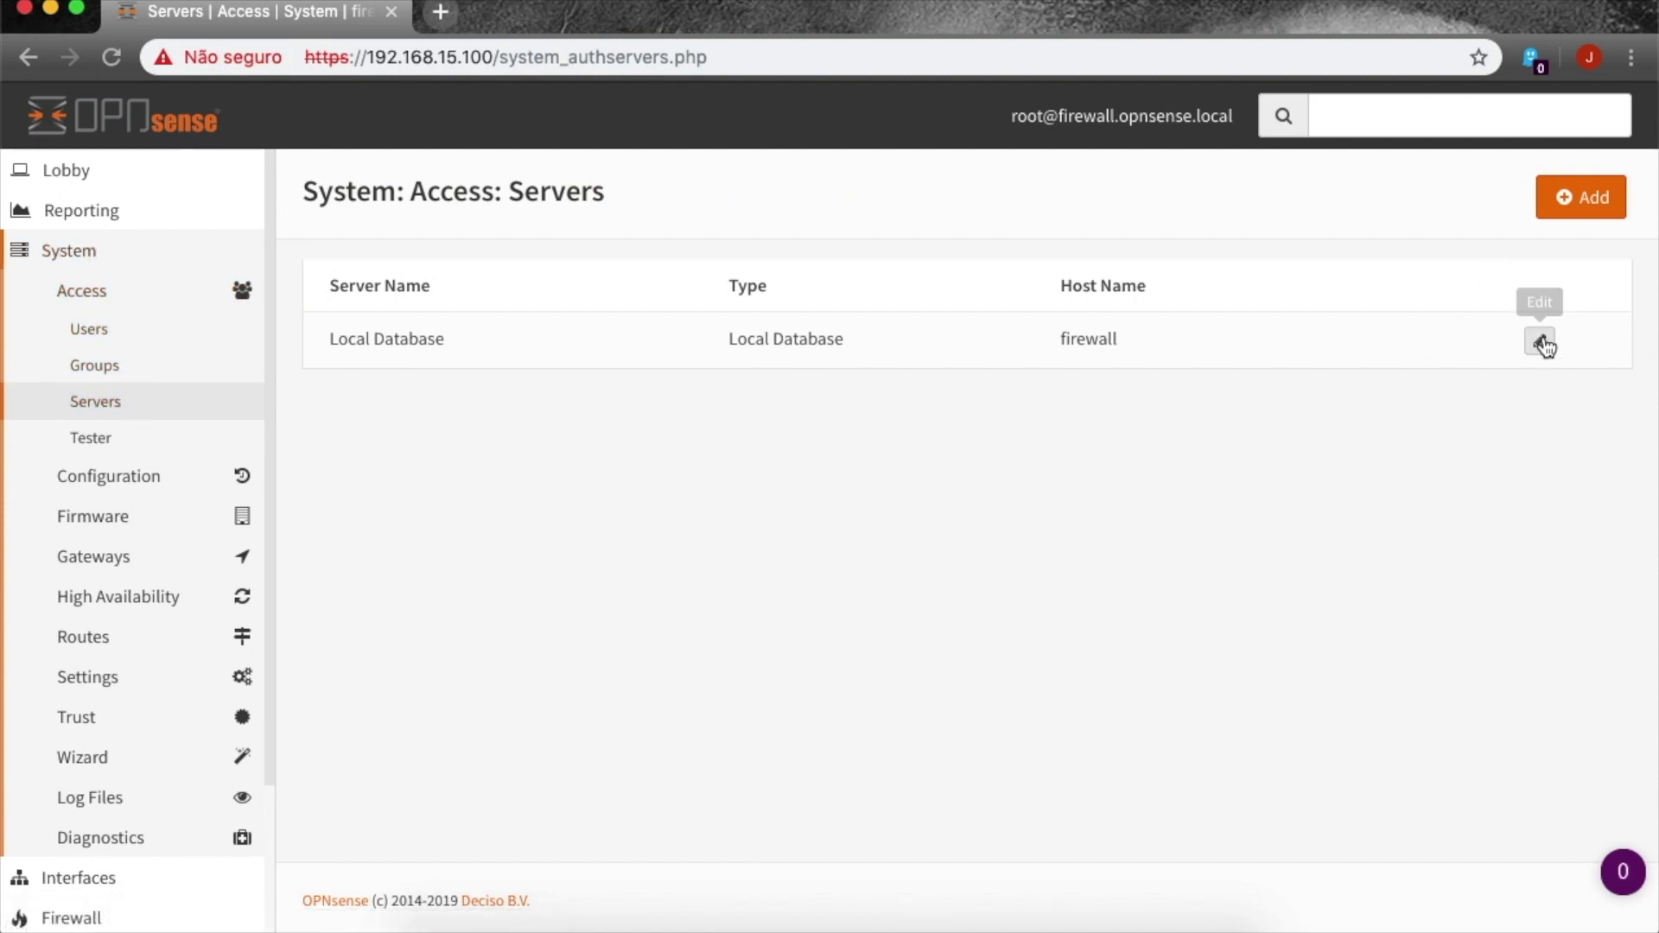
left_click(1580, 197)
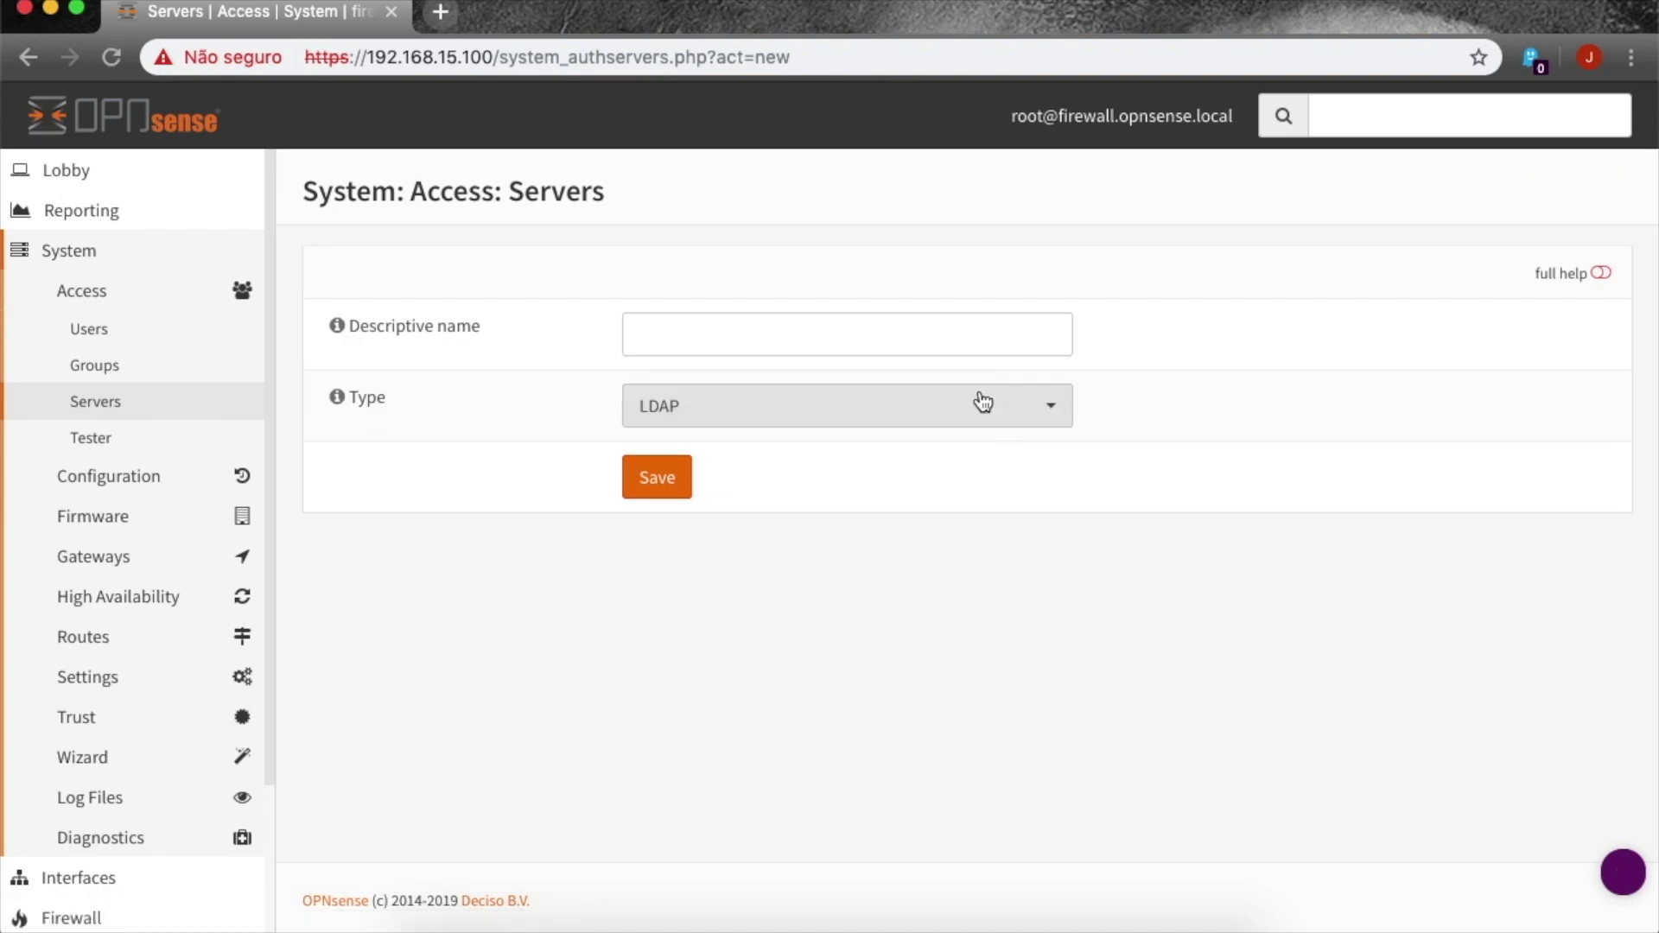
left_click(681, 326)
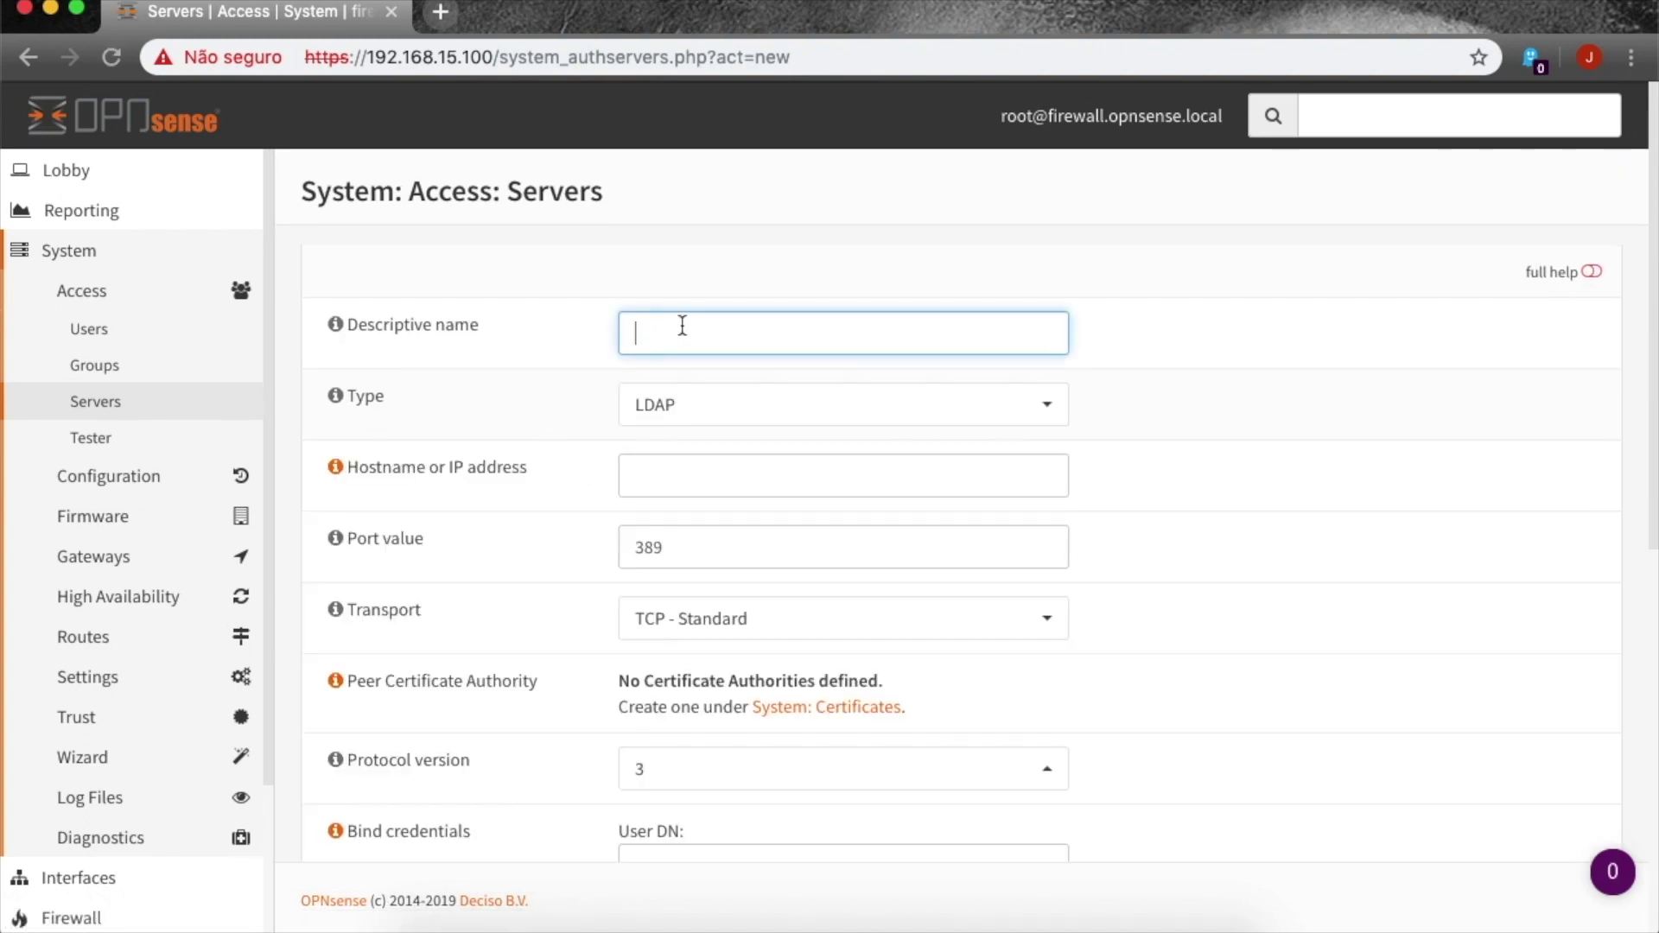
type("AD")
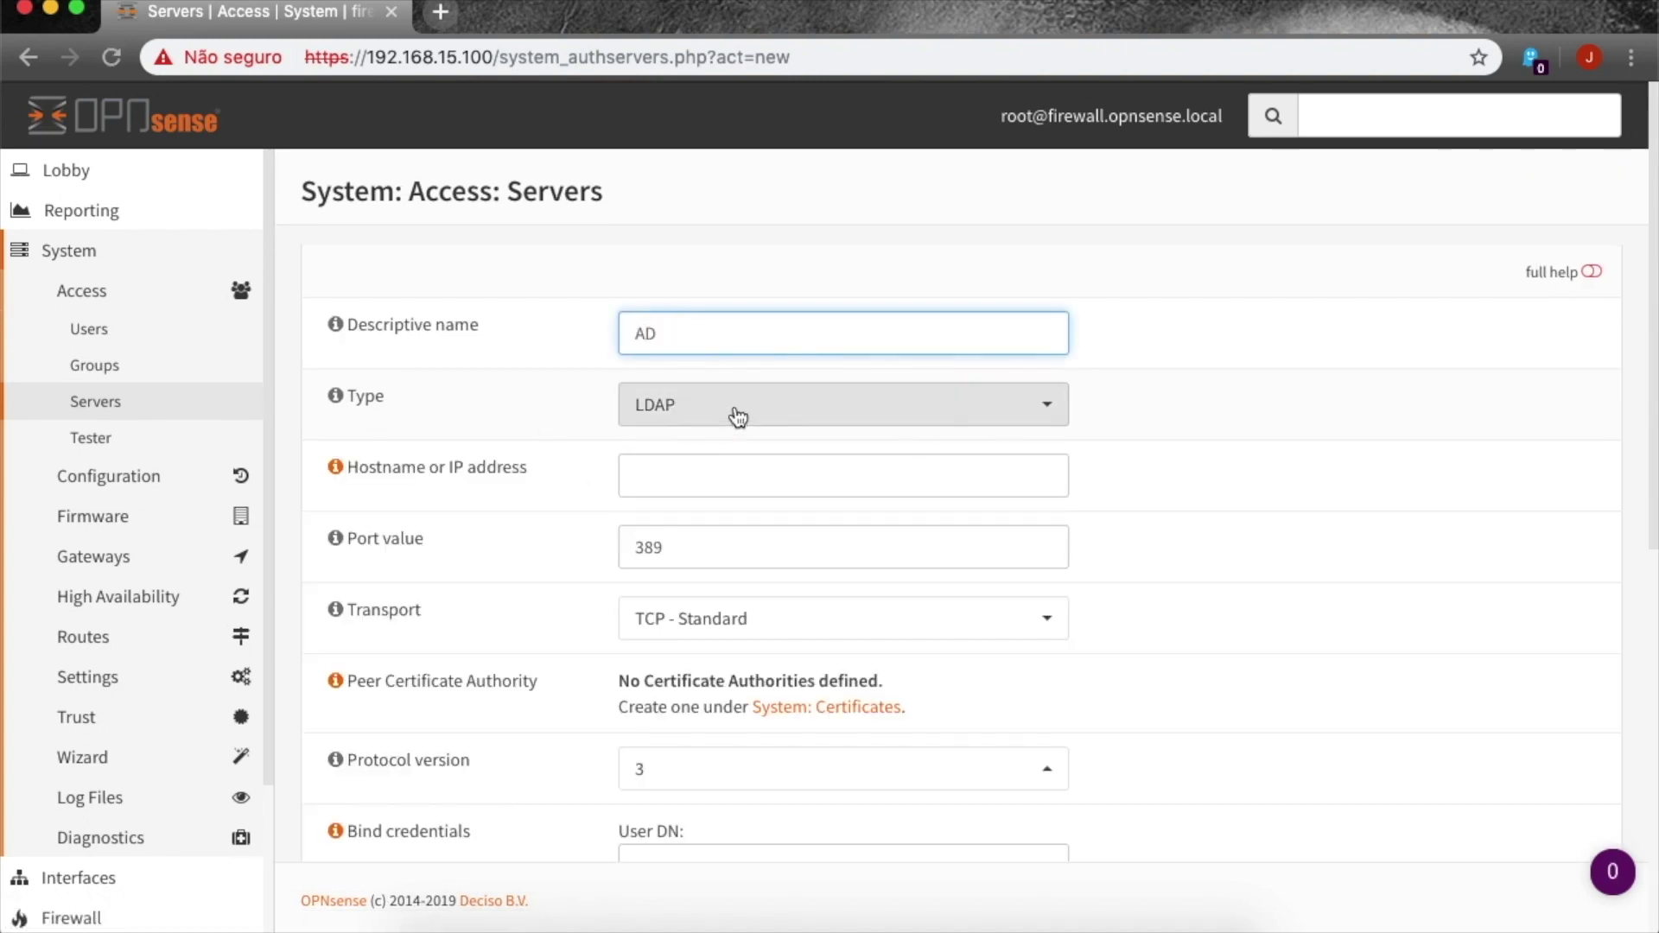
left_click(949, 415)
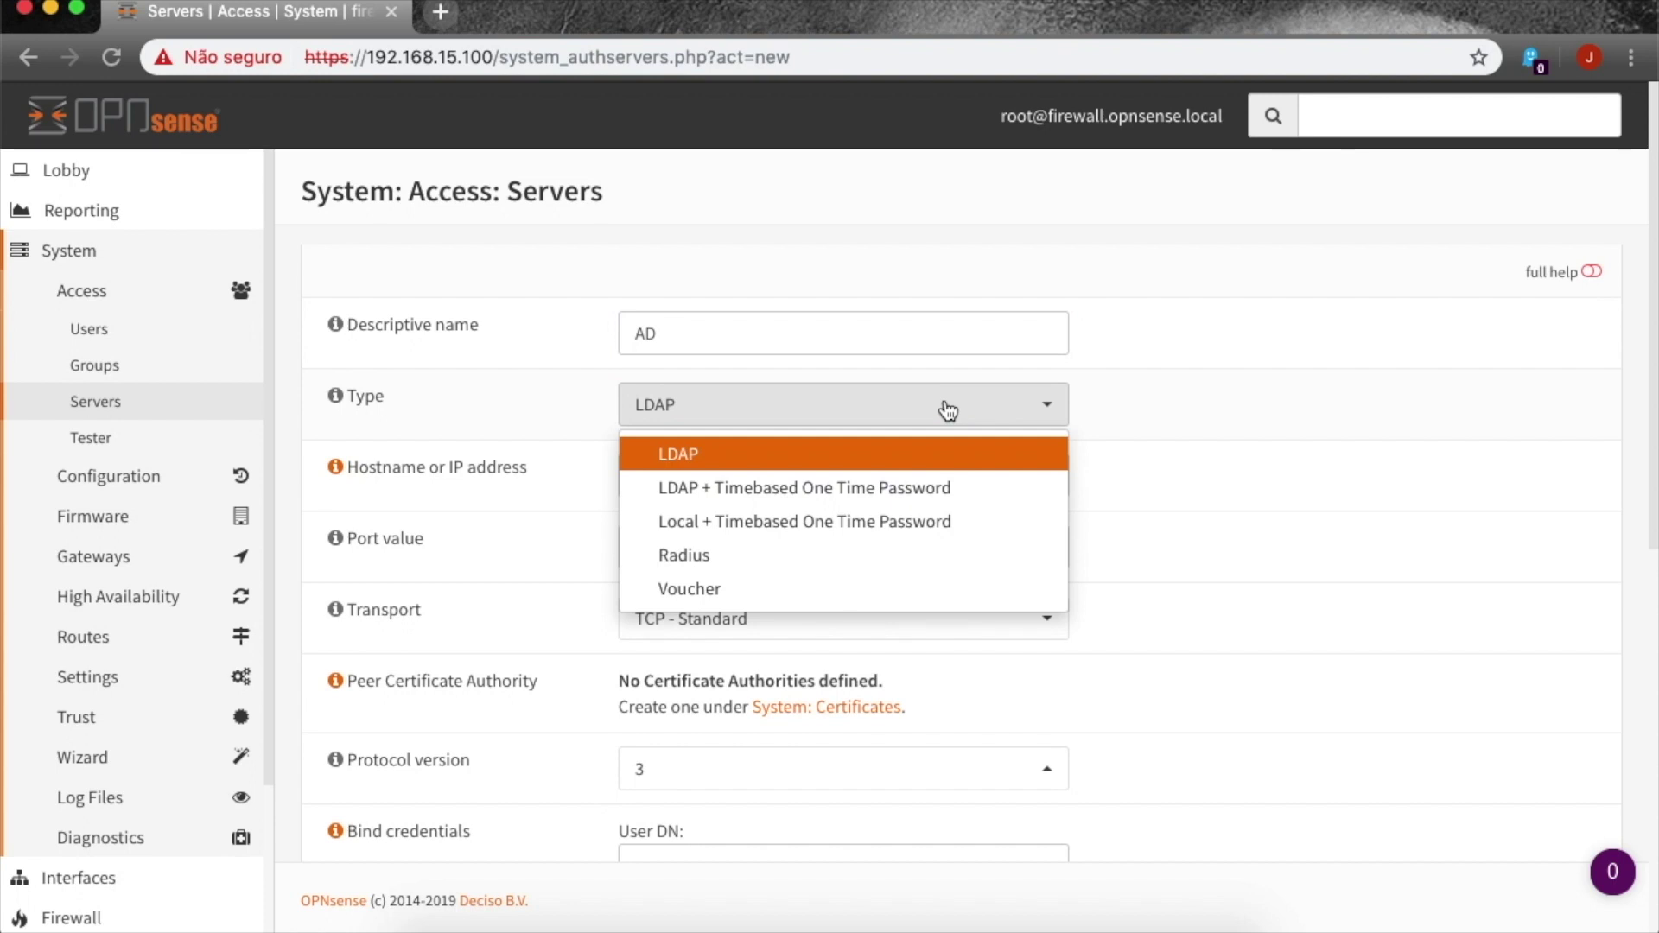
left_click(748, 454)
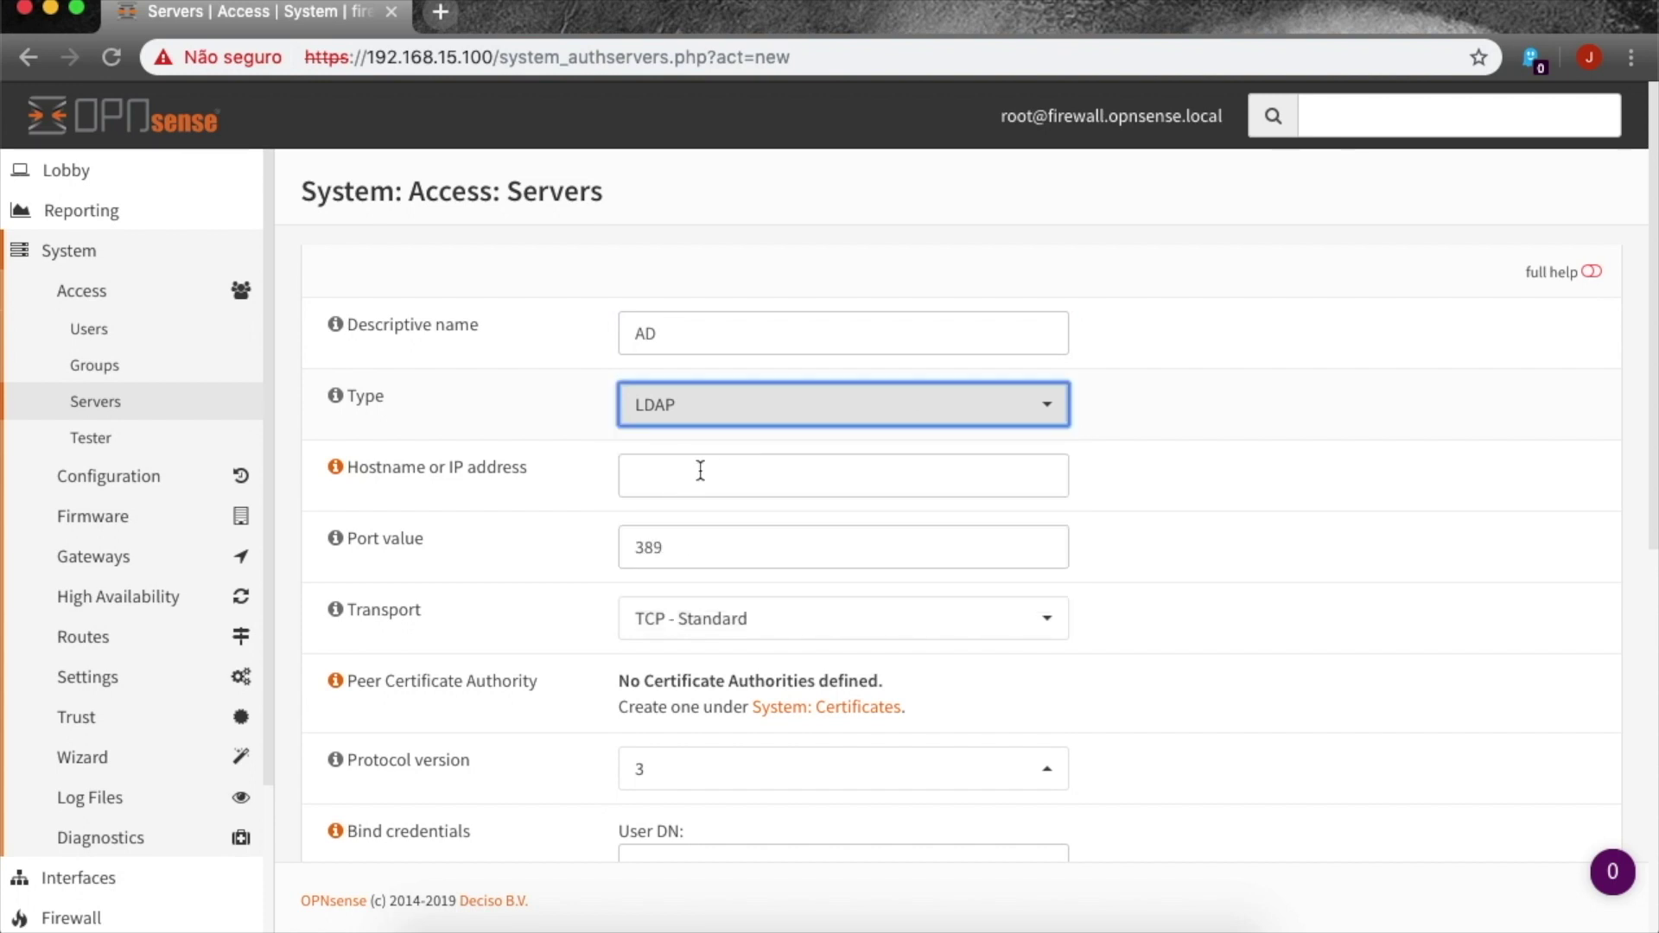
- Set the LDAP server's hostname or IP address to 192.168.1.200 and check its port, transport and protocol settings
left_click(700, 472)
type("192.168.1.22")
key("BackSpace")
type("00")
scroll(858, 353, "down", 3)
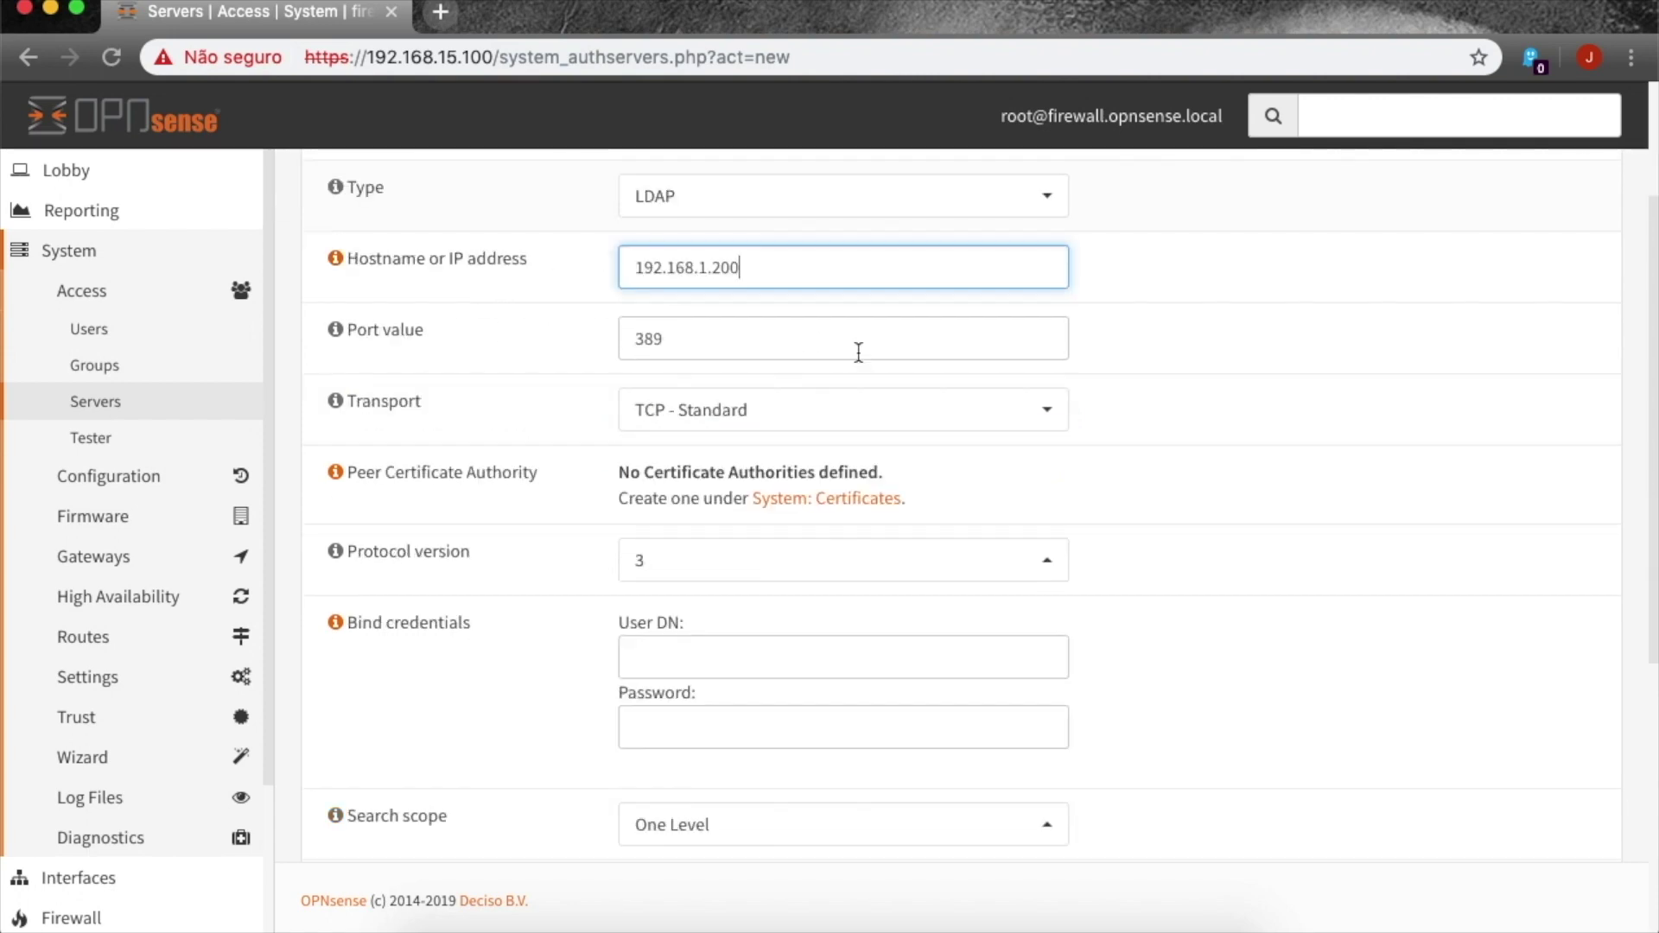
left_click(704, 344)
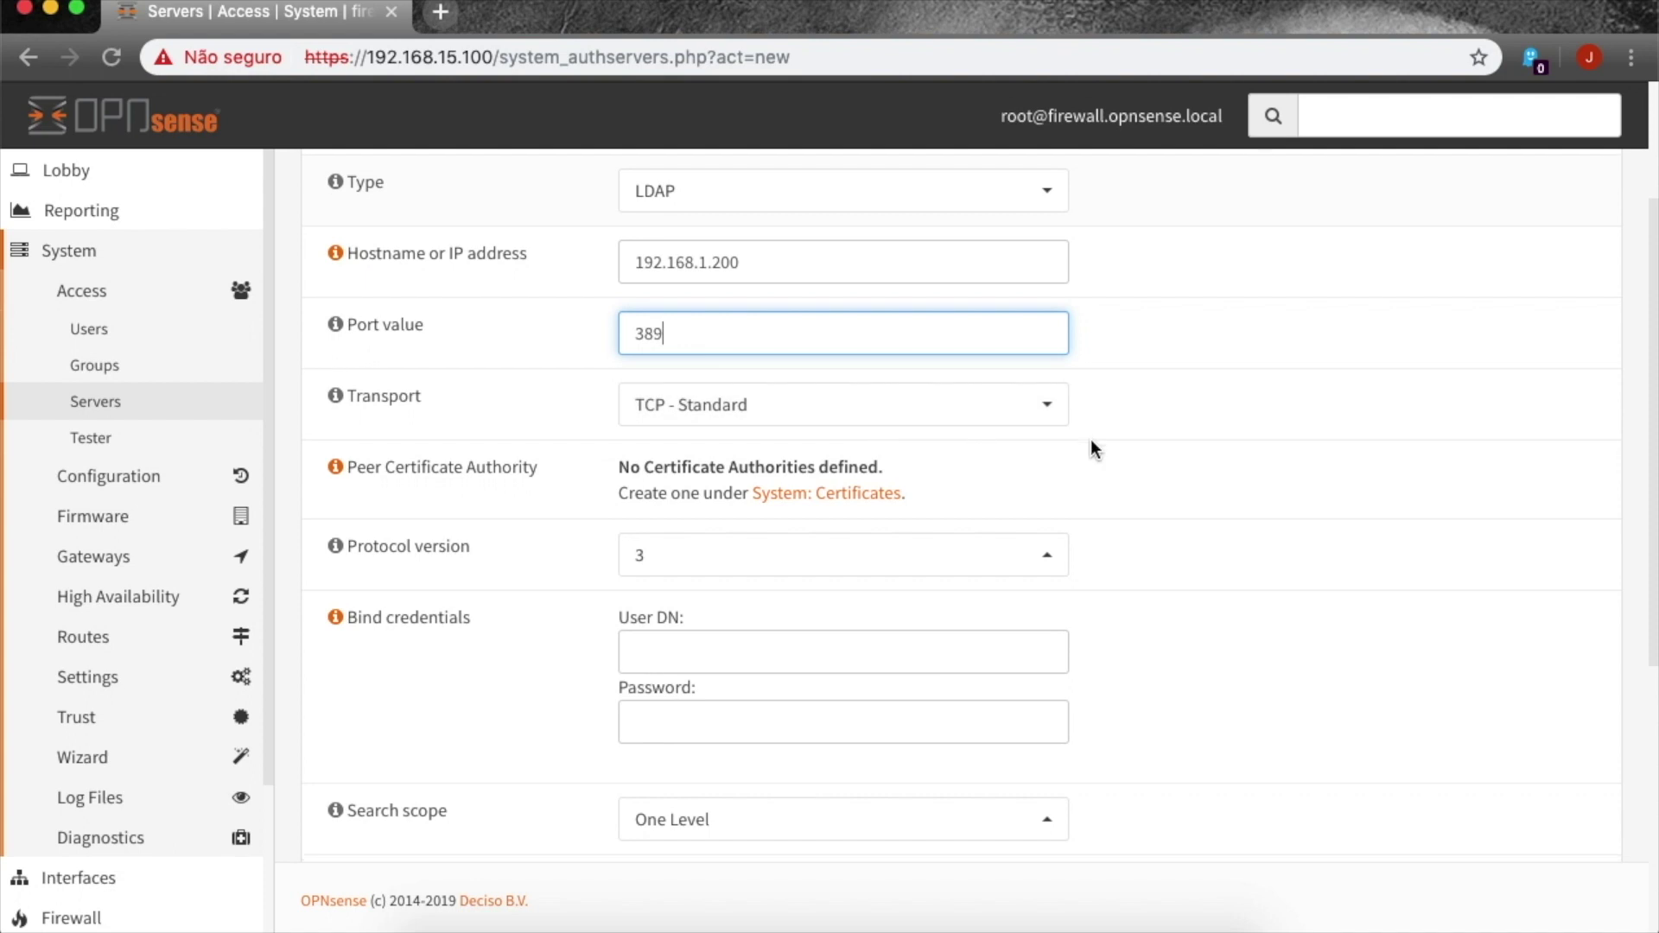
scroll(973, 460, "down", 1)
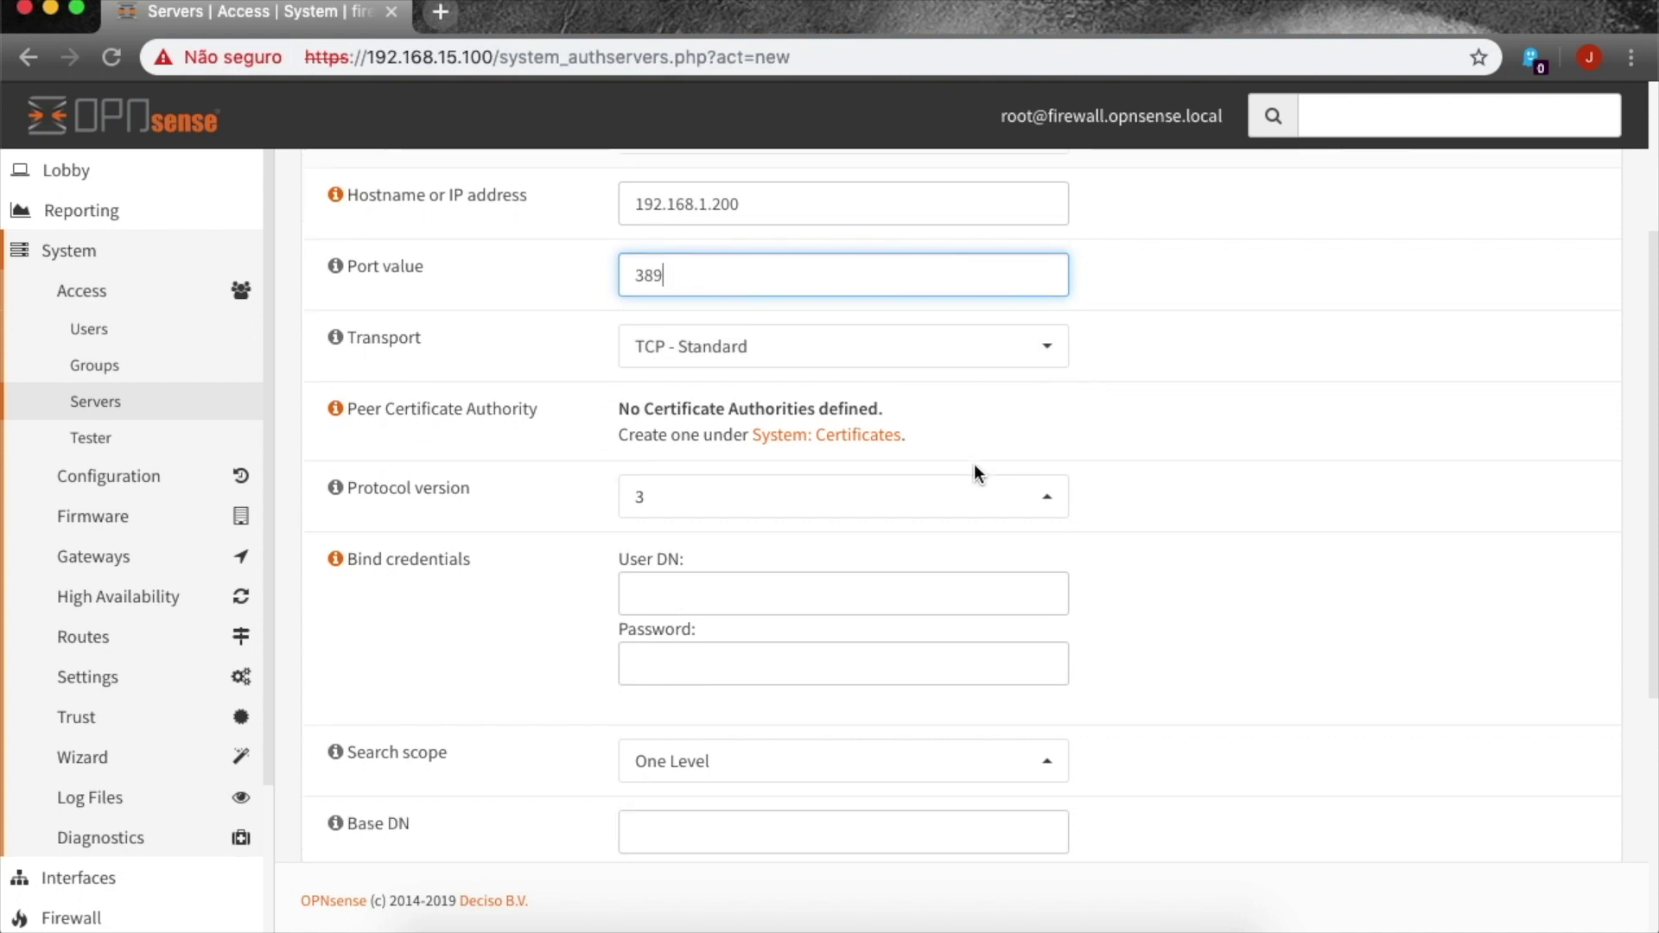
scroll(973, 463, "down", 1)
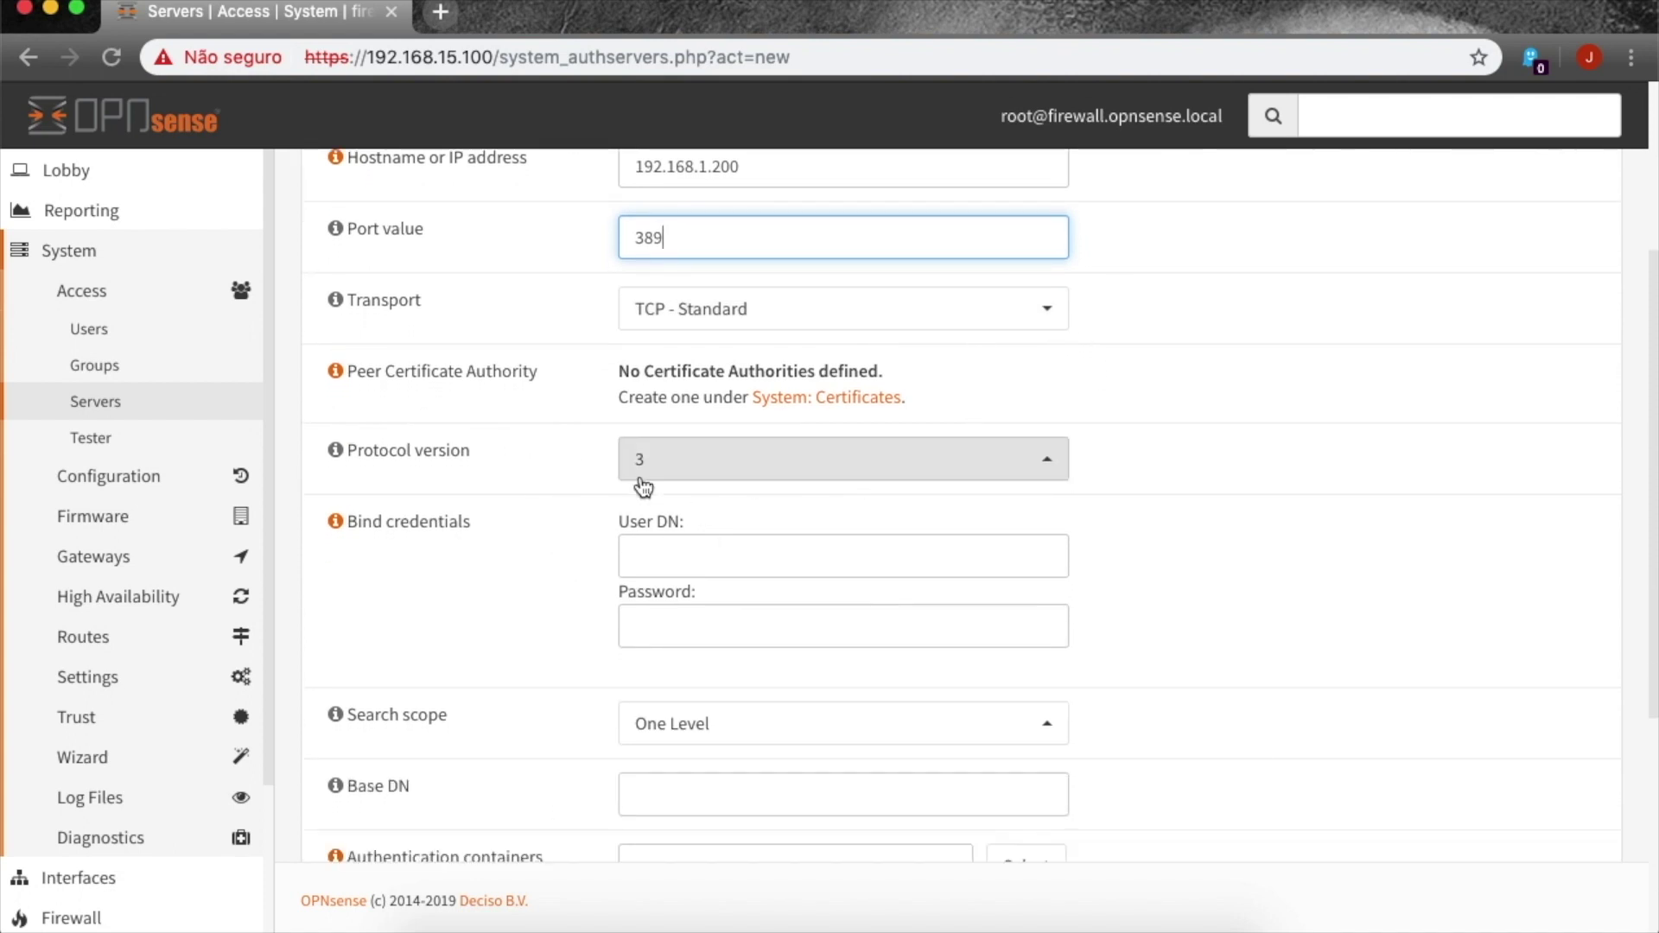
- Enter the bind credentials with OPNSENSE\Administrator as the User DN and the account password
scroll(704, 500, "down", 3)
left_click(739, 393)
type("OPNSENSE\\Administrator")
key("Tab")
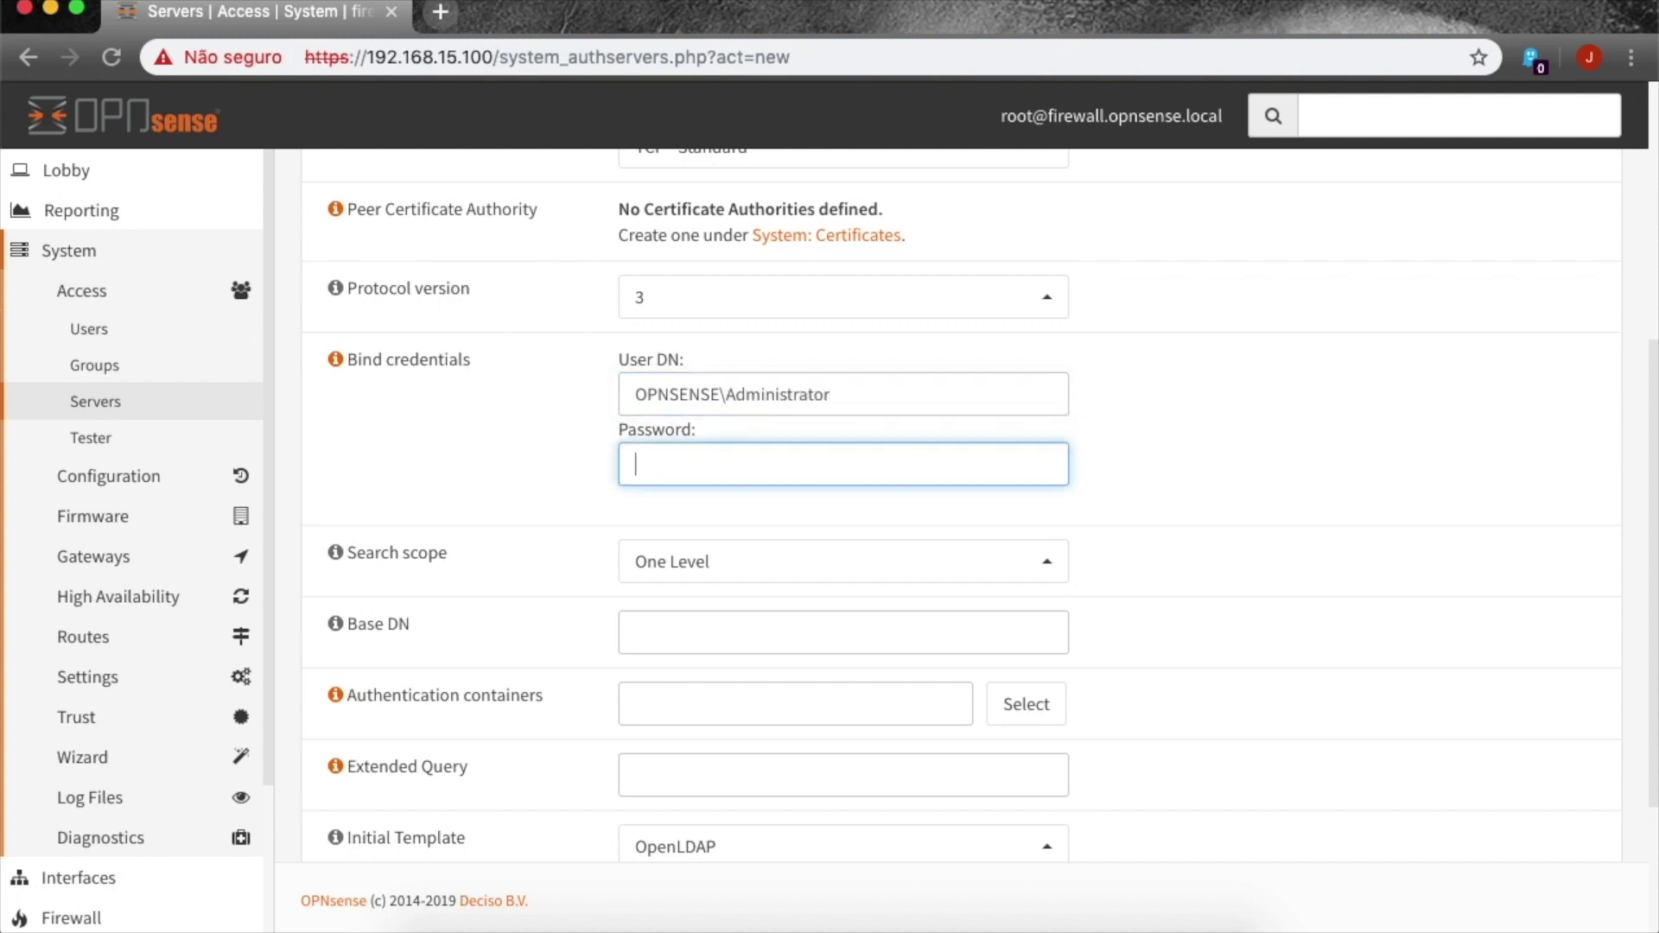
type("P••••••••••")
- Set the LDAP server's Base DN to dc=opnsense,dc=local
scroll(651, 635, "down", 3)
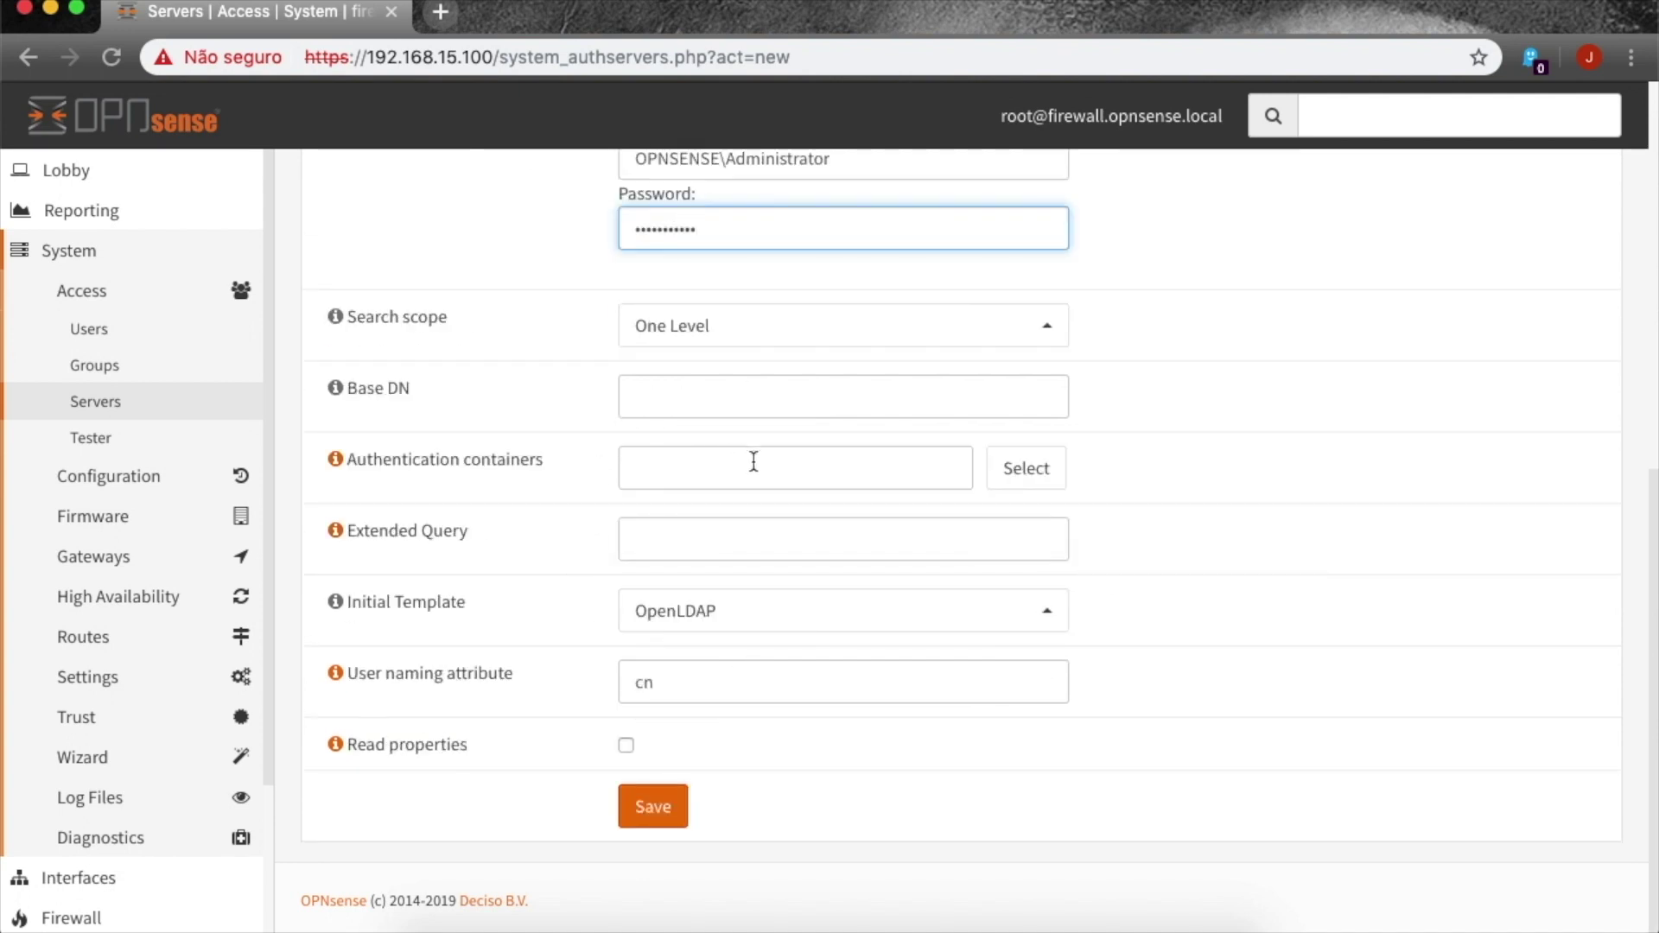
left_click(752, 398)
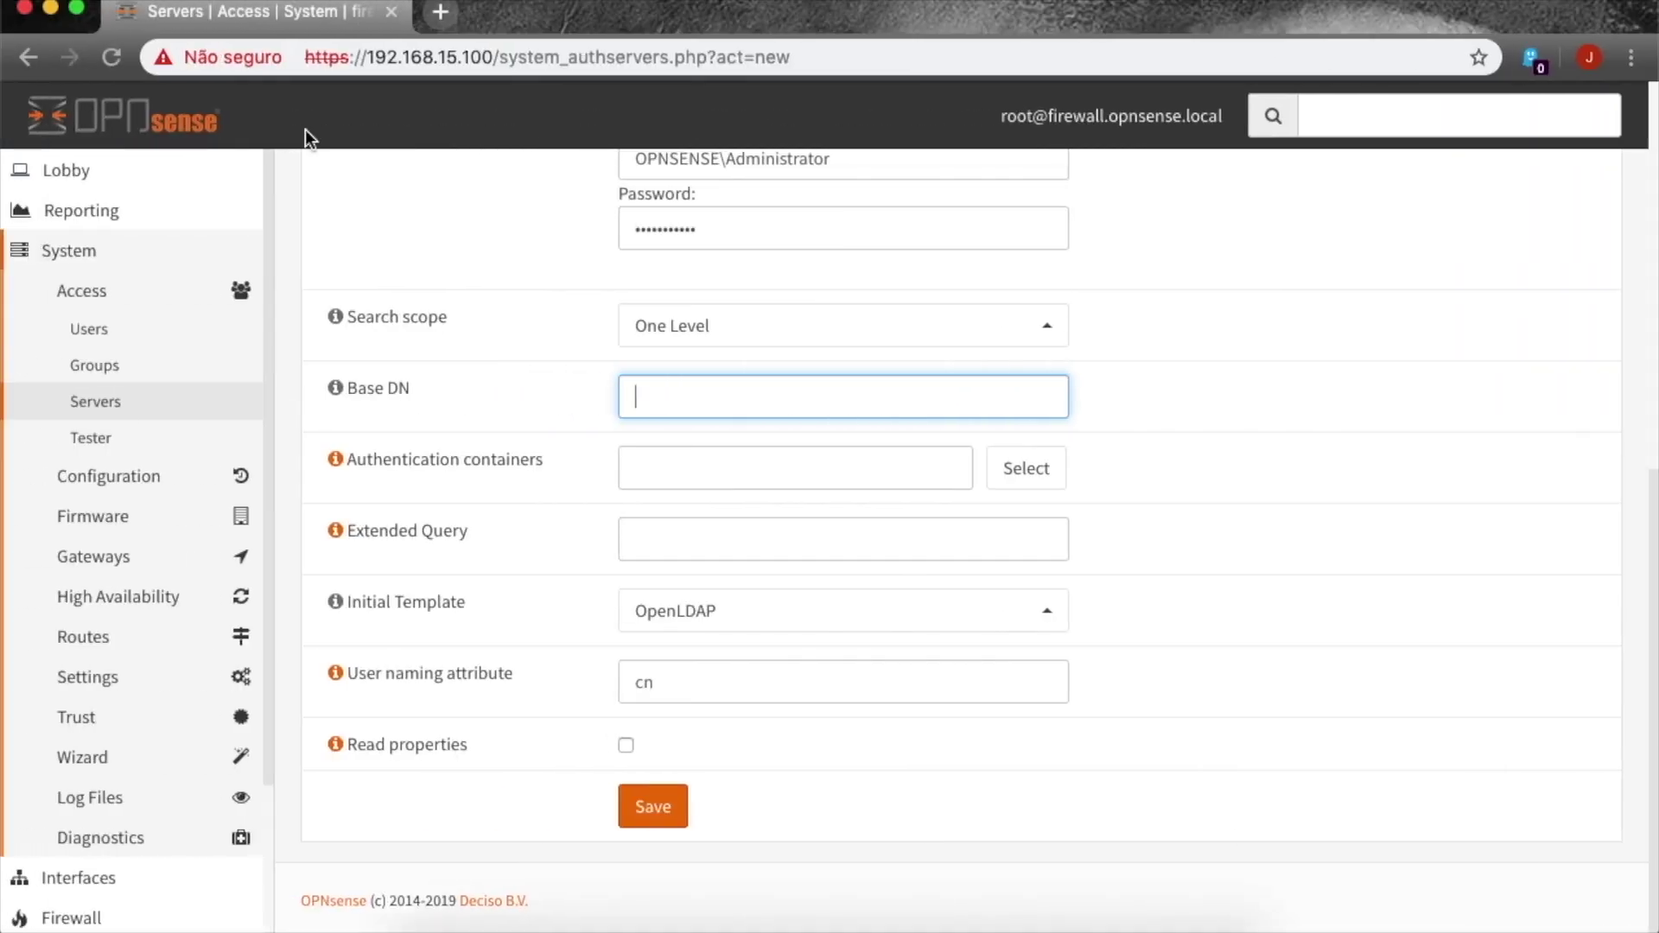
type("dc=opnsense,dc=")
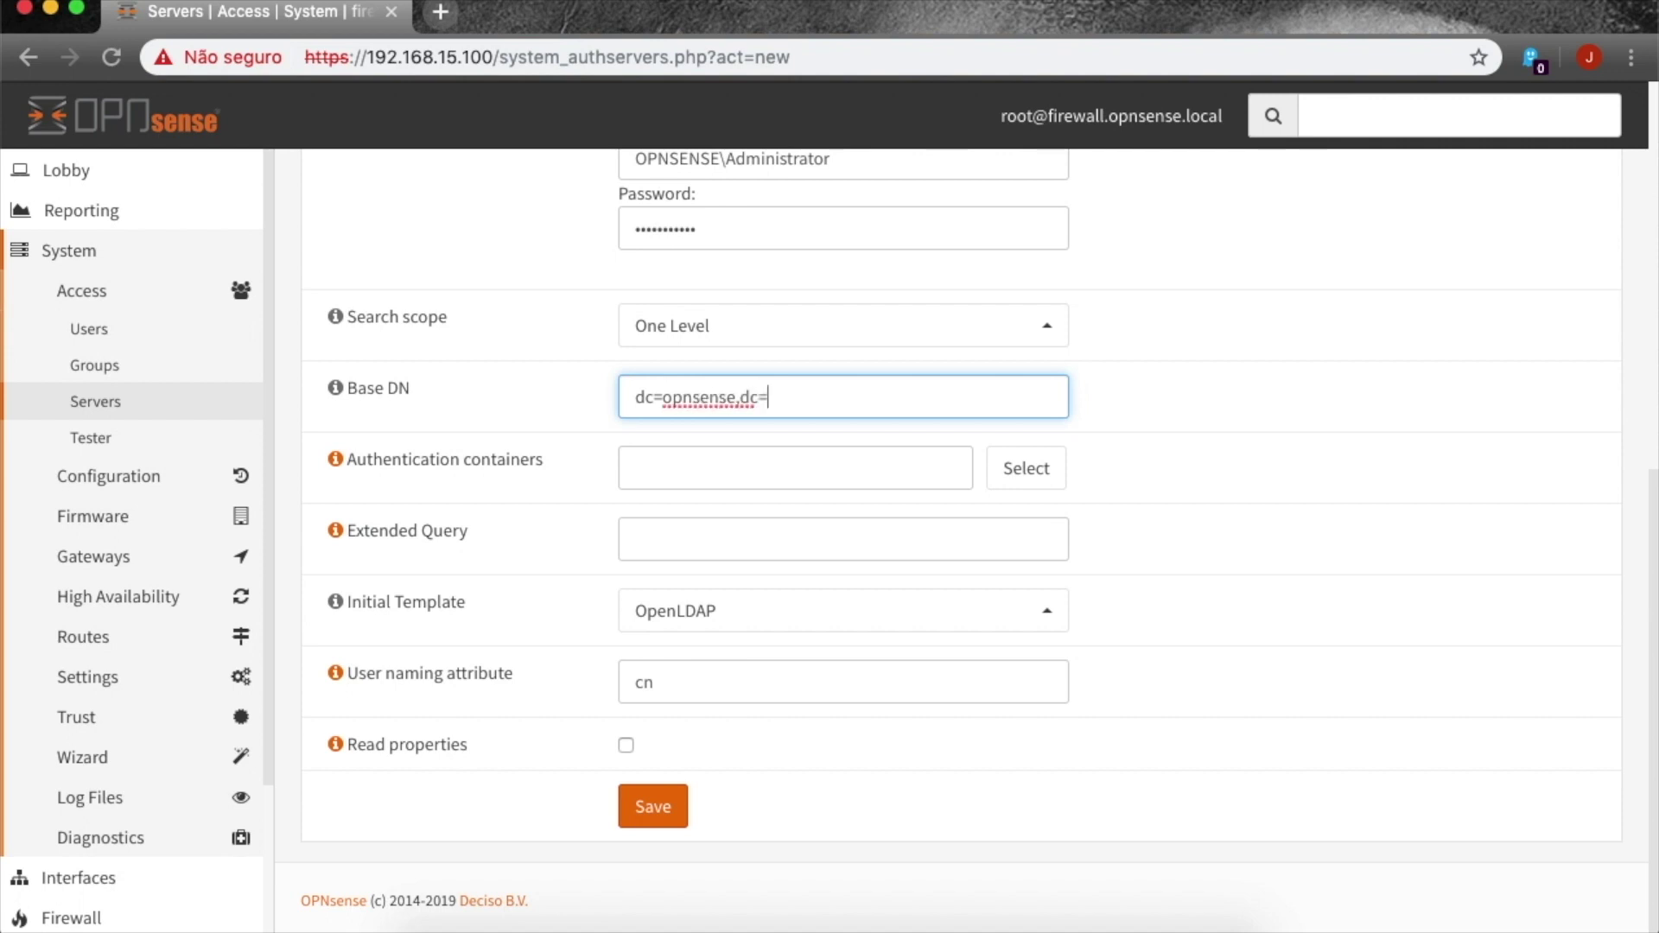
type("local")
- Choose CN=Users,DC=opnsense,DC=local as the authentication container for the LDAP server
left_click(702, 477)
scroll(930, 529, "up", 2)
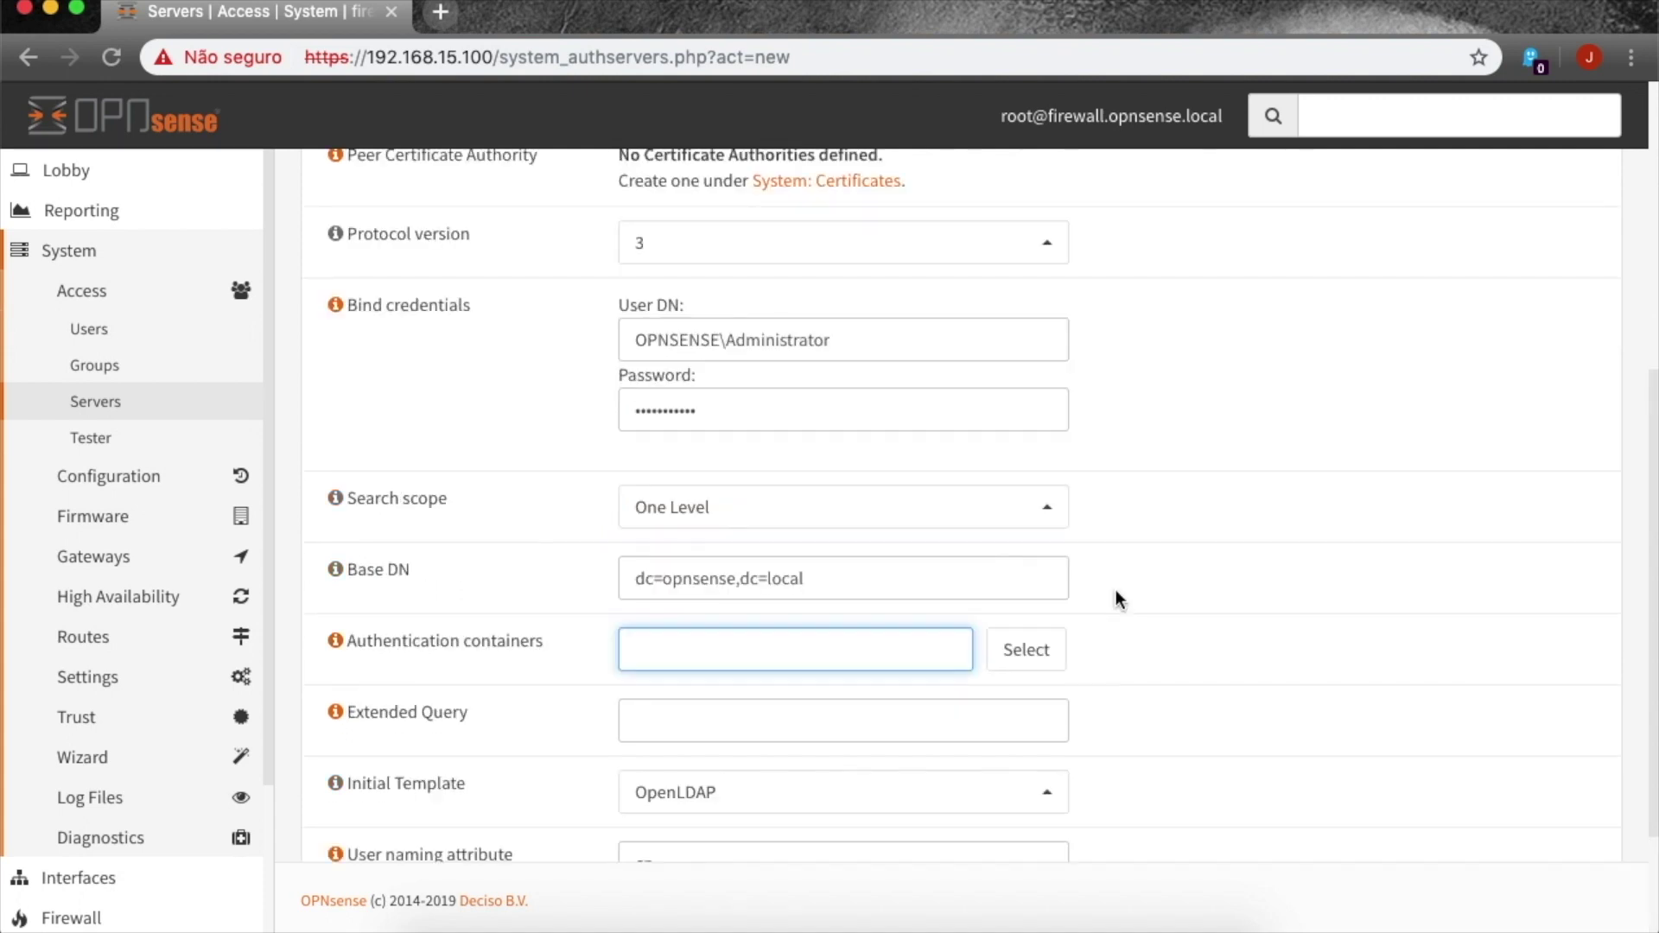
scroll(871, 507, "down", 1)
scroll(1020, 579, "down", 1)
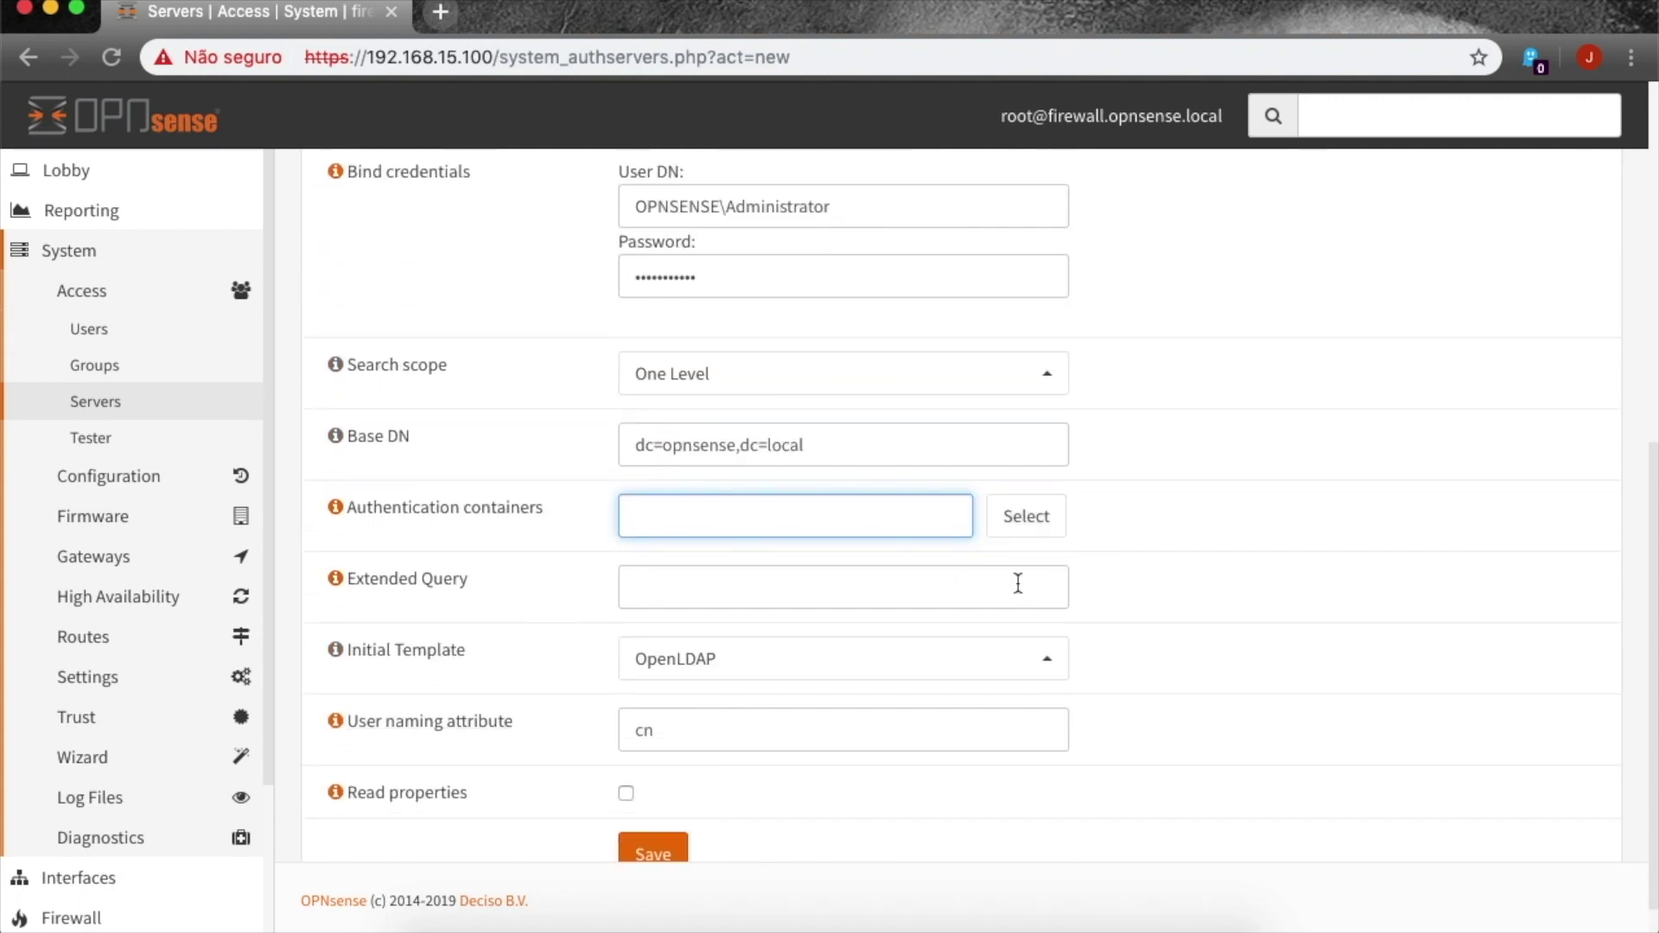
left_click(1033, 519)
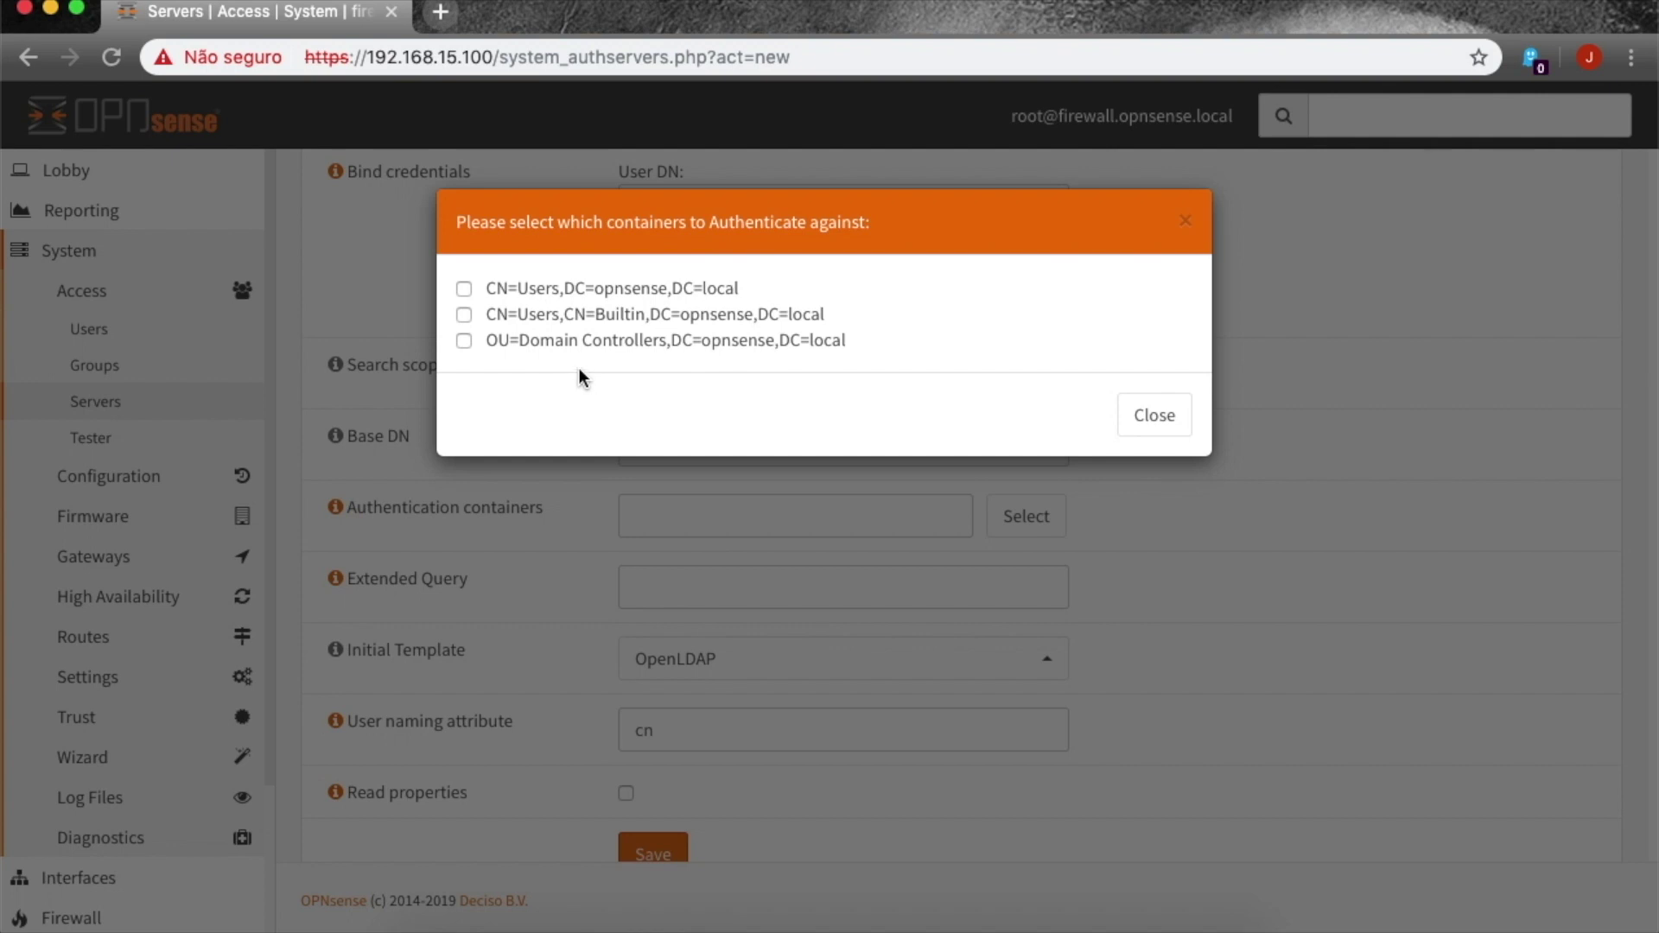
left_click(464, 289)
left_click(1157, 416)
- Set the initial template to Microsoft AD and save the authentication server
scroll(1161, 423, "down", 1)
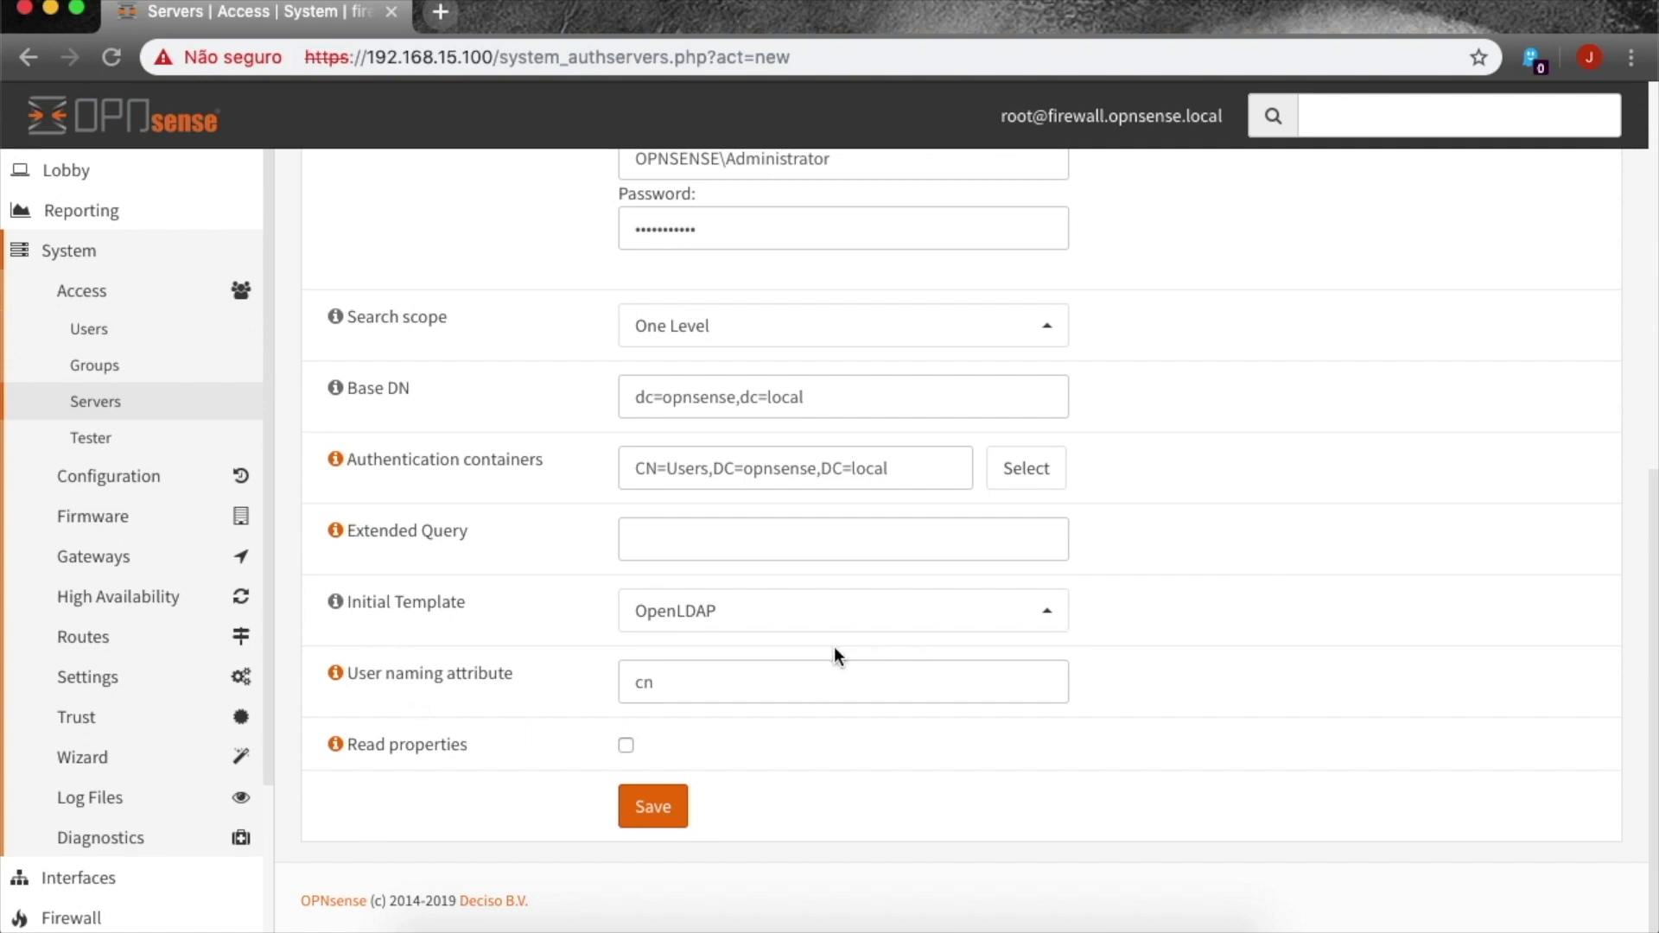
left_click(949, 623)
left_click(726, 692)
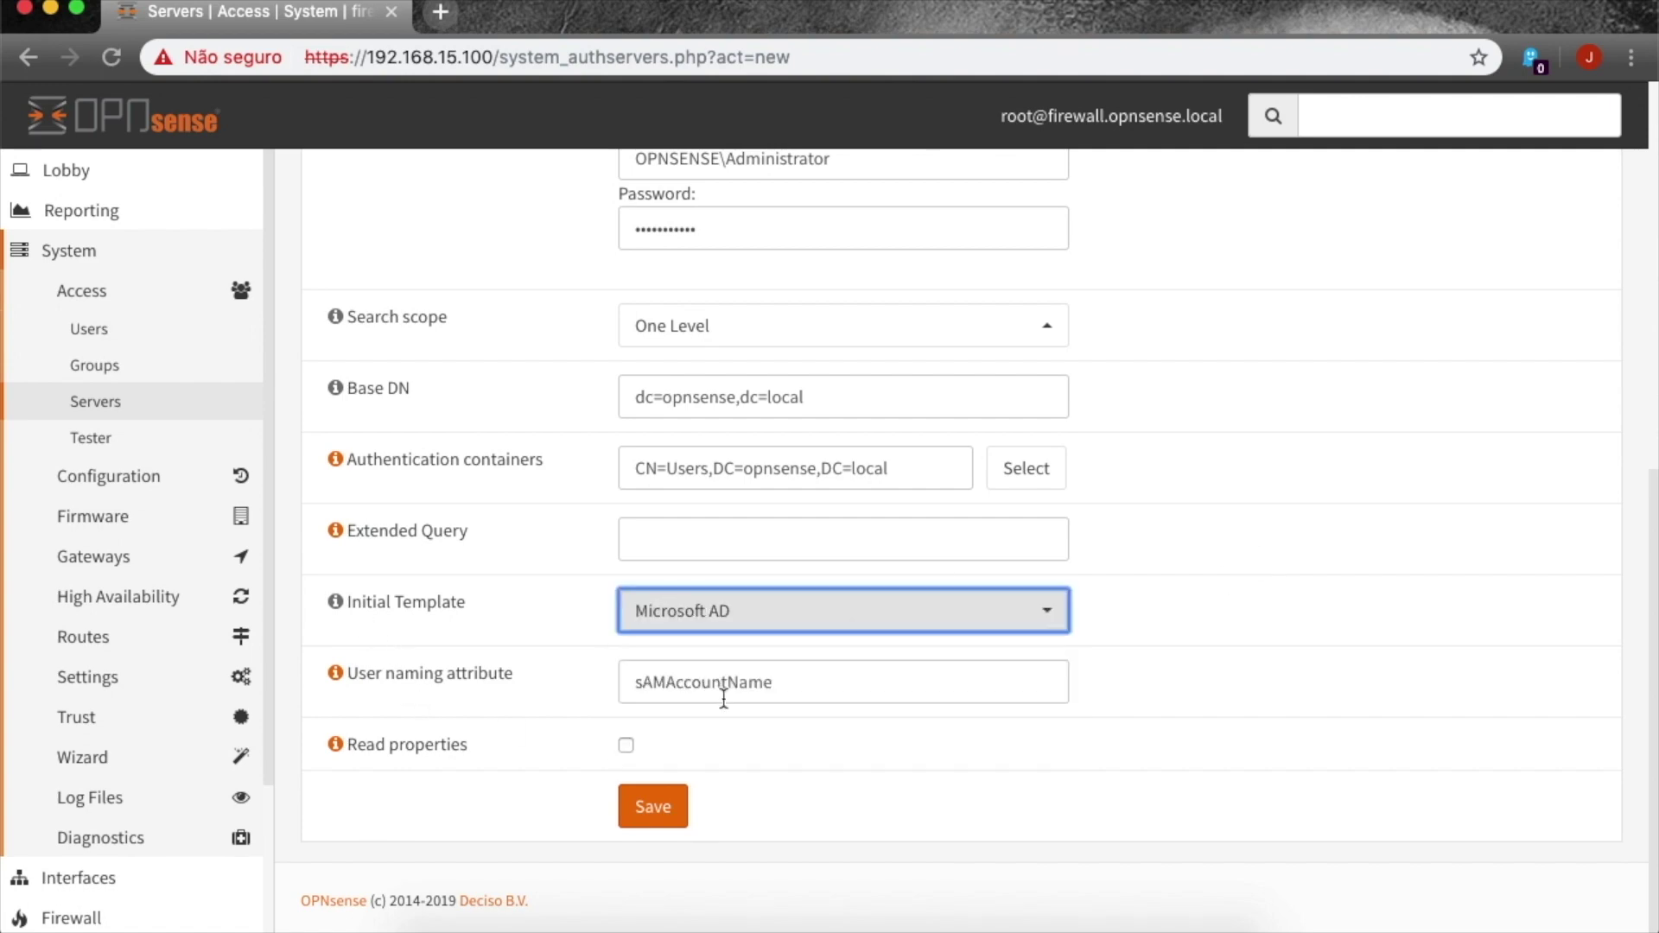
left_click(1282, 641)
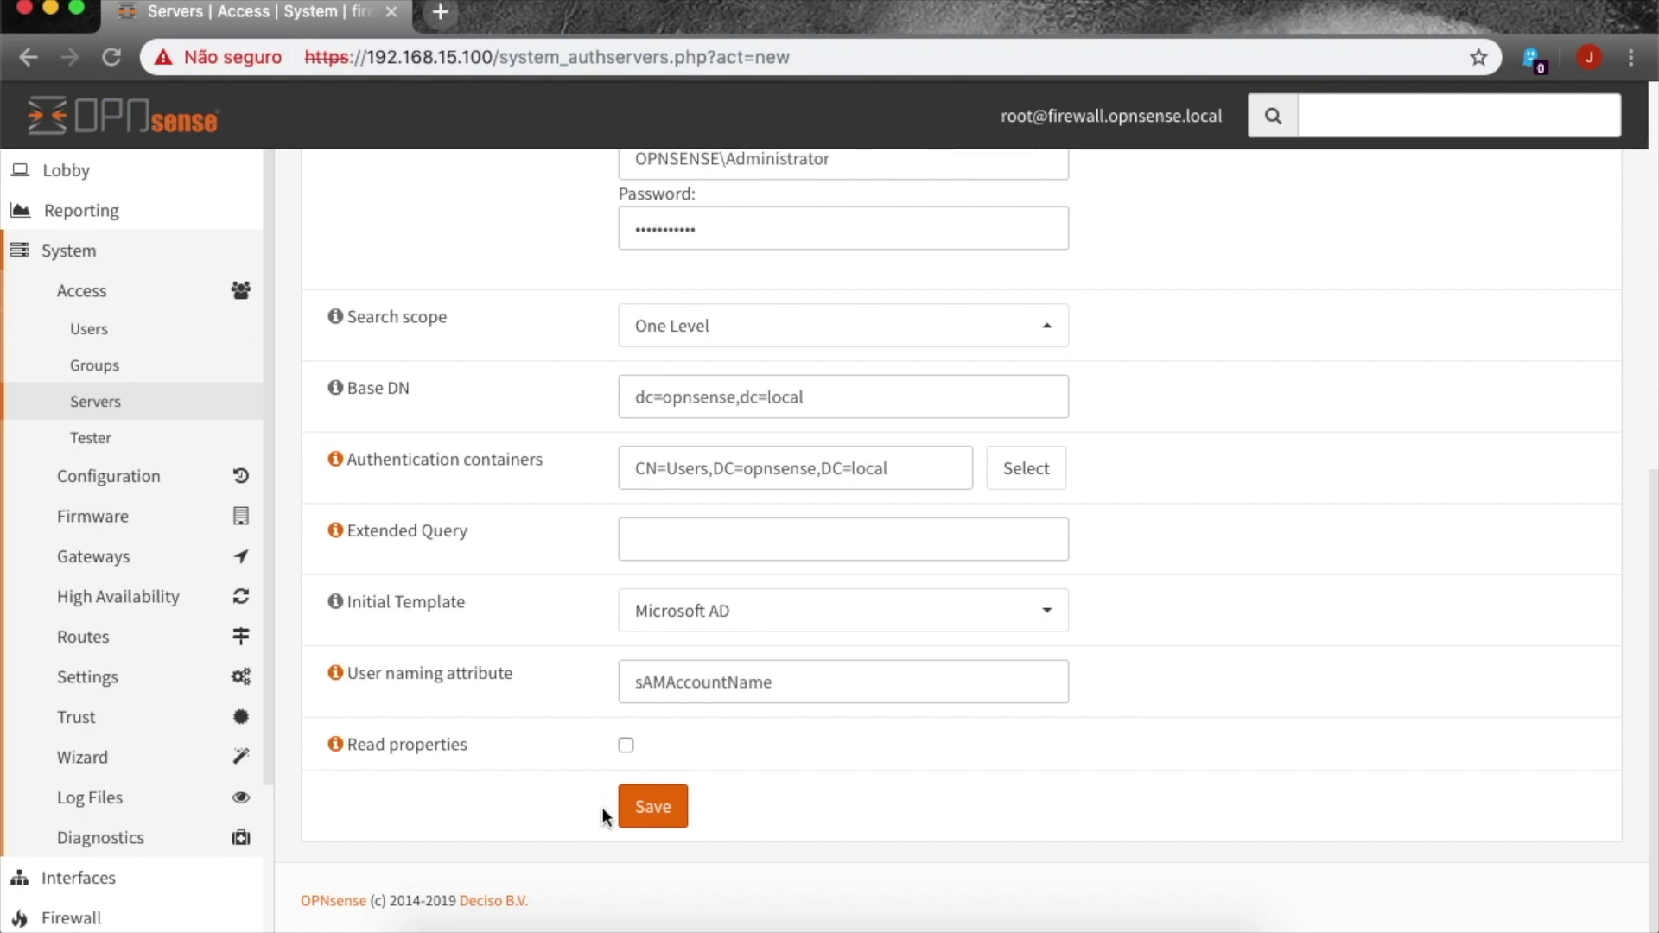
left_click(666, 812)
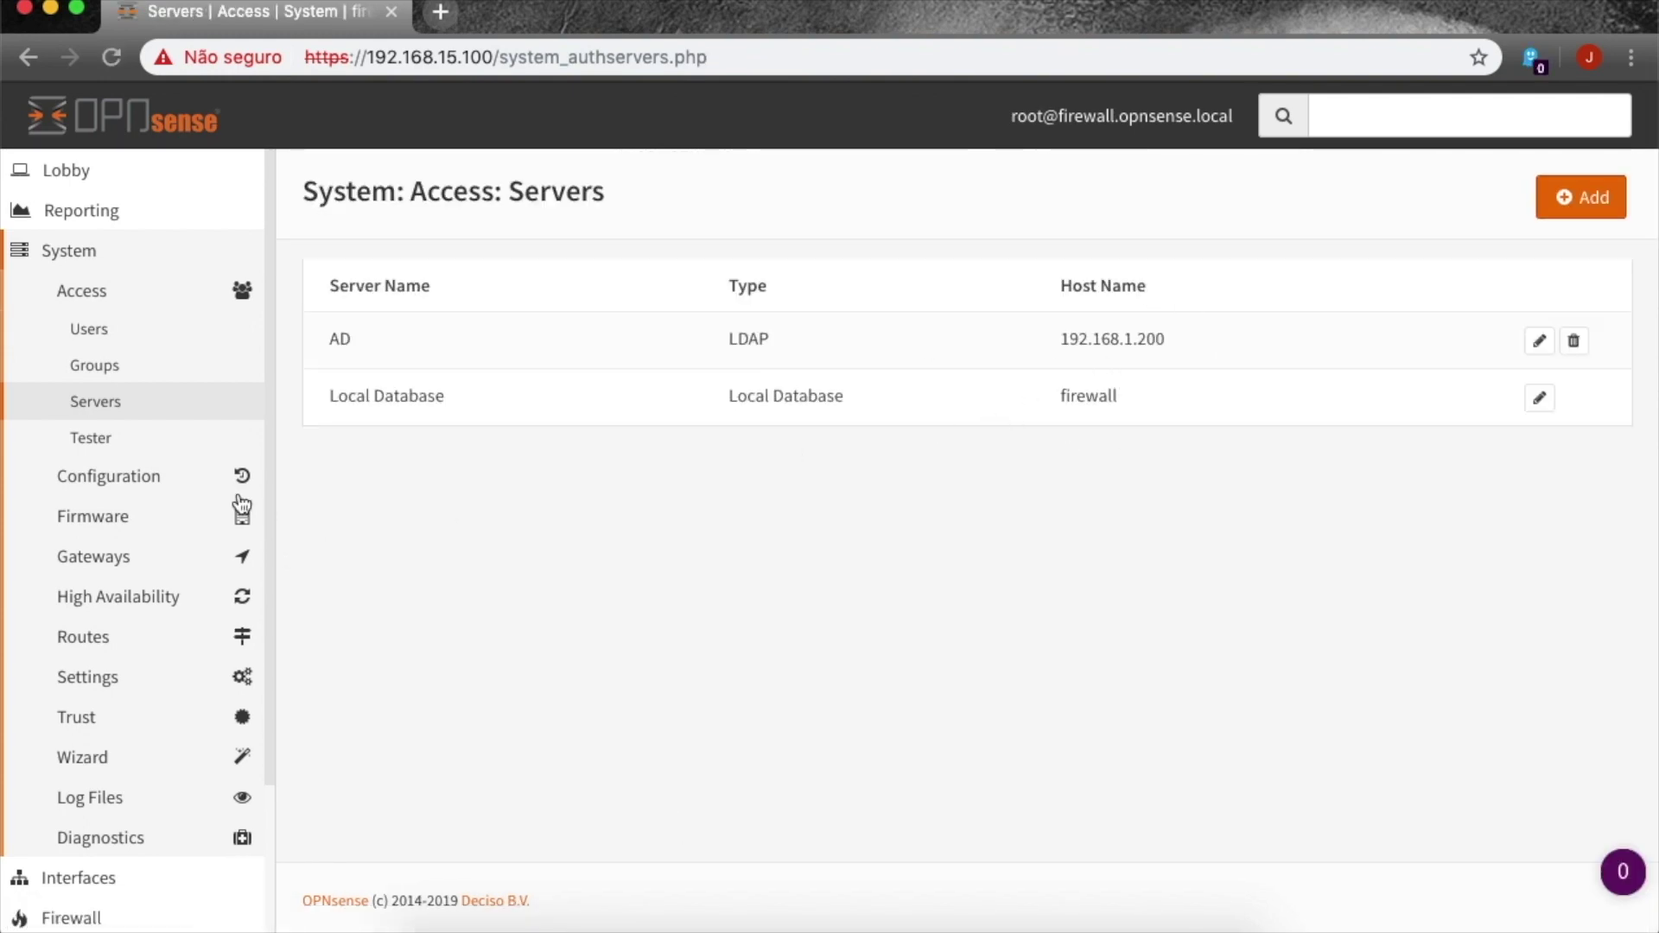
- Test authentication against the AD server in the access tester with a domain user's username and password
left_click(102, 446)
left_click(698, 360)
type("gago")
key("Tab")
type("•••")
key("BackSpace")
key("BackSpace")
key("BackSpace")
type("•••••••••")
left_click(659, 498)
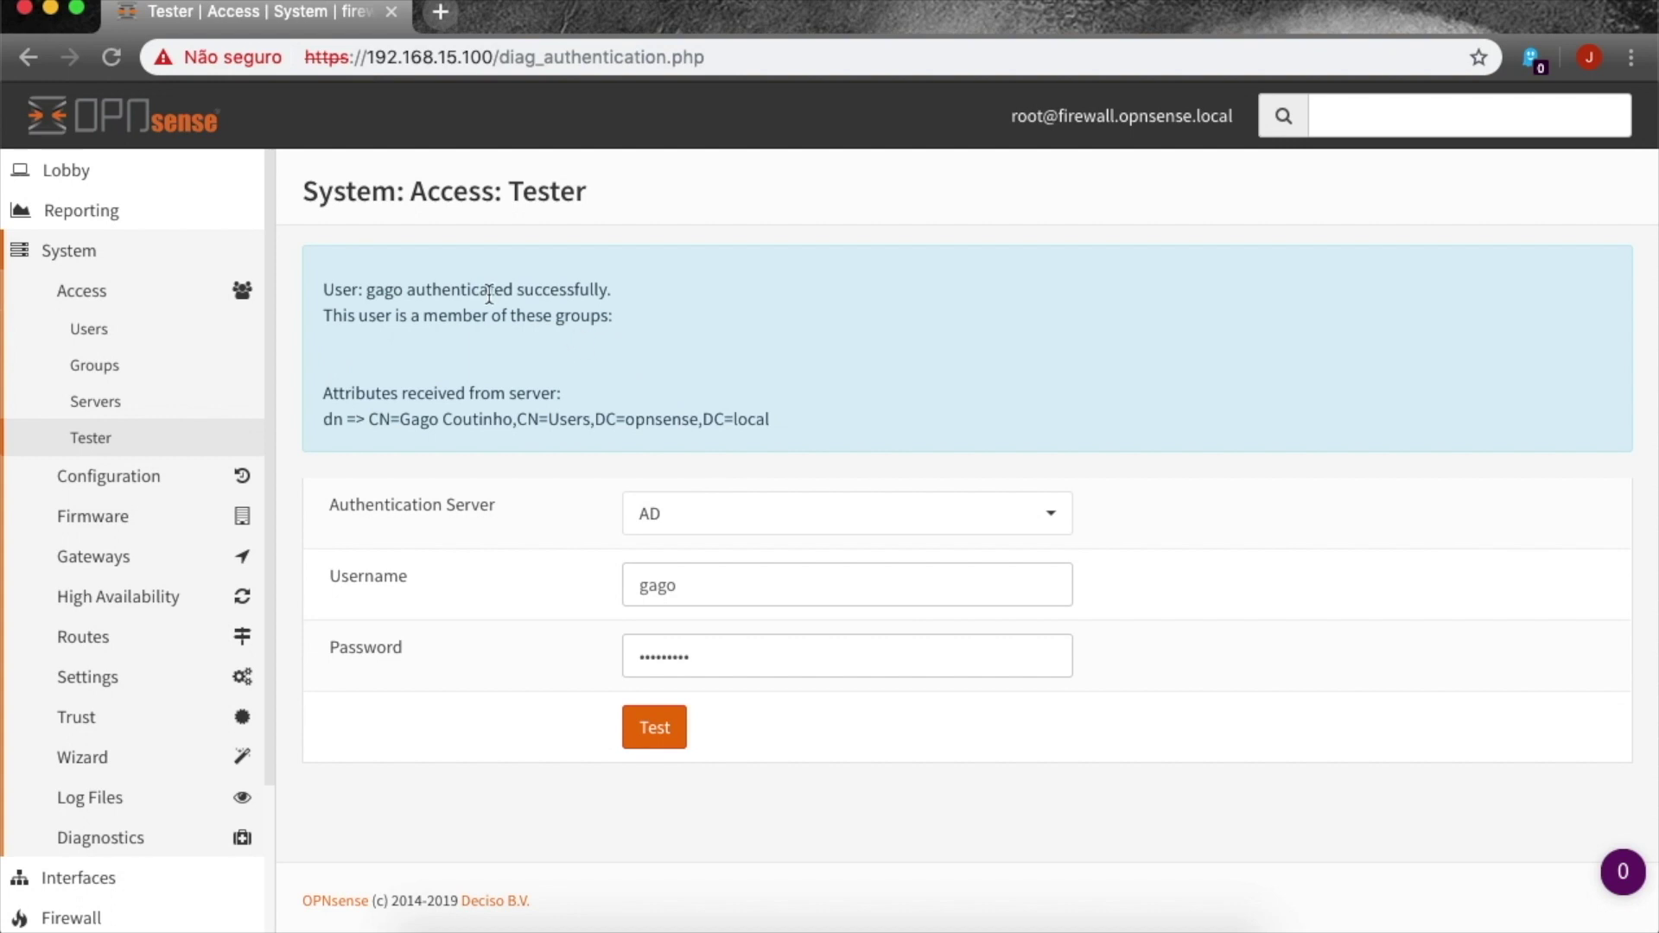
- Examine the authentication test result and the user attributes received from the server
left_click(326, 291)
left_click_drag(387, 294, 629, 293)
left_click(458, 417)
left_click(325, 416)
left_click_drag(325, 416, 703, 427)
left_click_drag(533, 424, 560, 422)
left_click_drag(399, 420, 513, 418)
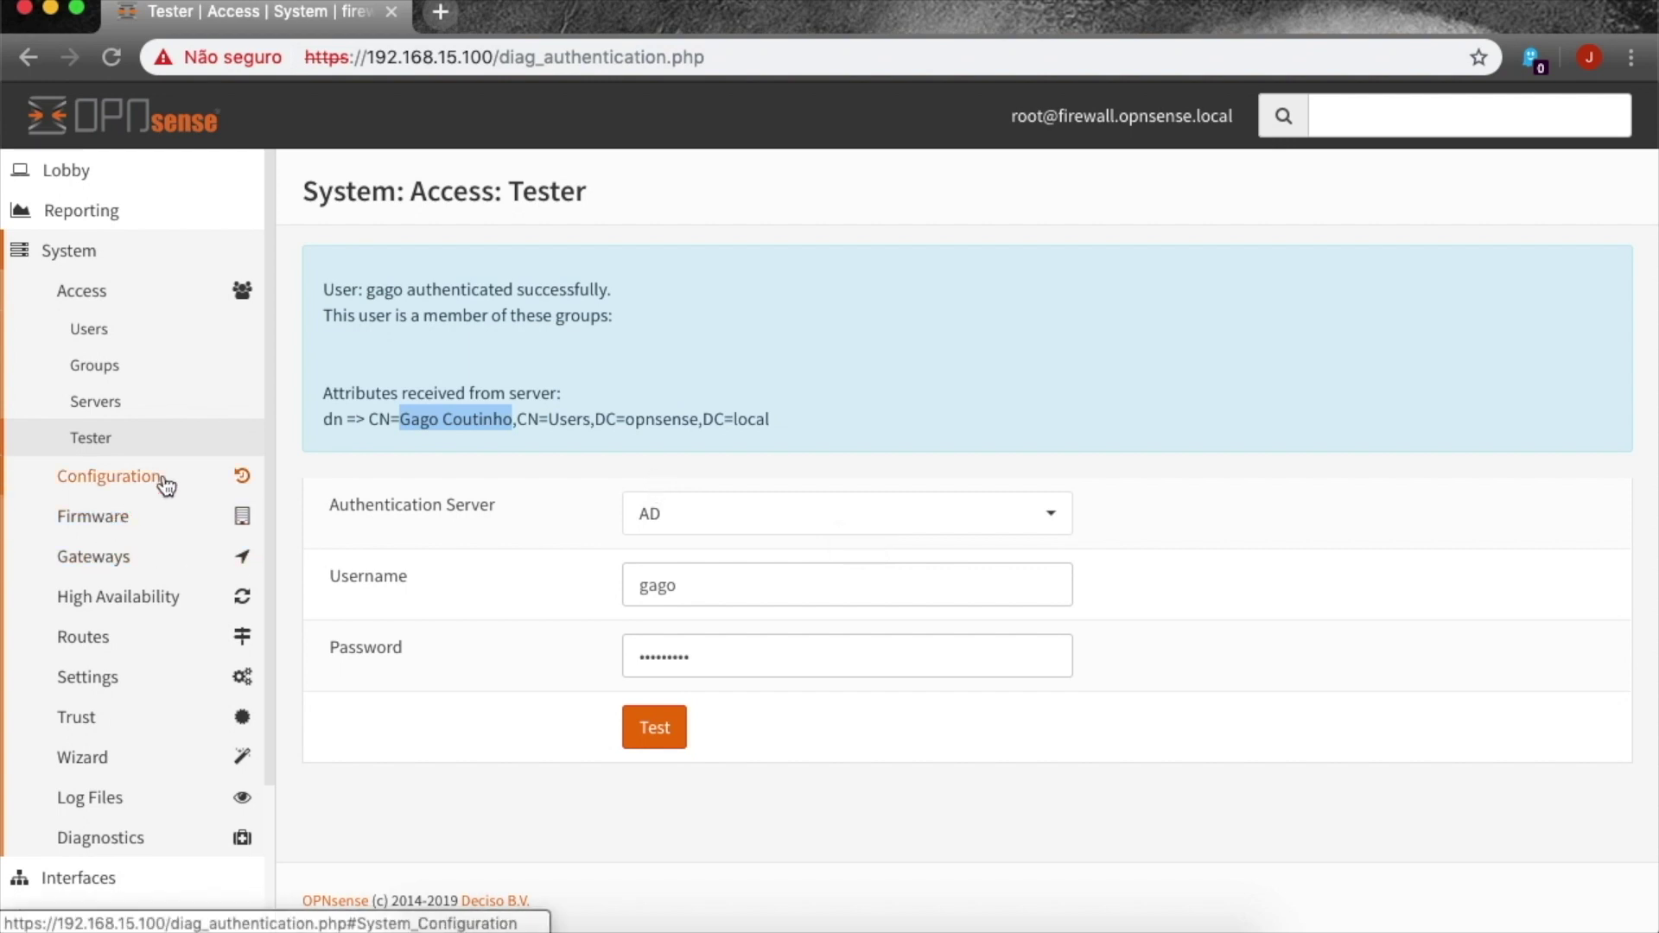
- Open the Web Proxy administration page and look through its general proxy settings
scroll(200, 445, "down", 3)
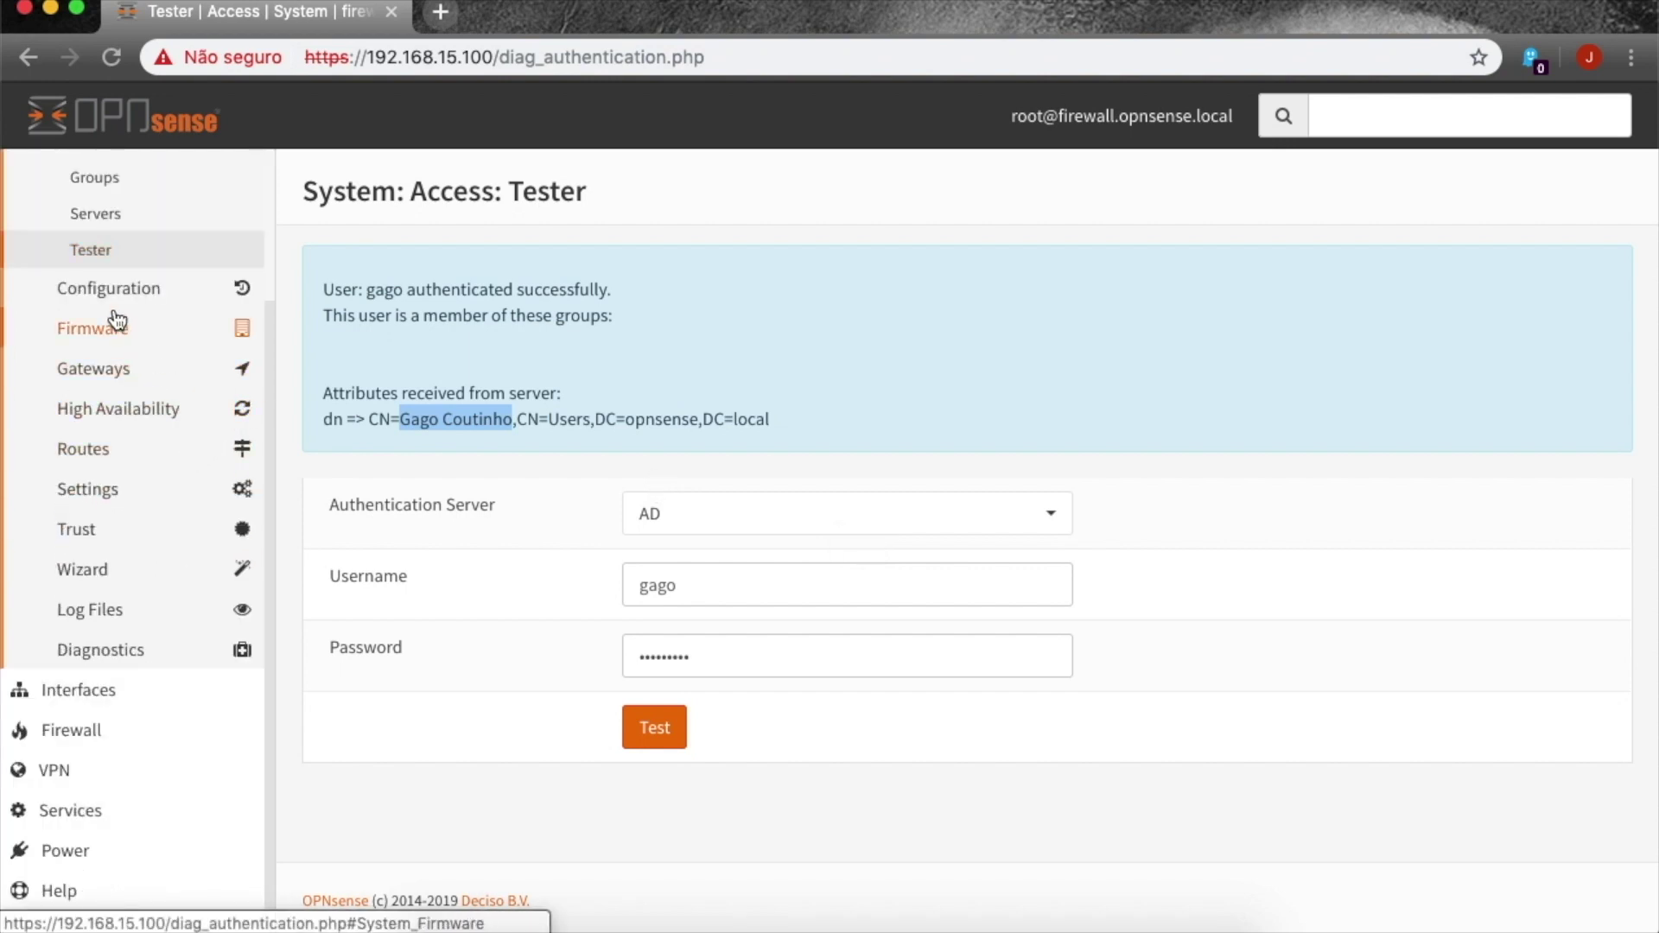
left_click(108, 819)
left_click(117, 806)
left_click(136, 768)
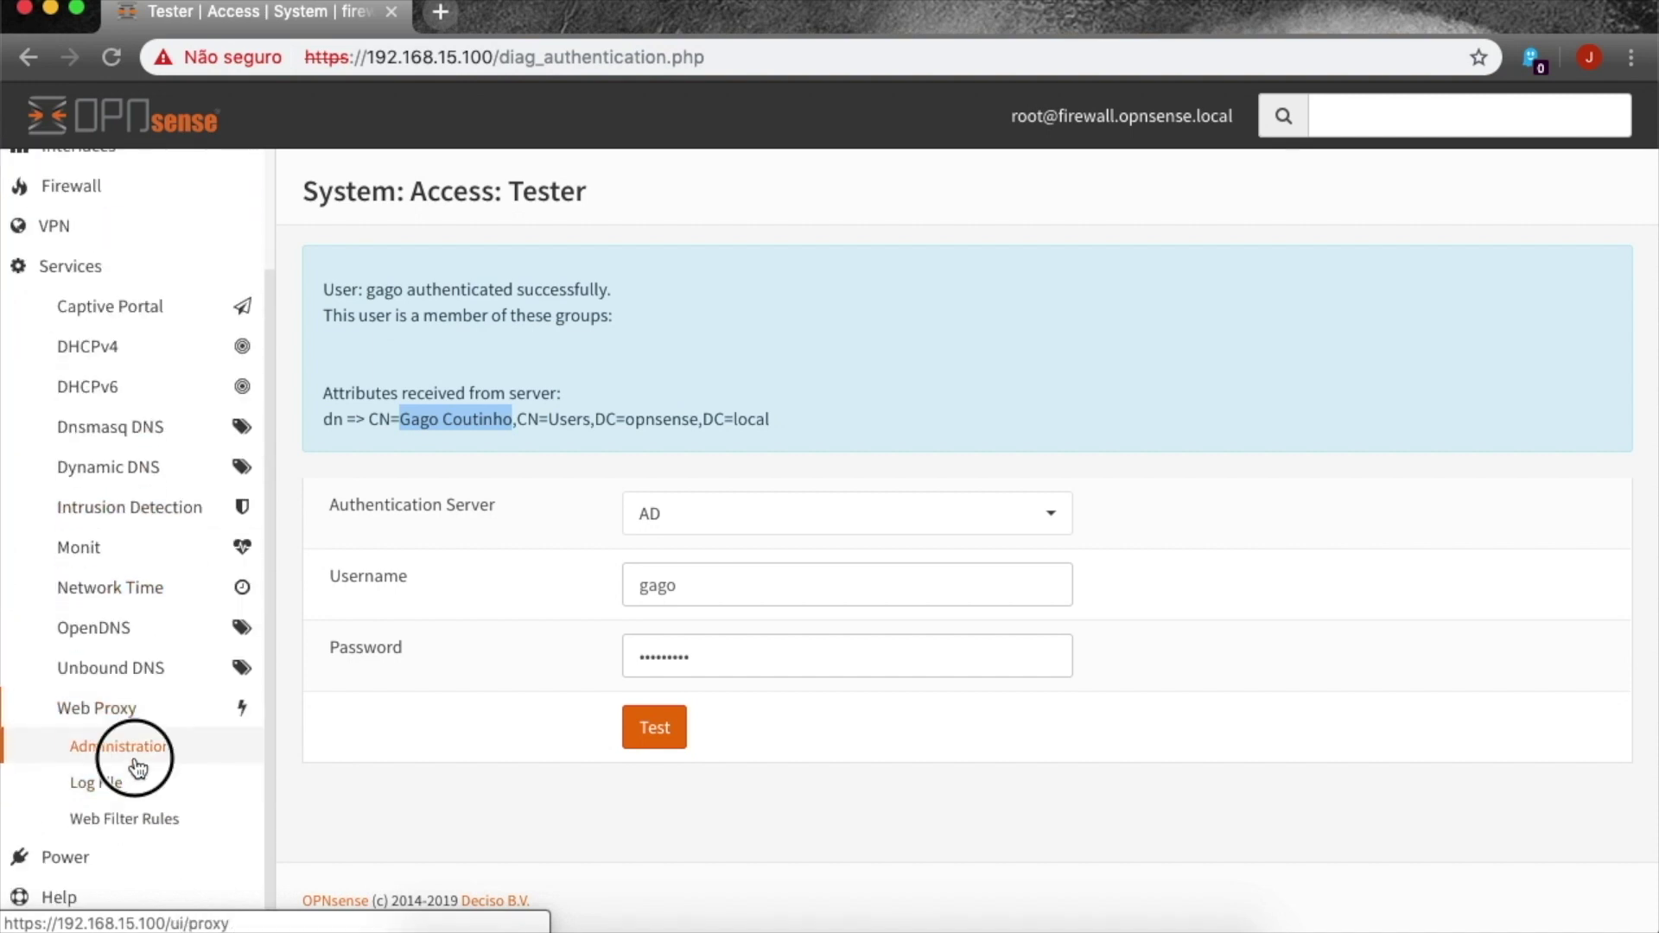
scroll(420, 704, "down", 5)
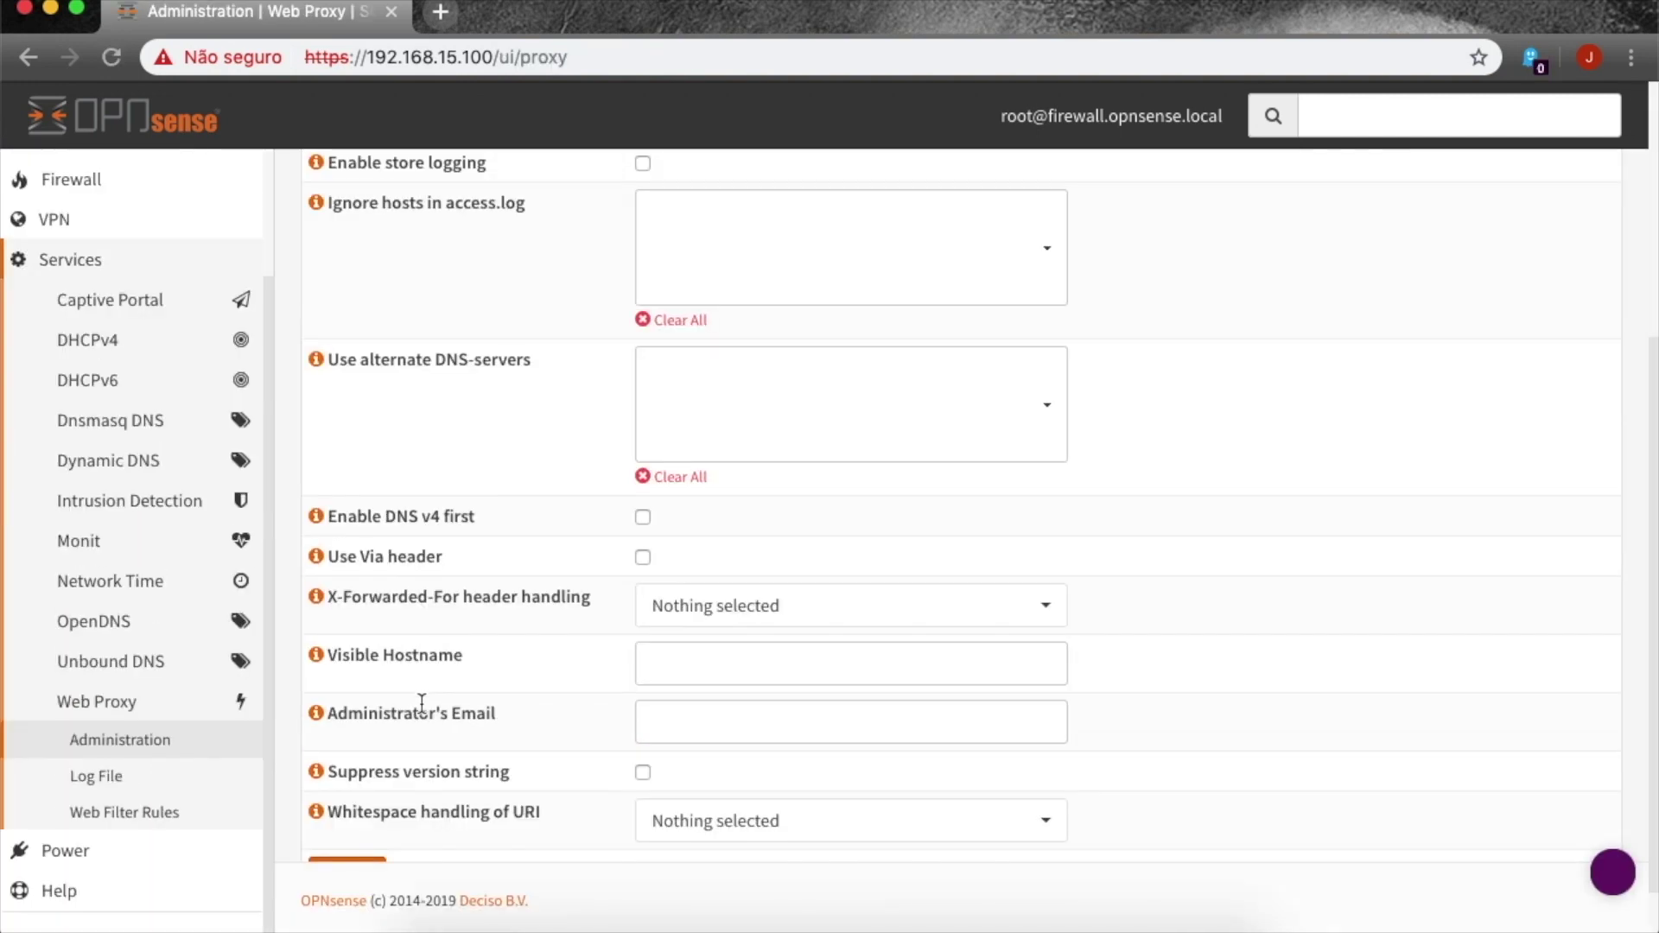
- Set the authentication method to AD in the forward proxy's authentication settings
scroll(644, 468, "up", 5)
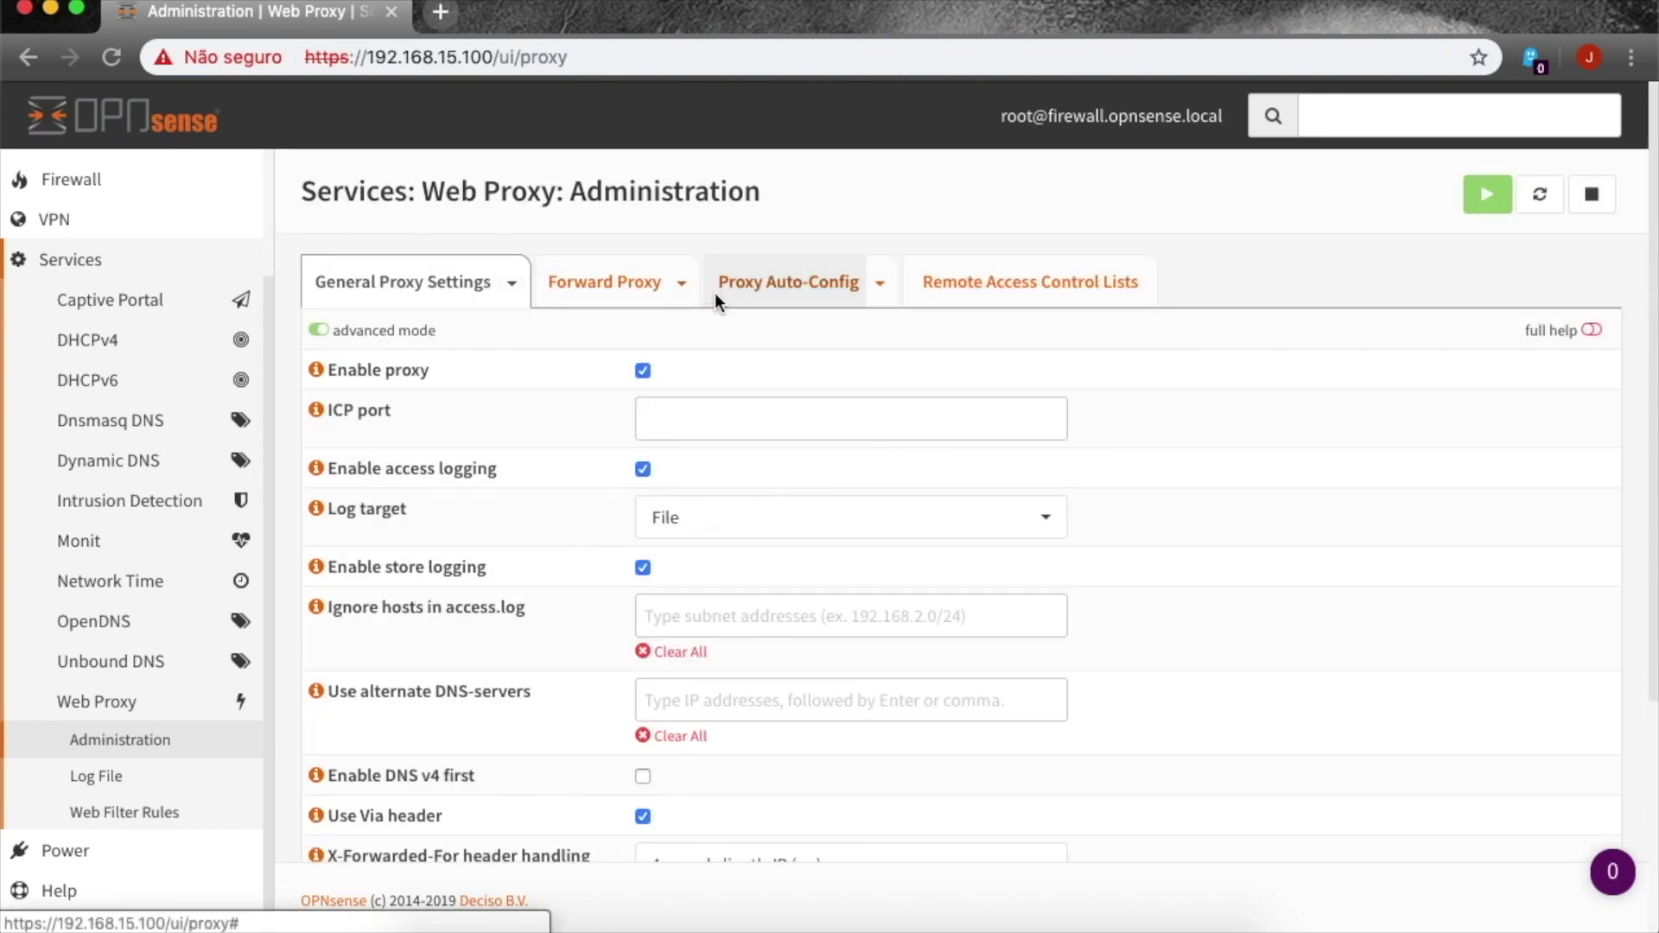
left_click(683, 285)
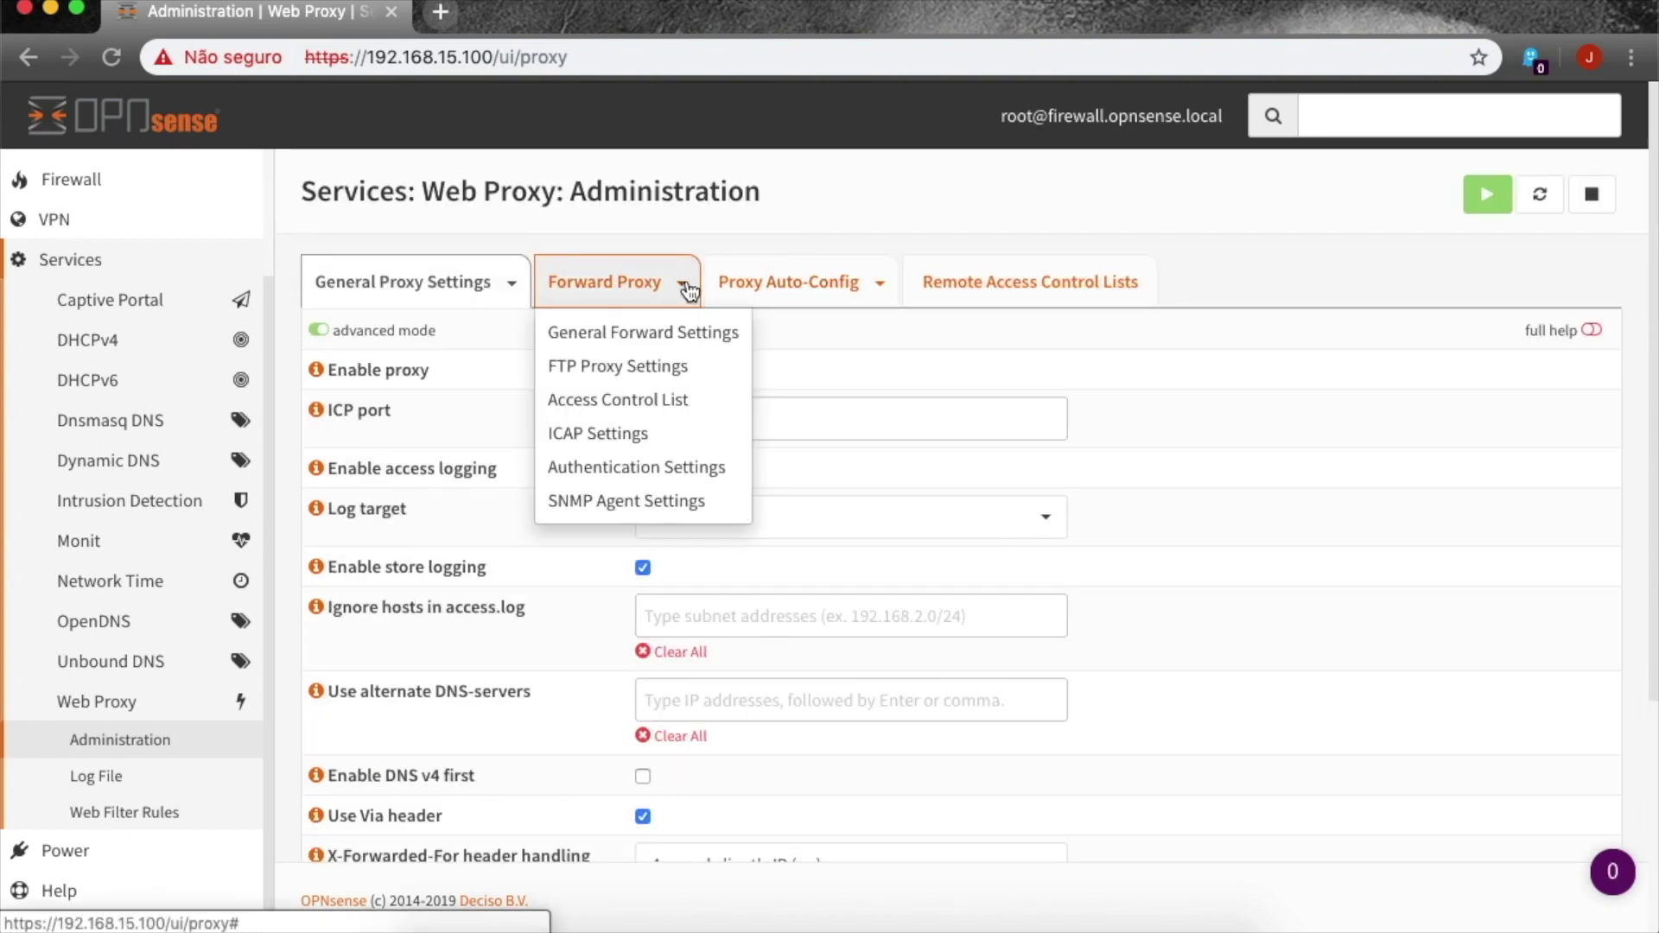
left_click(676, 467)
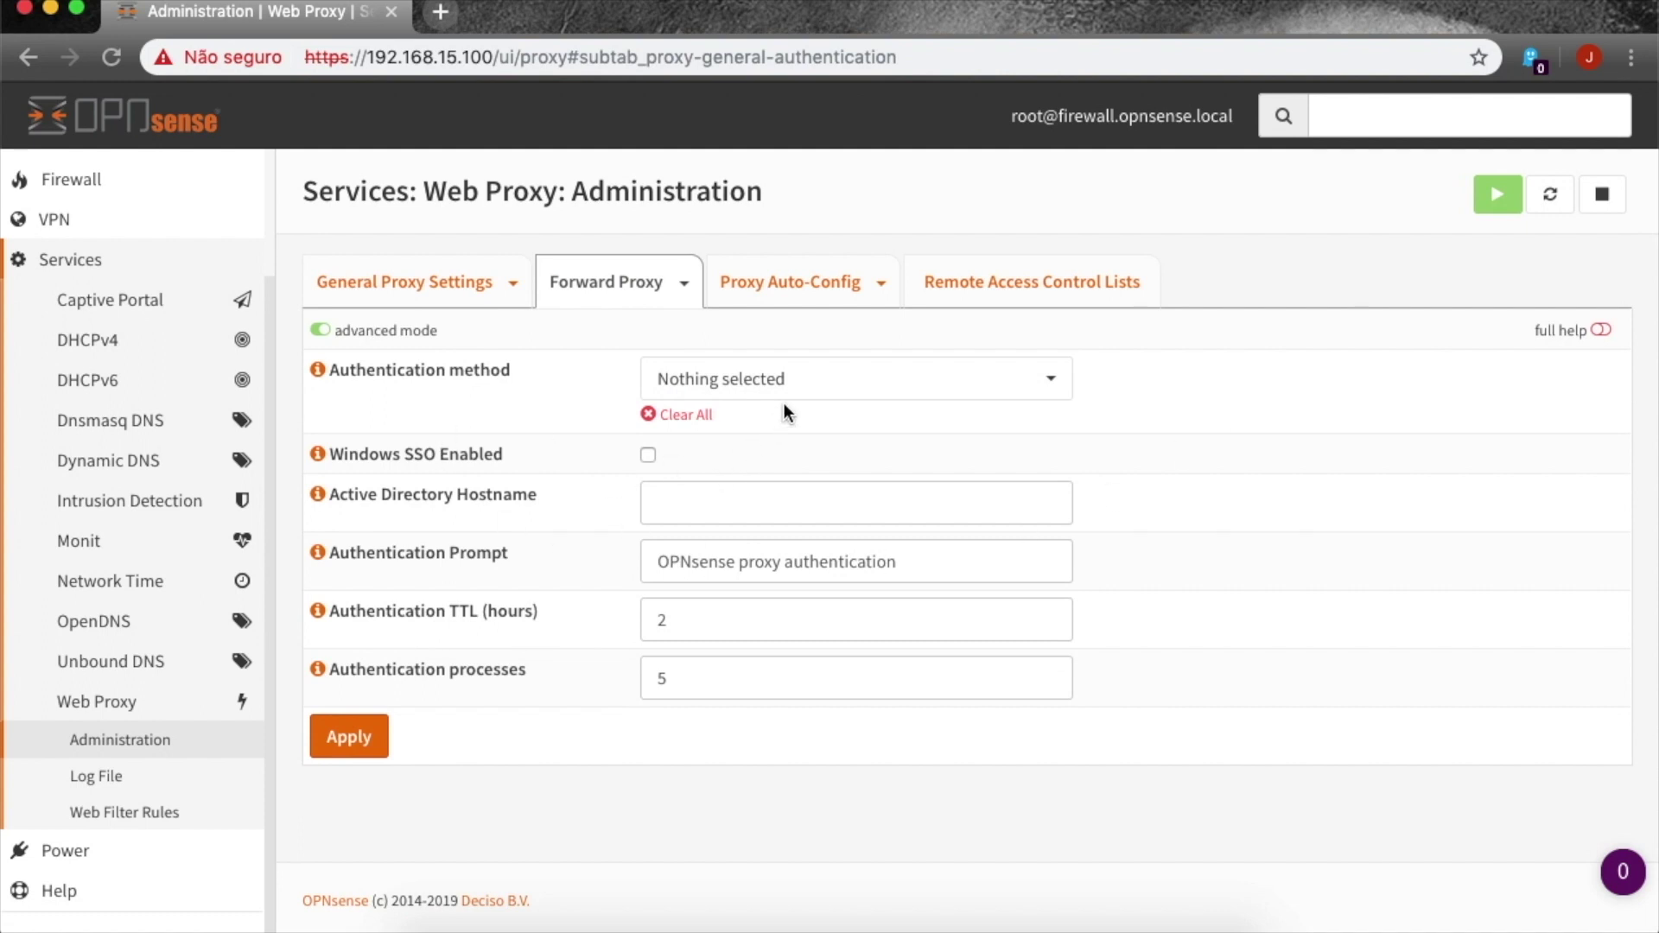
left_click(806, 388)
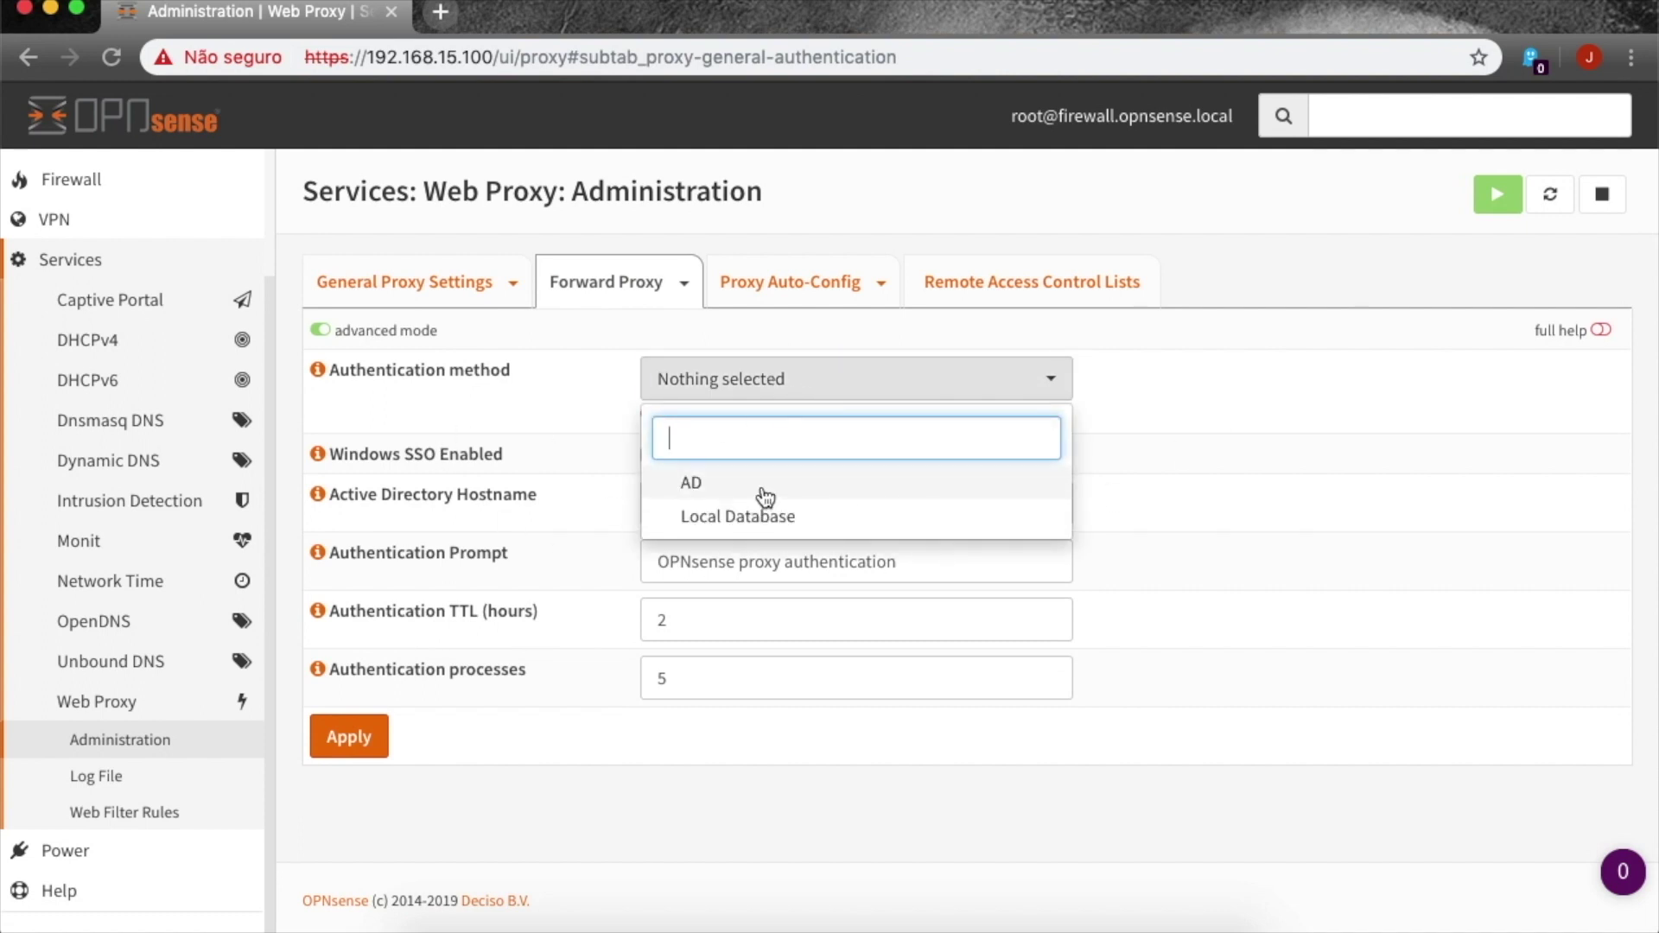
left_click(696, 489)
left_click(1193, 482)
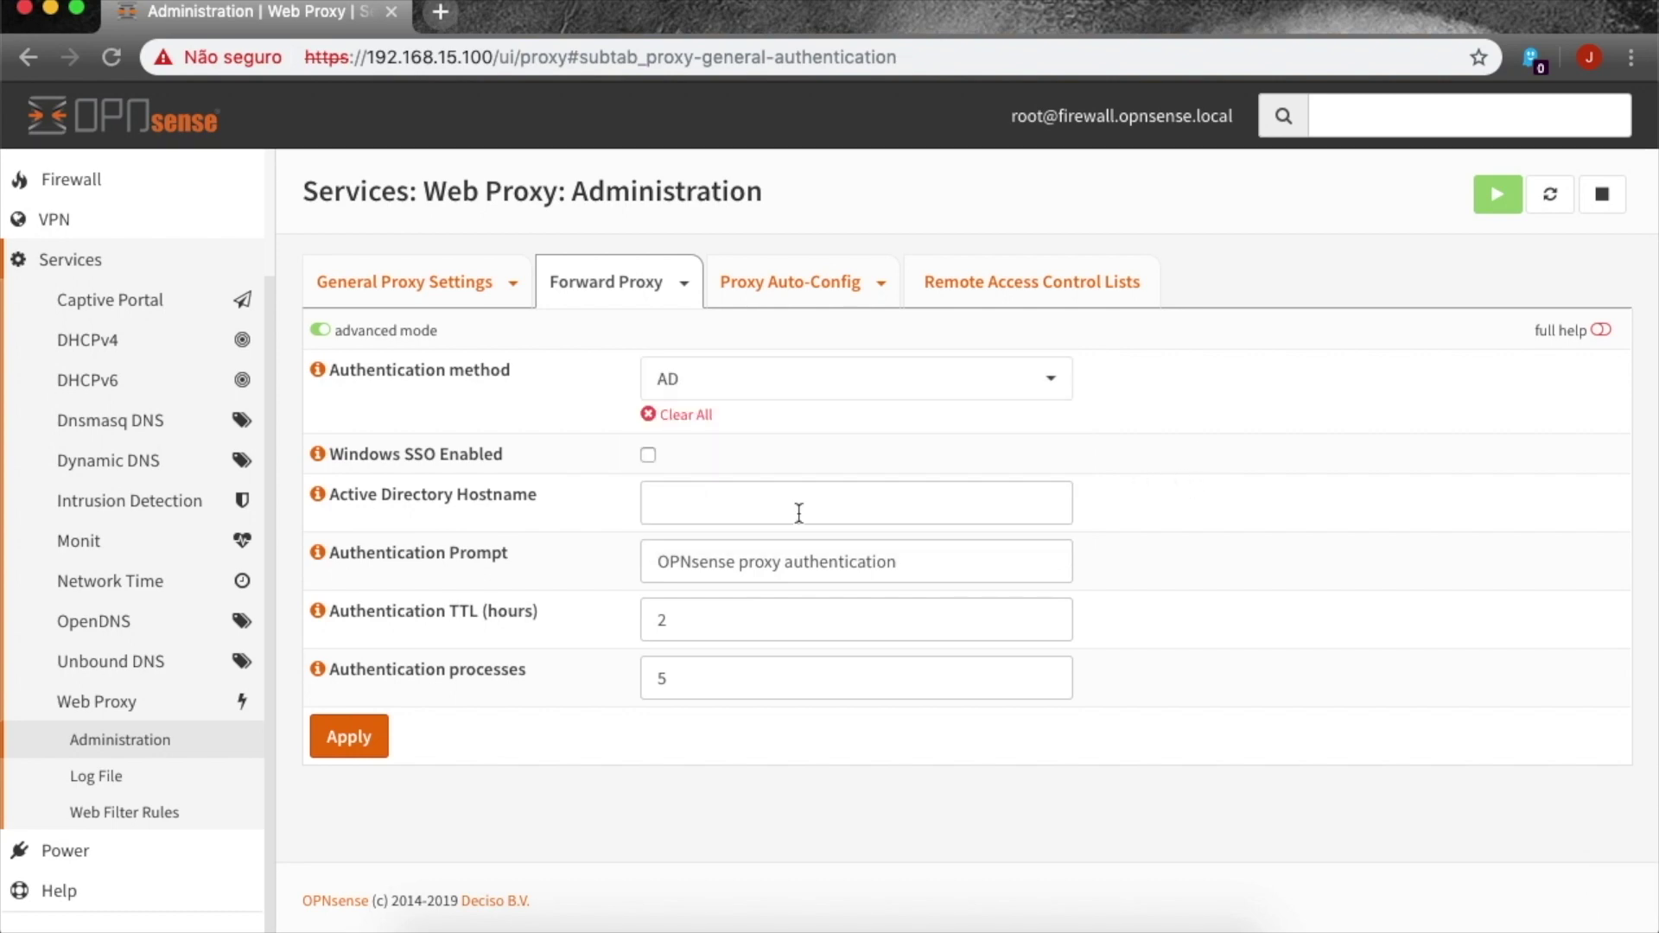
- Enable Windows SSO for the proxy and read the help text on obtaining the Active Directory hostname
left_click(319, 454)
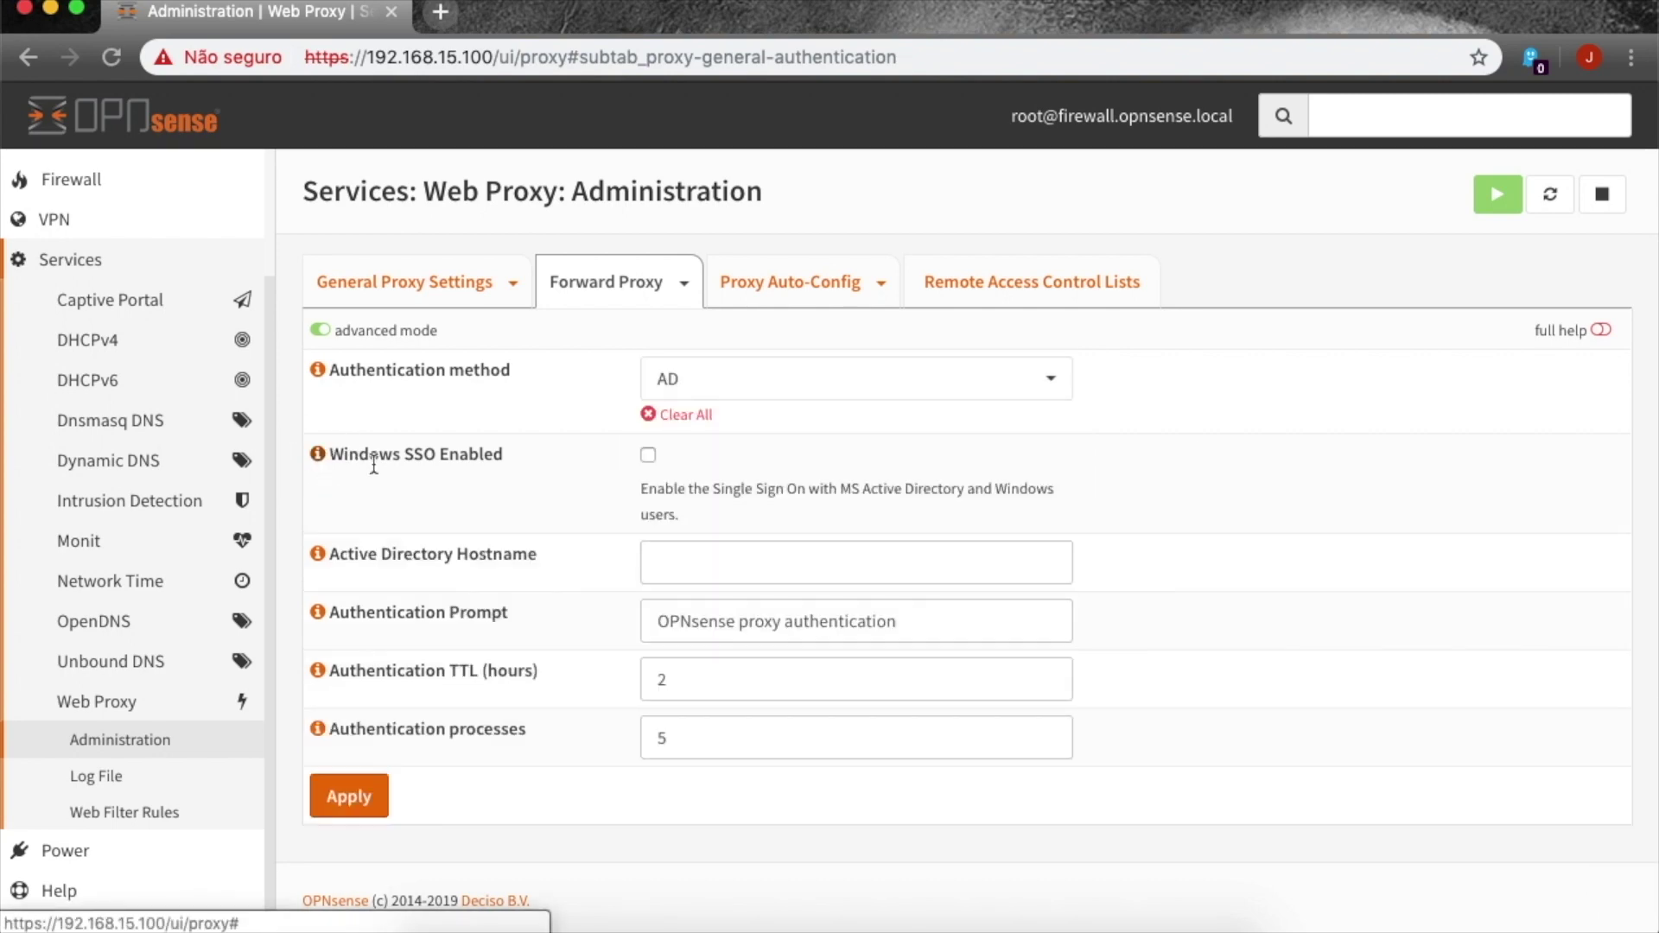
left_click(647, 456)
left_click(837, 570)
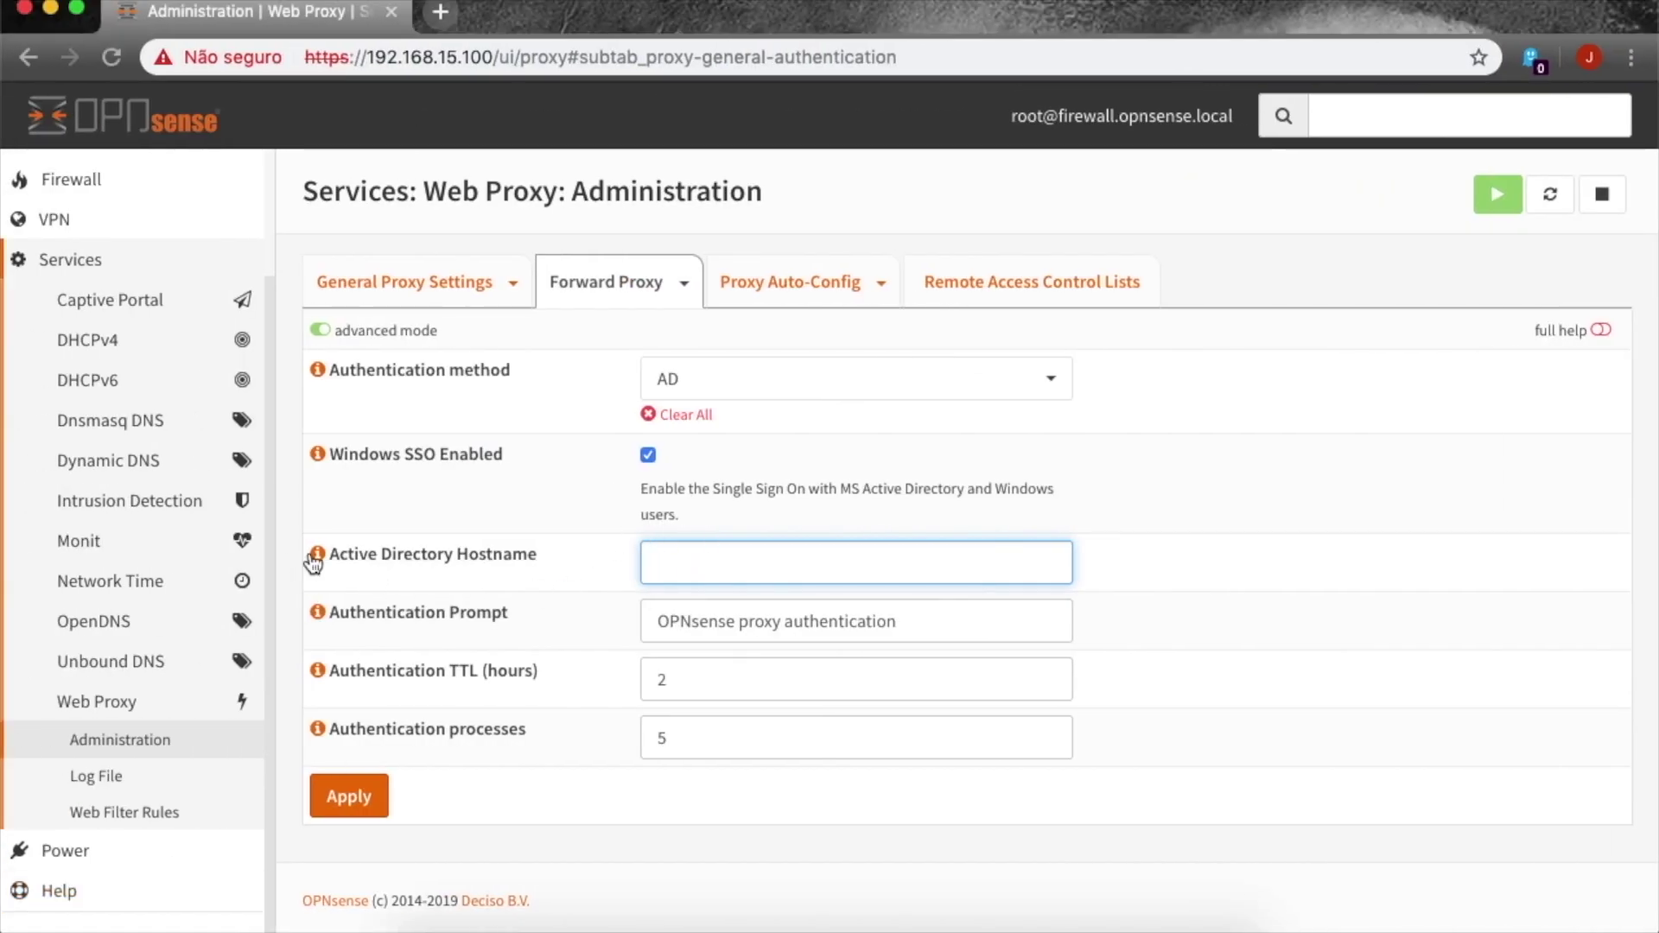
left_click(312, 556)
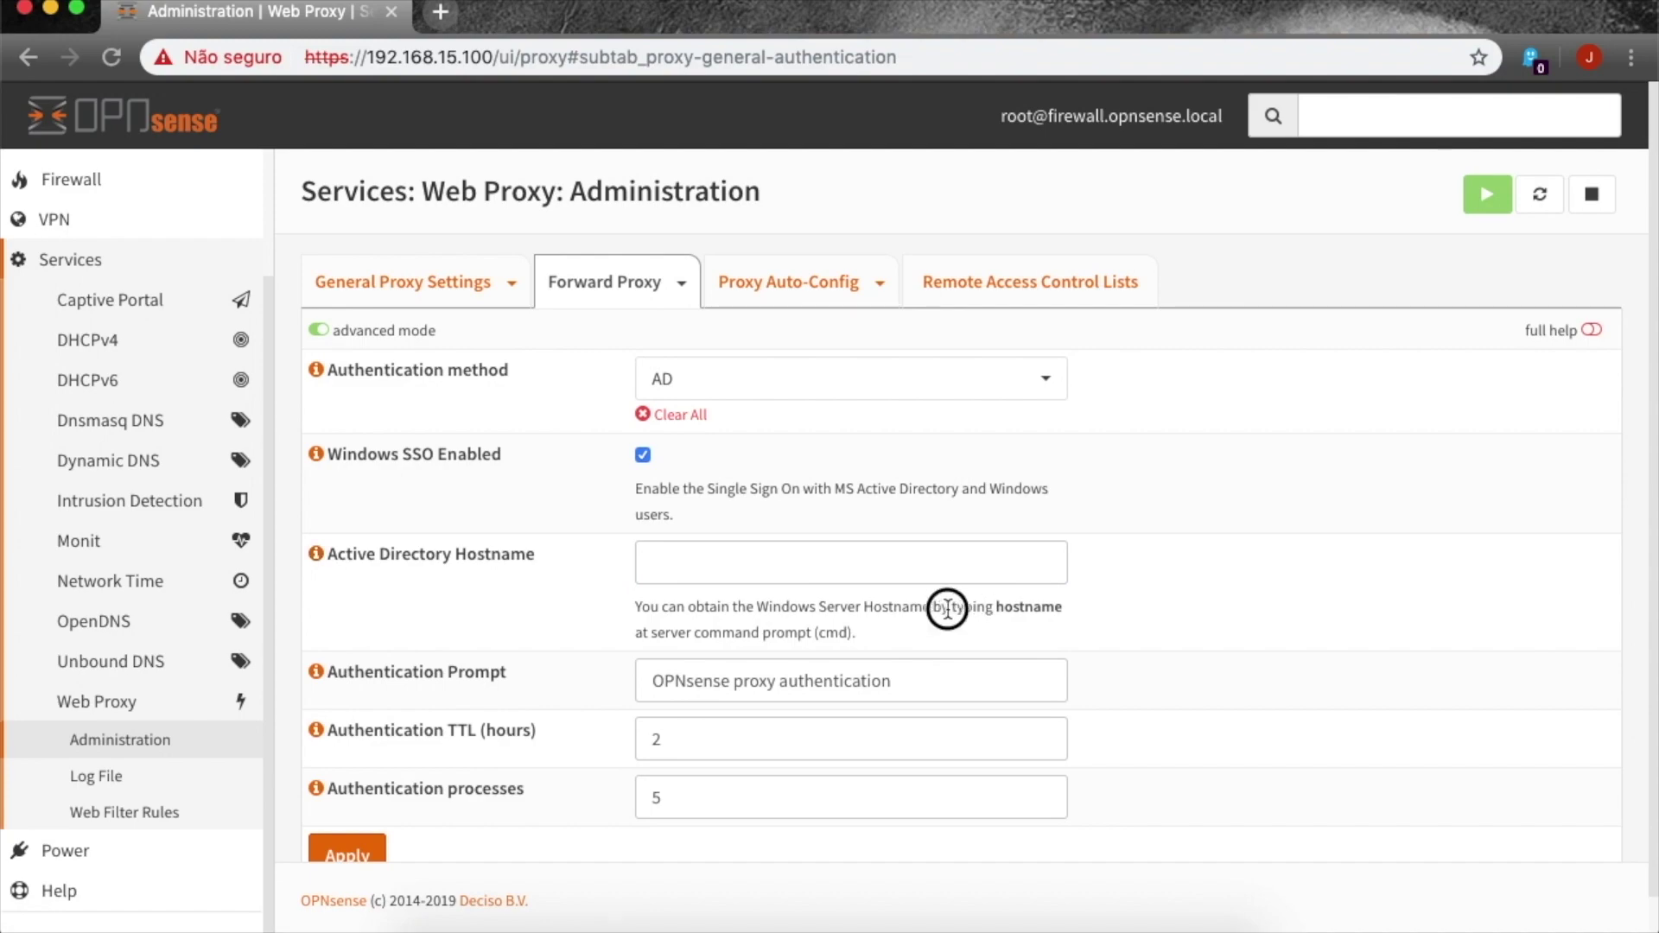
left_click_drag(942, 609, 1103, 618)
left_click(1078, 630)
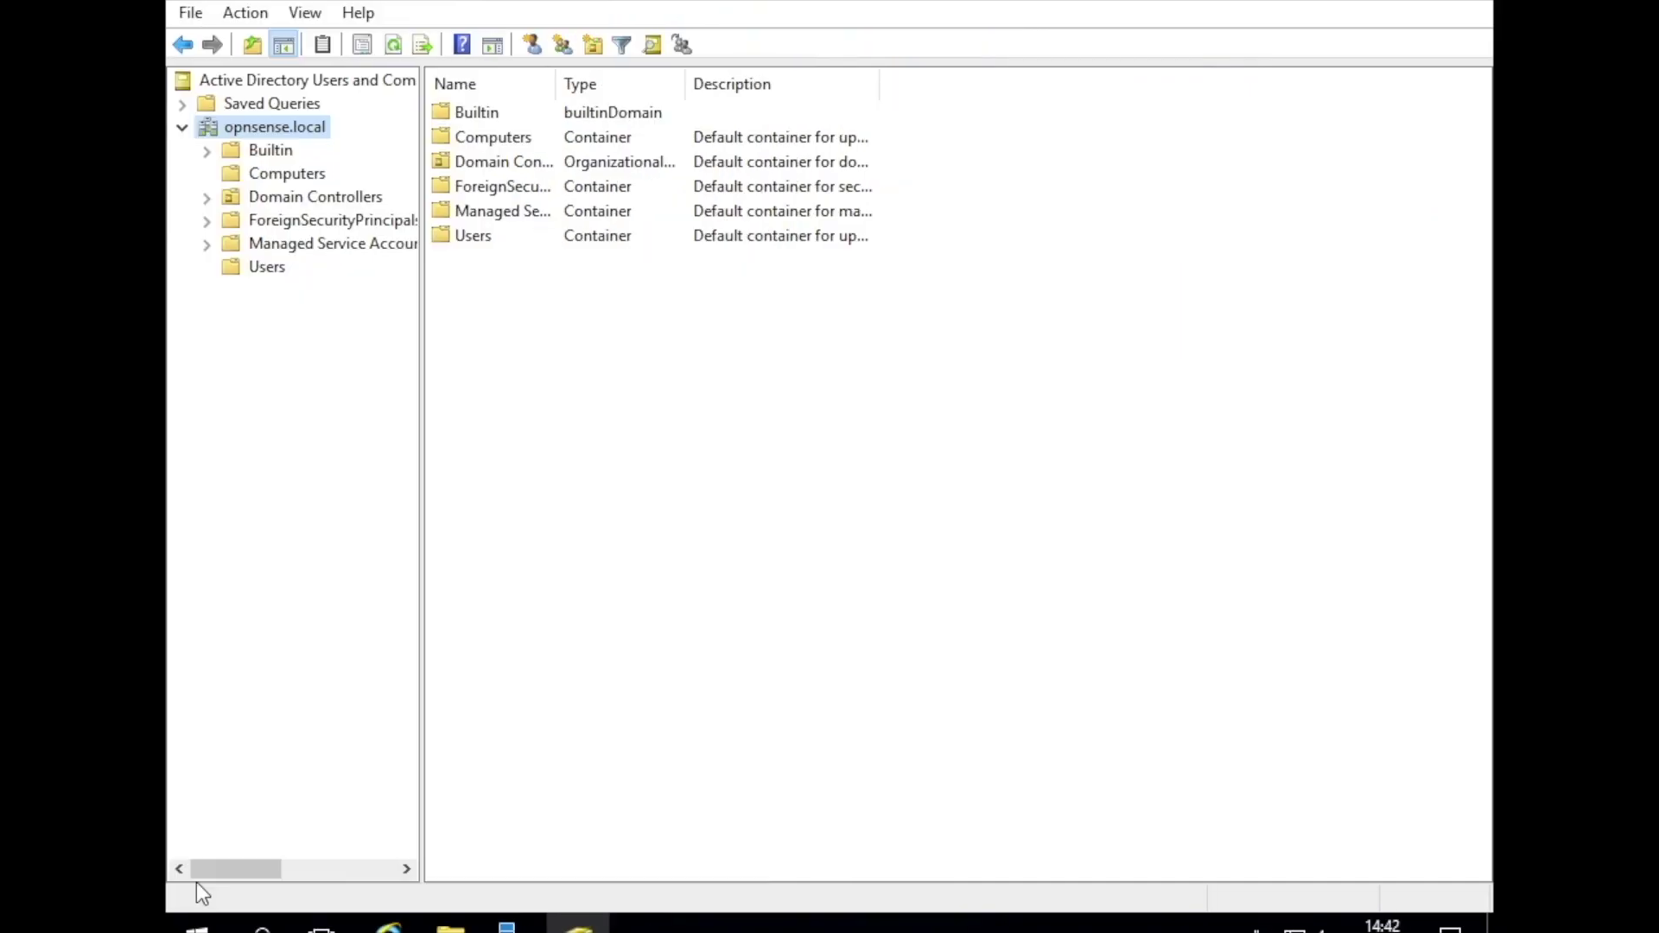
- Switch to the Windows server, run hostname in Command Prompt and copy the returned server name
left_click(197, 925)
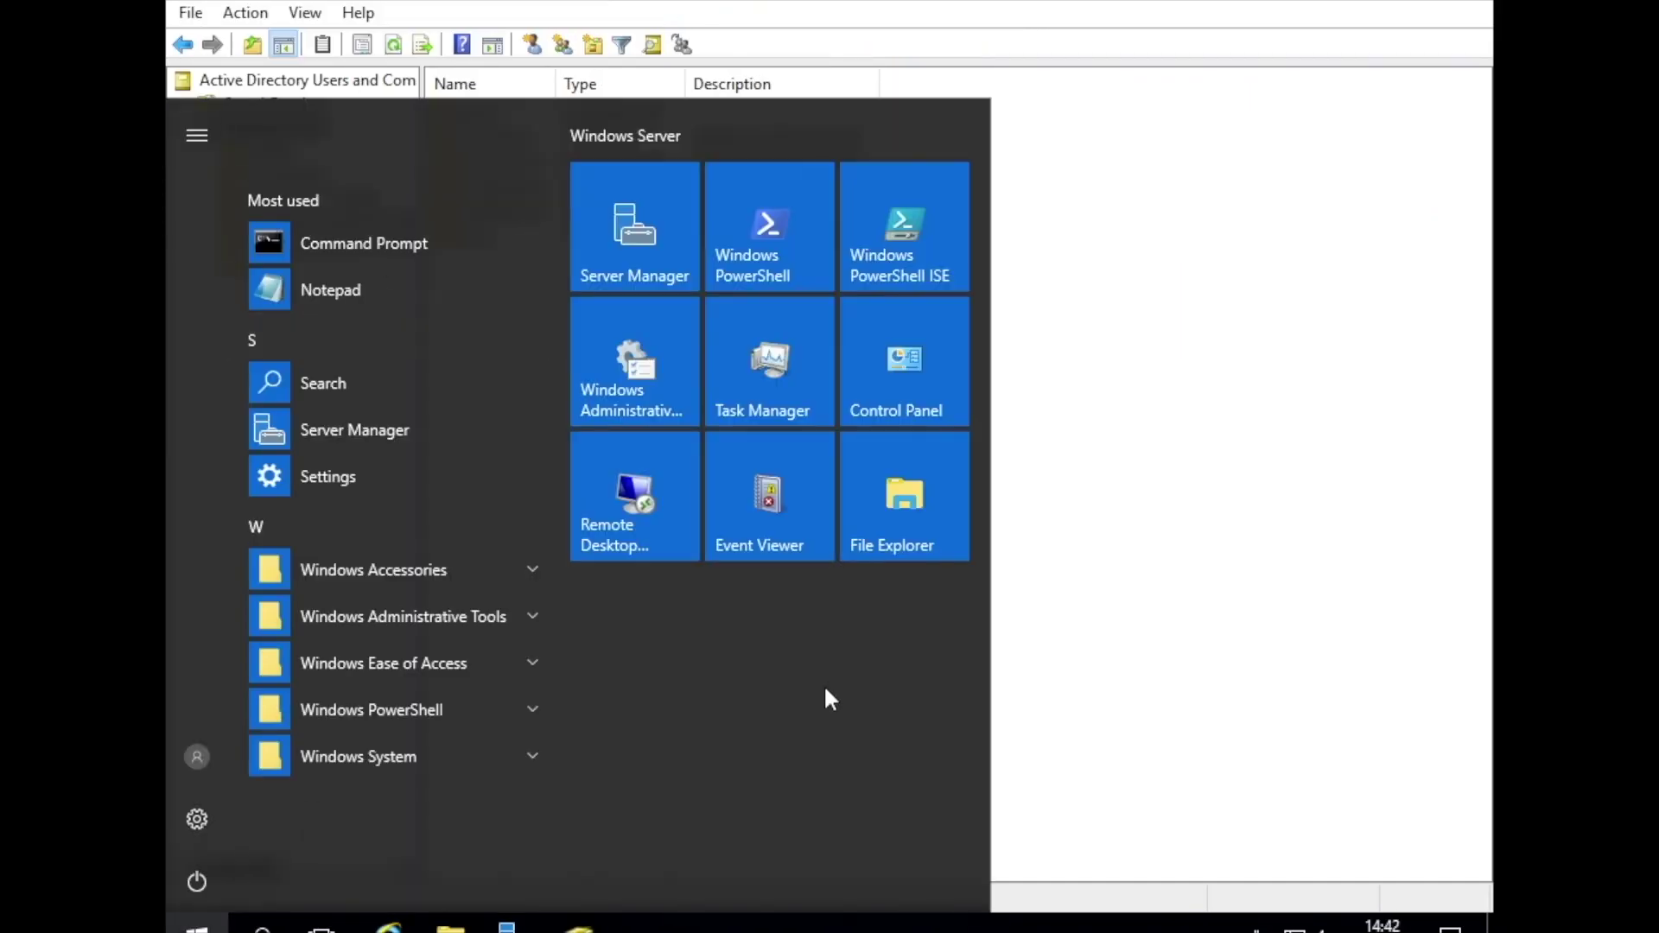
left_click(363, 243)
left_click(808, 277)
type("hostname")
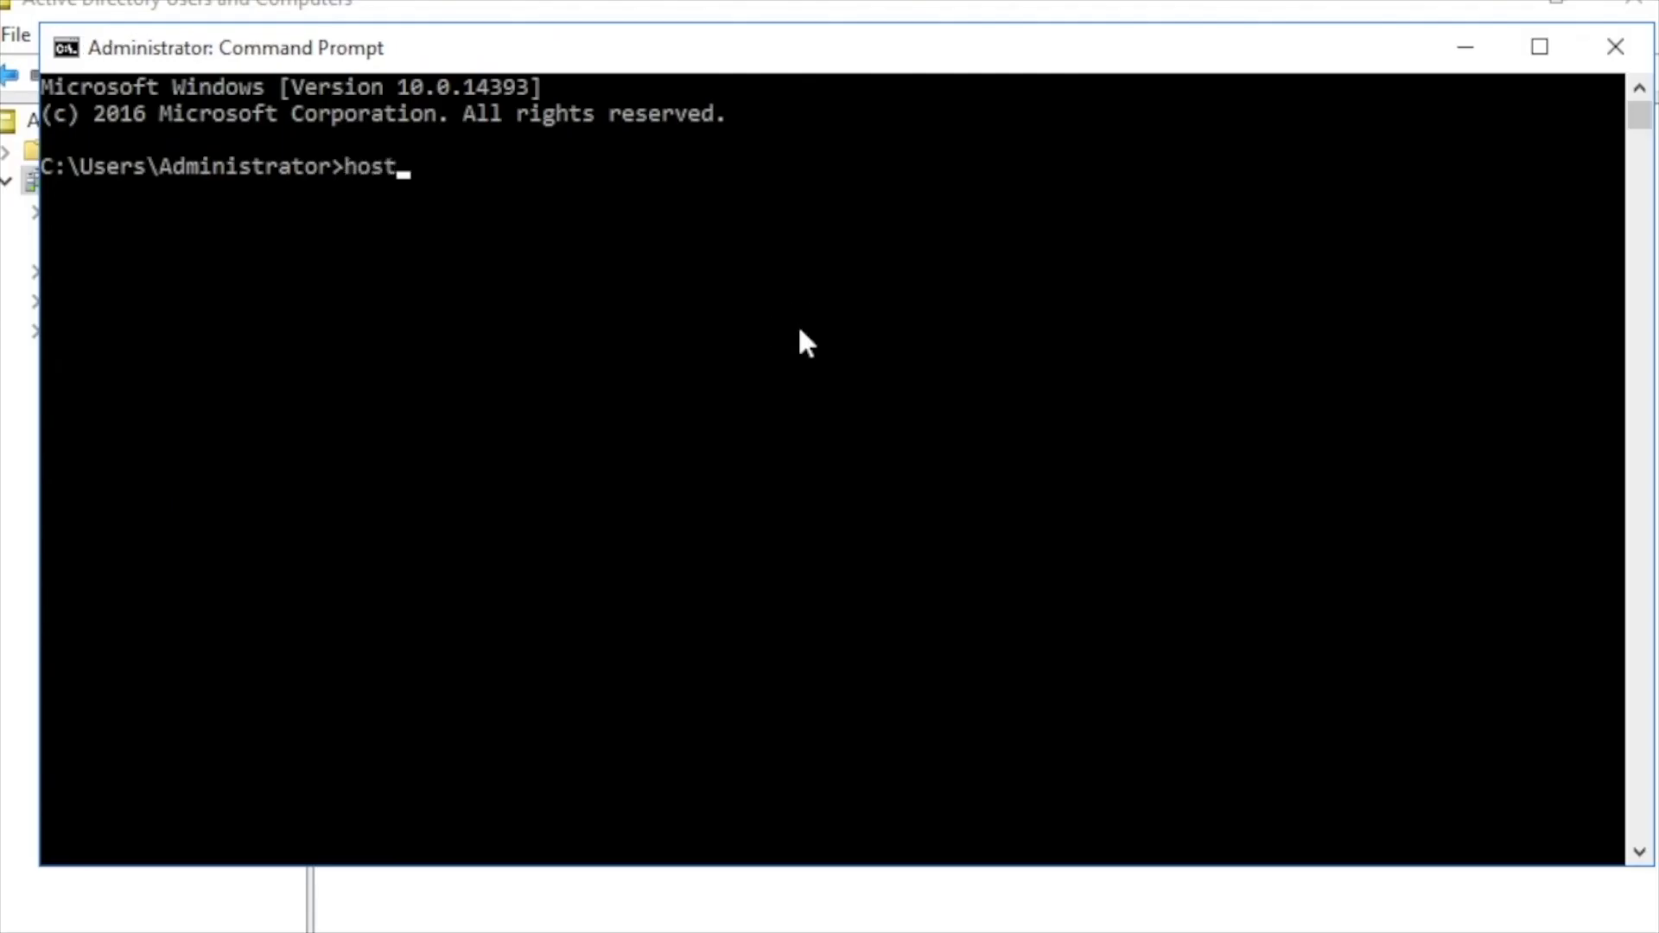
key("Return")
left_click_drag(41, 193, 235, 197)
key("super+c")
right_click(351, 247)
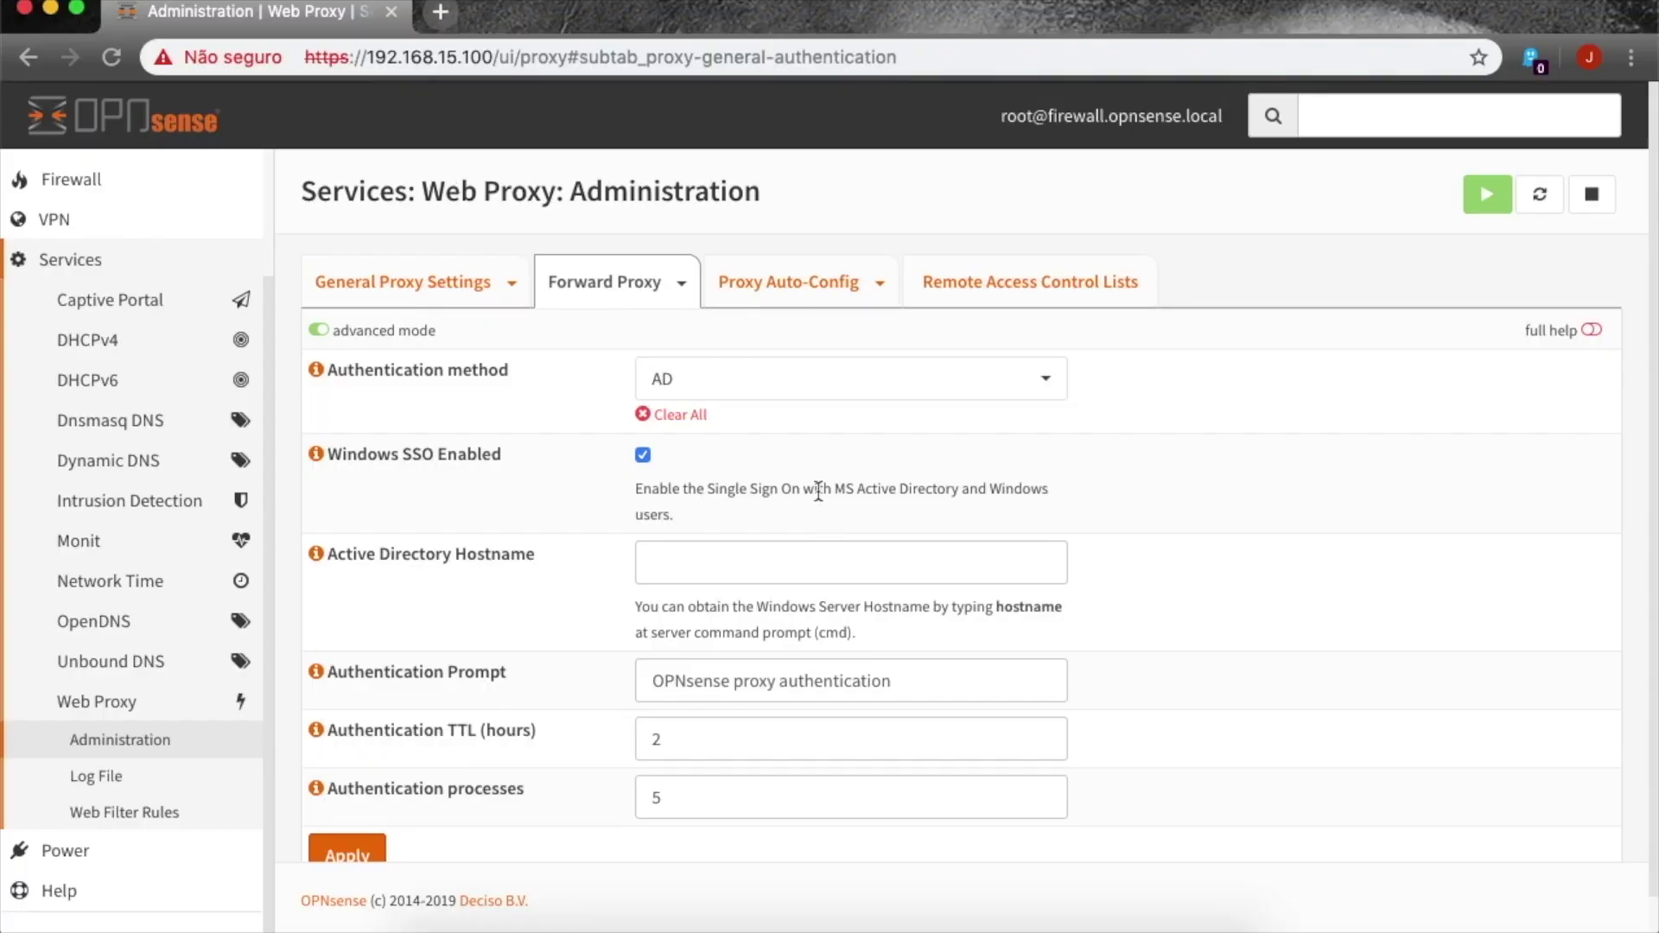
- Back in OPNsense, set the Active Directory Hostname to WIN-8ROMBMQI3CG, review the prompt and TTL, and apply the authentication settings
left_click(692, 562)
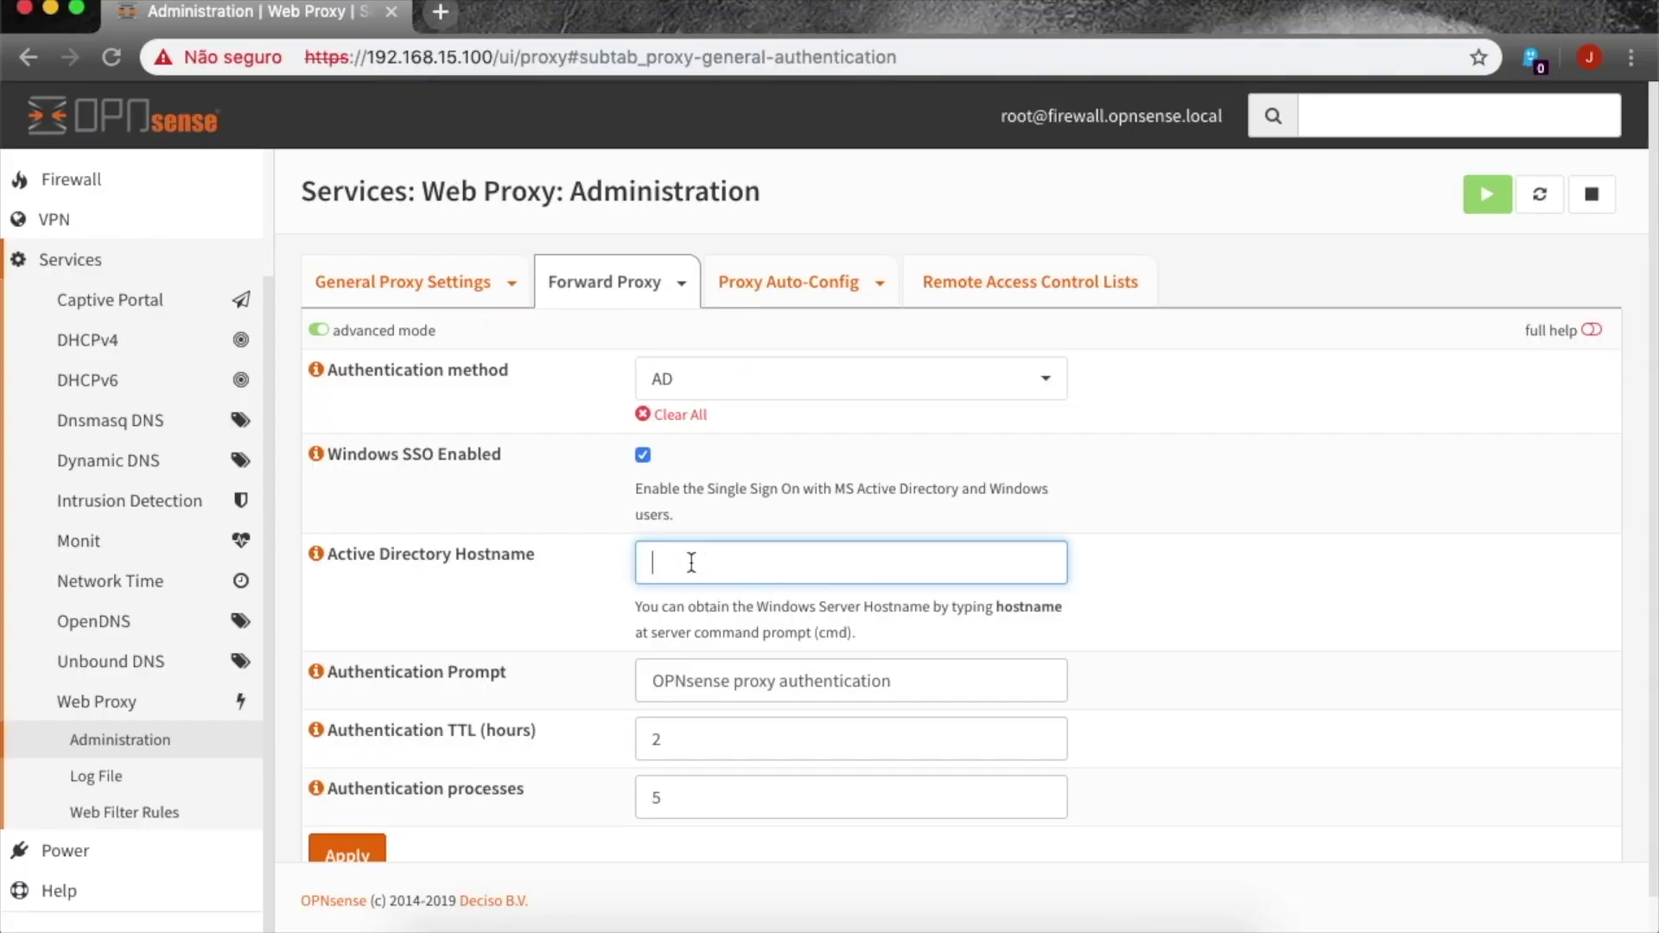
key("super+v")
scroll(460, 656, "down", 1)
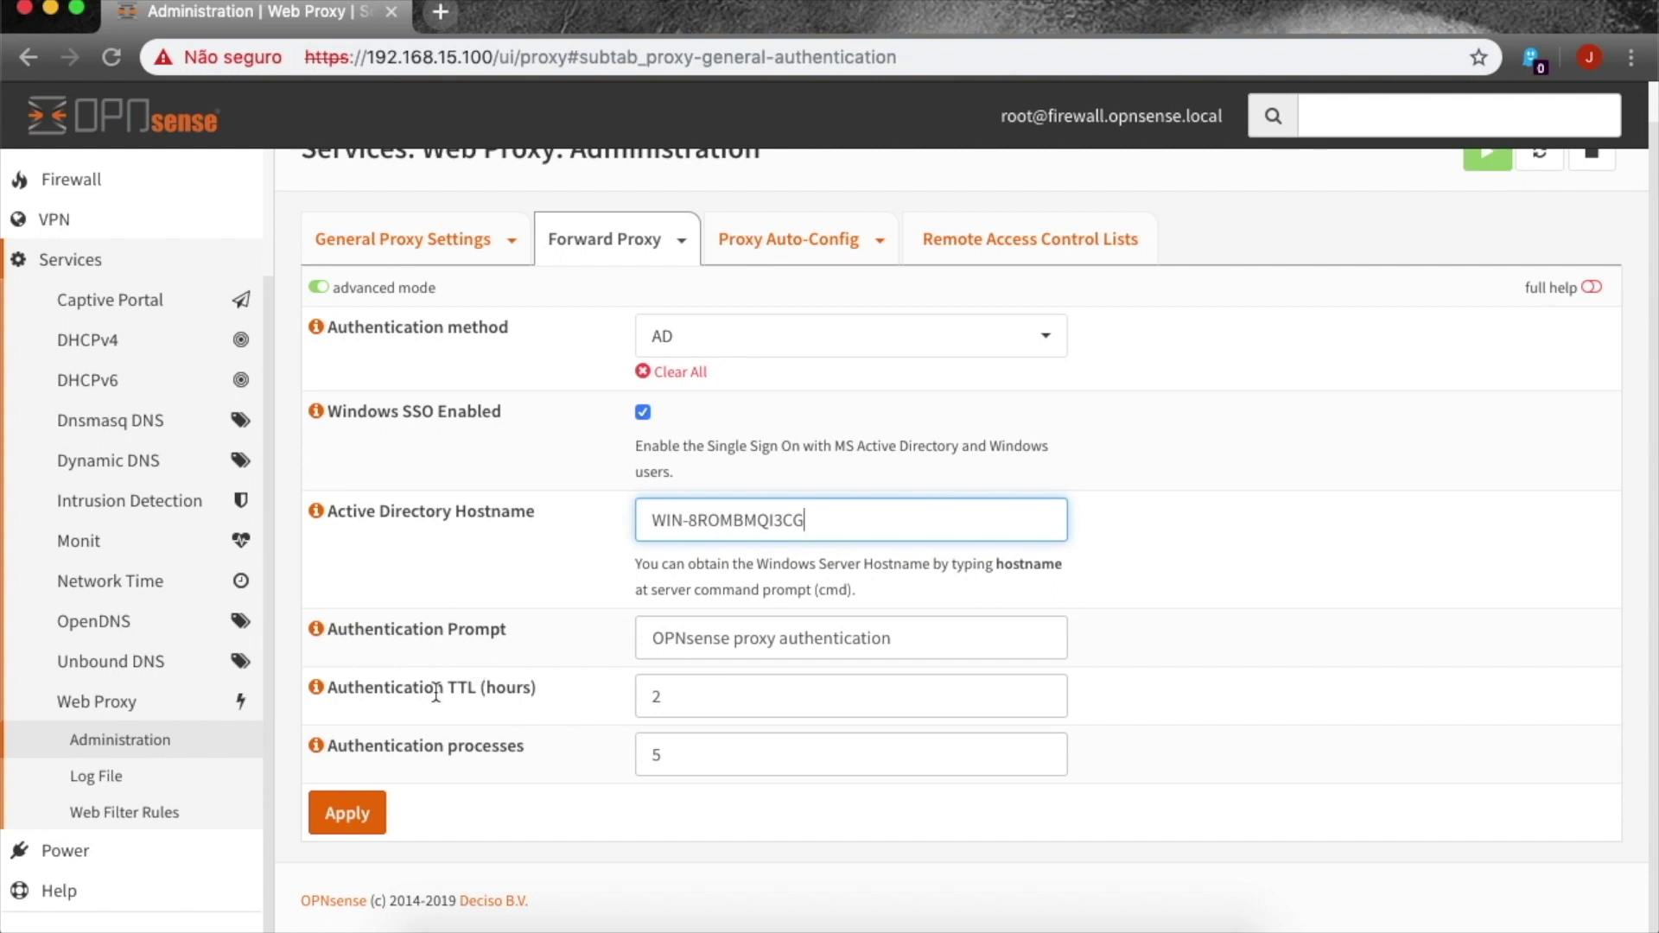
left_click_drag(925, 637, 560, 639)
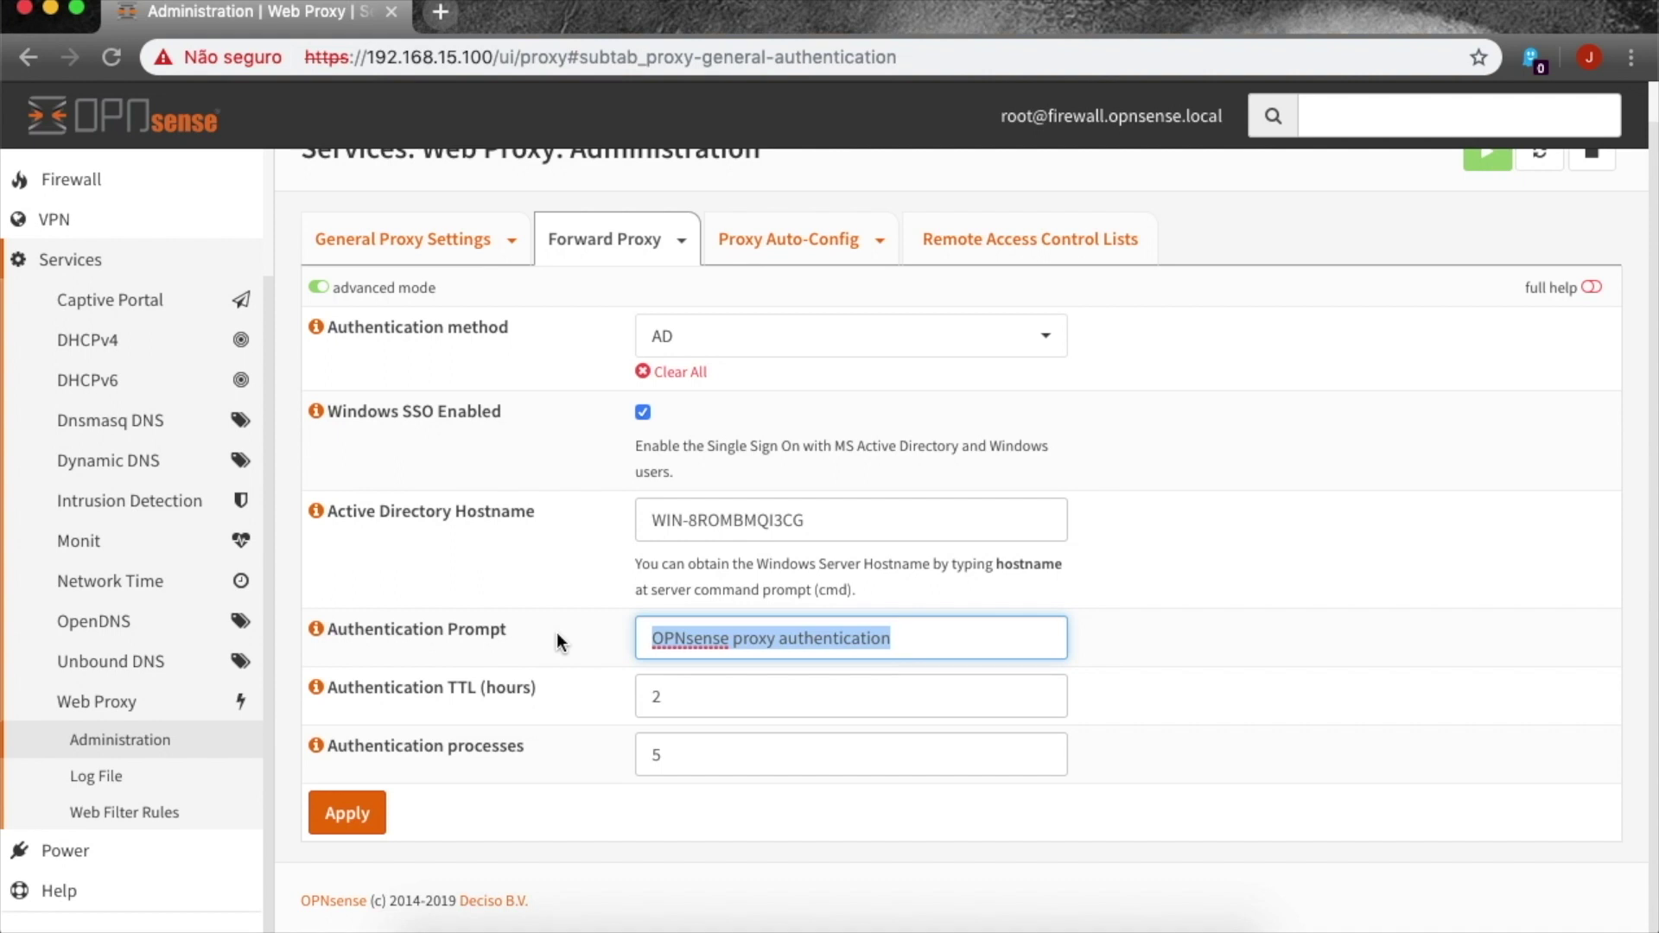
left_click_drag(726, 697, 622, 699)
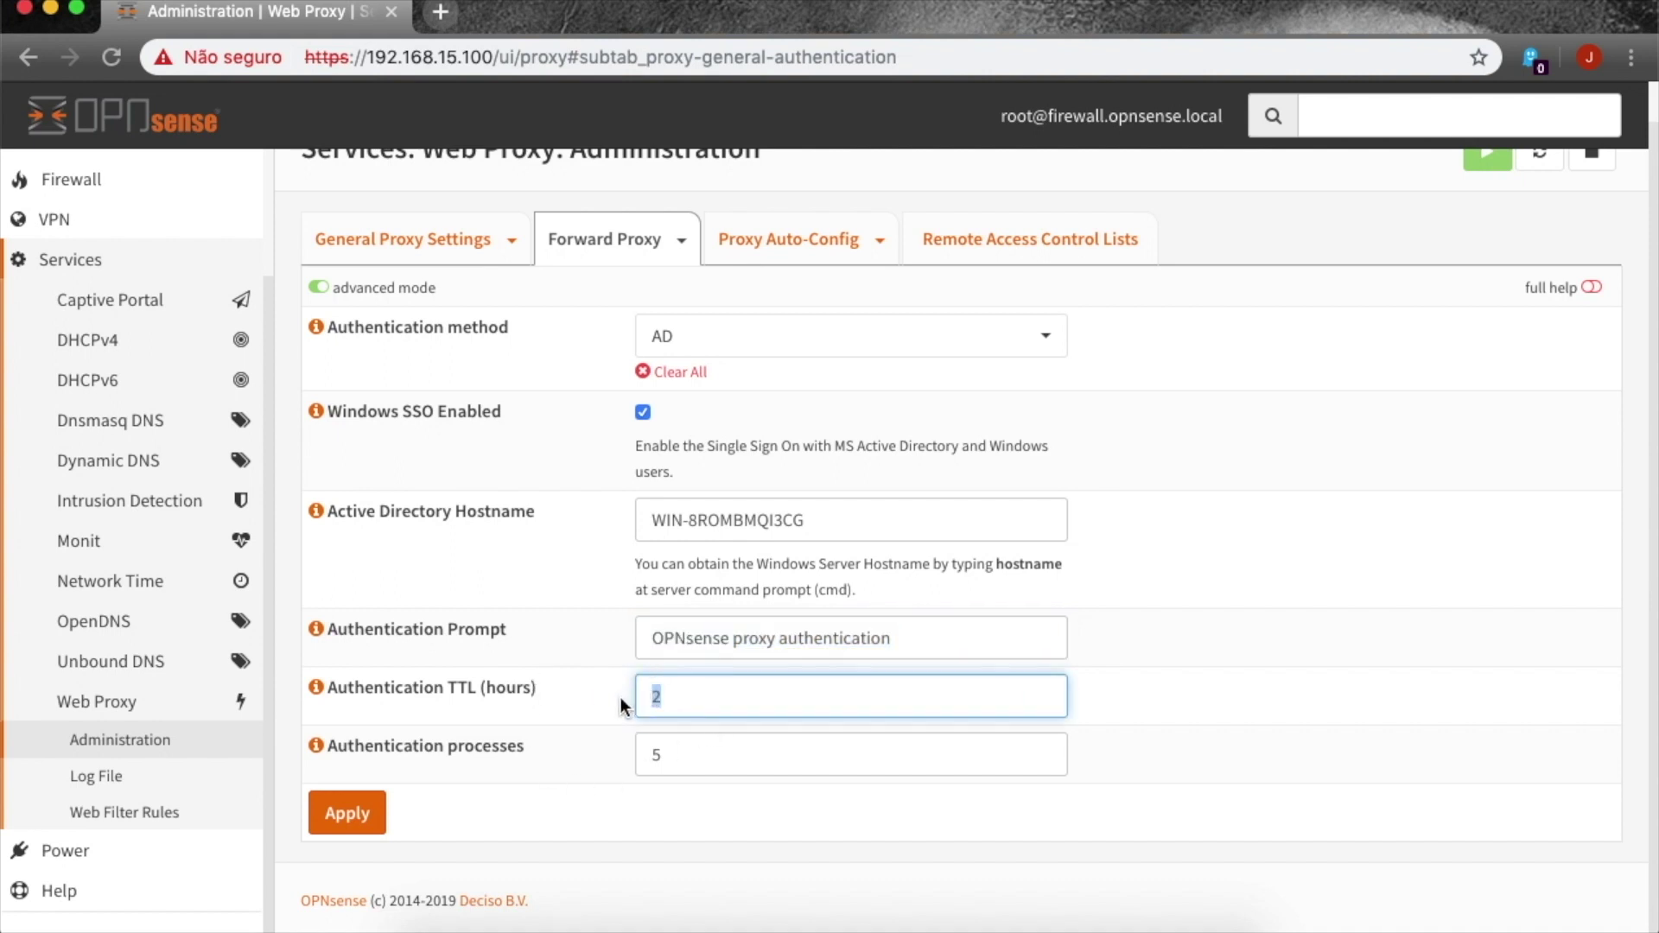
left_click(557, 802)
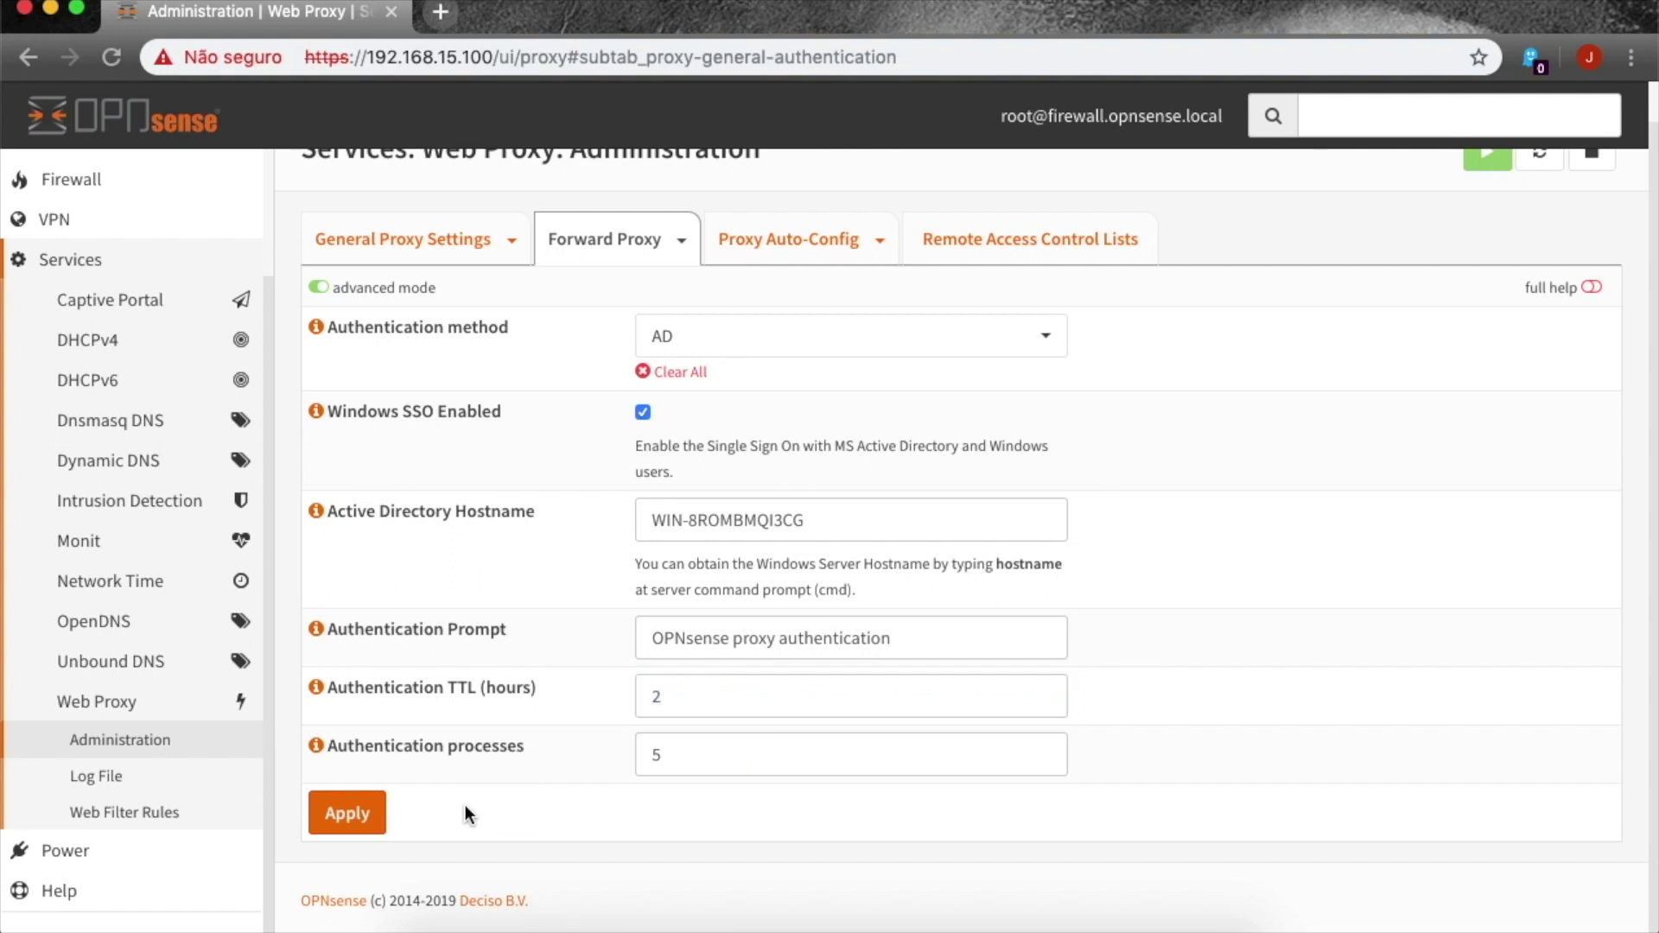
left_click(348, 815)
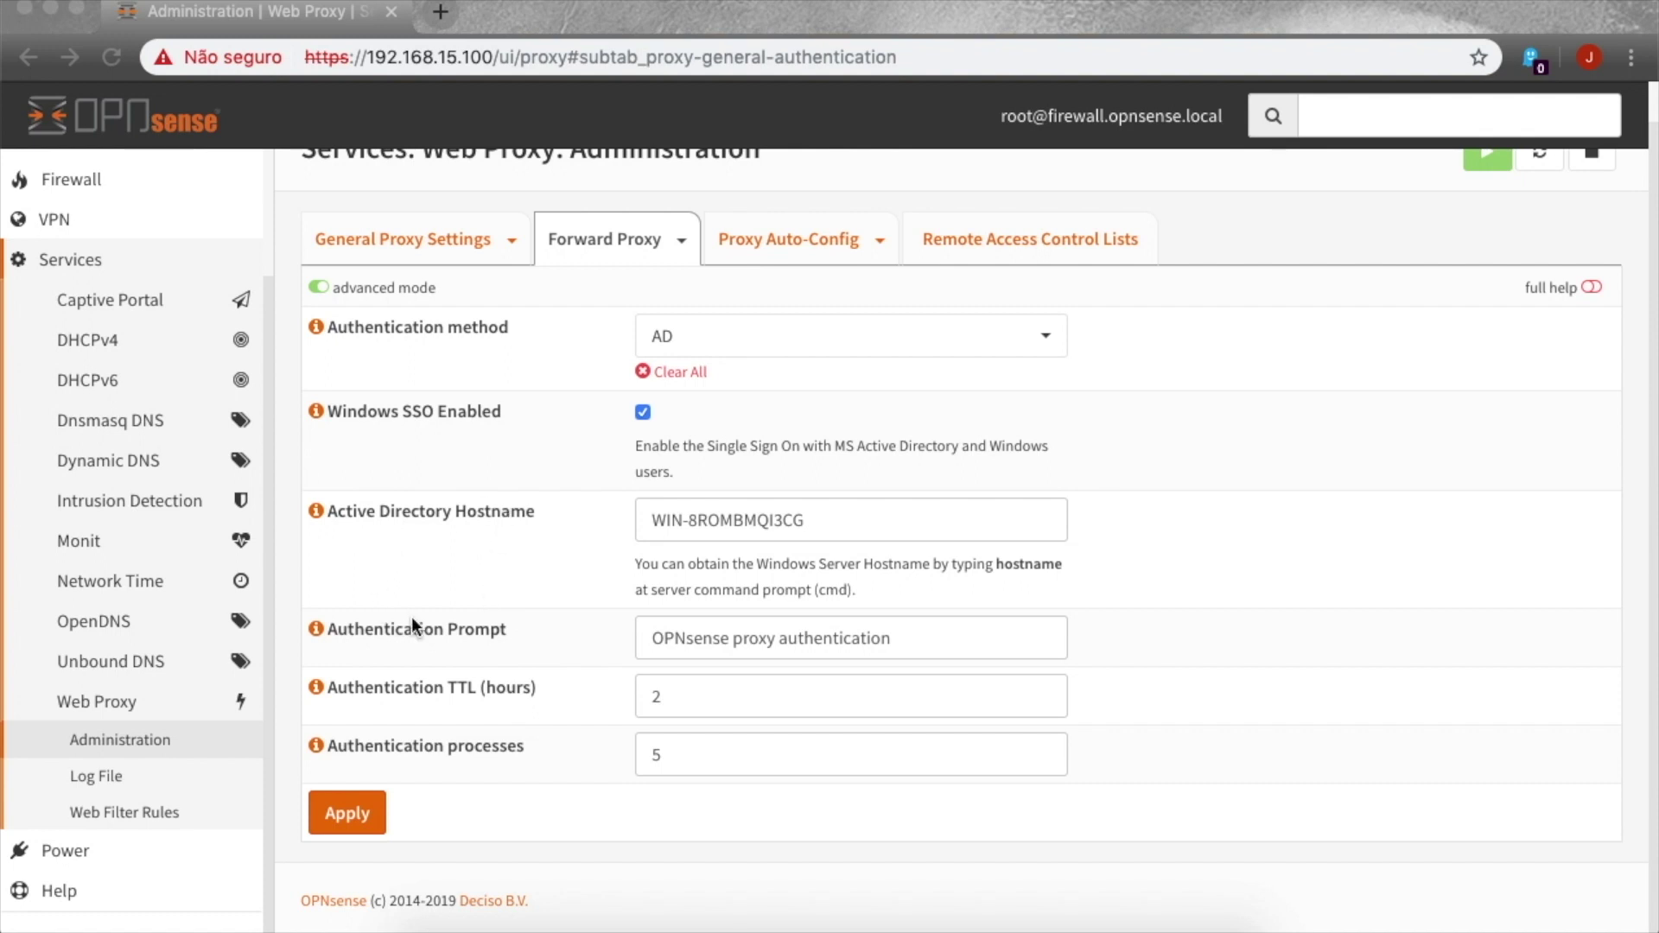
- Start the WebFilter SSO Module service from the Lobby dashboard's services list
scroll(134, 247, "up", 3)
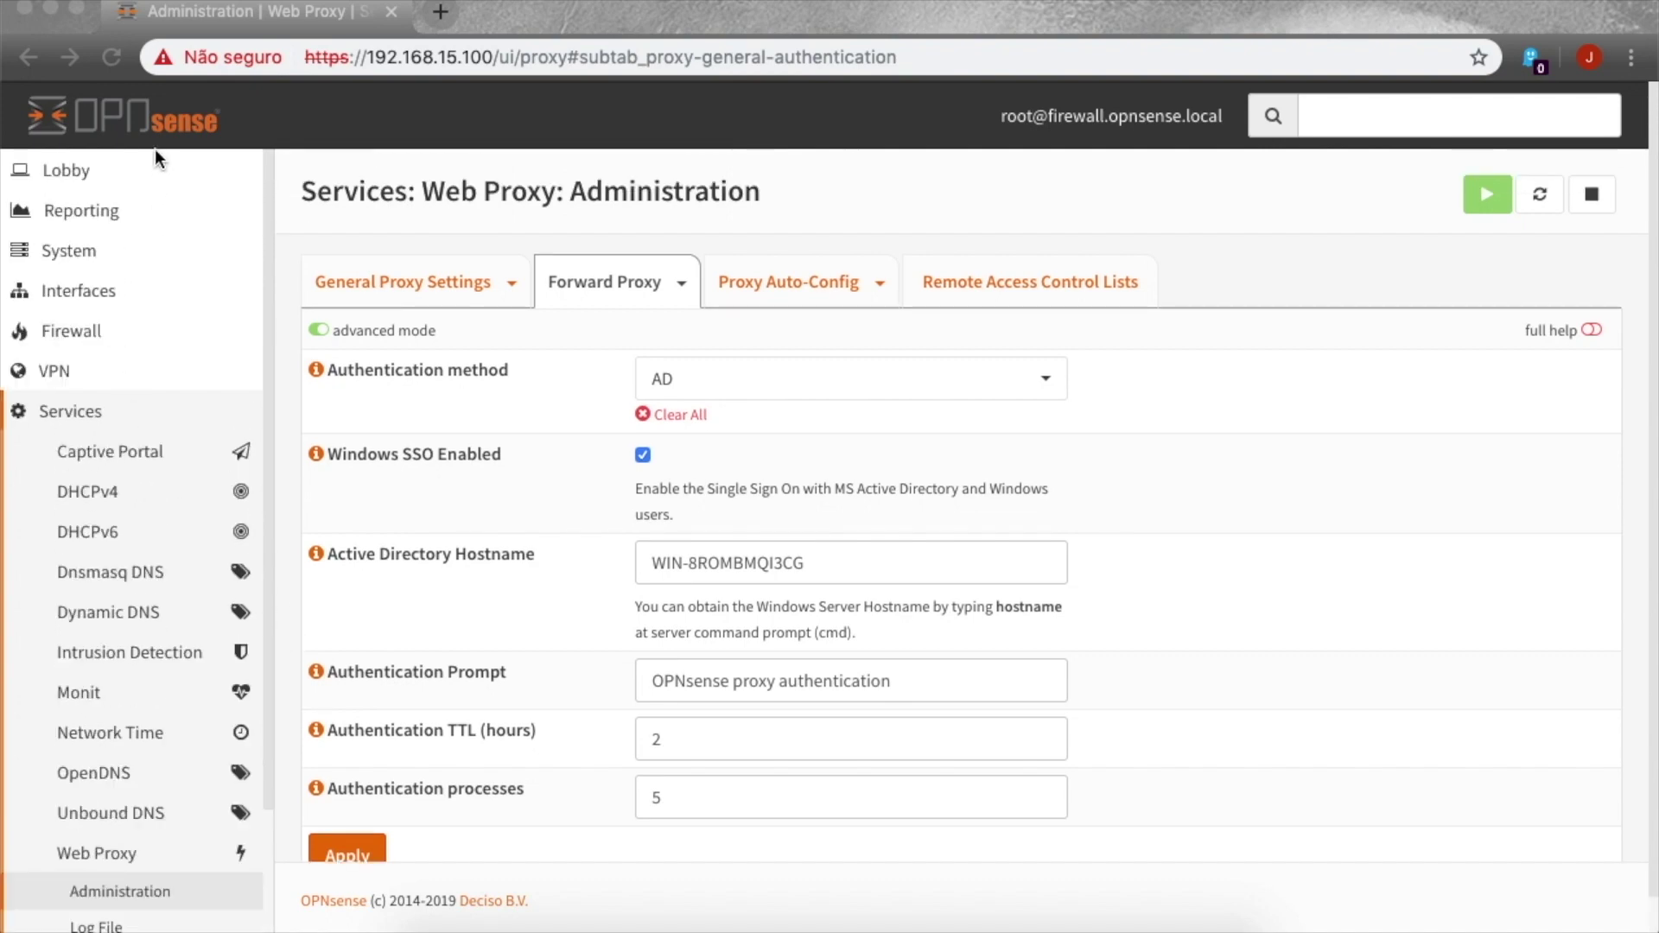
left_click(137, 170)
left_click(141, 221)
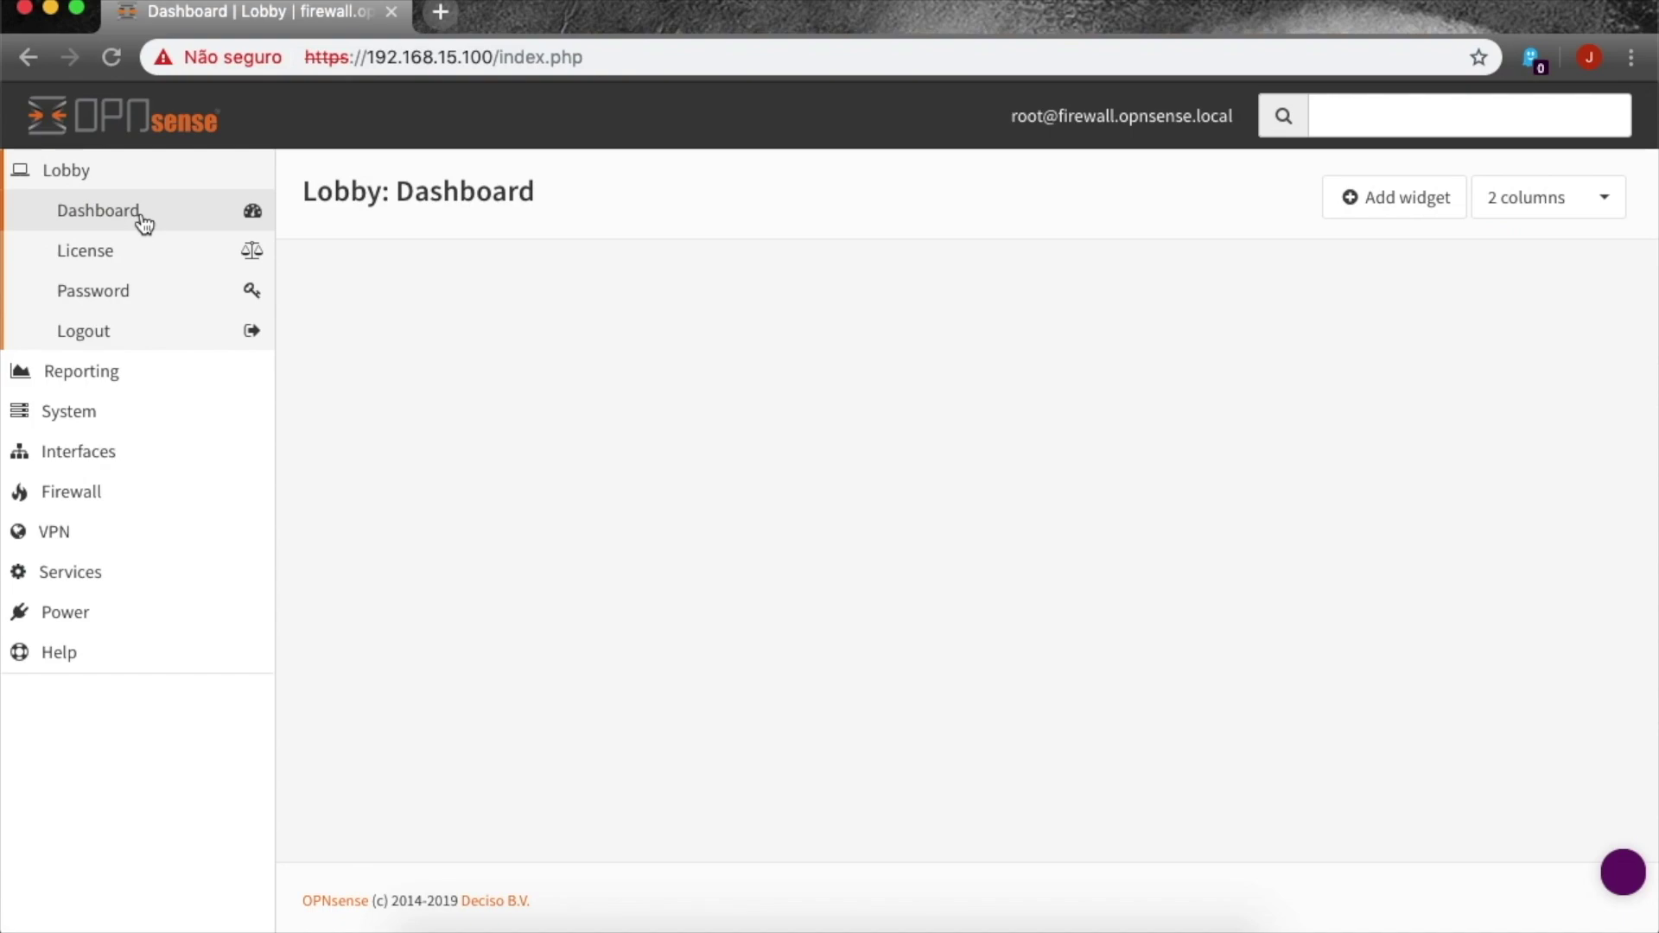
scroll(821, 576, "down", 2)
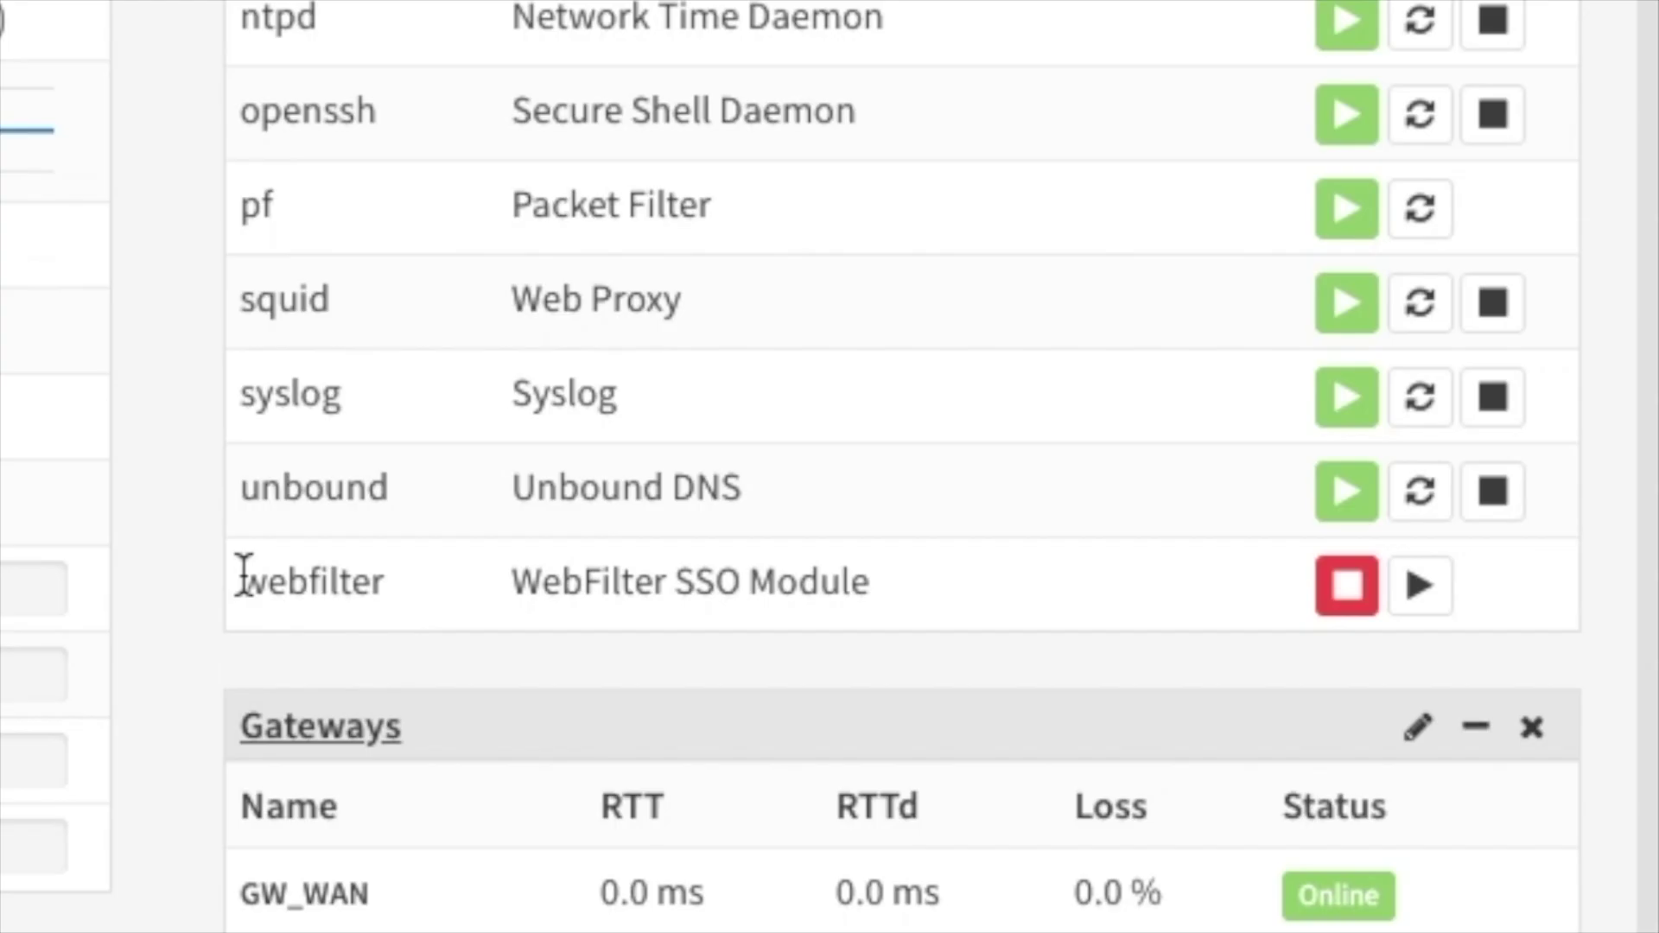
left_click_drag(994, 574, 1304, 574)
left_click(1118, 569)
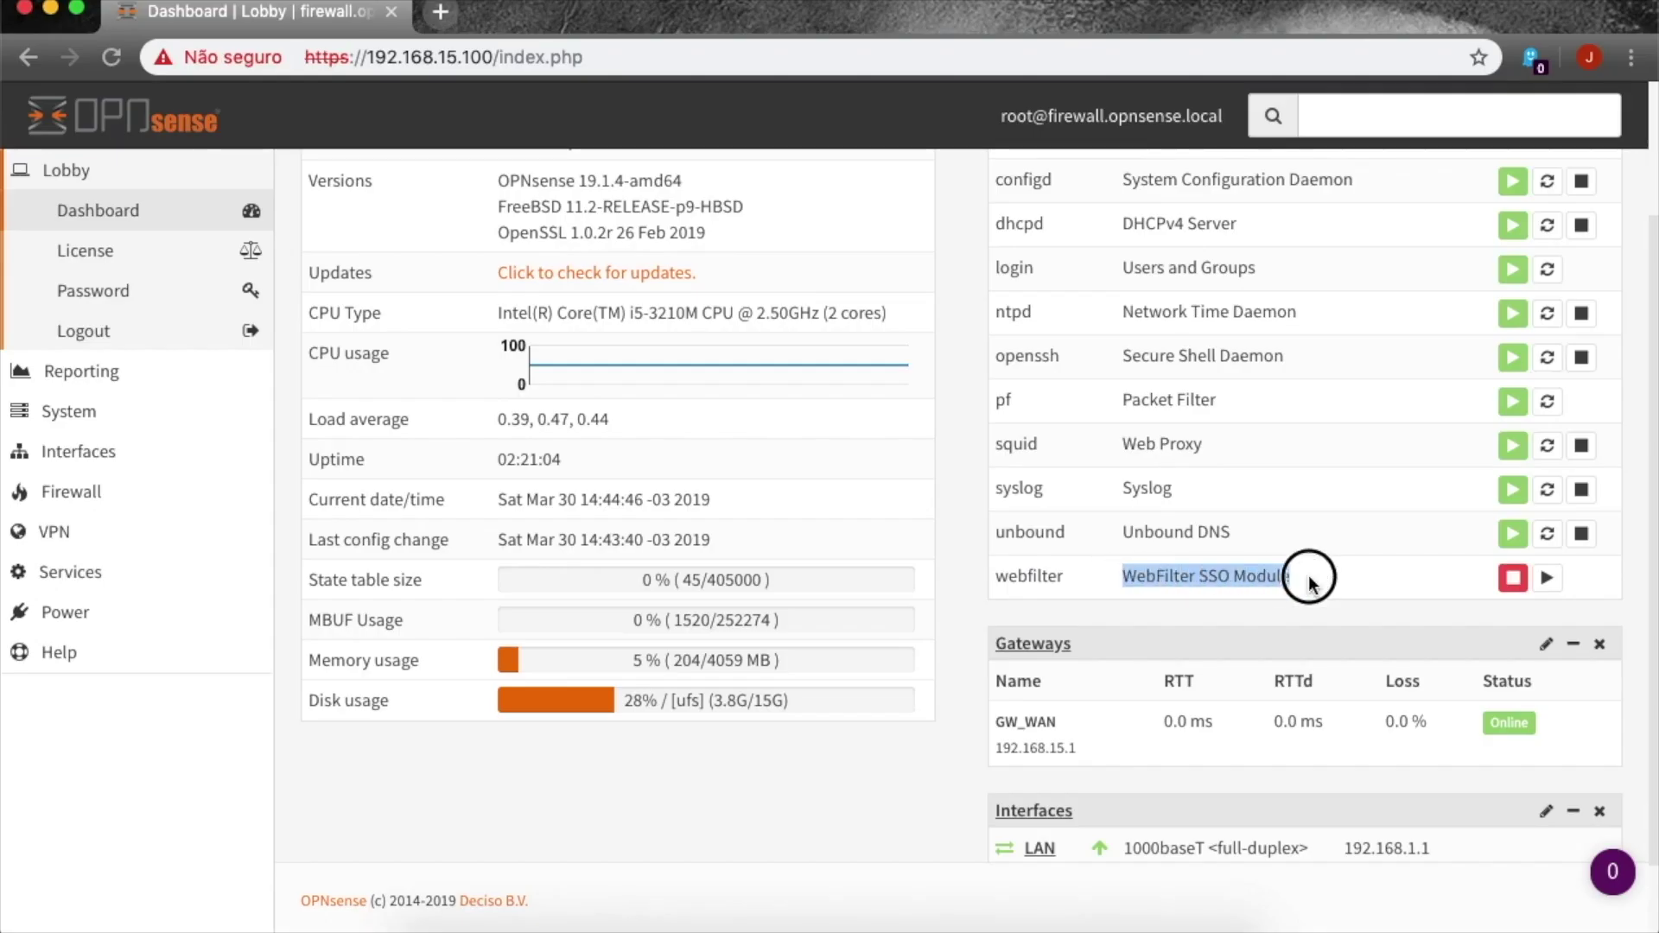
left_click(1219, 572)
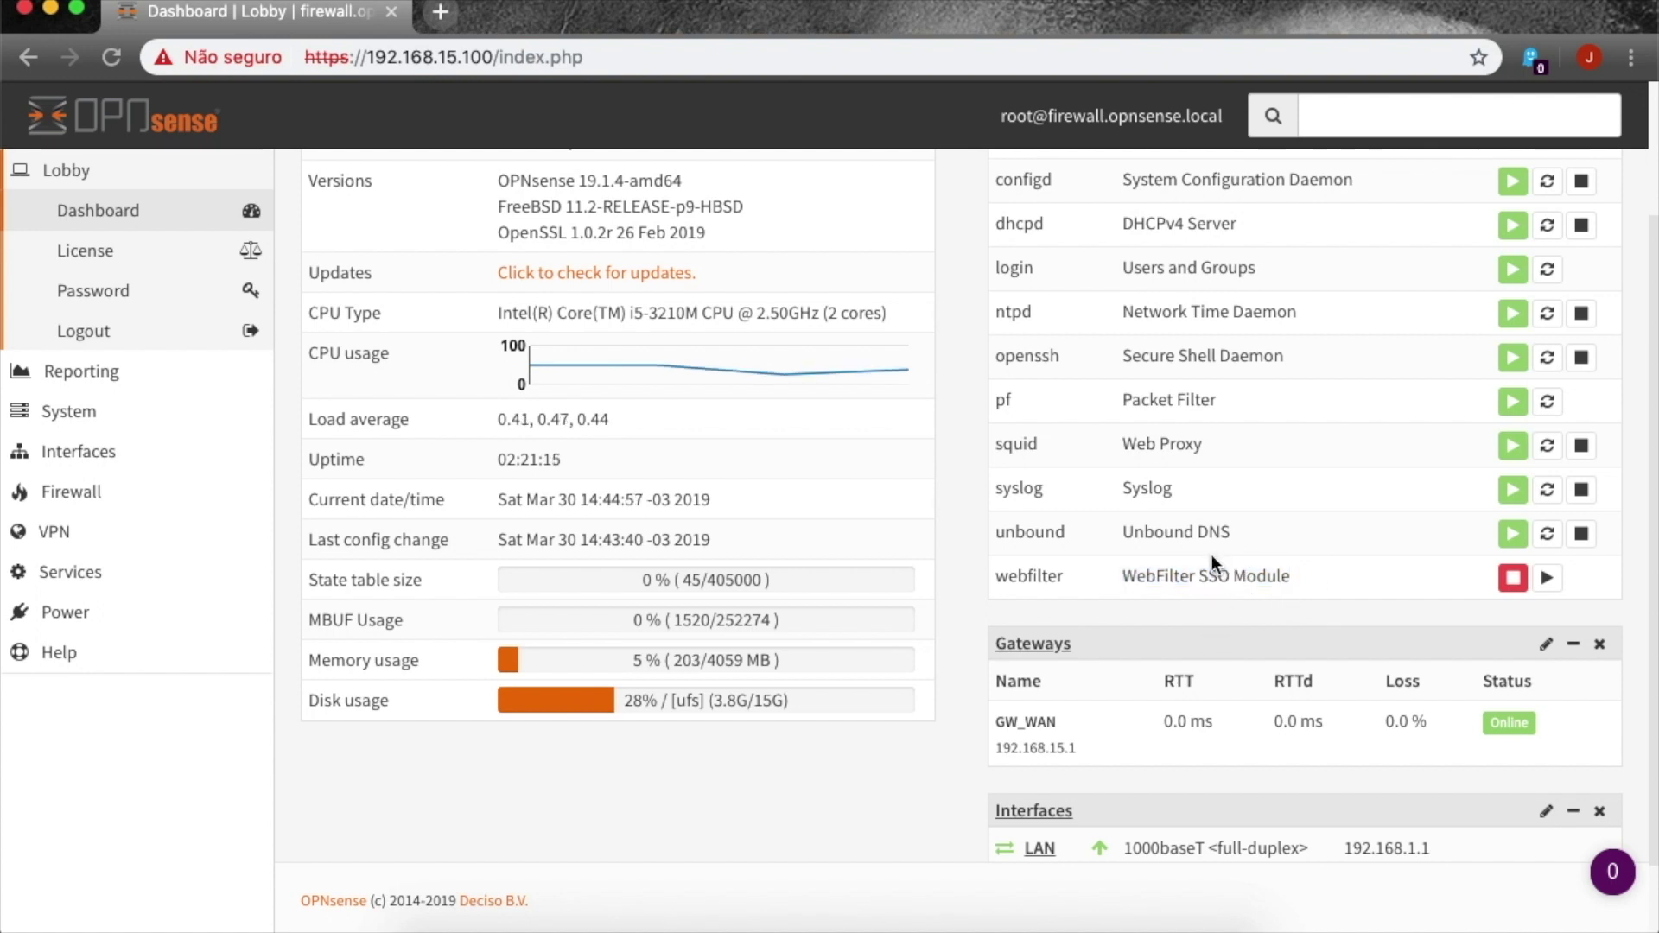
left_click(1547, 583)
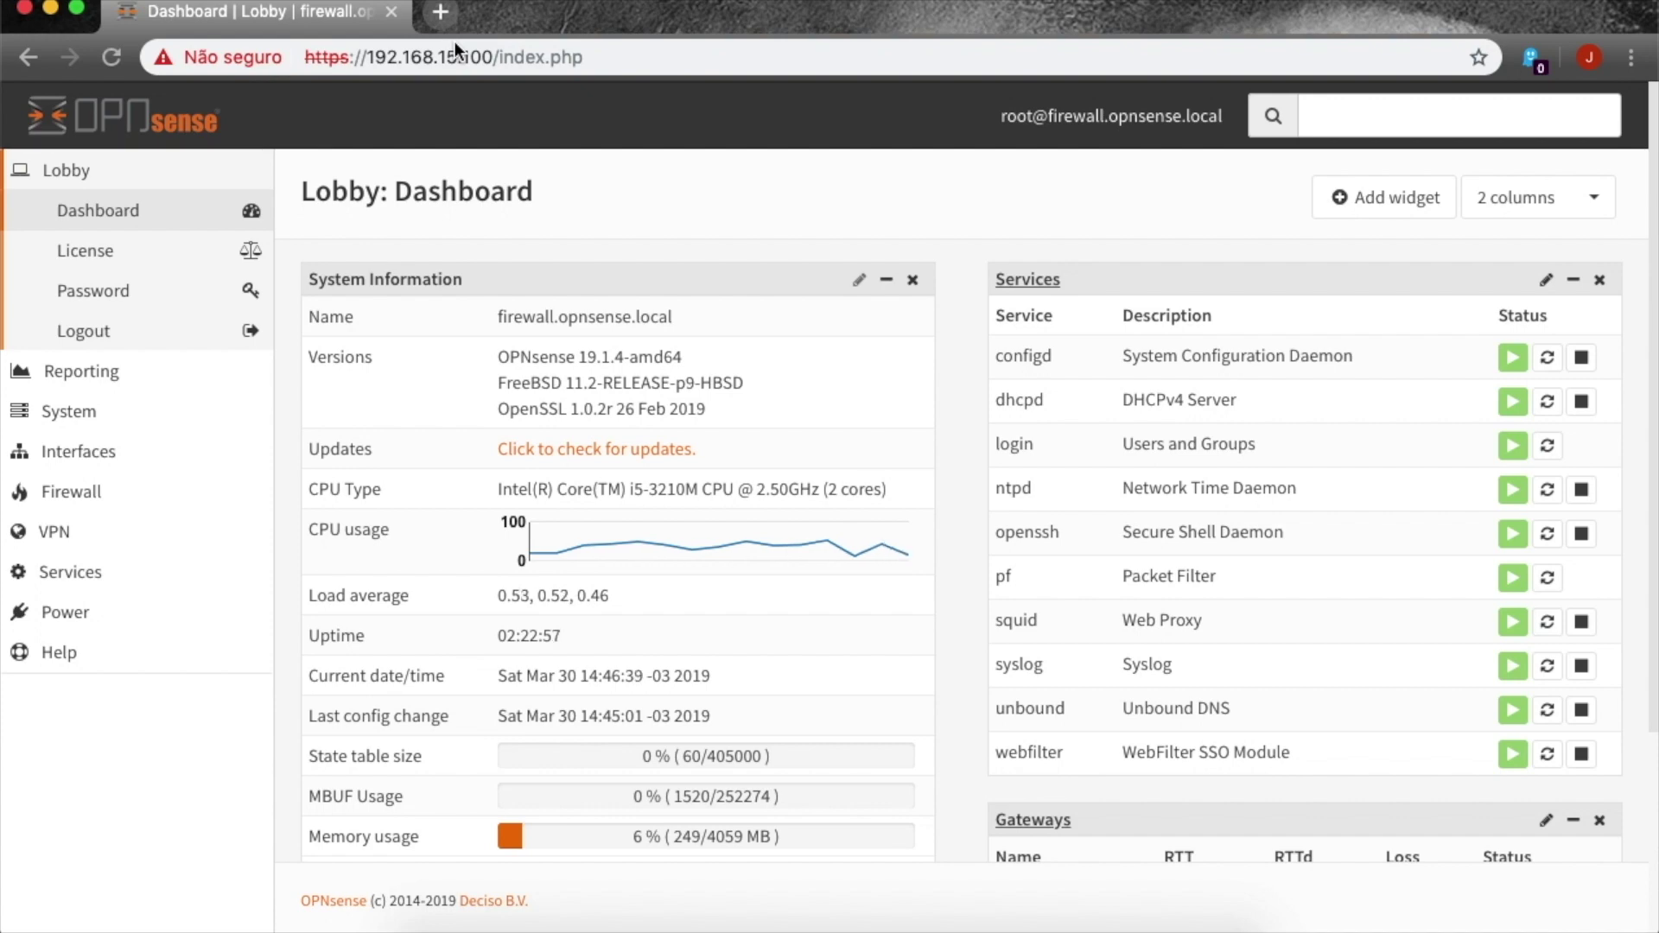
- Check the Computers container of opnsense.local in Active Directory Users and Computers for the firewall, comparing its name with the OPNsense dashboard
key("ctrl+Right")
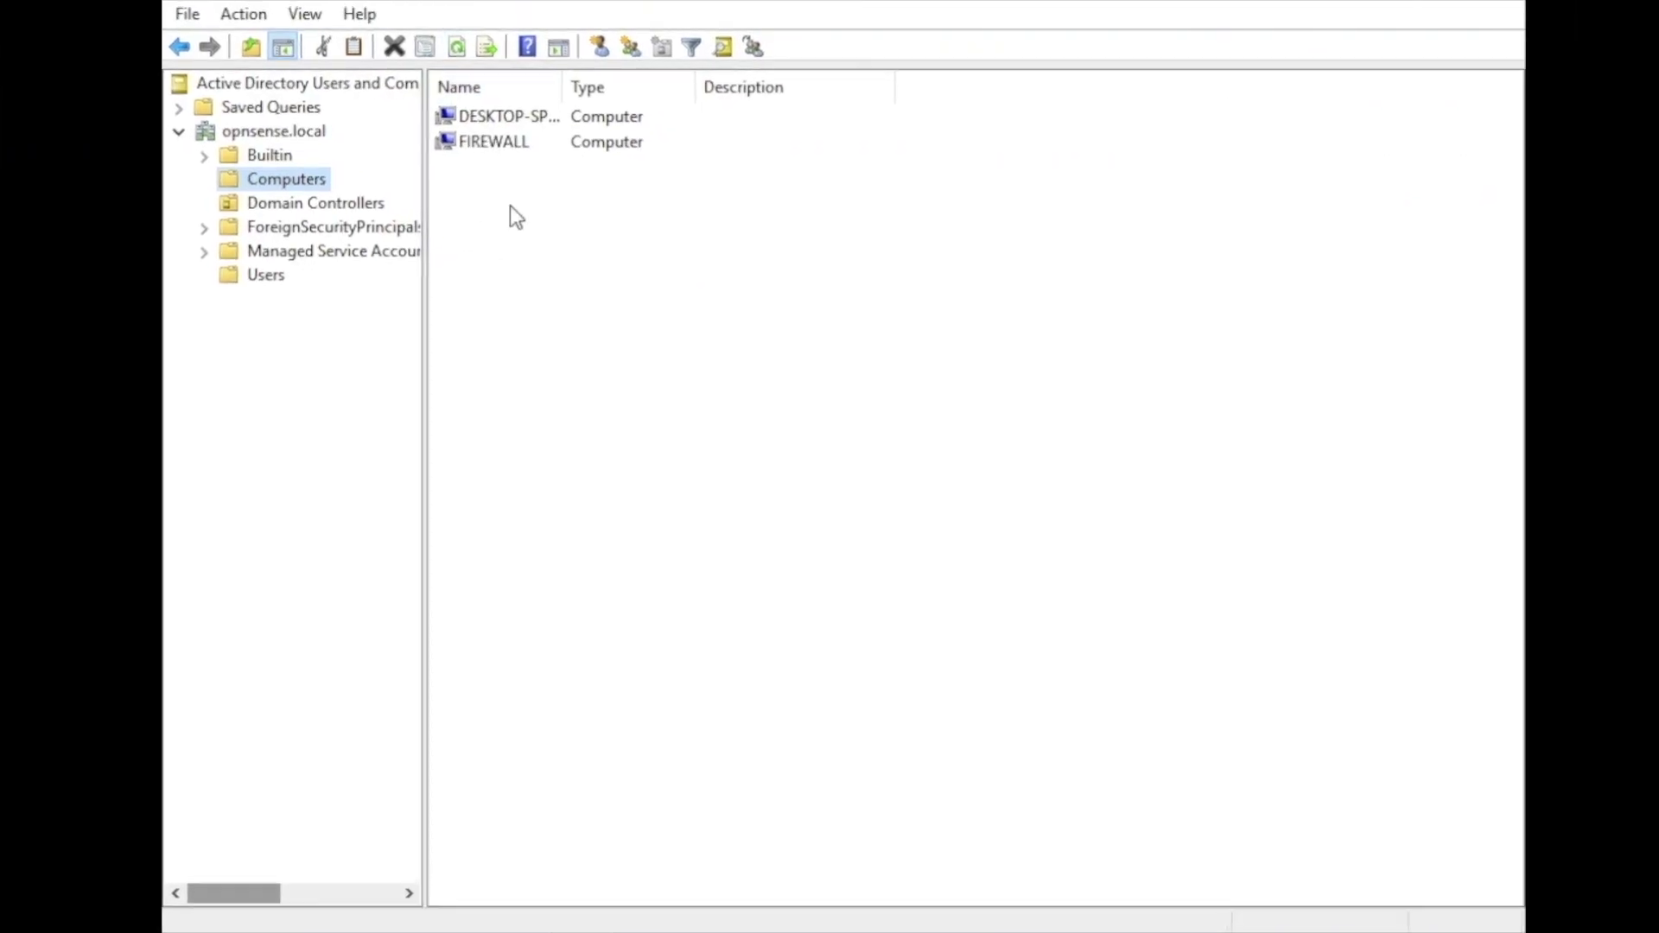
left_click_drag(589, 87, 731, 112)
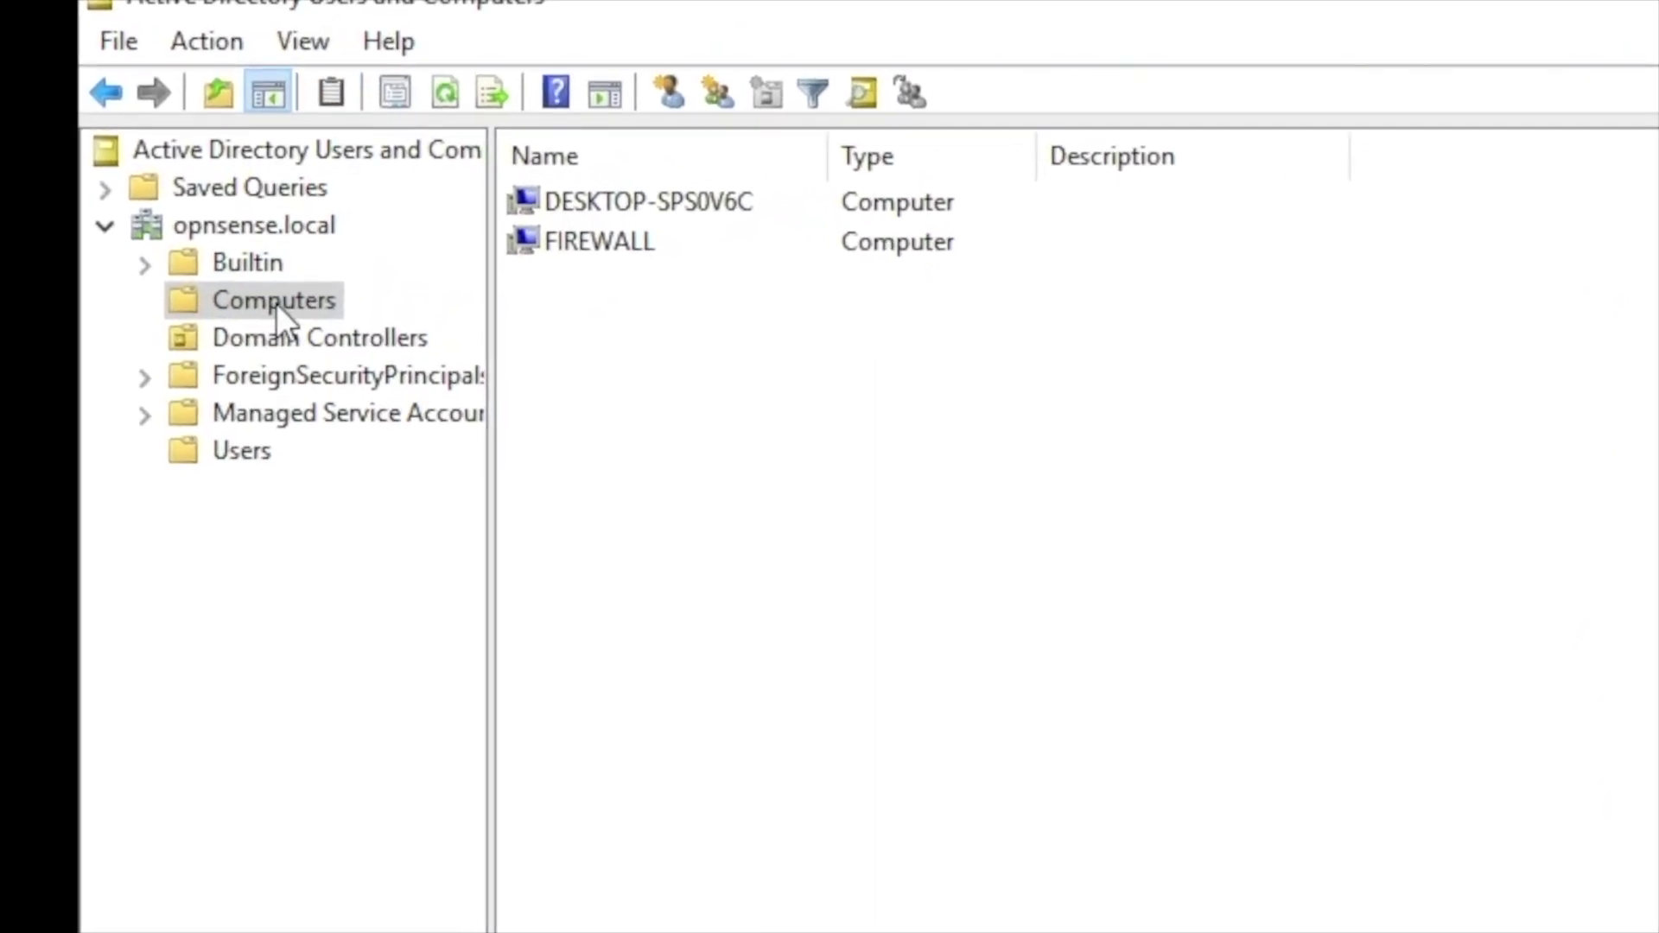
left_click(609, 208)
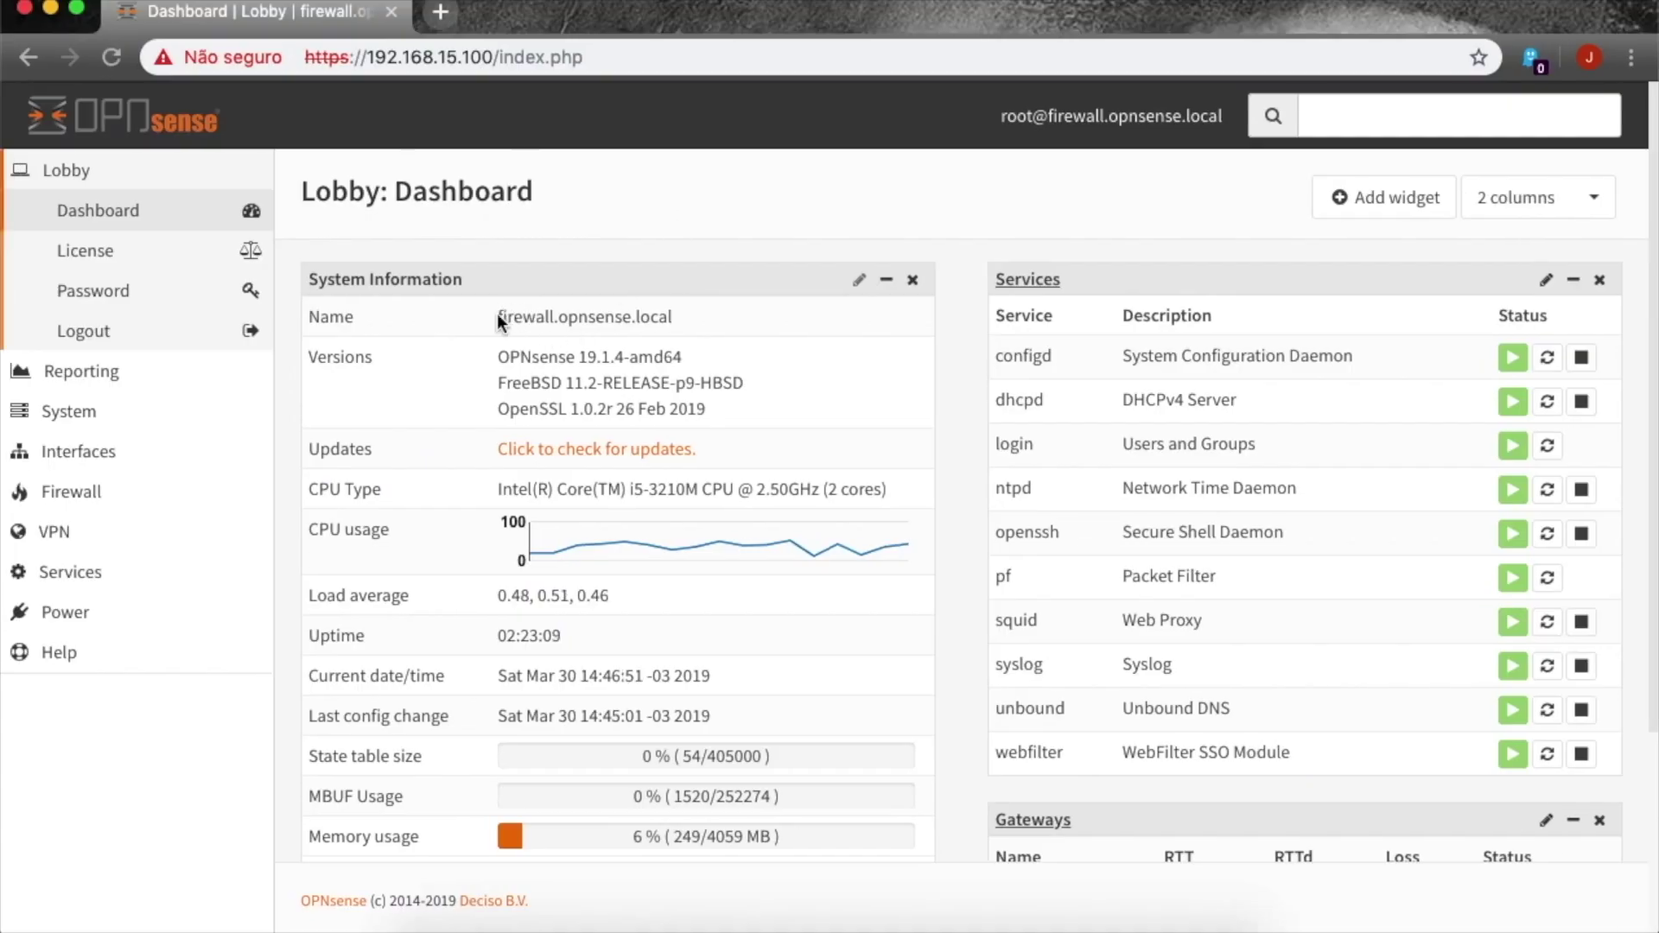
left_click_drag(498, 318, 554, 316)
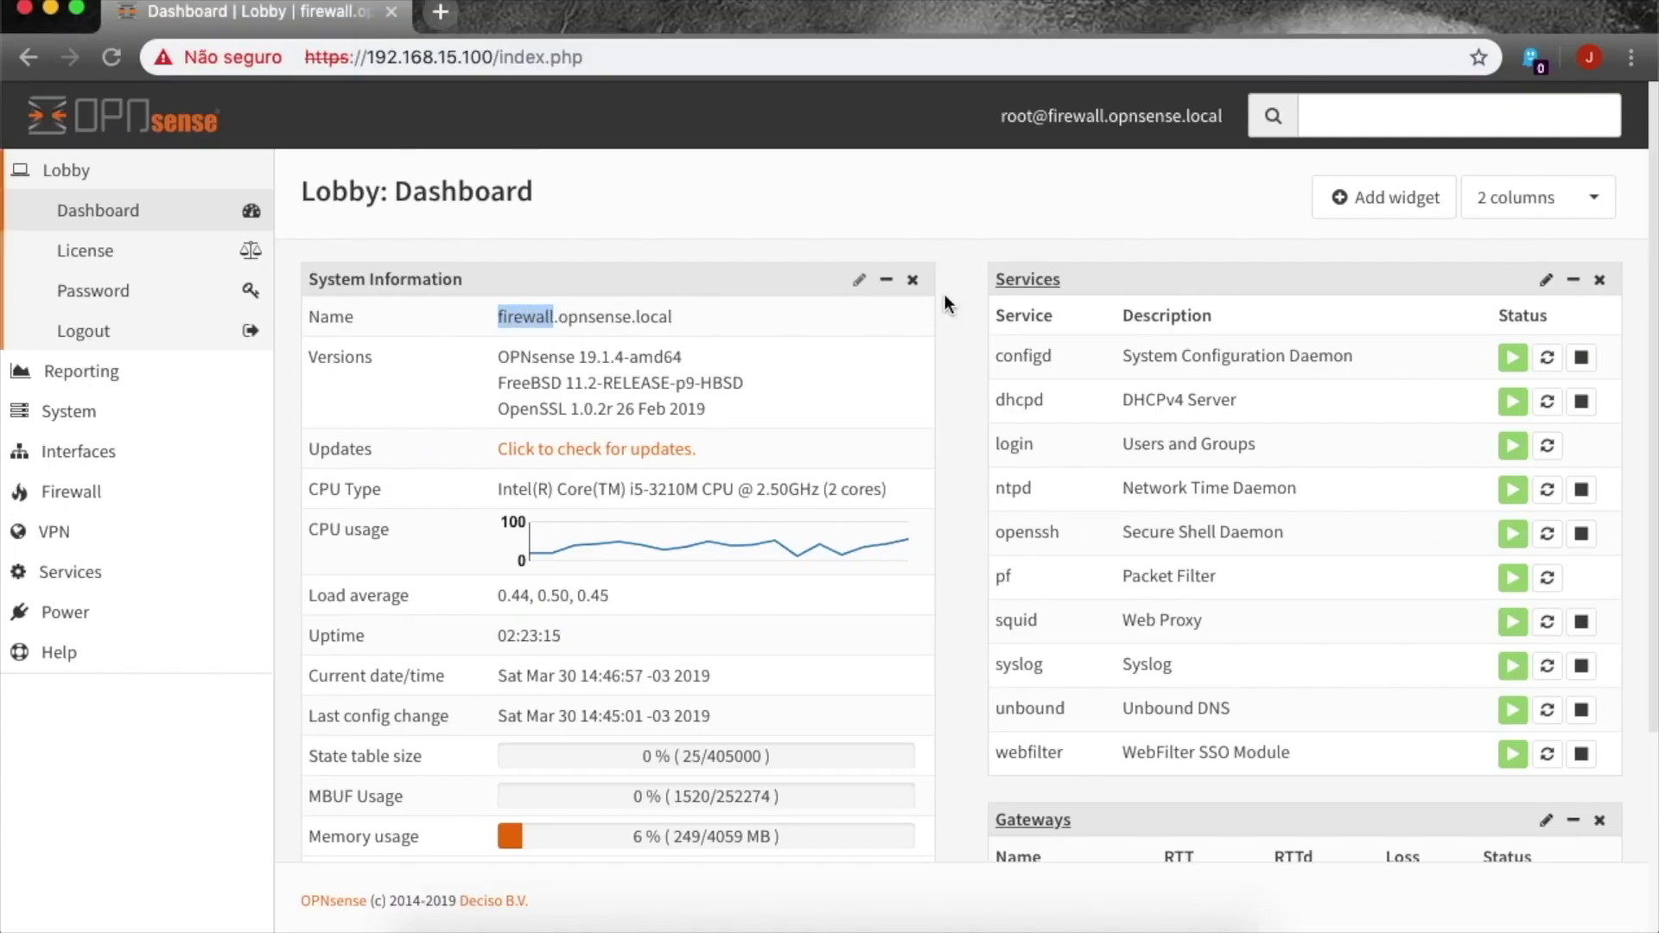
- Open the general system log file in OPNsense
left_click(78, 451)
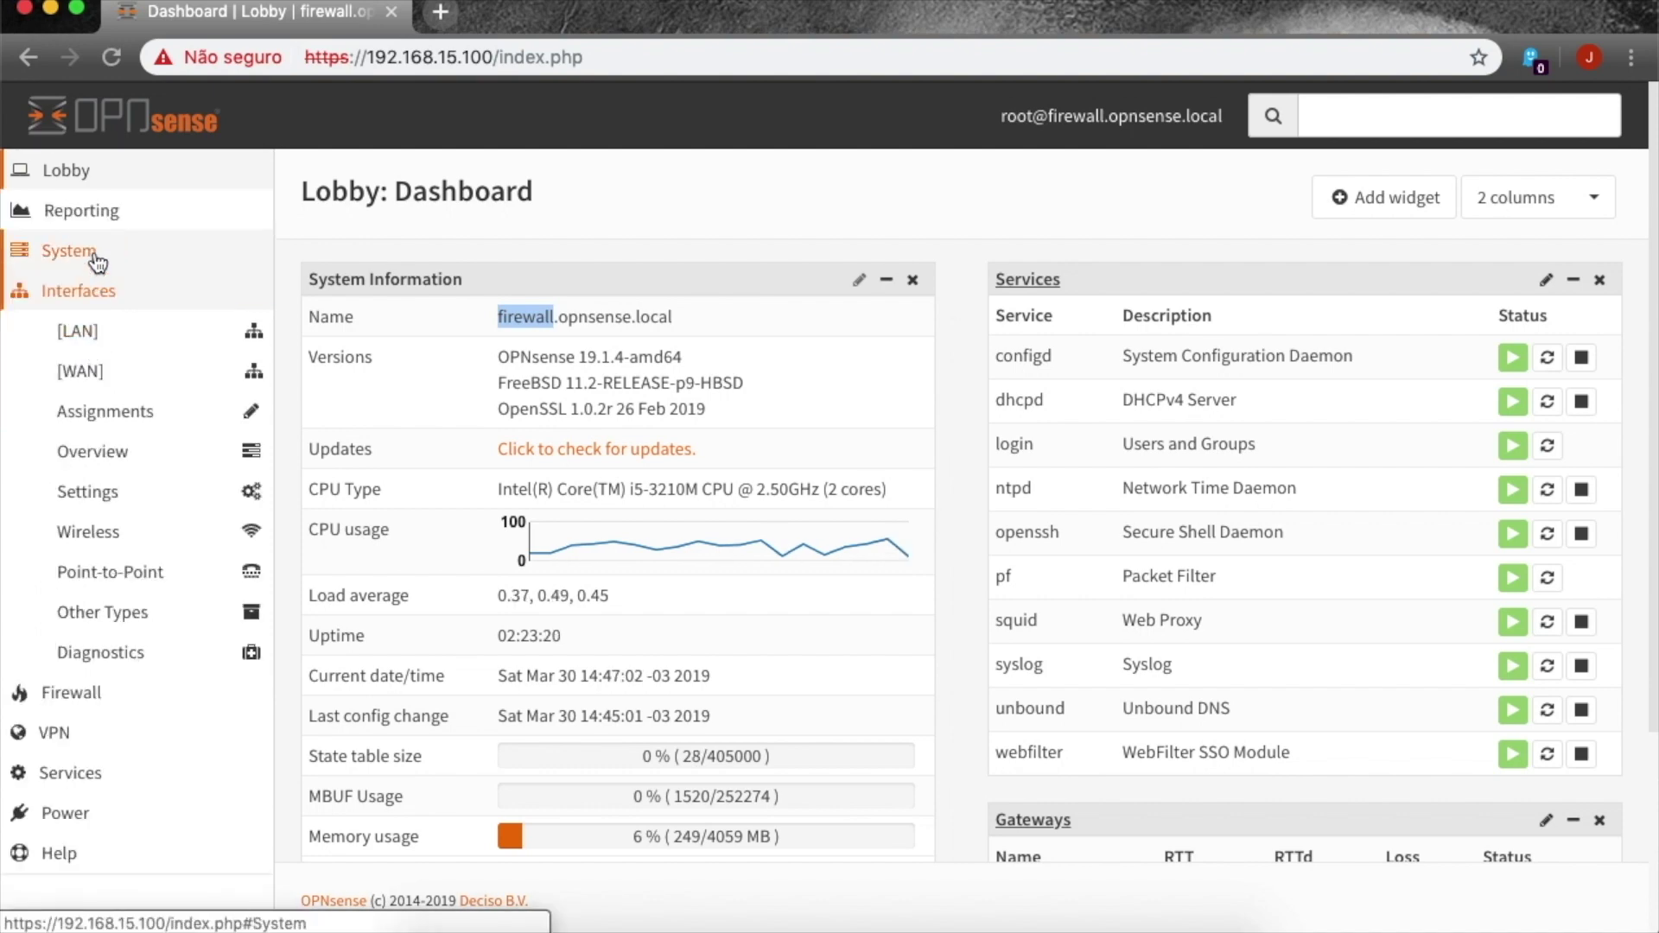
left_click(69, 250)
left_click(148, 653)
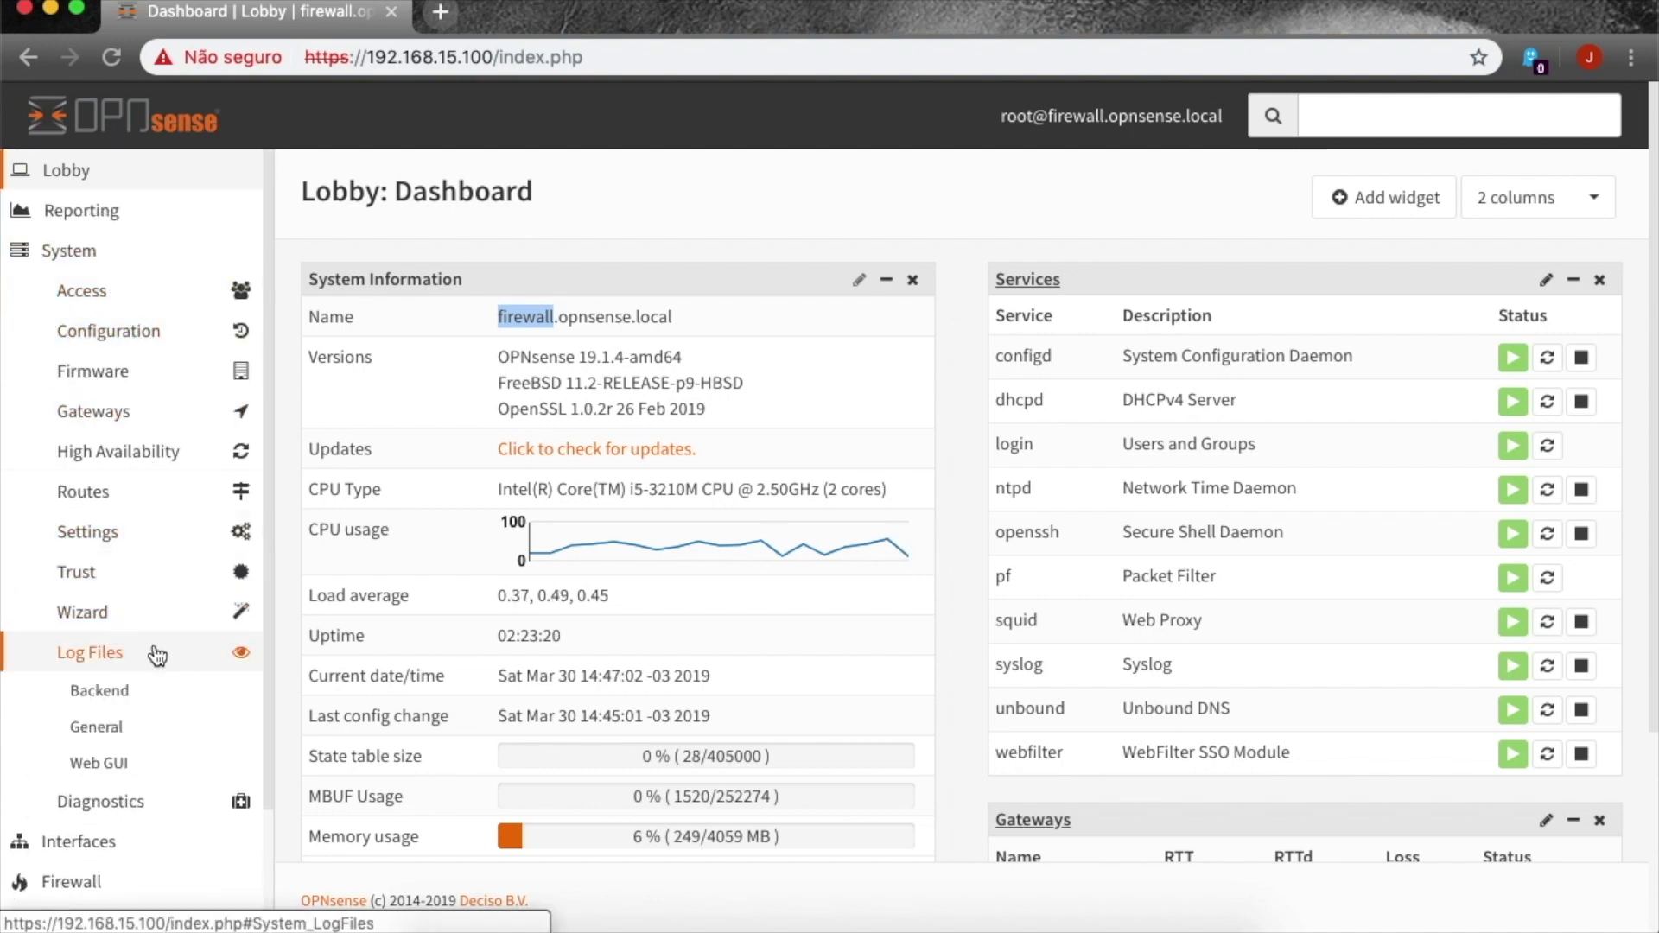
left_click(152, 726)
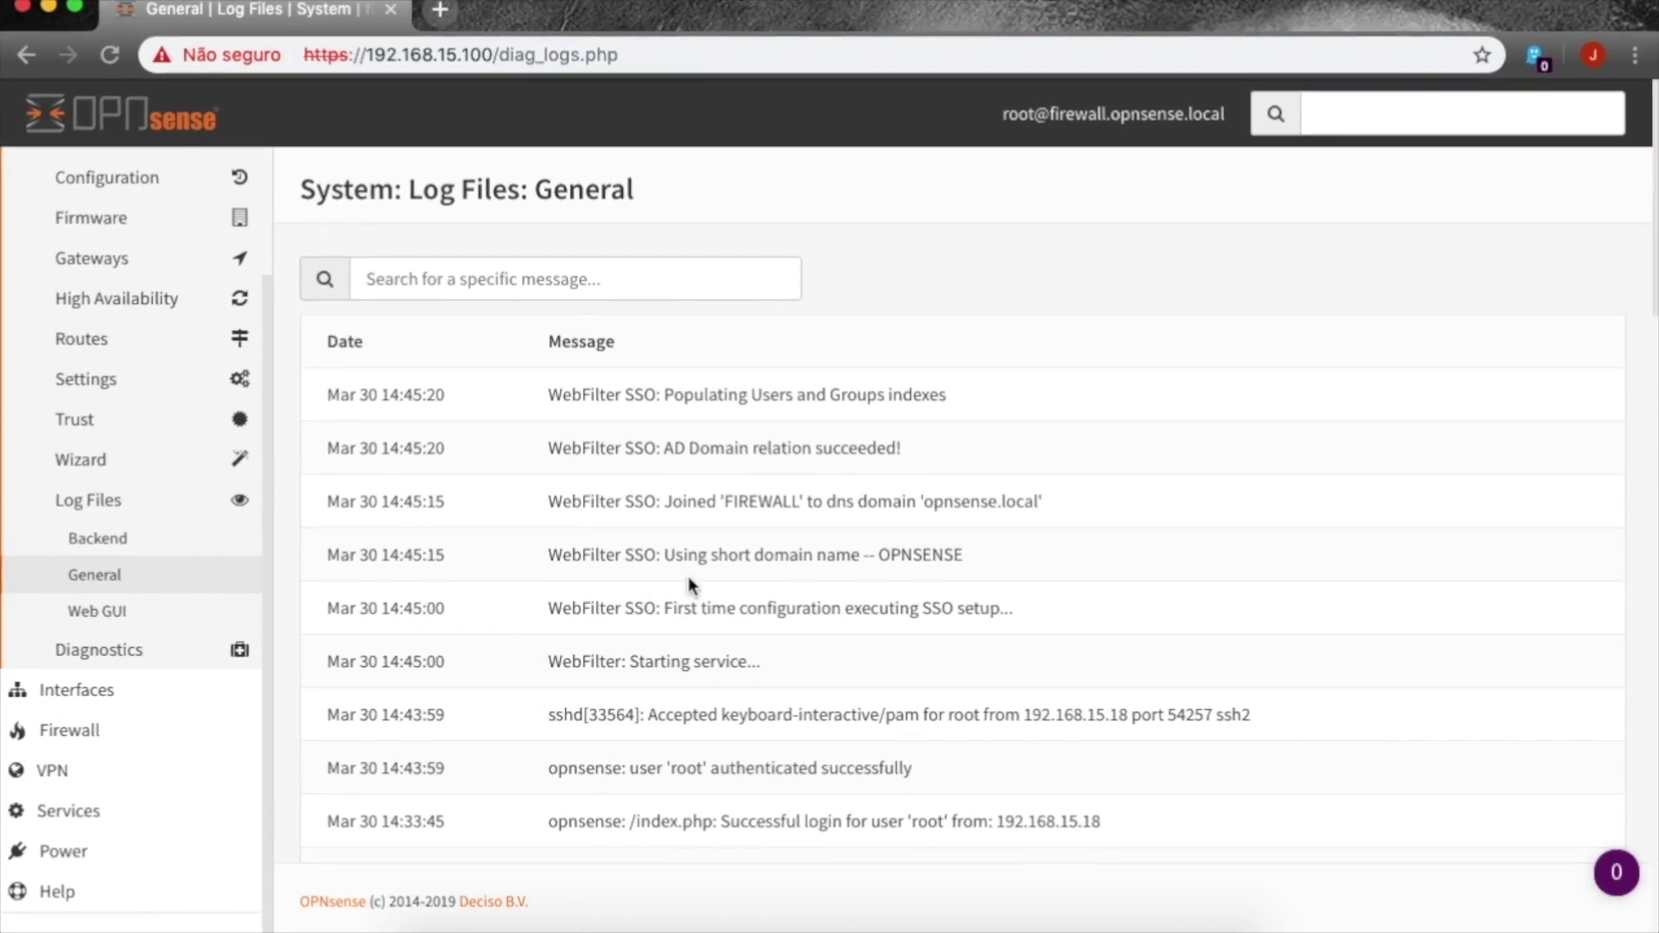
- Examine the WebFilter SSO log messages about the first-time setup, short domain name, domain join and AD relation
left_click_drag(1021, 609, 631, 607)
left_click(635, 605)
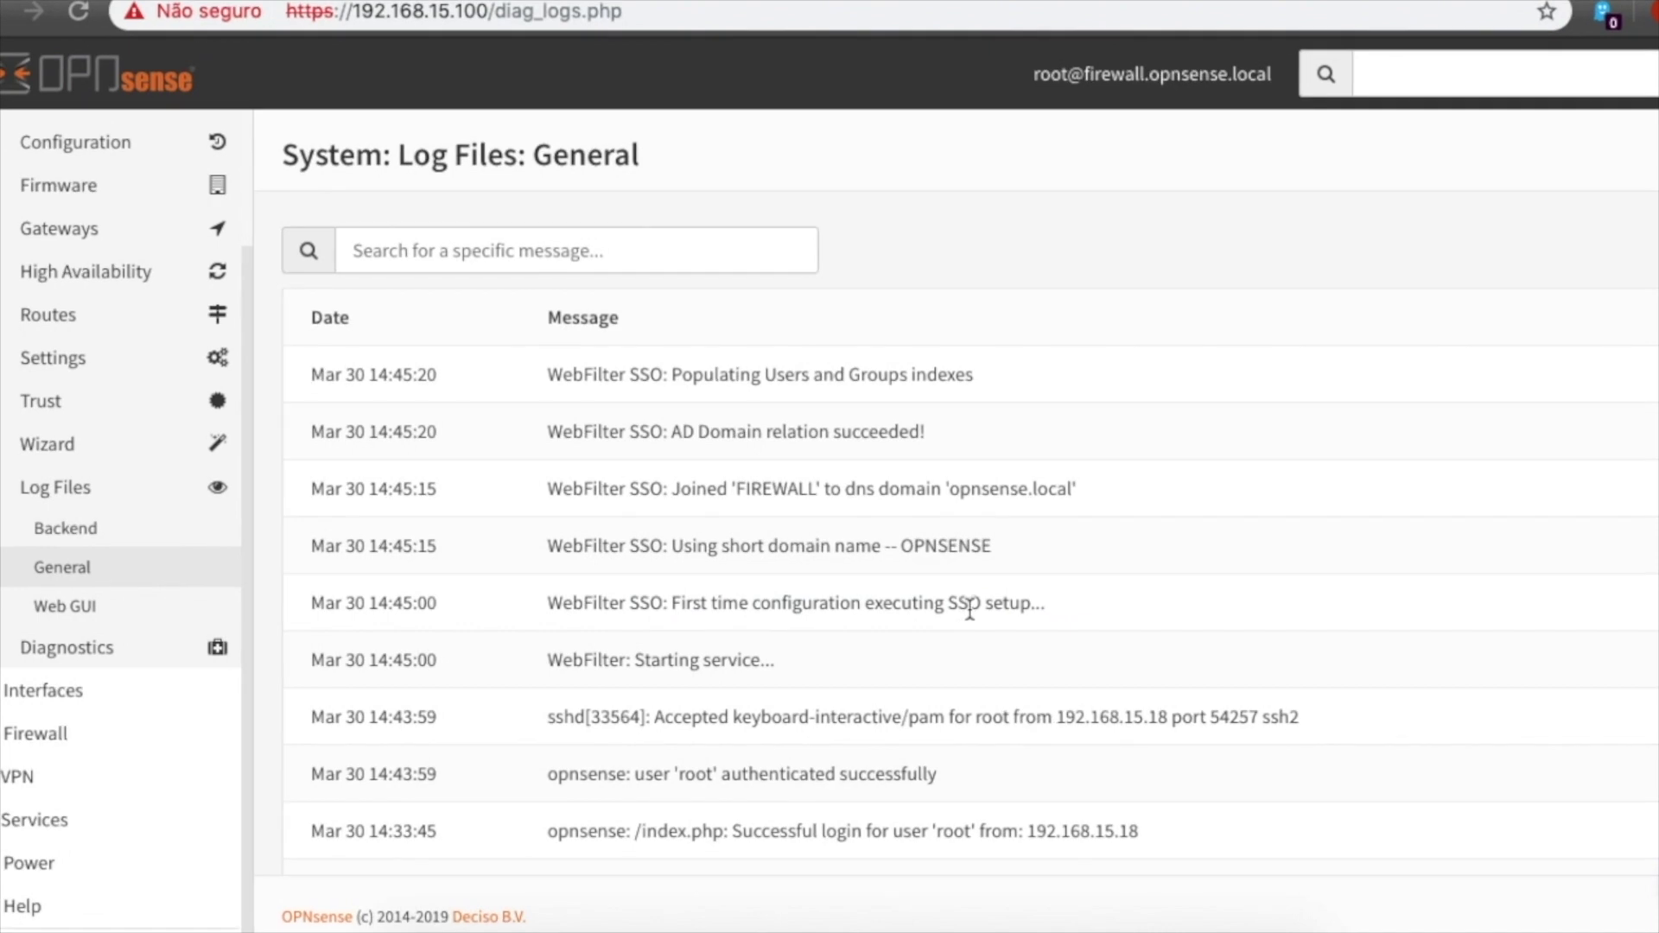
left_click_drag(792, 602, 1069, 602)
left_click(933, 590)
left_click_drag(557, 533, 1011, 533)
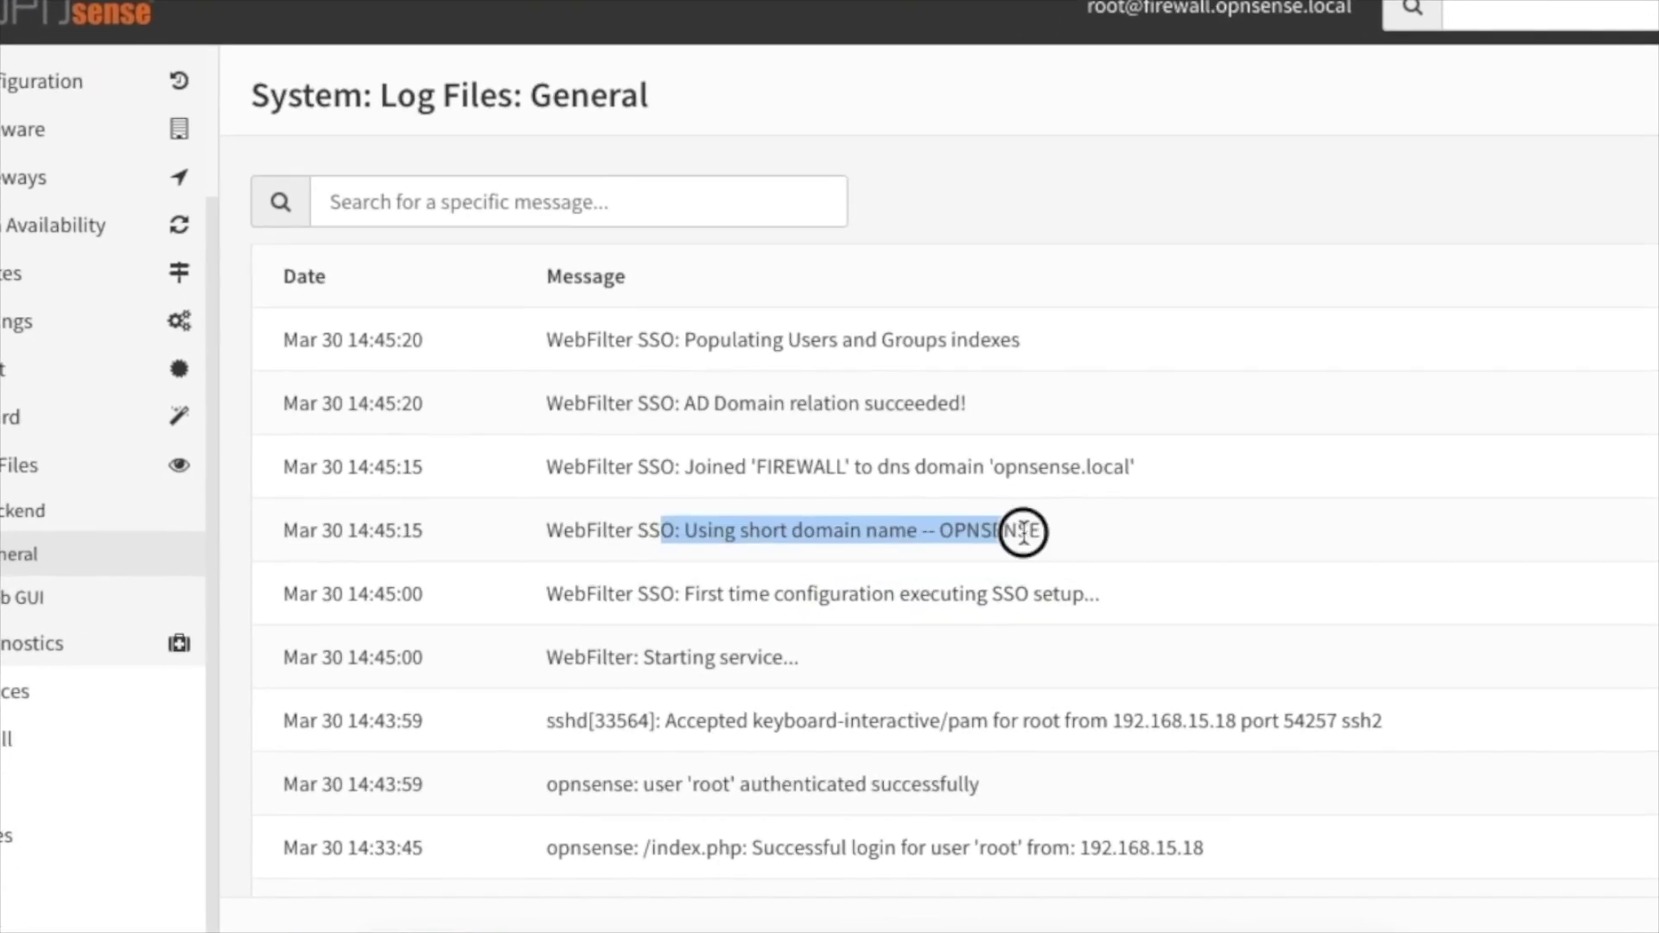
left_click(665, 485)
left_click_drag(627, 471, 1316, 447)
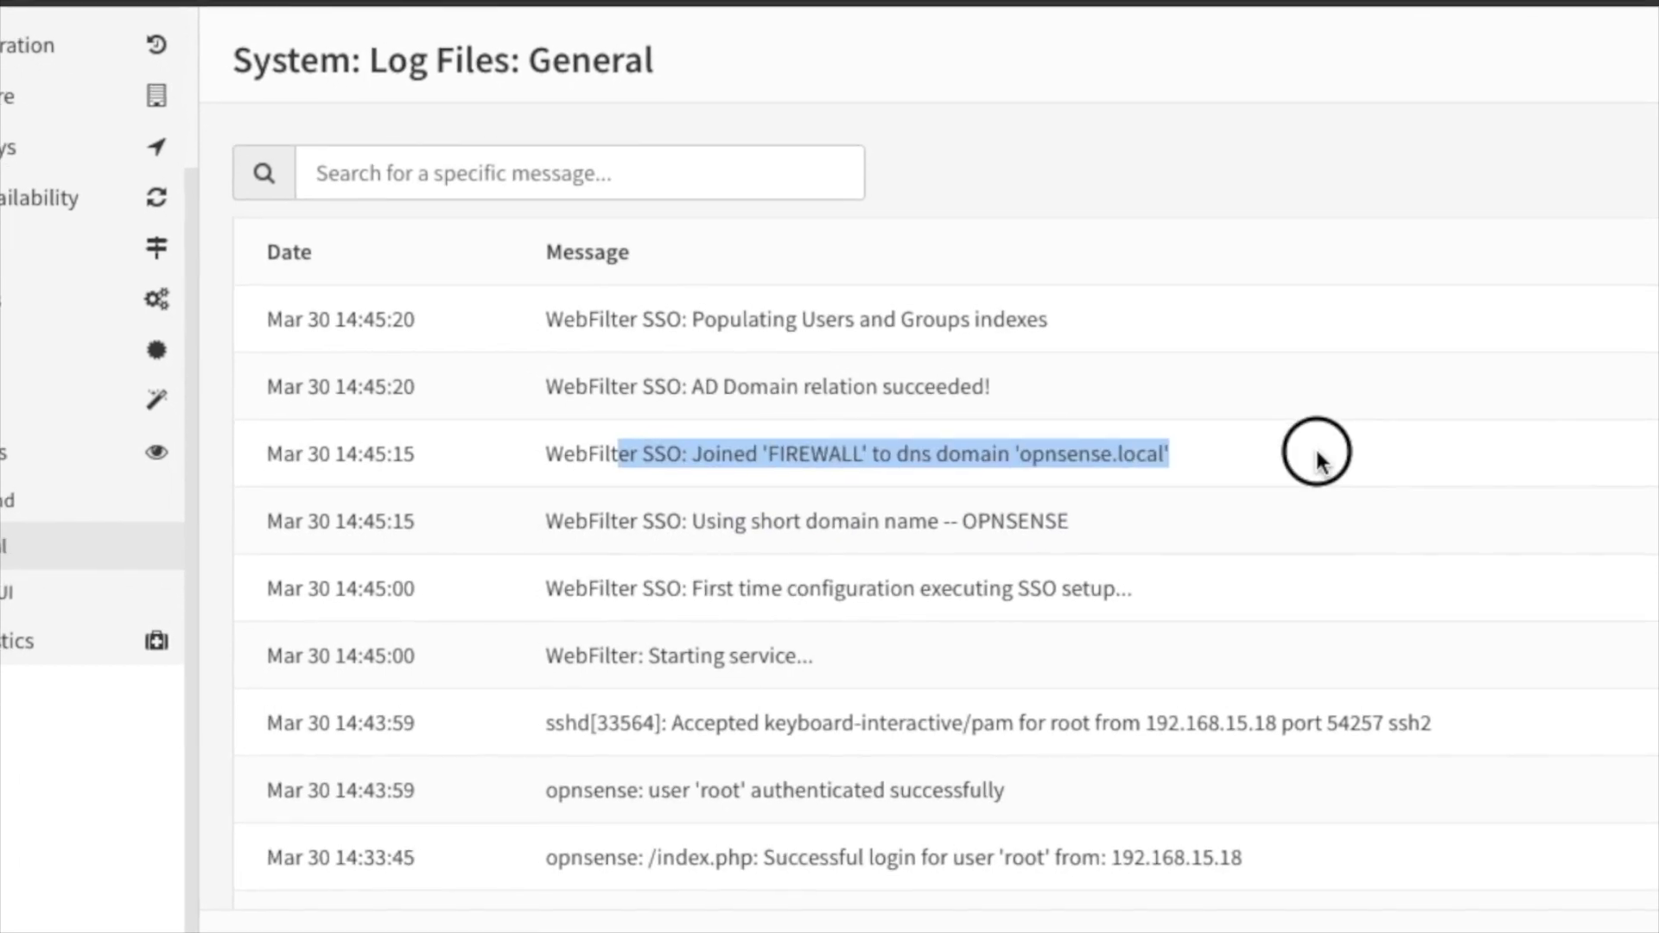
left_click(912, 404)
left_click_drag(695, 378, 987, 378)
left_click(1020, 308)
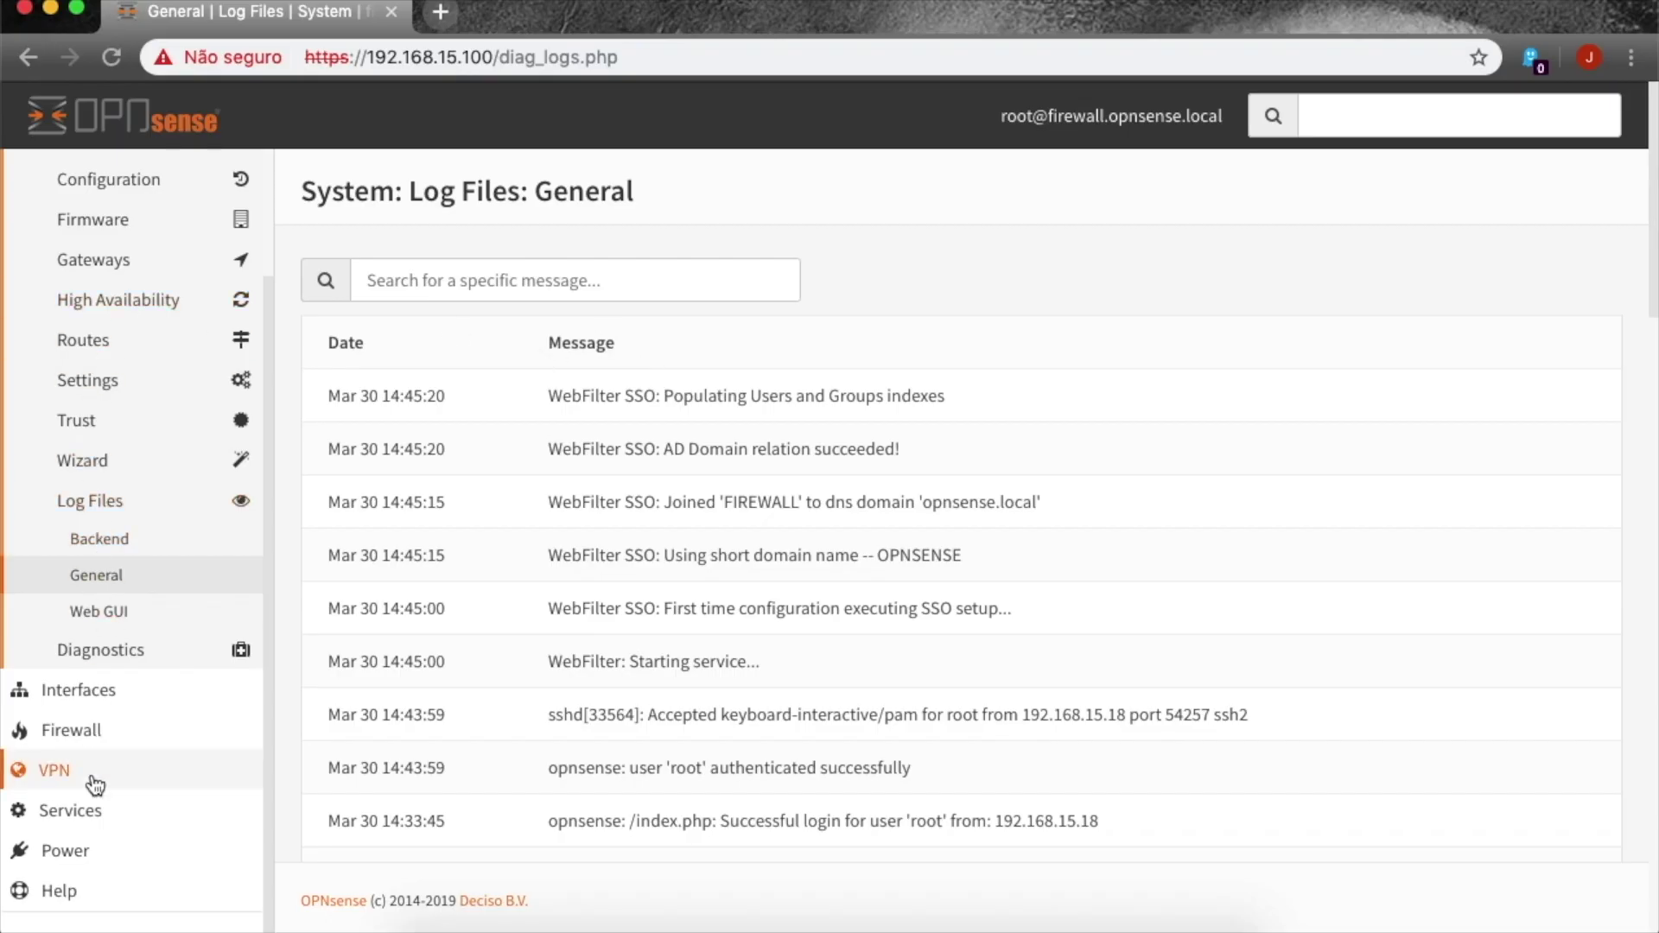
- Open the Bloqueio_RS rule in the web proxy's Web Filter Rules for editing
left_click(91, 812)
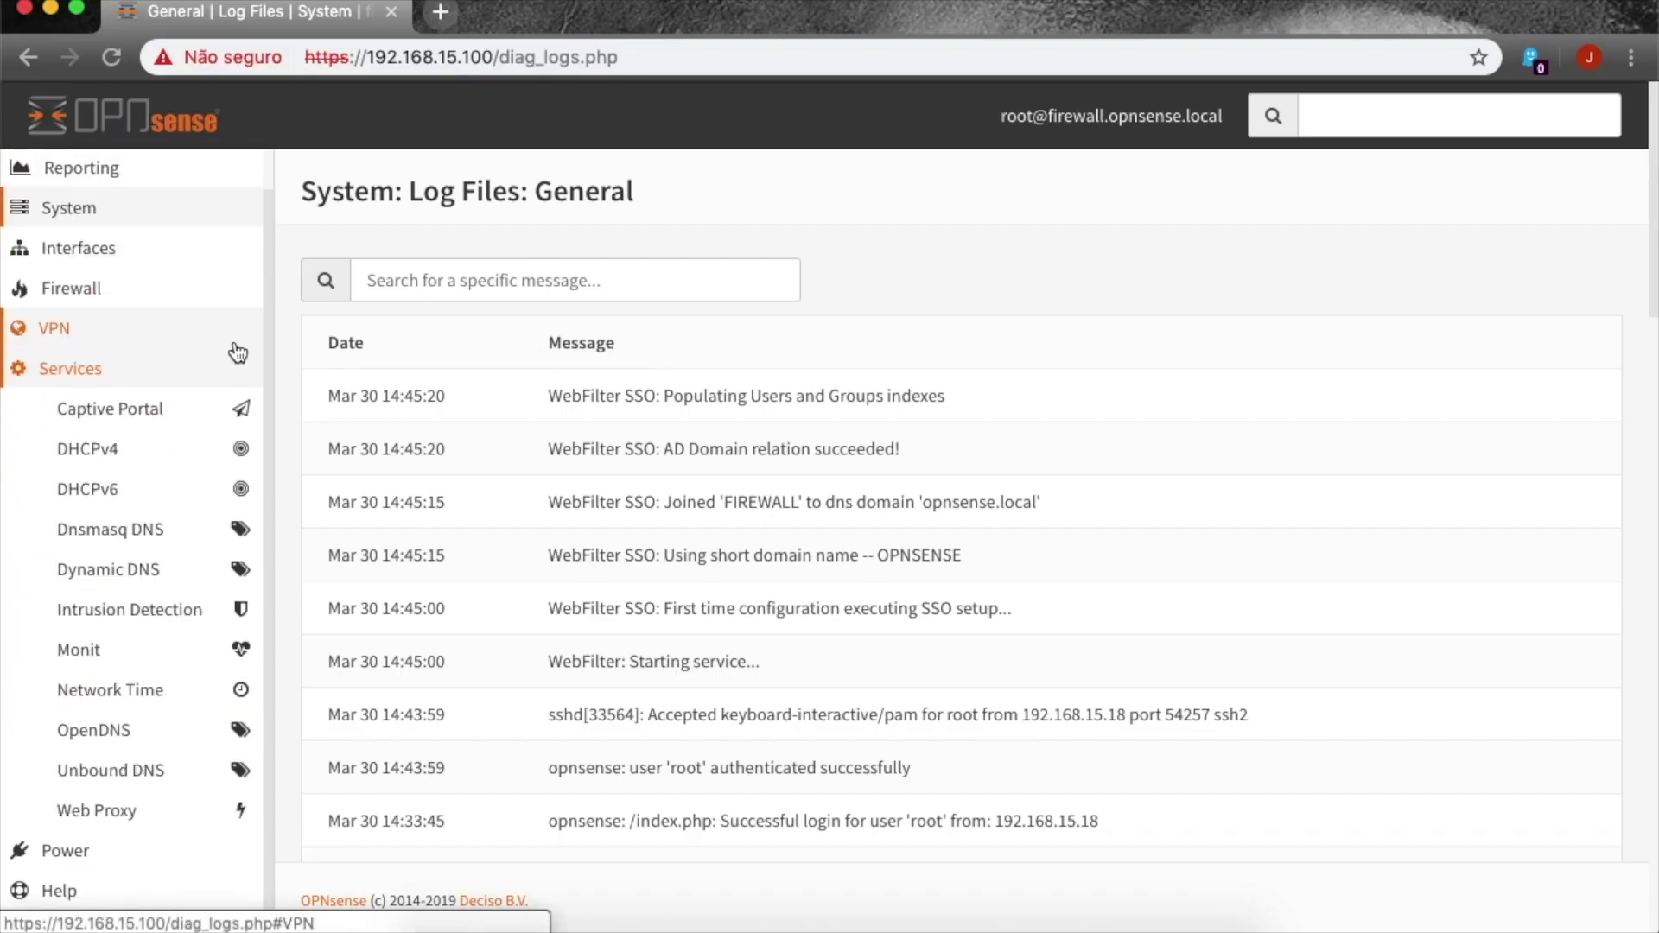
left_click(138, 809)
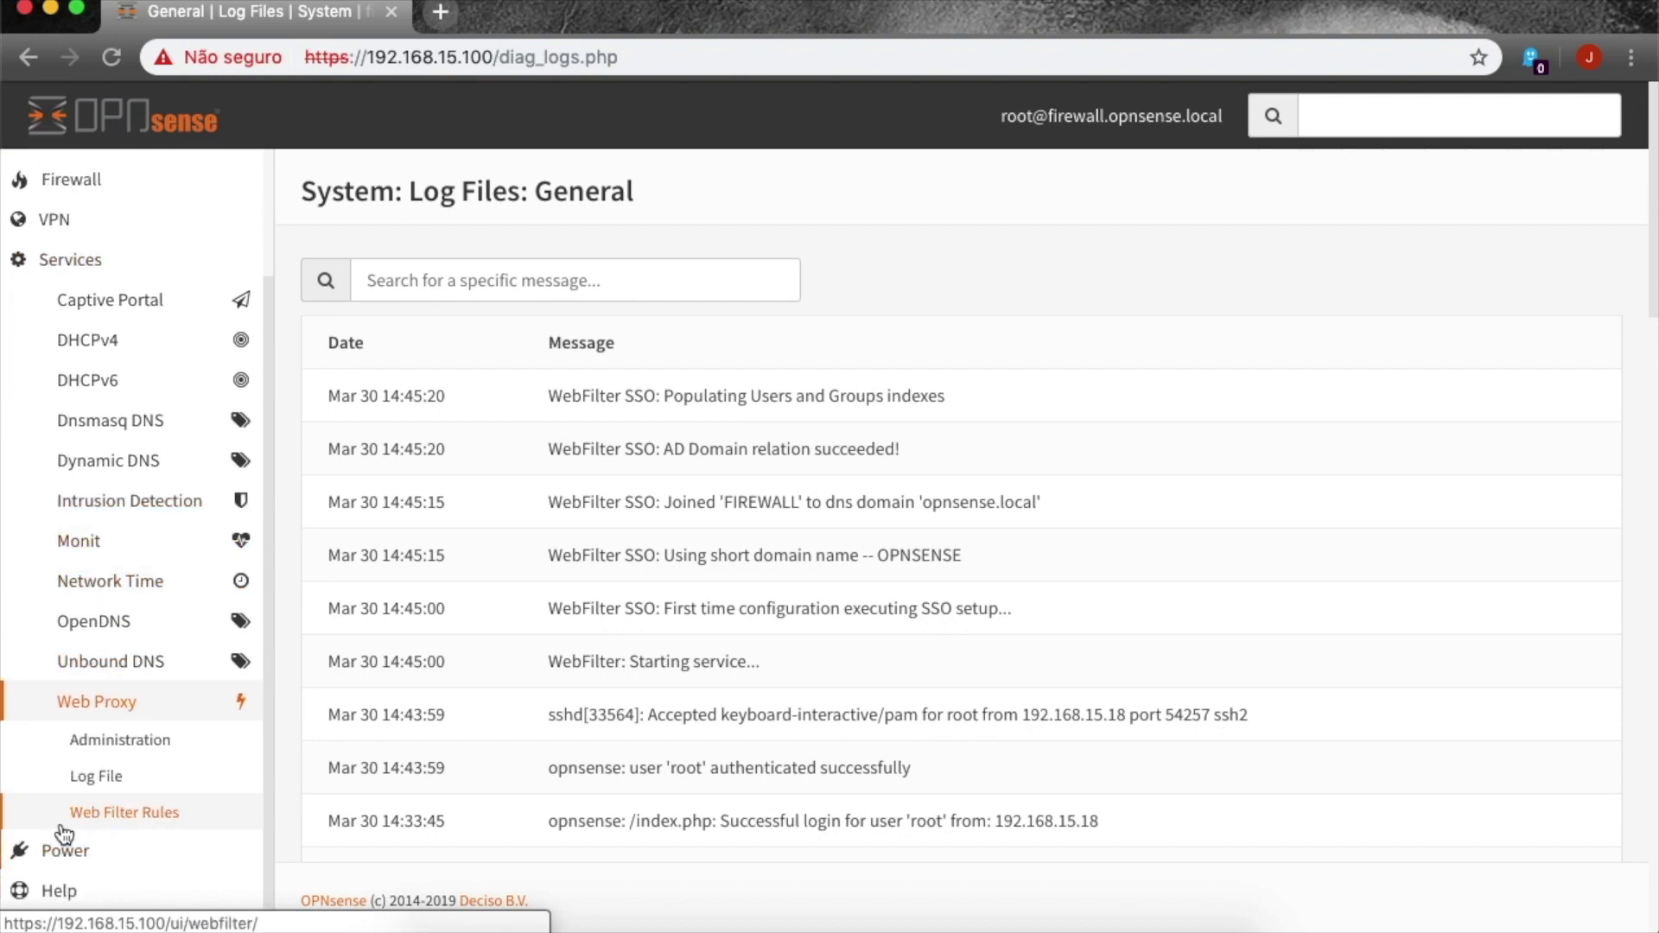
left_click(162, 822)
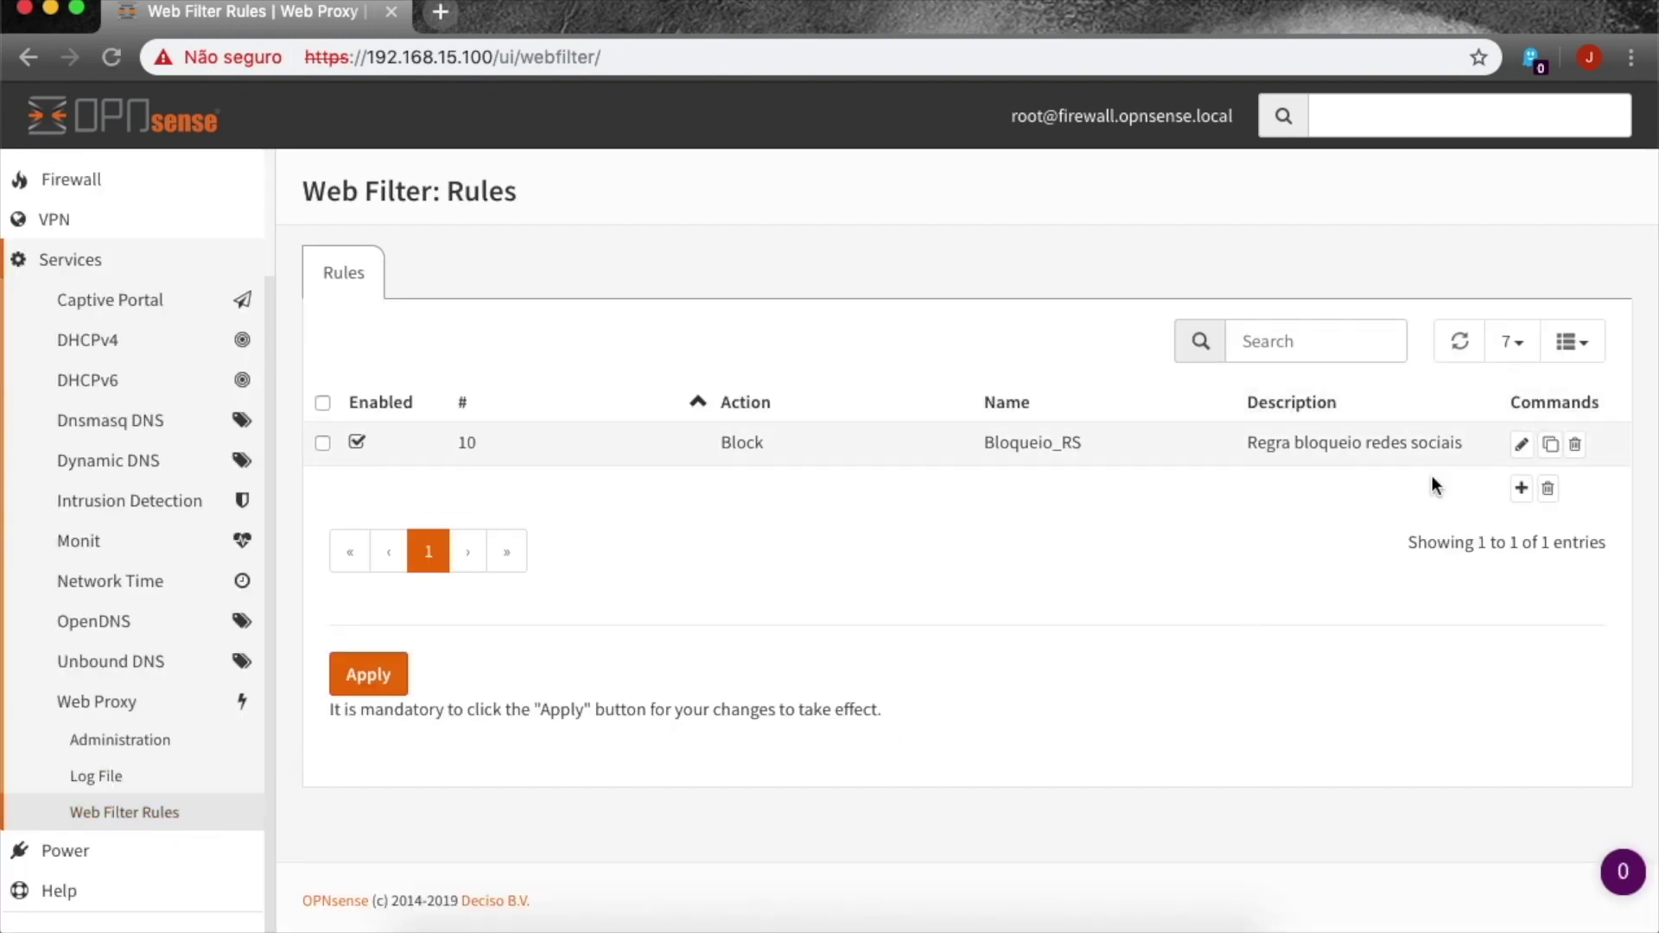
left_click(1523, 447)
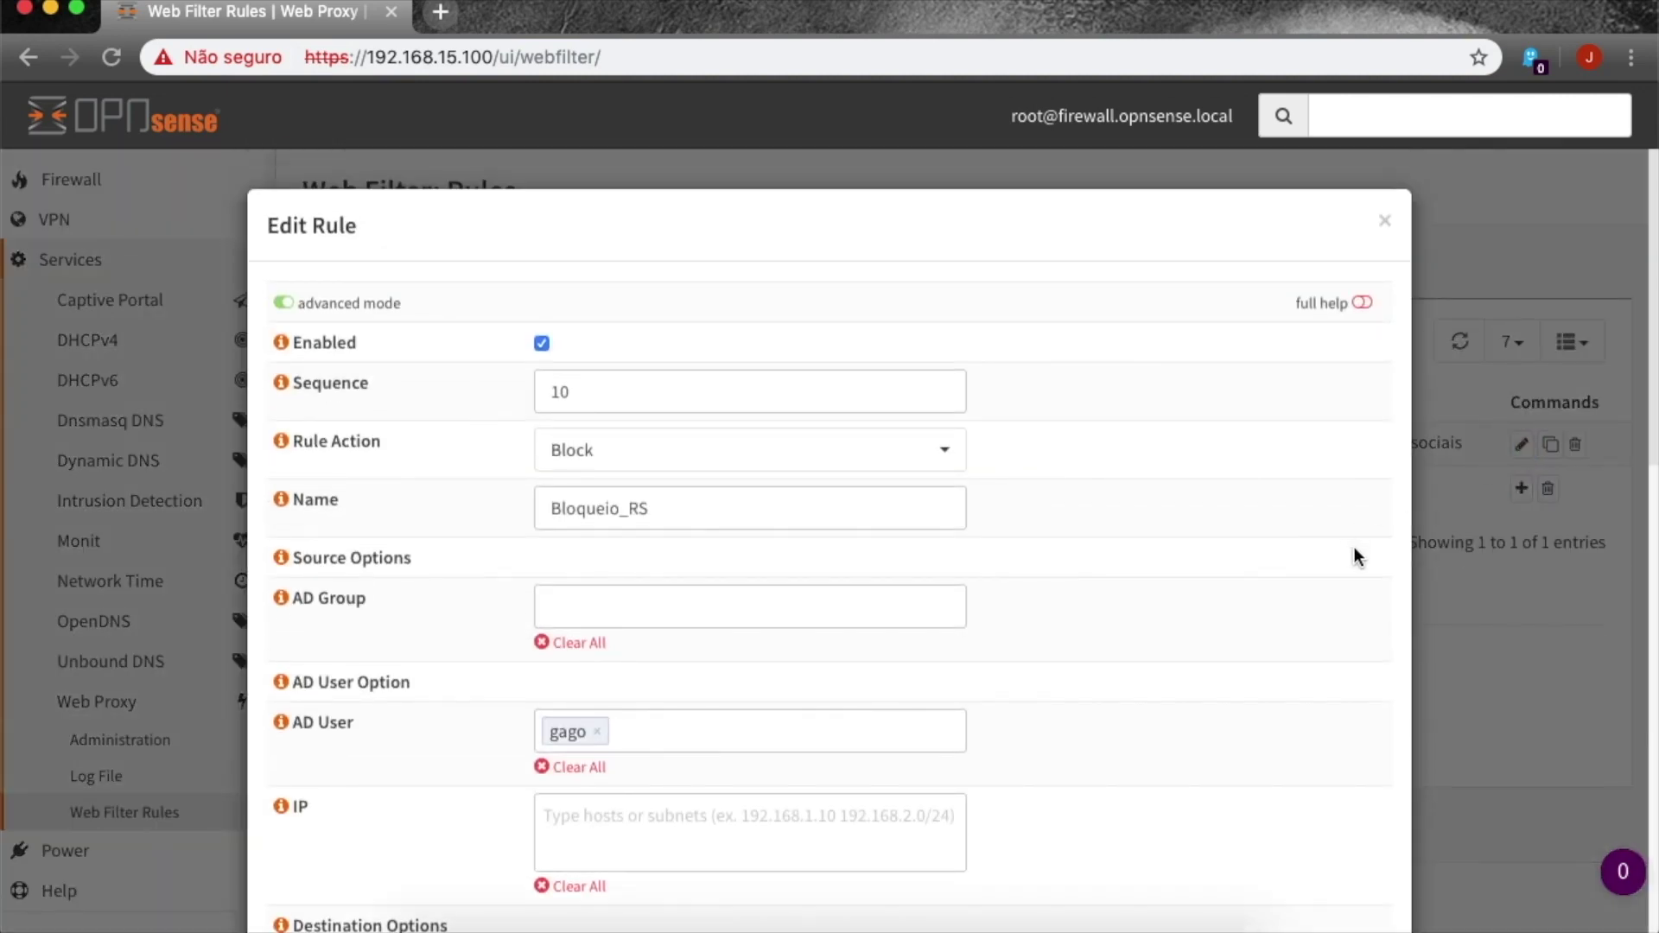
- Remove the selected account from the rule's AD User field and list the available domain users
scroll(1354, 550, "down", 2)
left_click(598, 629)
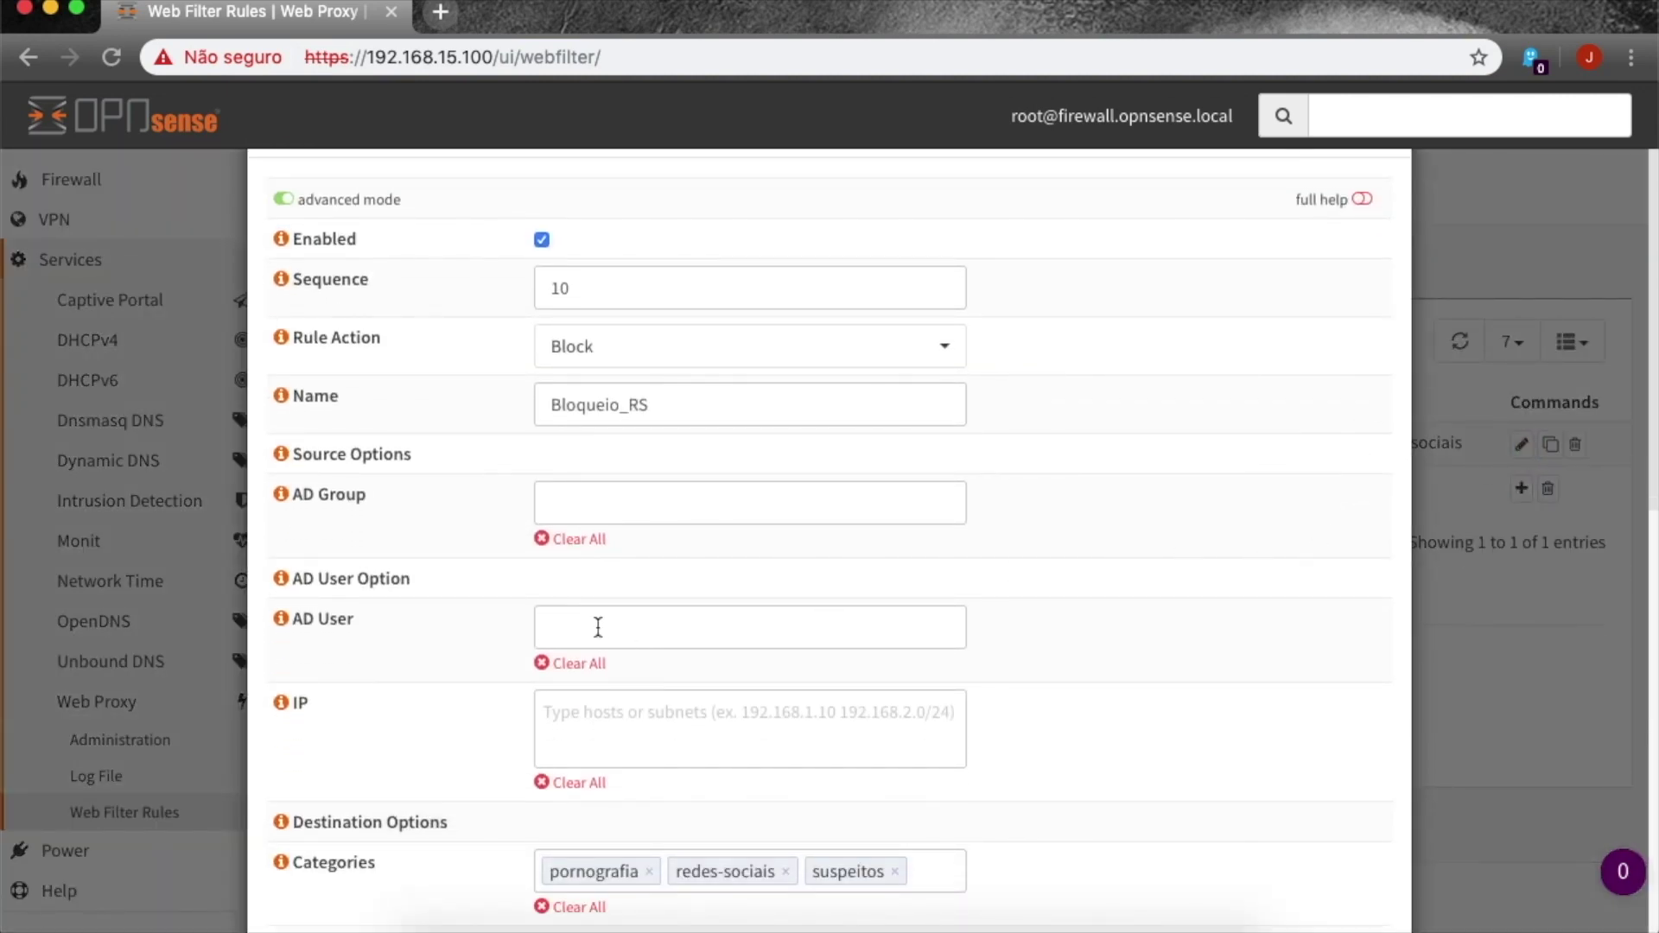
left_click(622, 627)
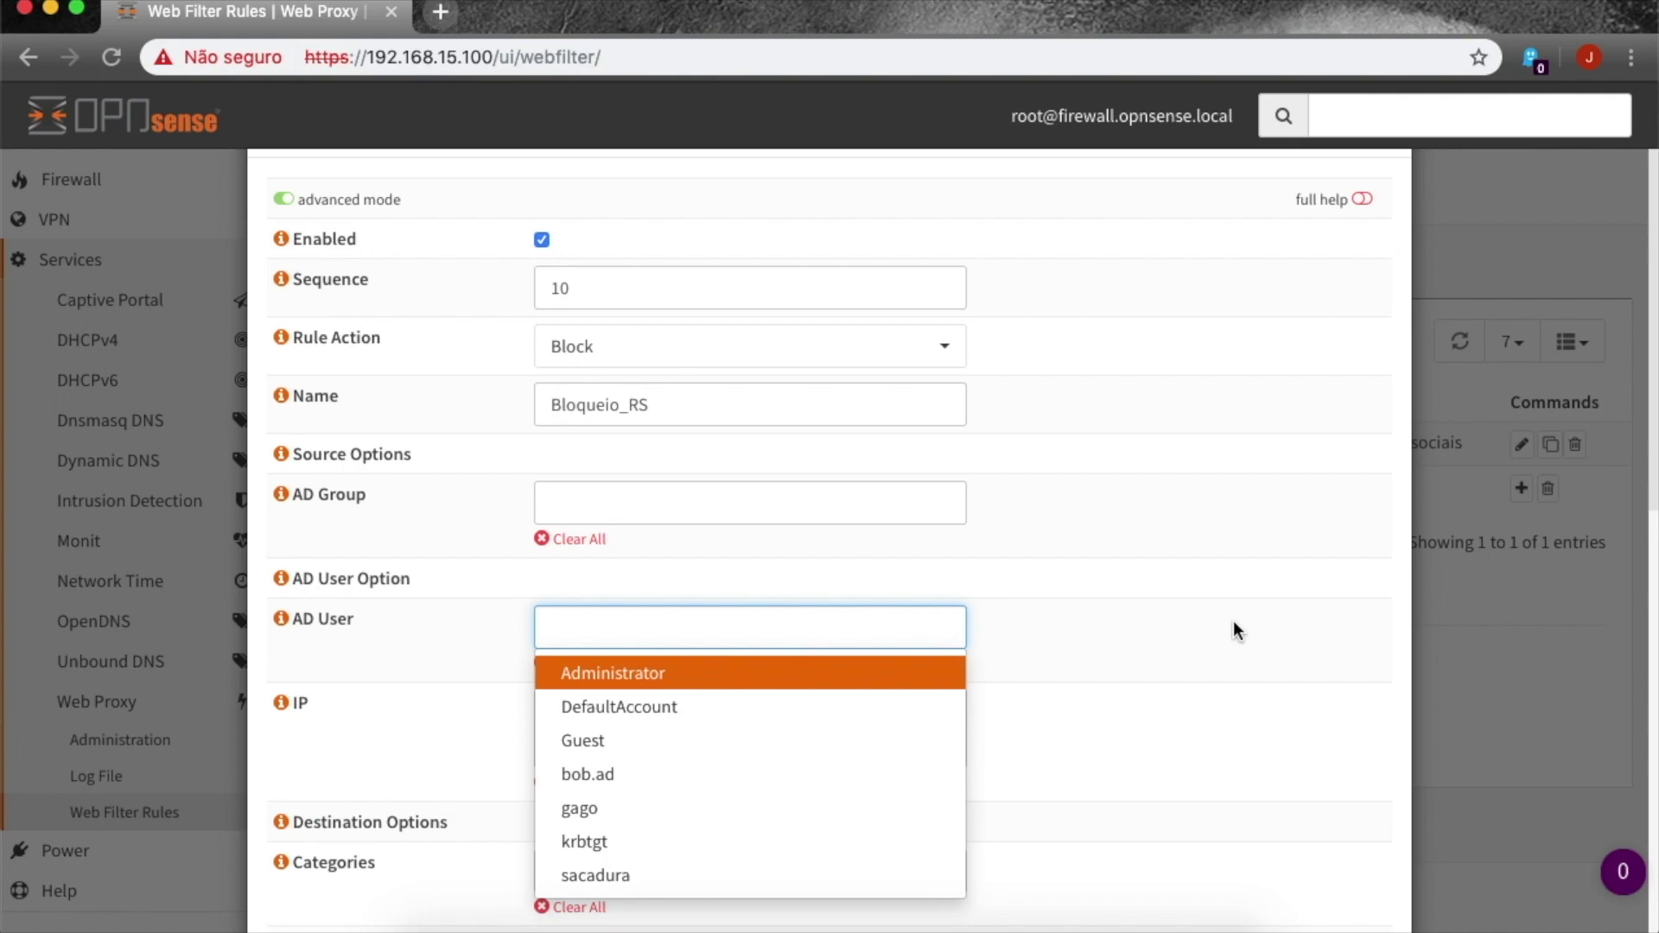
scroll(1233, 620, "down", 3)
left_click(900, 511)
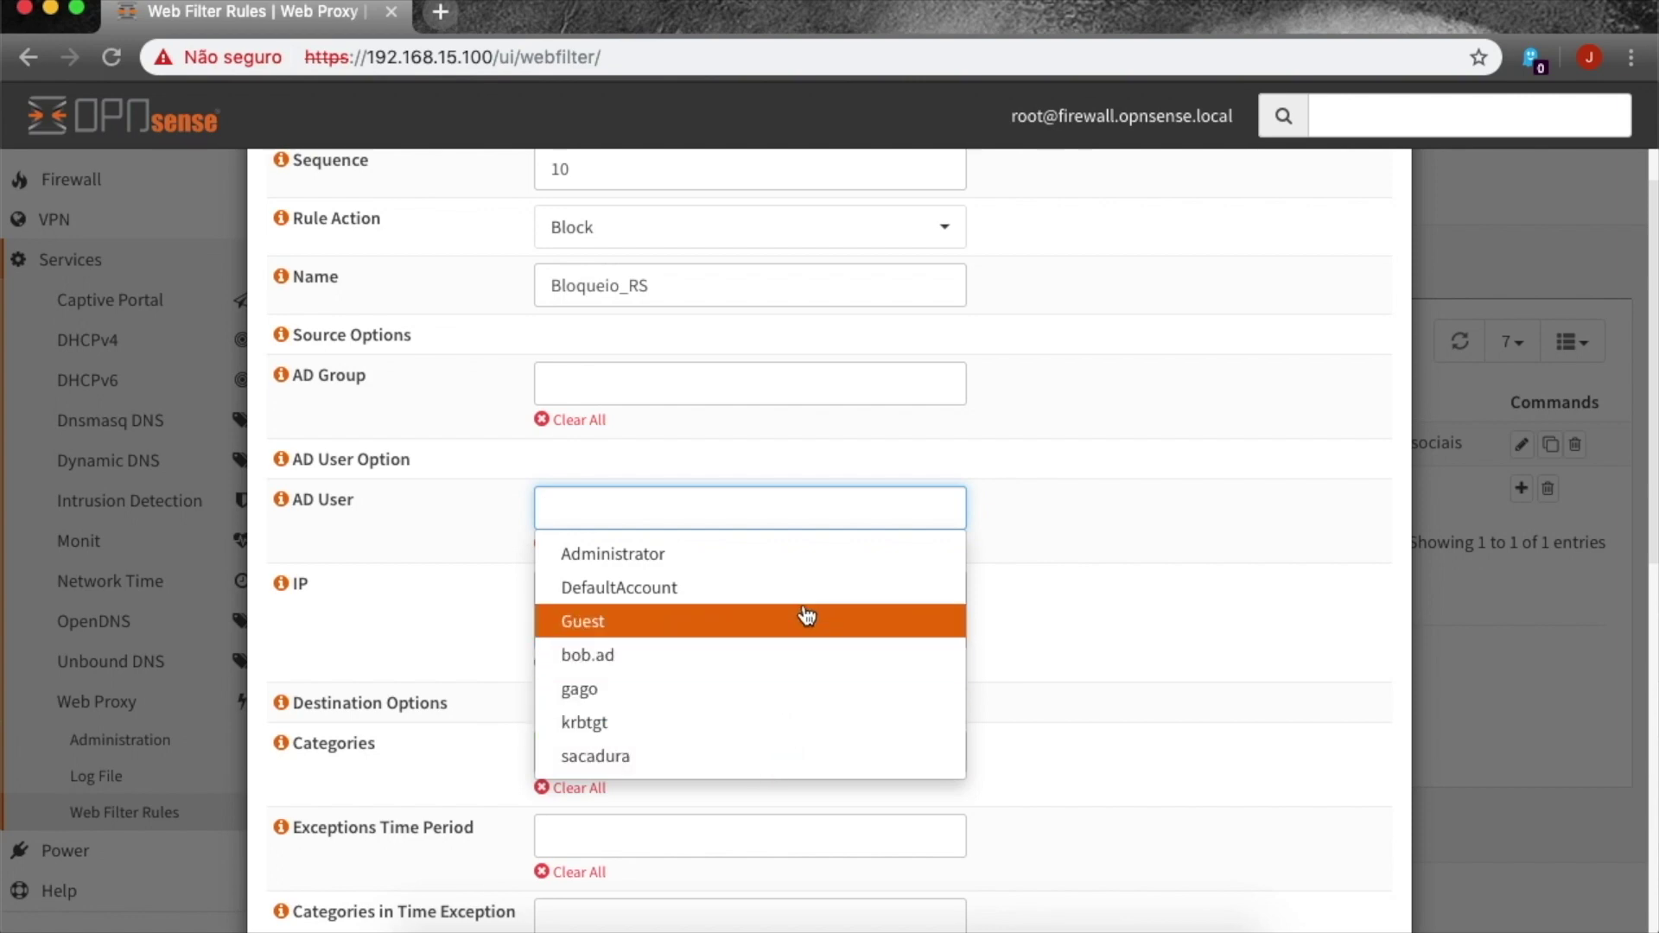
left_click(1238, 486)
- Compare the rule's AD User choices with the accounts in the opnsense.local Users container of Active Directory Users and Computers
key("ctrl+Right")
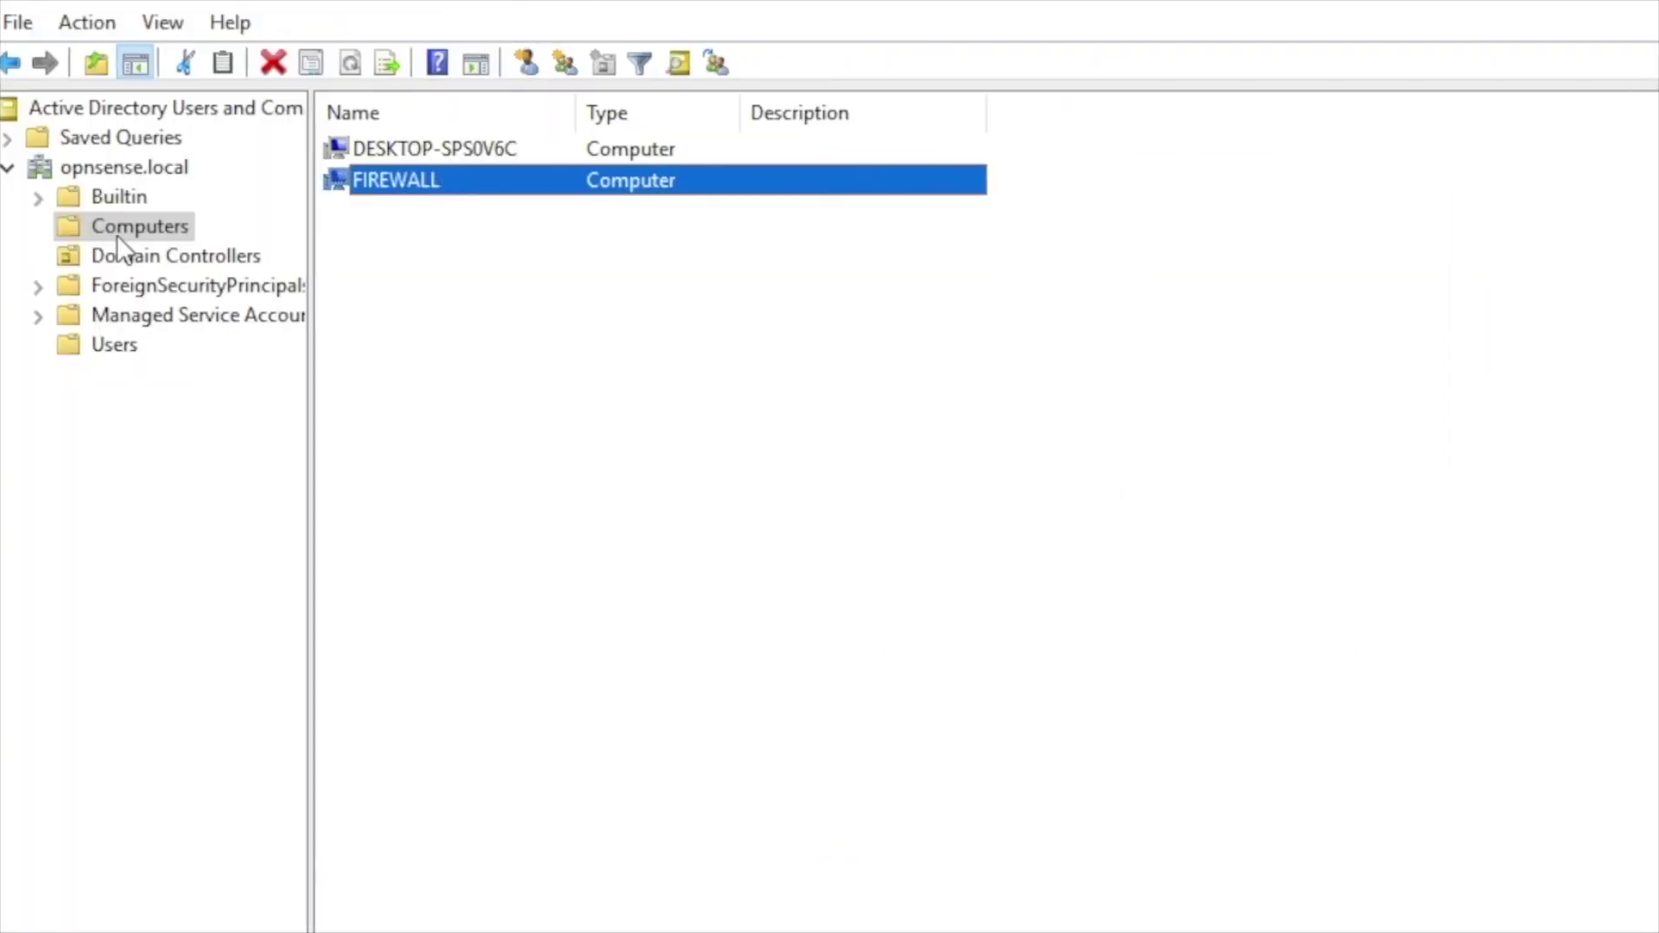
left_click(128, 344)
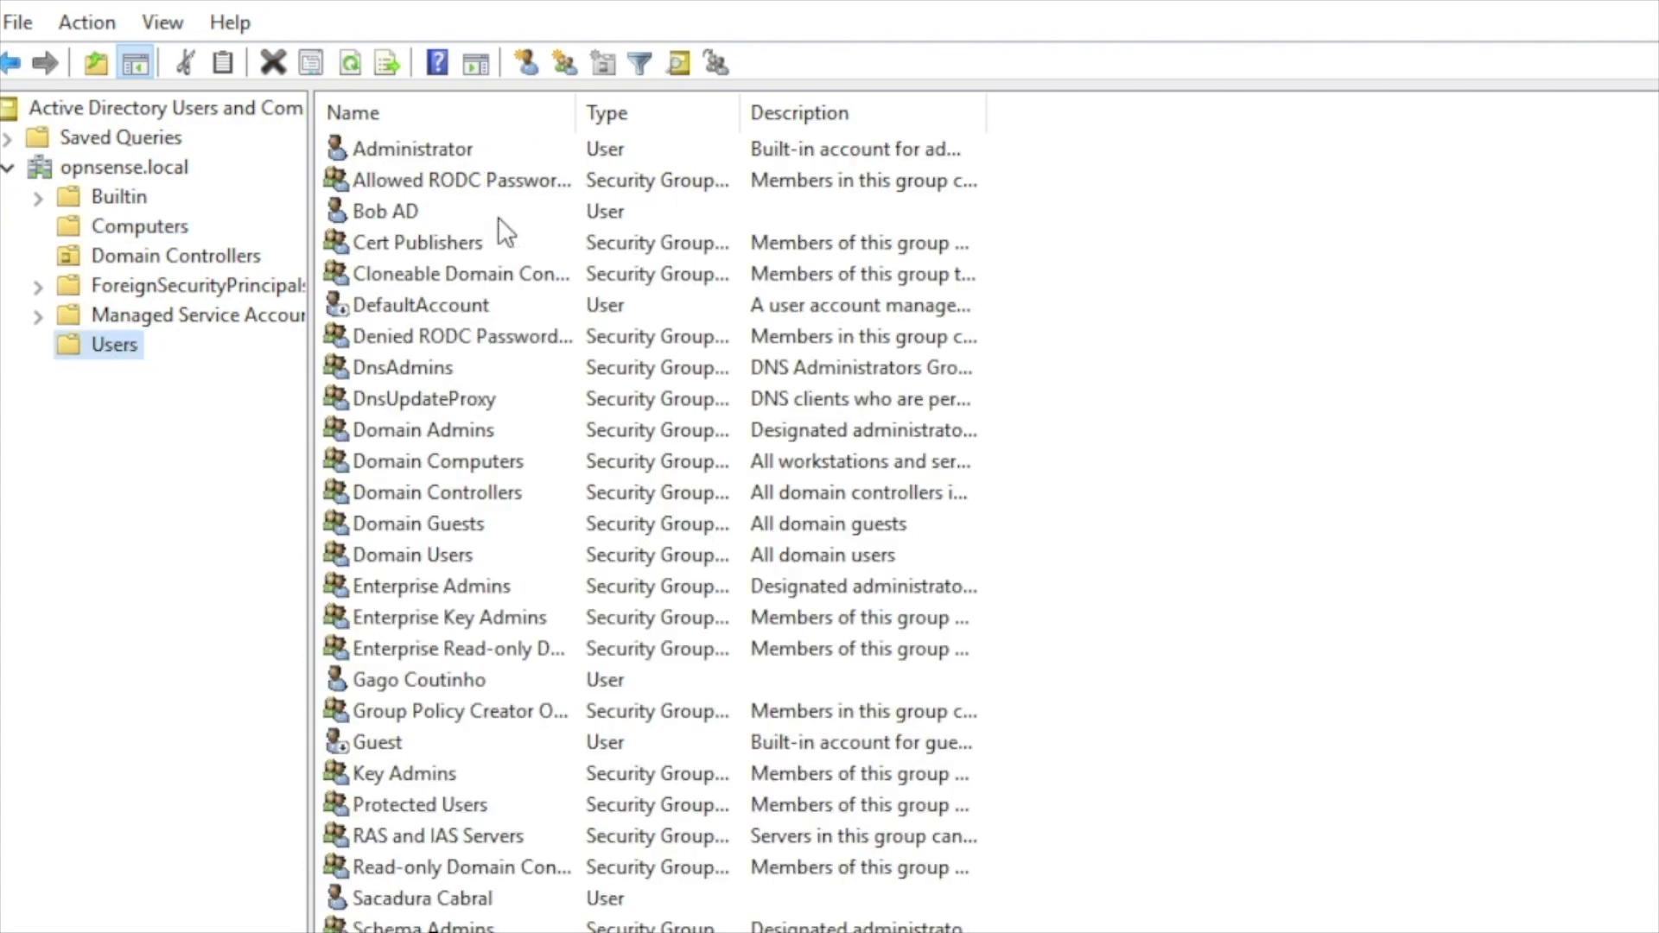
left_click_drag(572, 112, 719, 113)
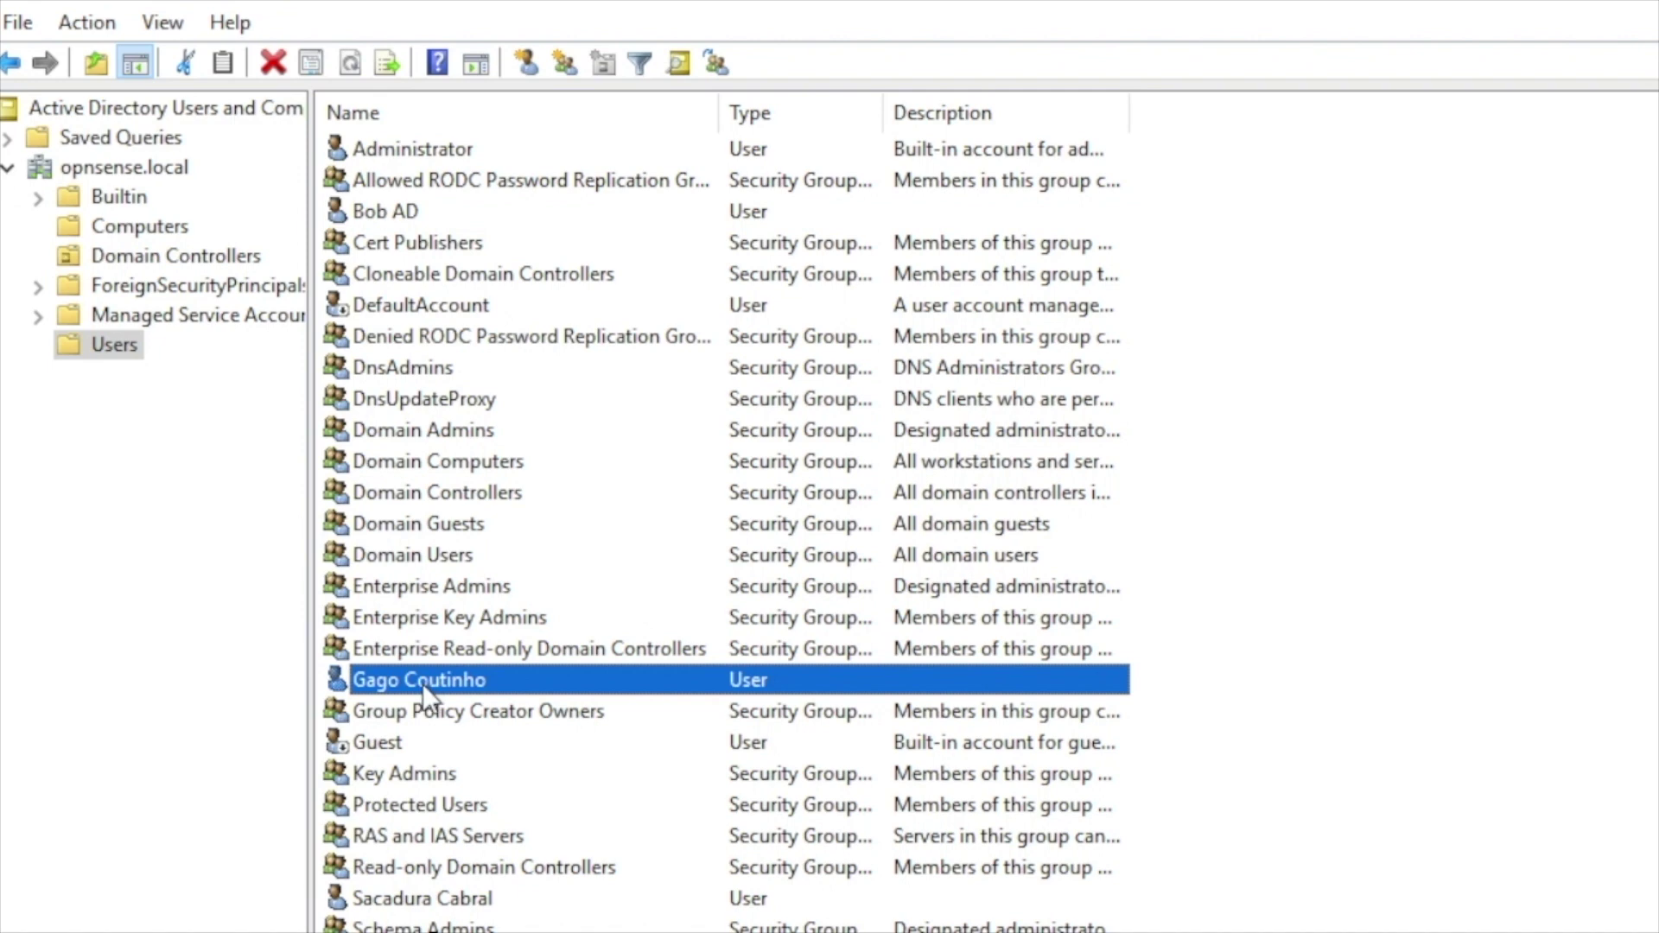
key("s")
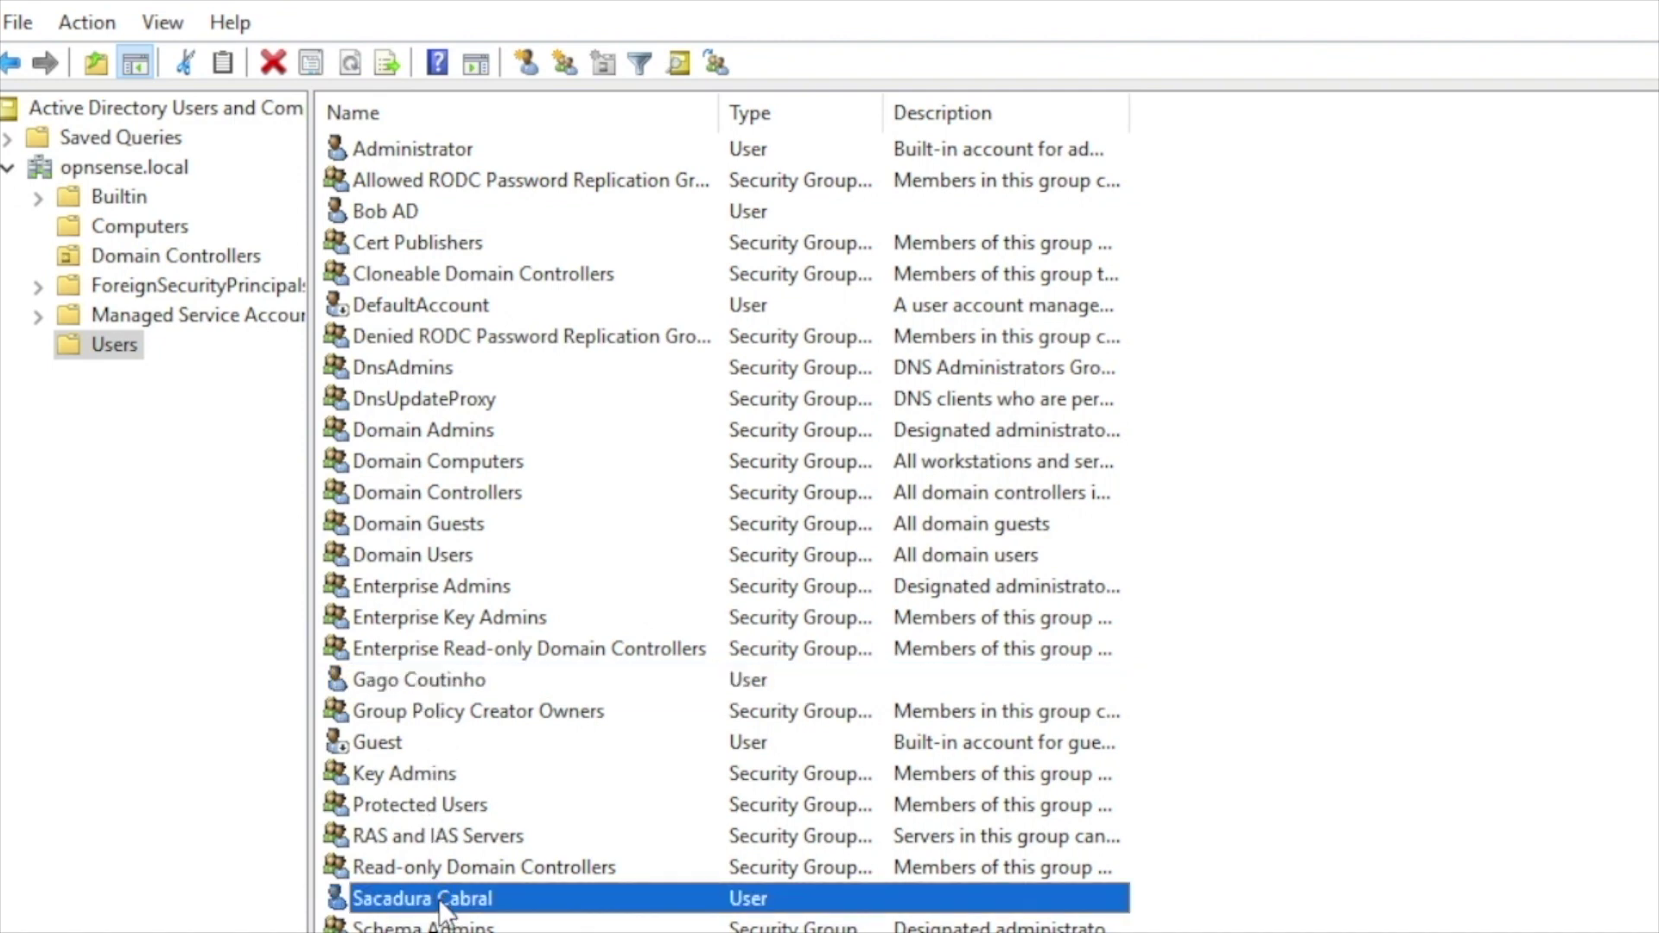
key("b")
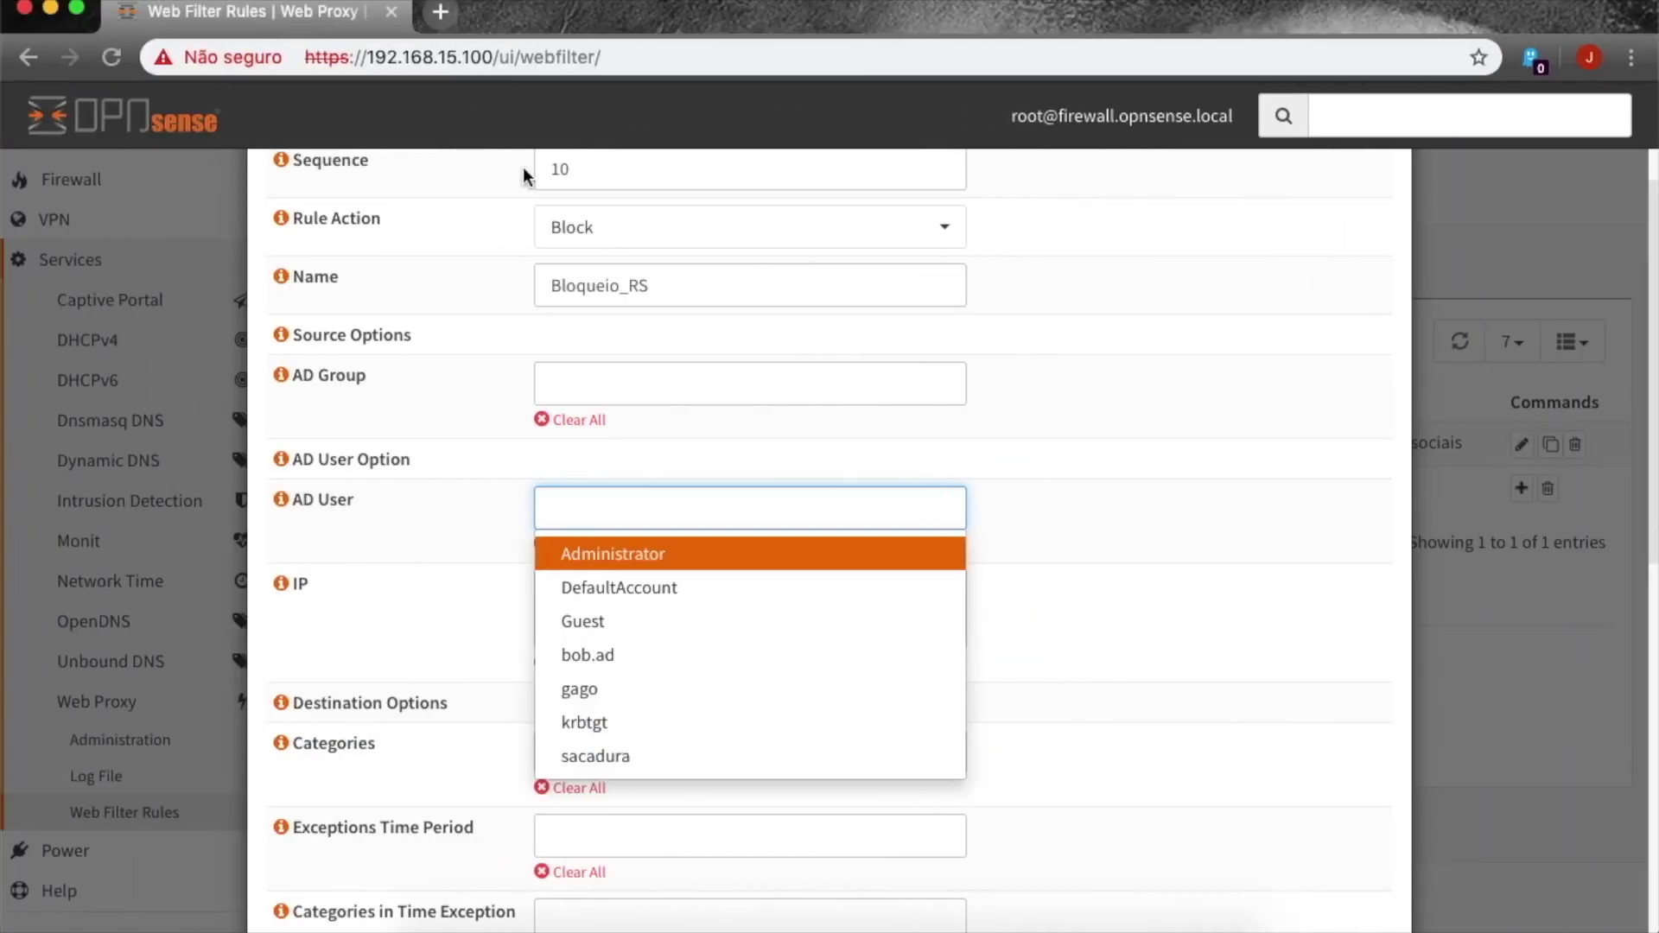
left_click(1137, 633)
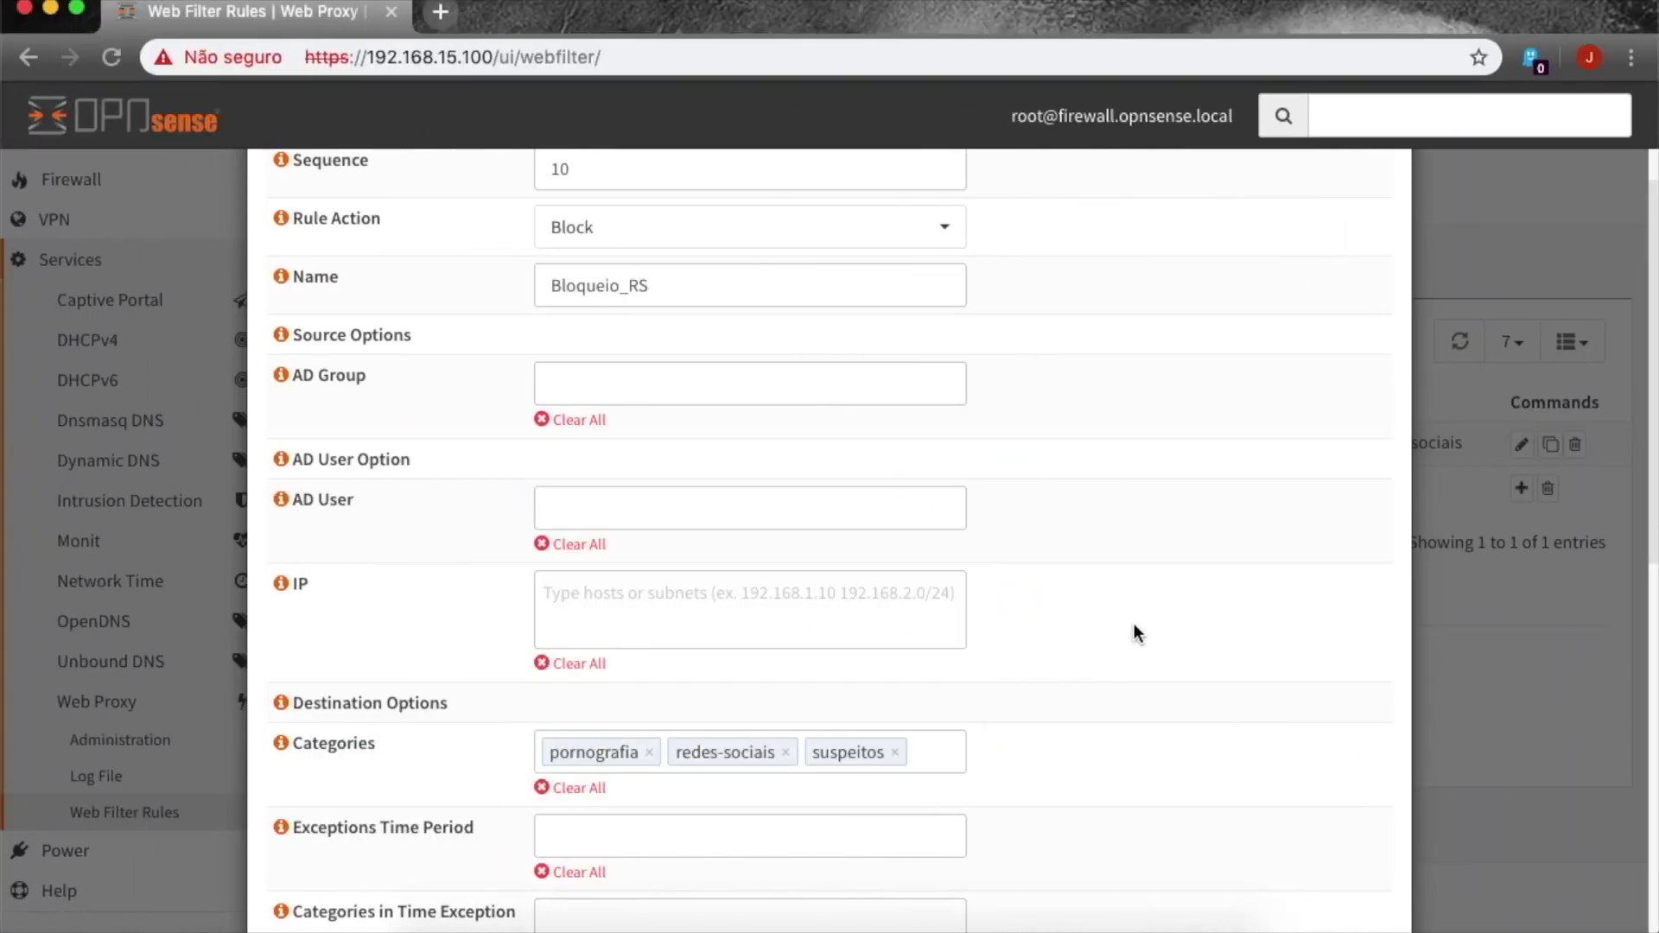
- Review the domain groups offered in the rule's AD Group field without selecting one
left_click(630, 397)
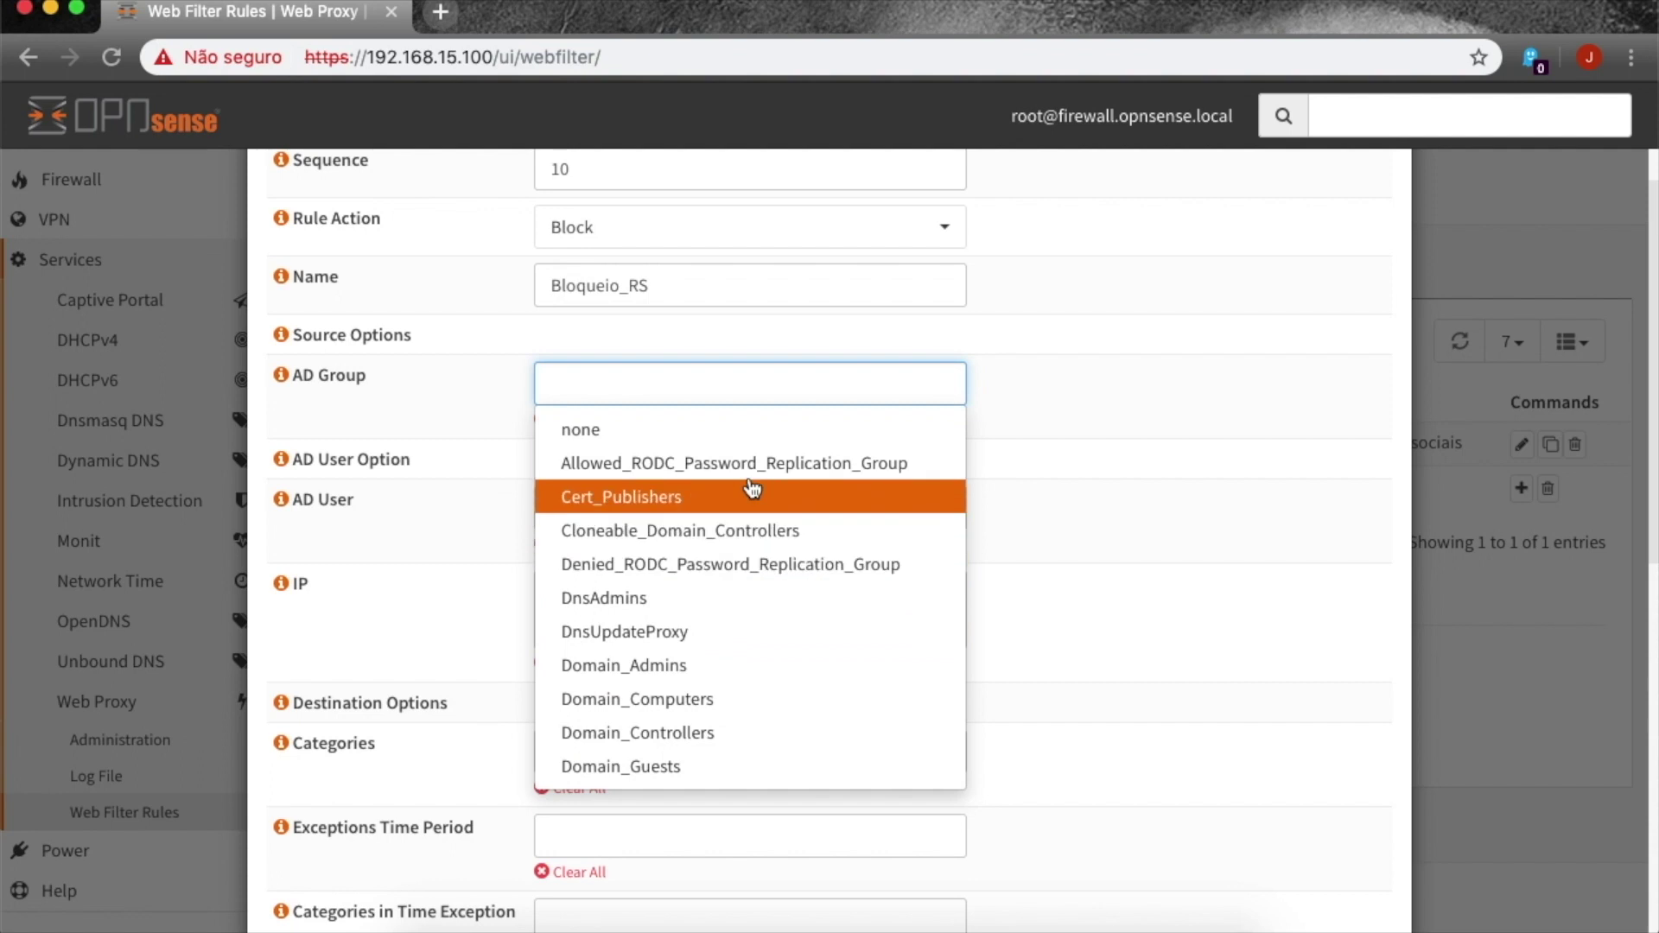
left_click(1020, 643)
scroll(1020, 646, "up", 5)
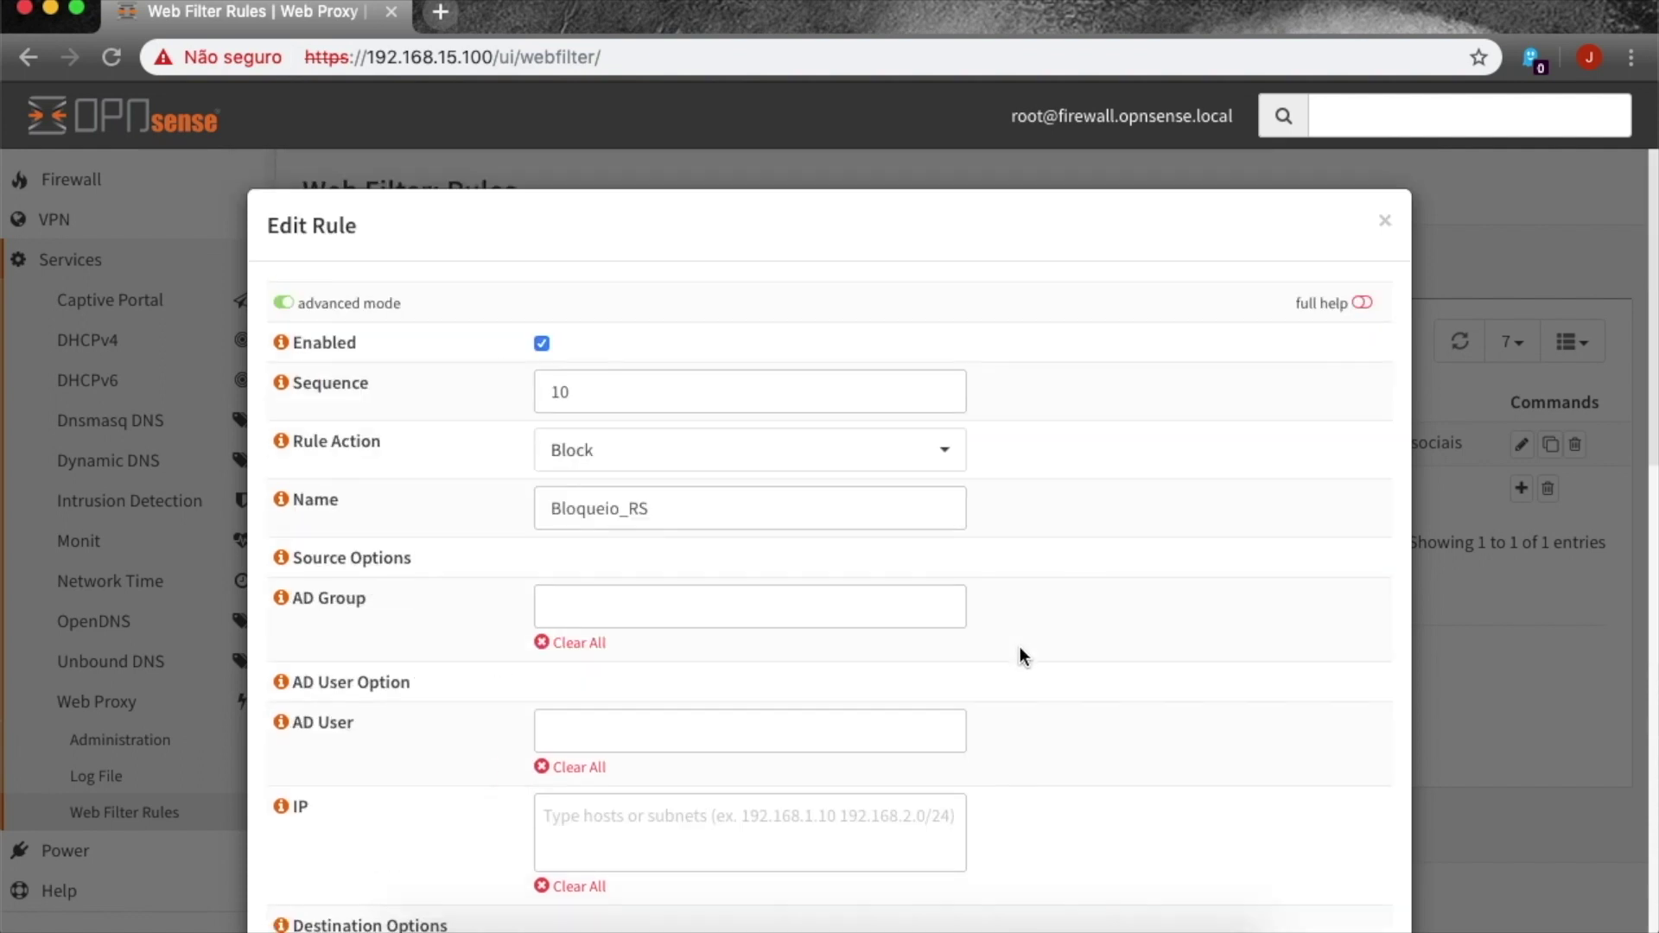
- Examine the rule's sequence number, the available rule actions and the rule name
left_click_drag(592, 397, 507, 387)
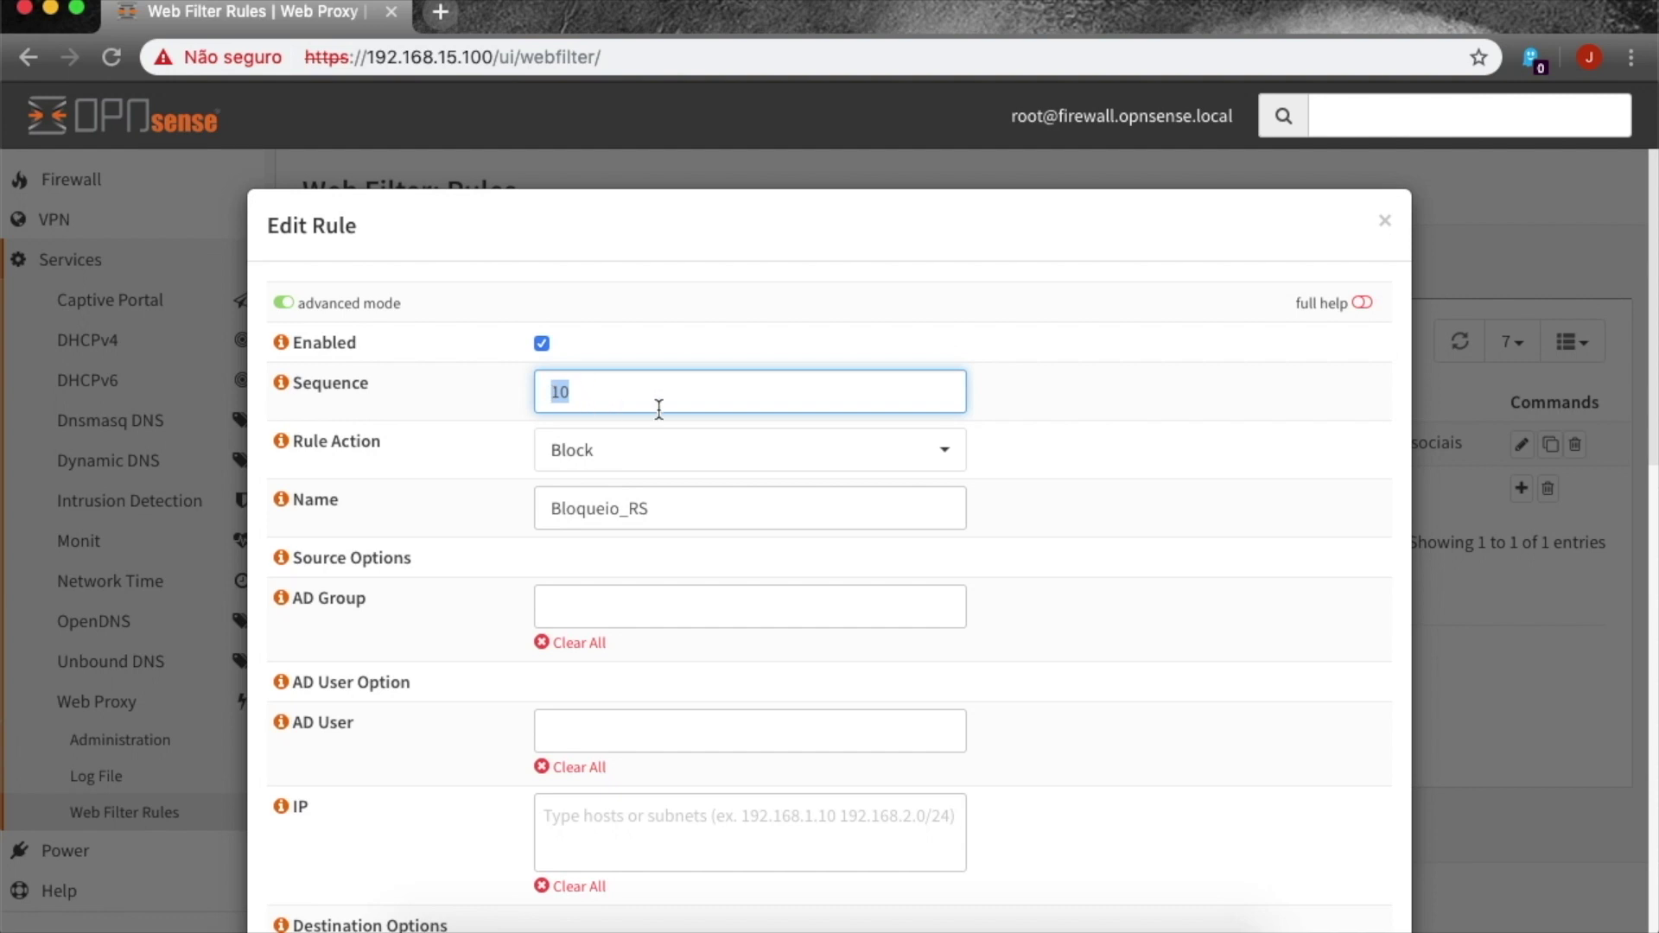
scroll(993, 615, "down", 1)
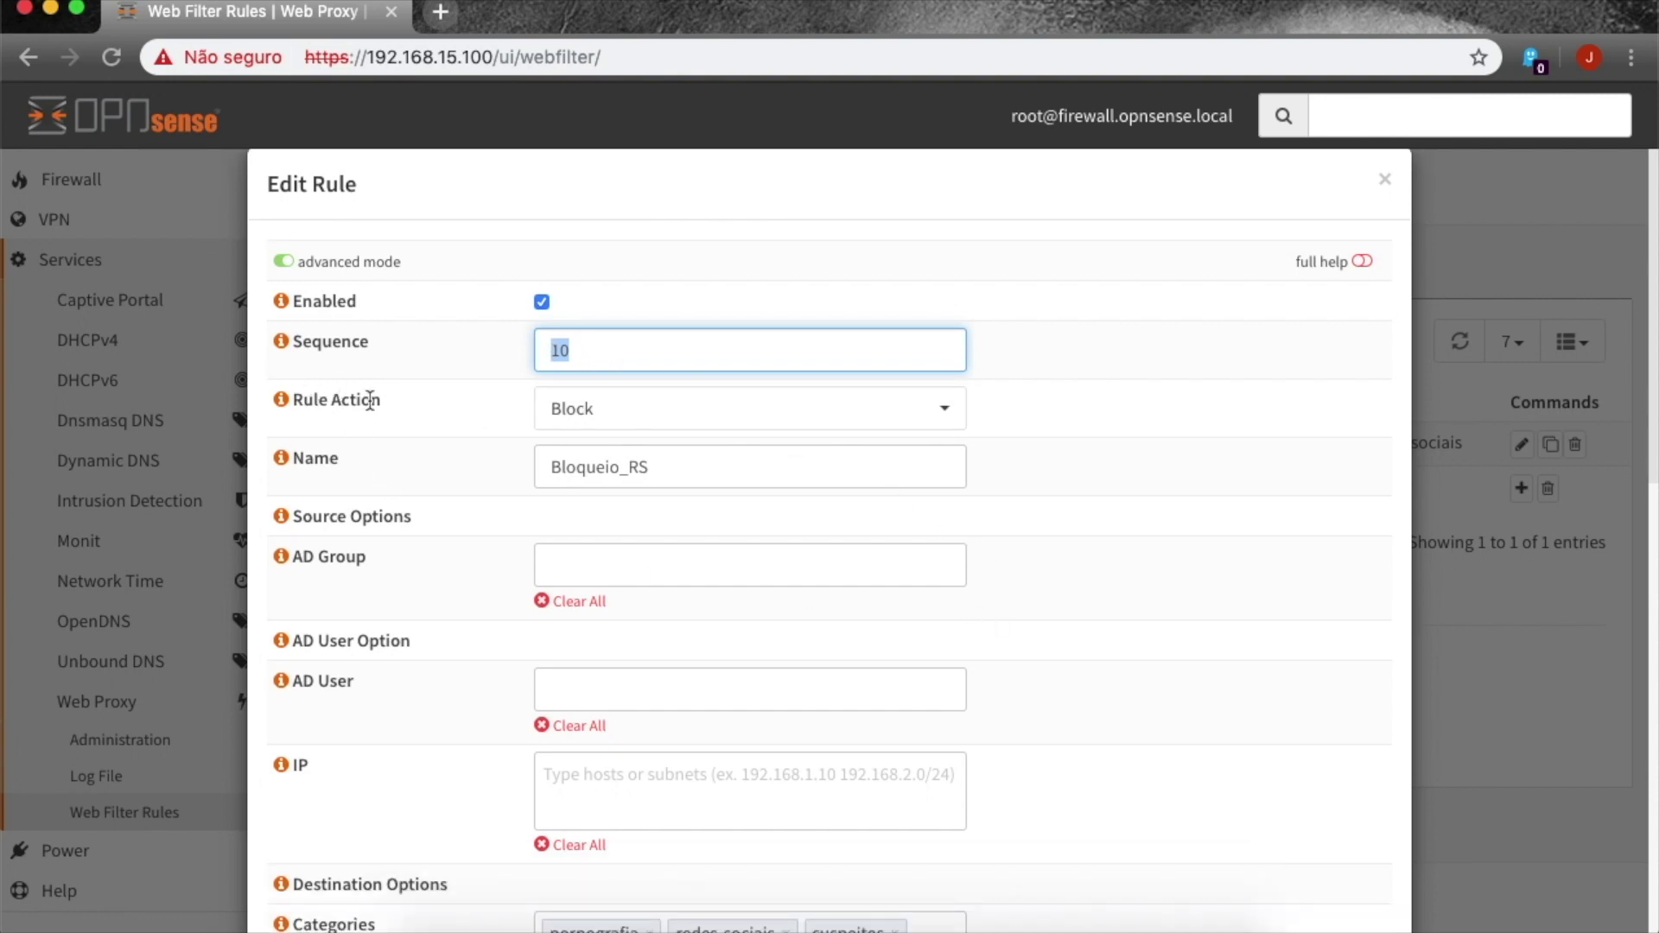
left_click(546, 410)
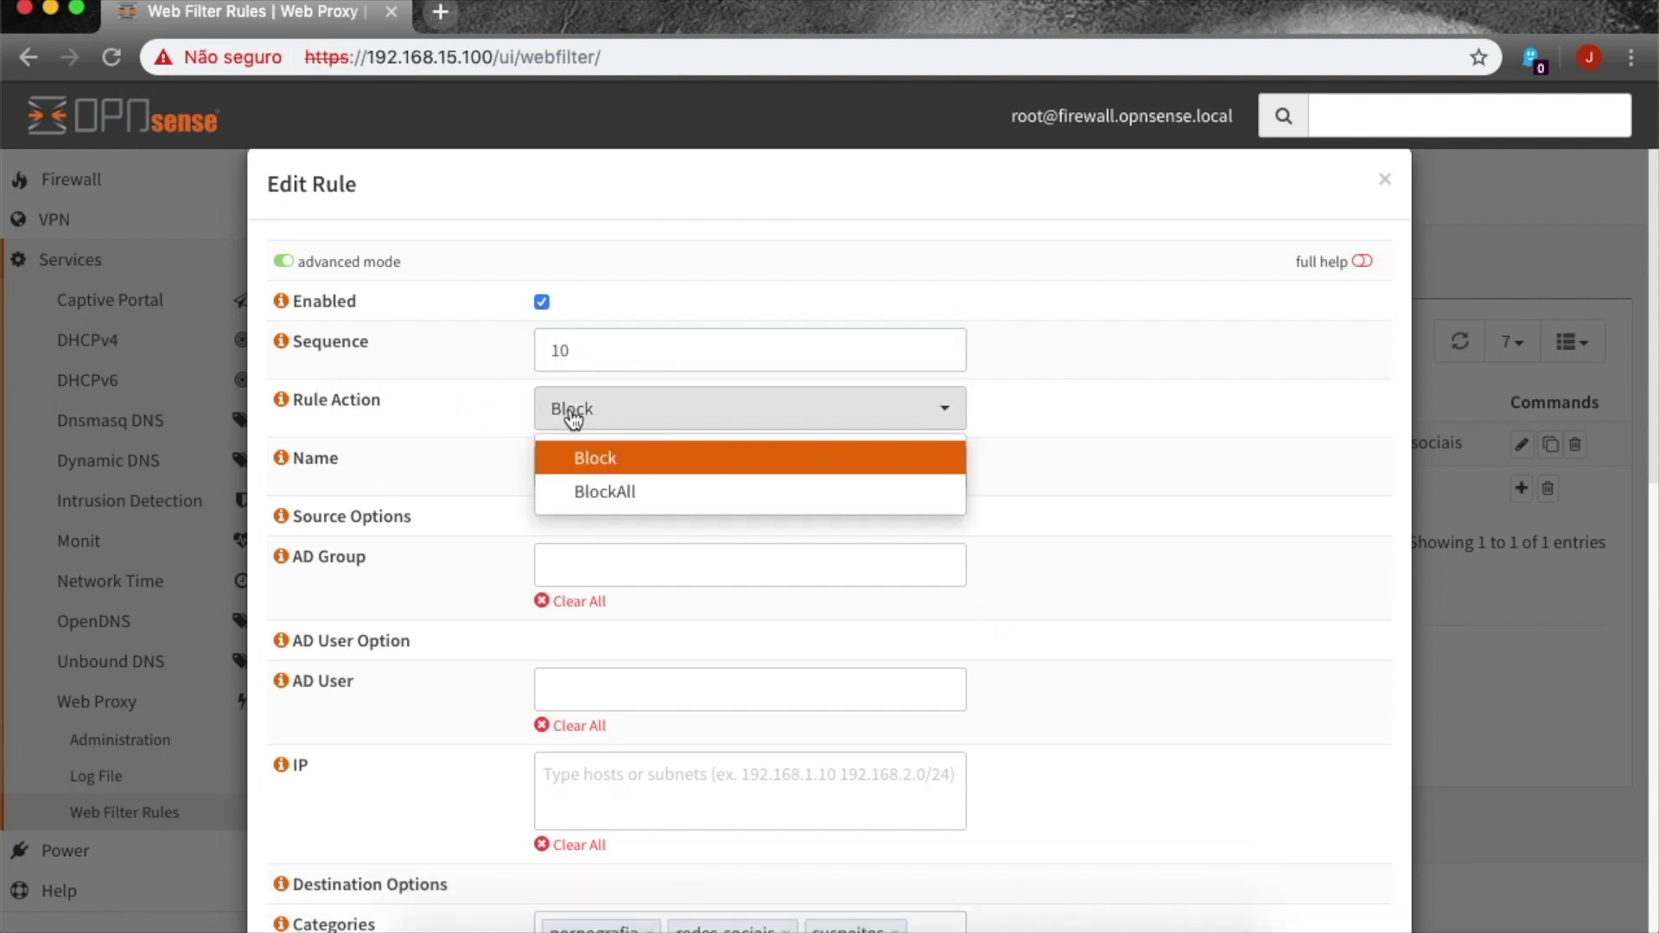
left_click(1138, 469)
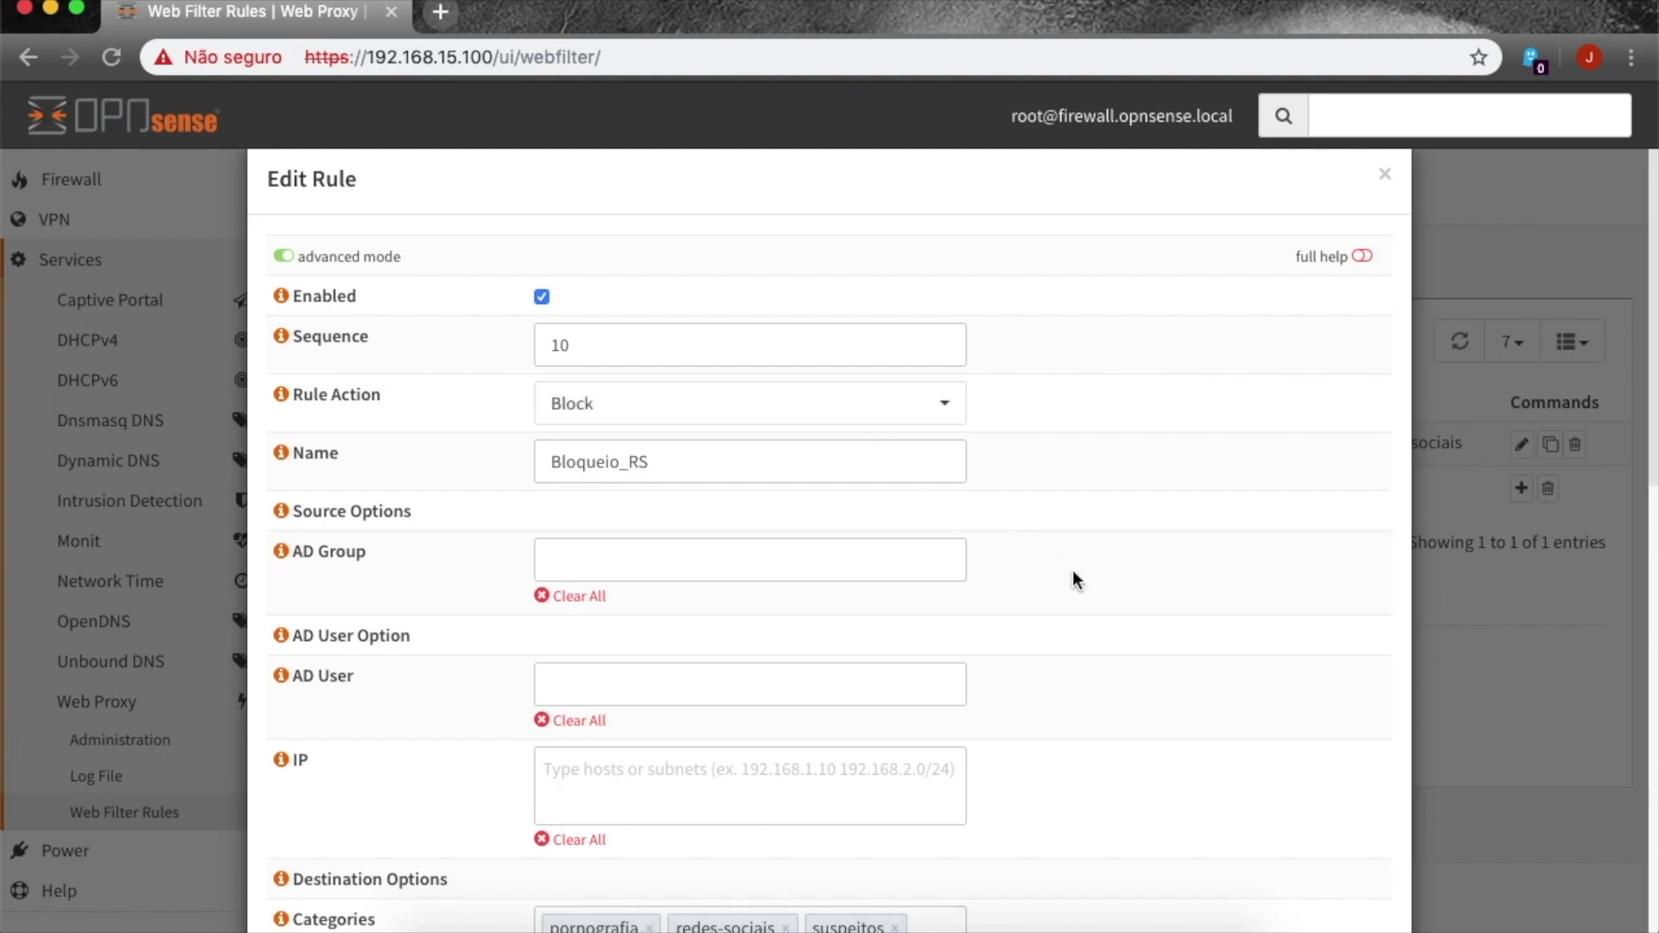
scroll(789, 515, "down", 1)
left_click_drag(686, 429, 562, 432)
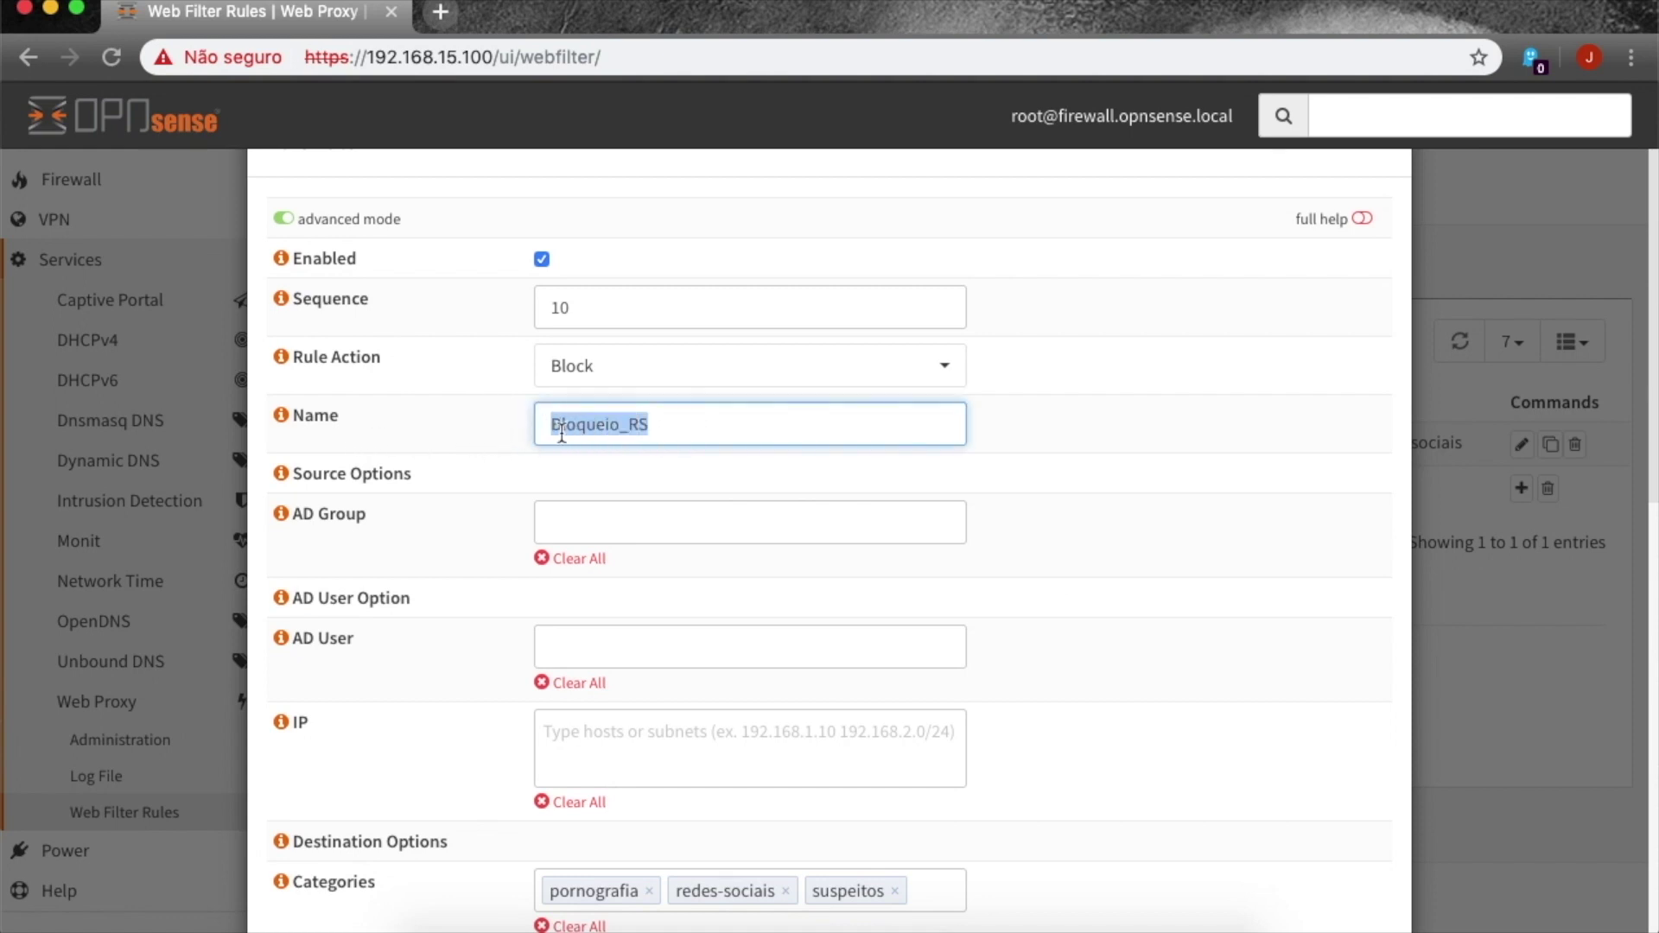
left_click(637, 430)
scroll(669, 429, "down", 1)
scroll(669, 431, "down", 2)
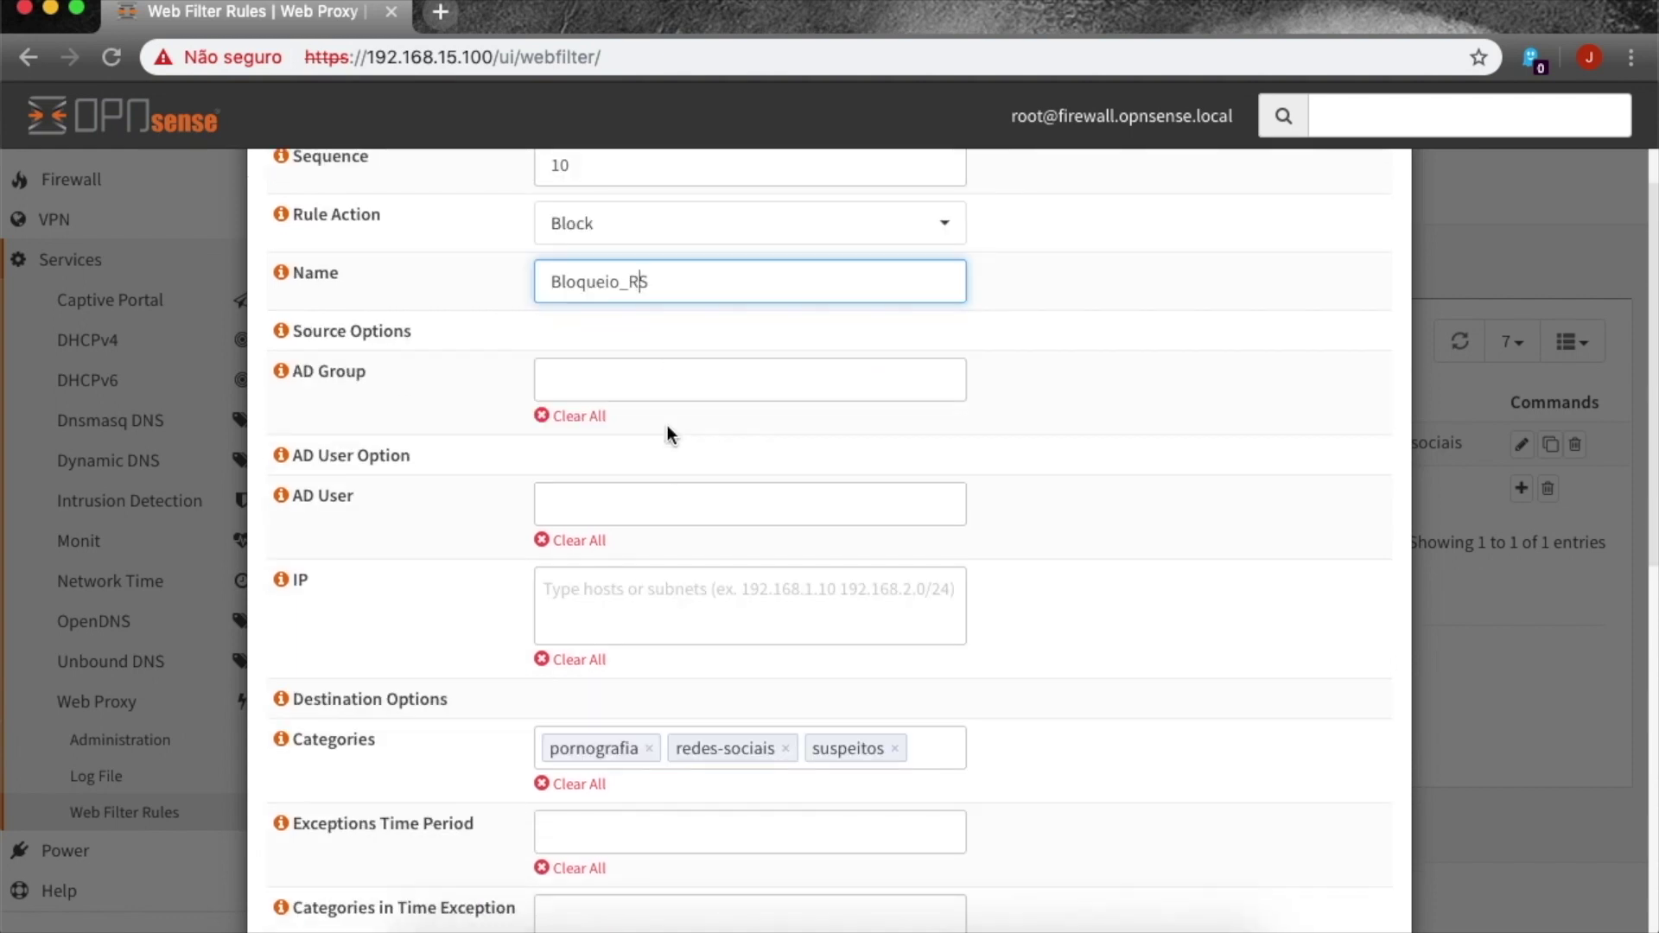
- Select gago as the AD User that the Bloqueio_RS rule applies to
scroll(717, 500, "down", 1)
left_click(705, 471)
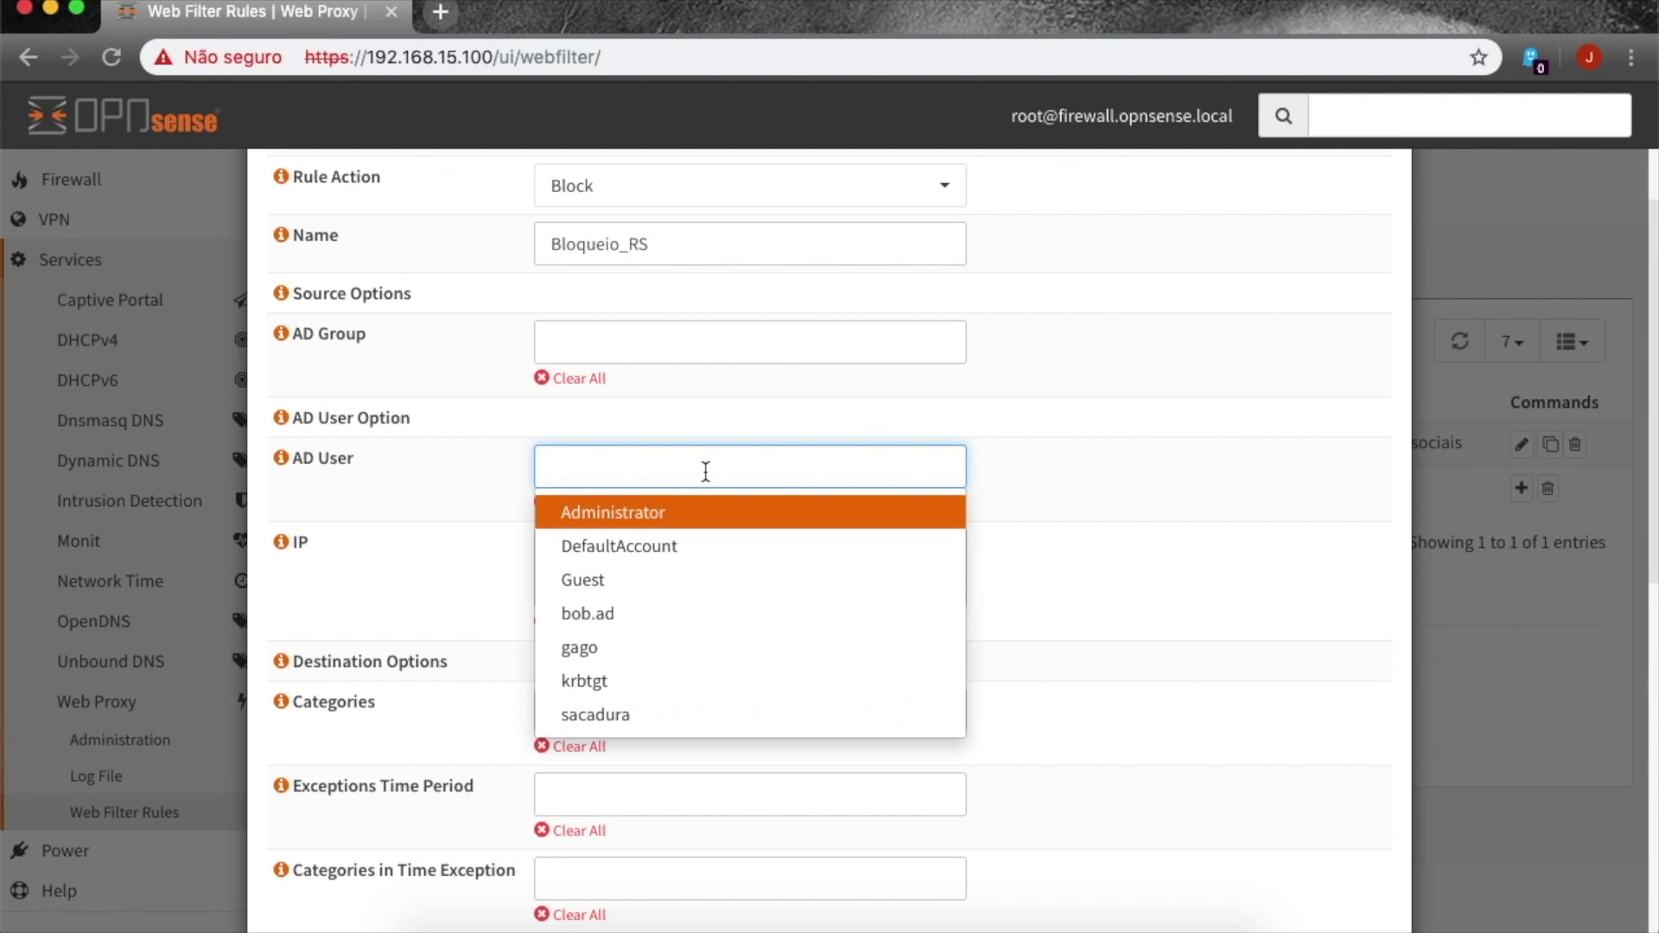
left_click(661, 644)
left_click(1032, 453)
scroll(1053, 477, "down", 2)
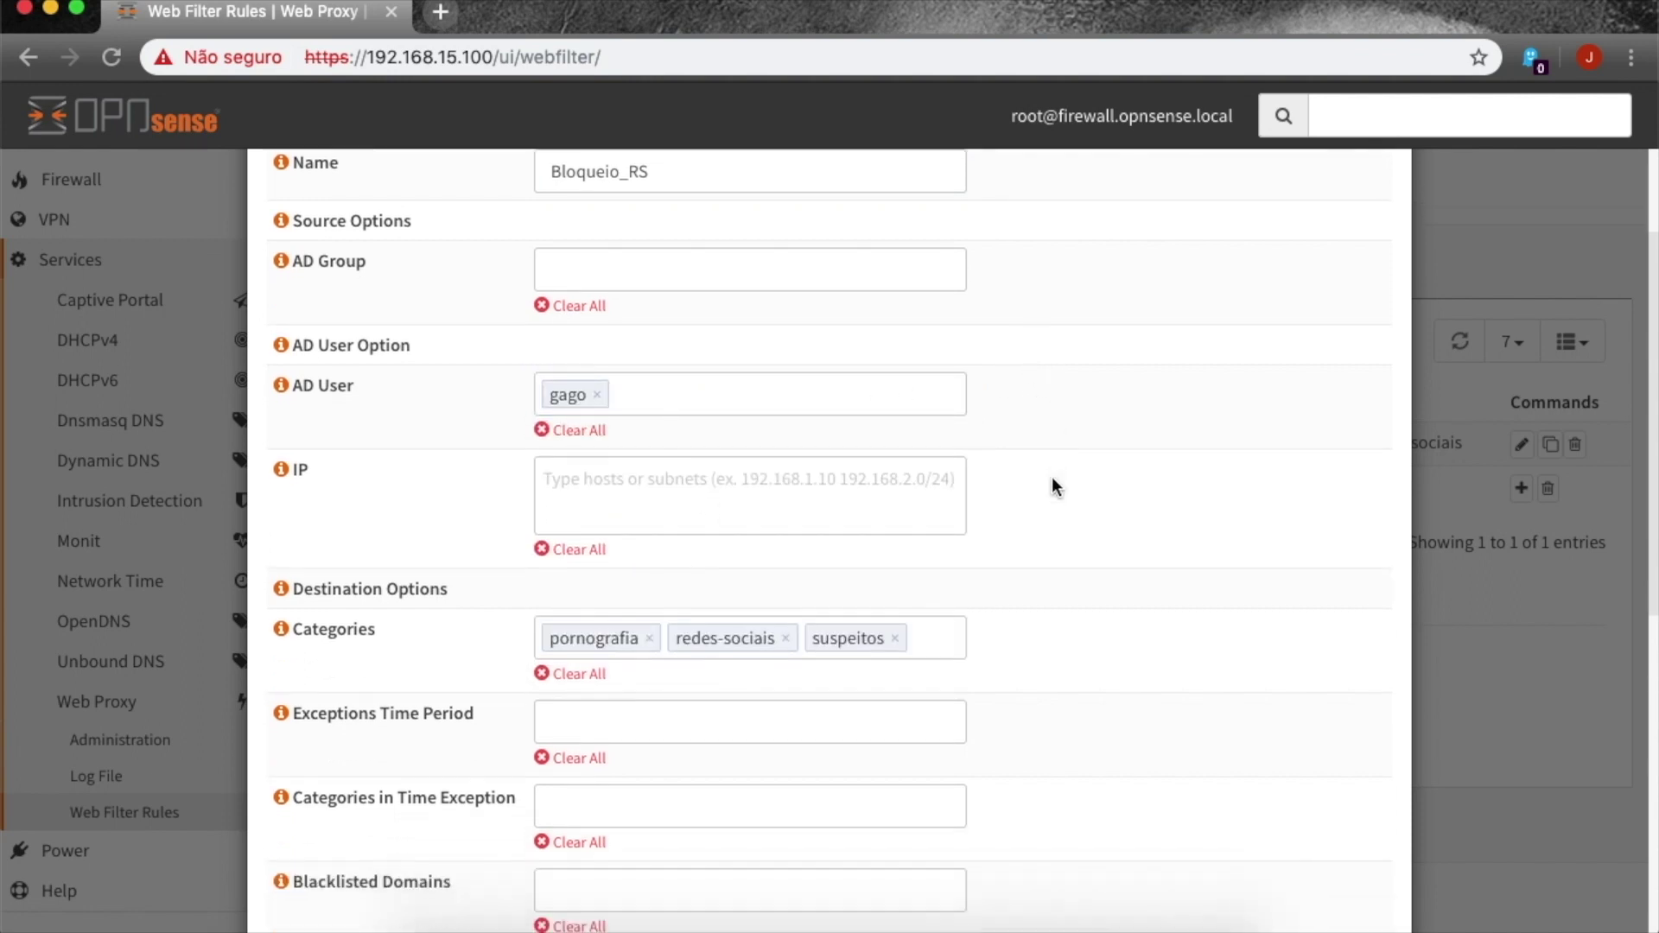
- Add 192.168.1.10 as a source IP of the rule, and remove it again
left_click(595, 458)
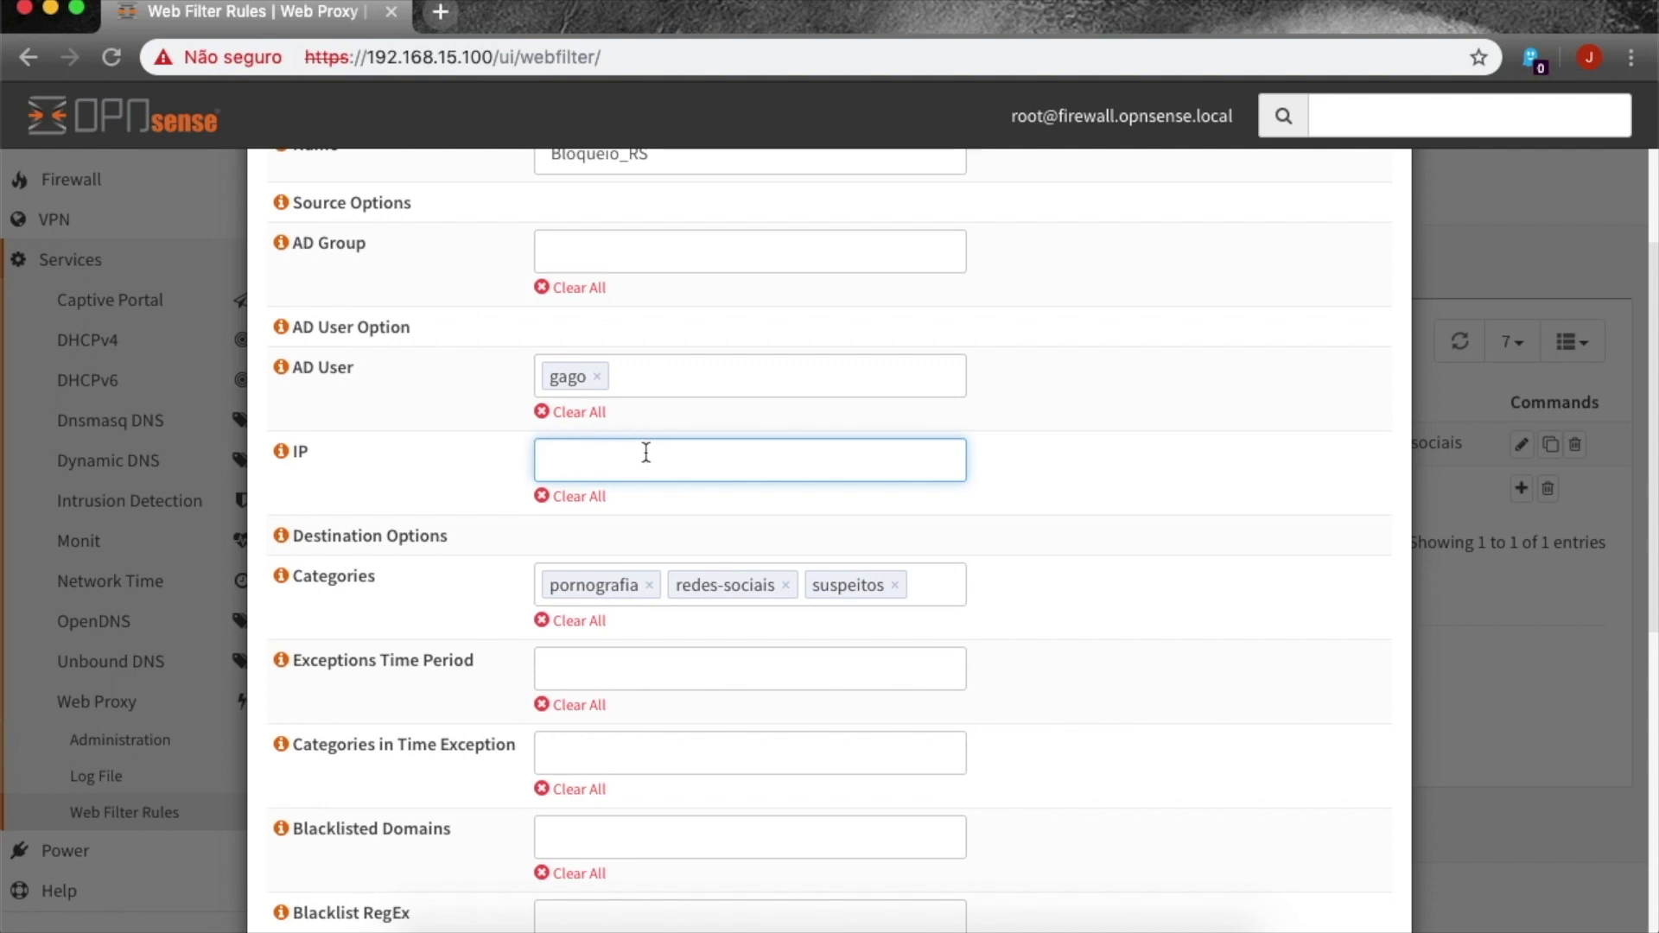
type("192.168.1.10")
key("Return")
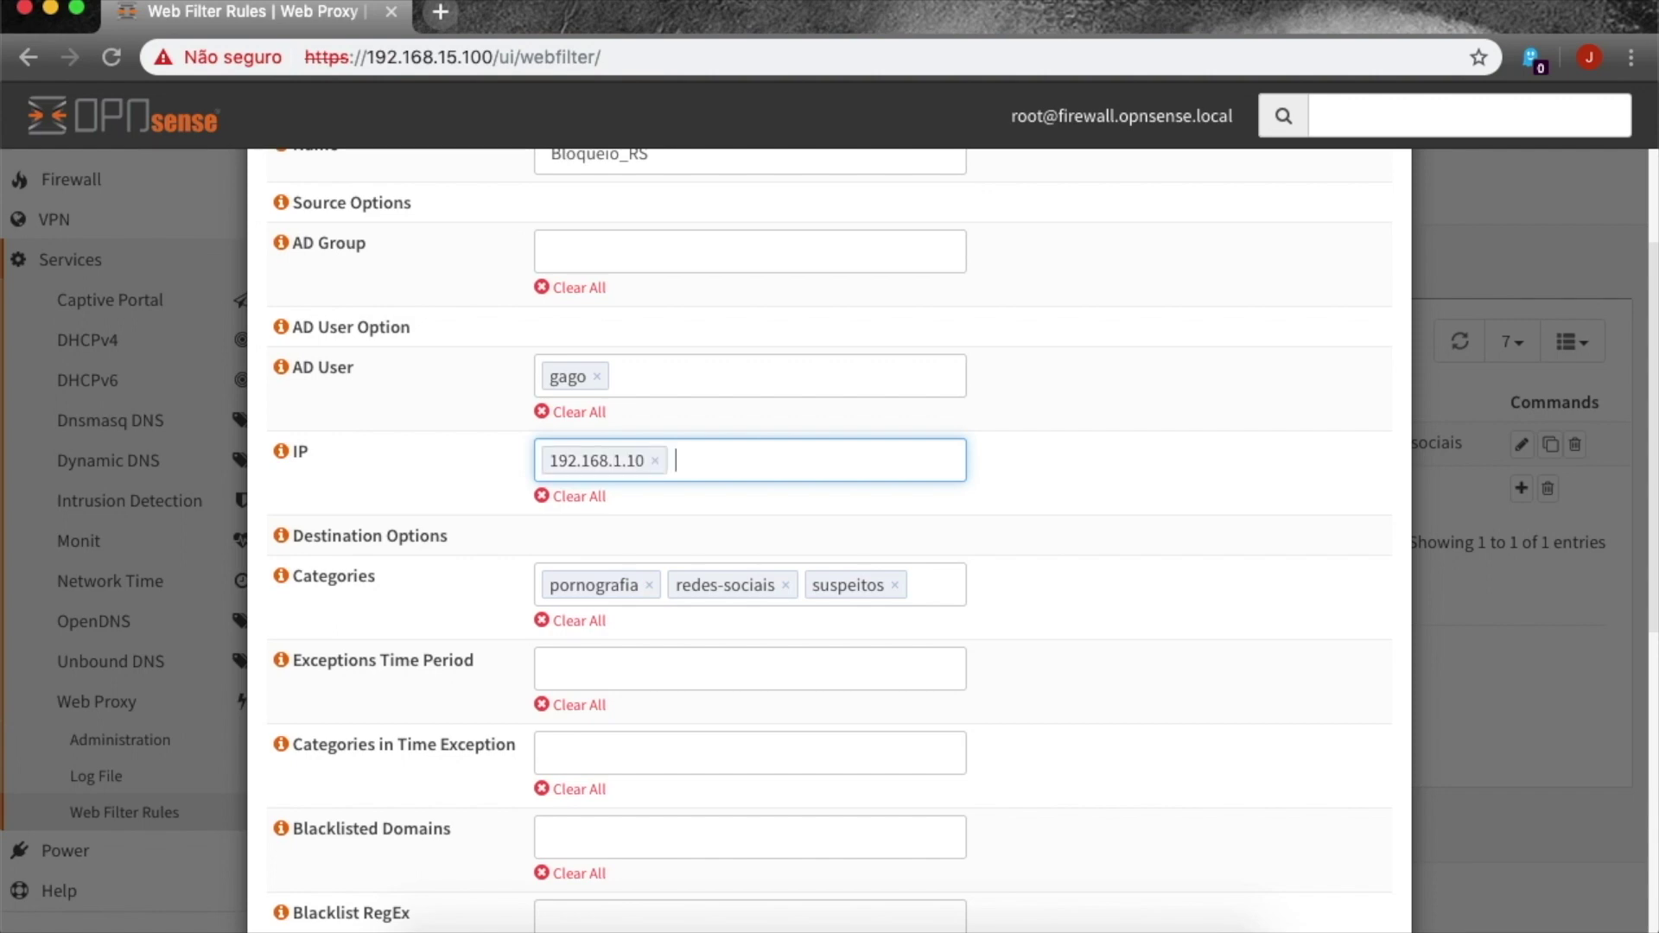
left_click(655, 461)
- Add the chat category to the rule's blocked destination categories
scroll(834, 516, "down", 1)
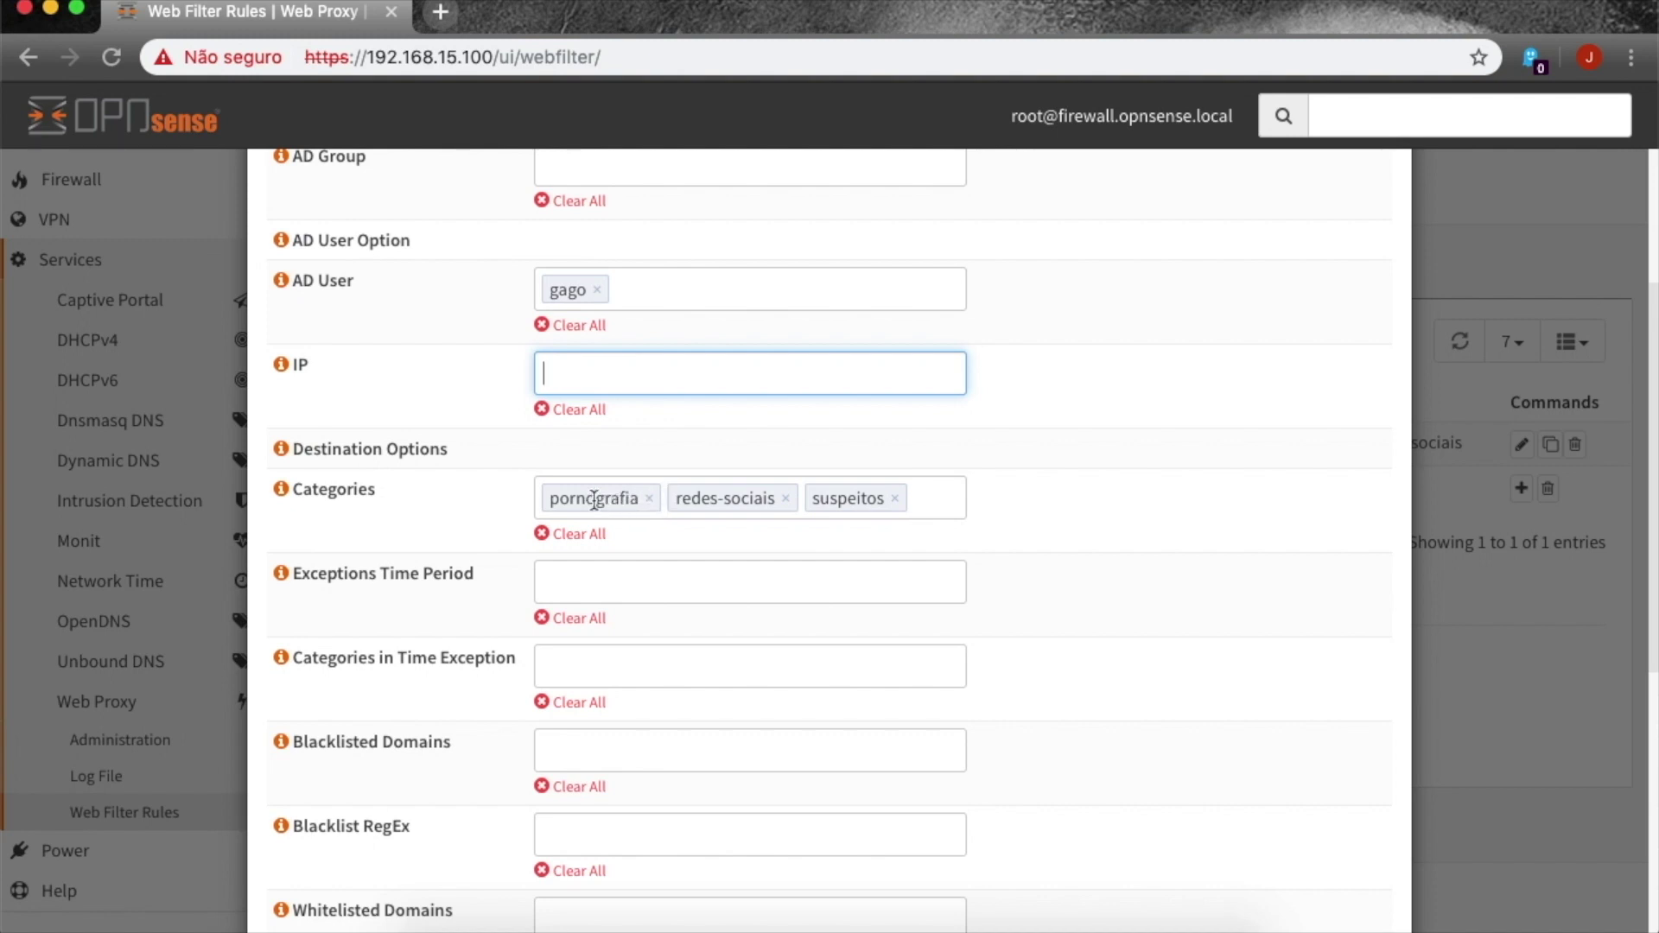
left_click(942, 500)
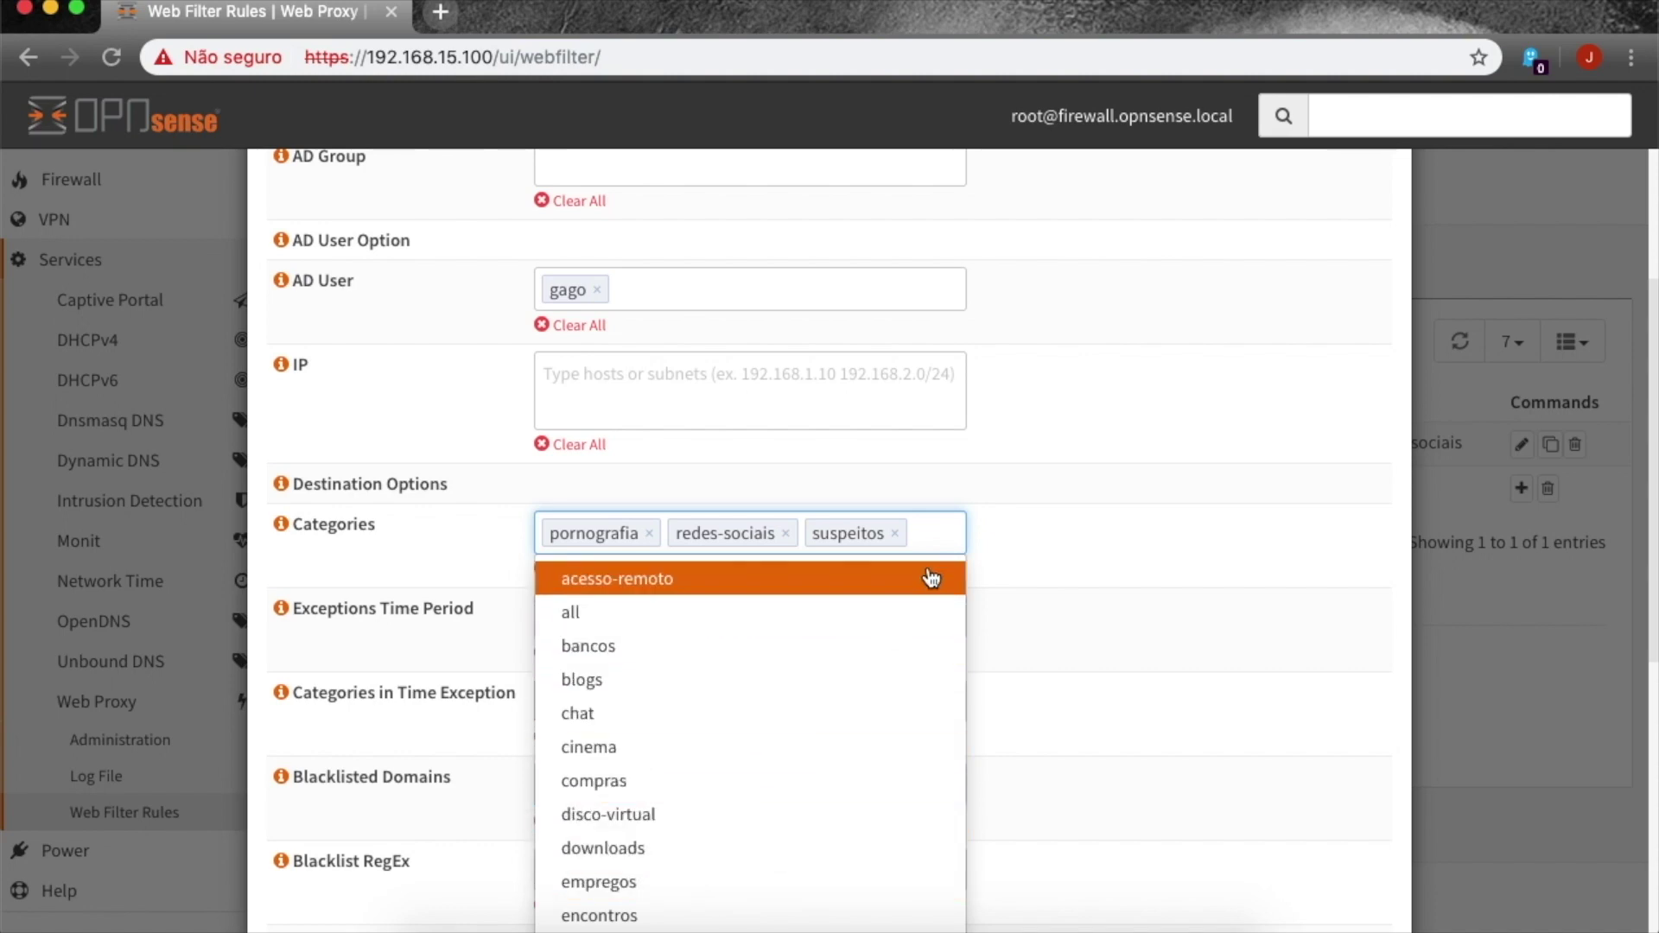
left_click(933, 542)
type("chat")
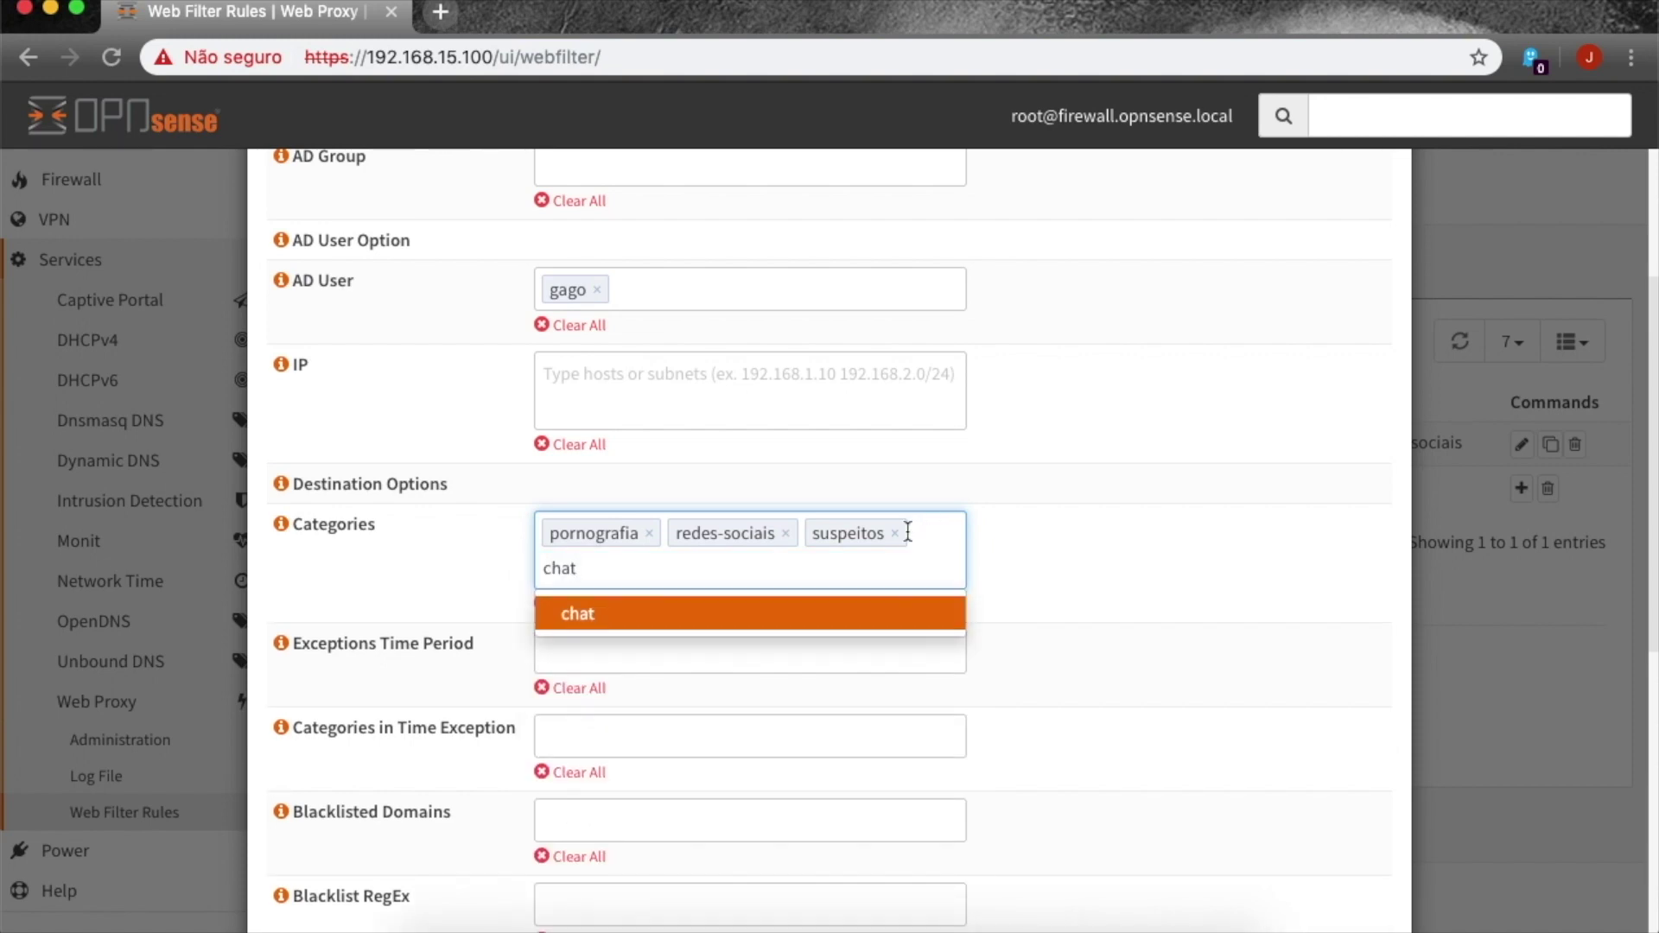
left_click(775, 614)
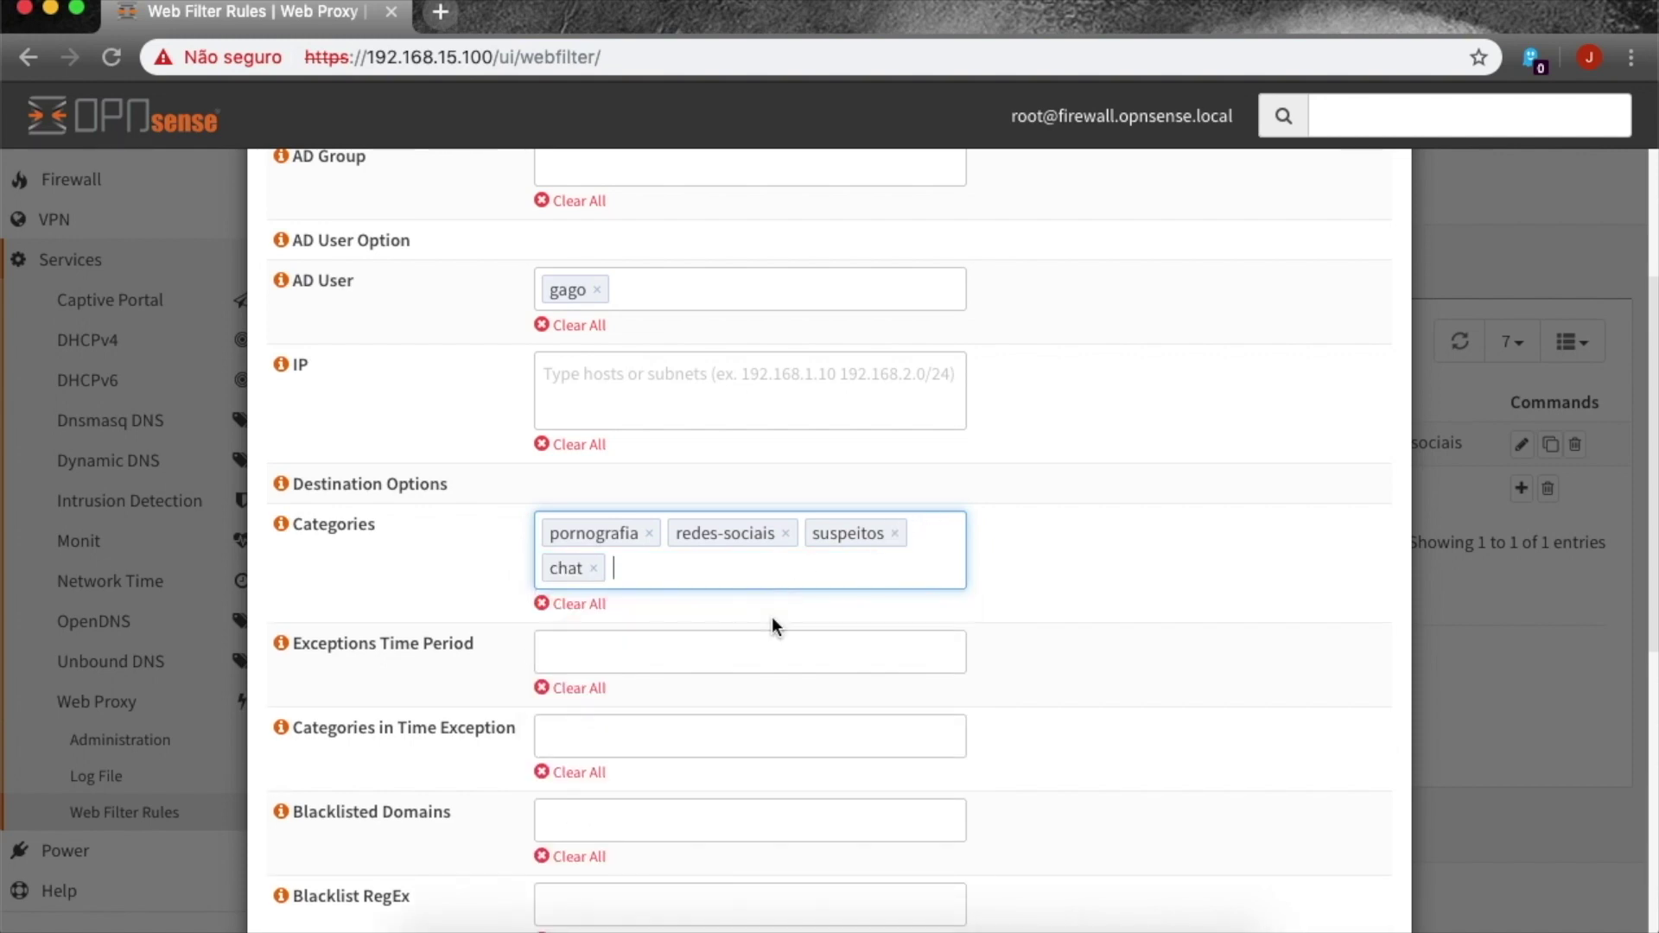
- Review the rule's Exceptions Time Period and Categories in Time Exception options without selecting any
scroll(1153, 568, "down", 4)
left_click(718, 484)
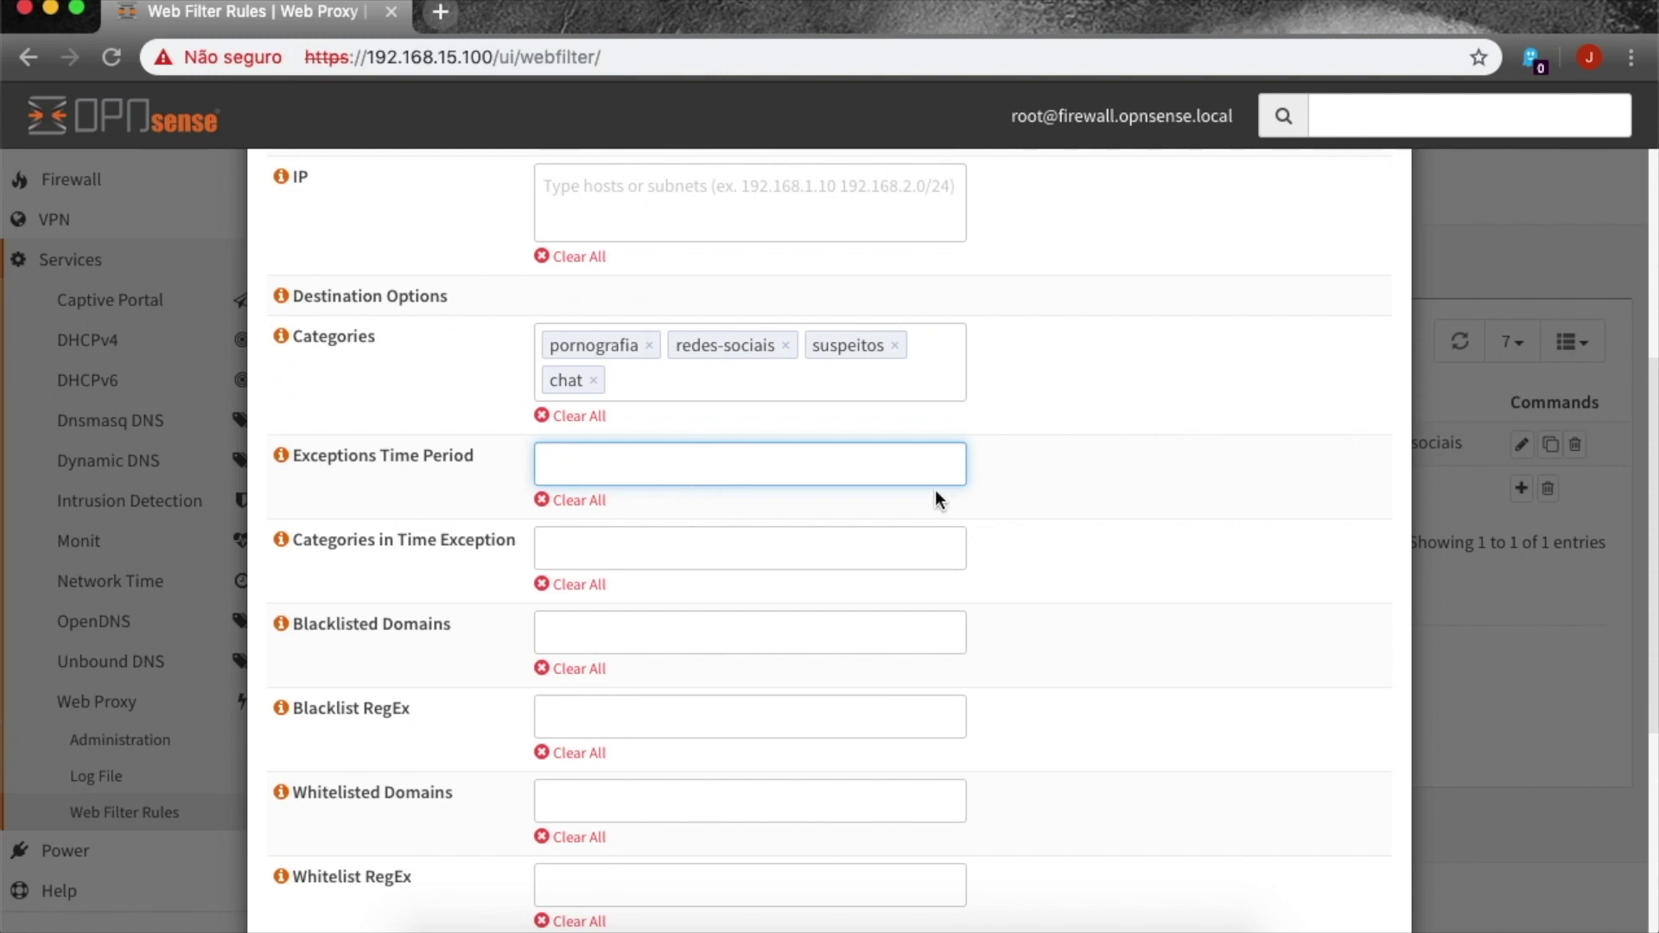
left_click(790, 553)
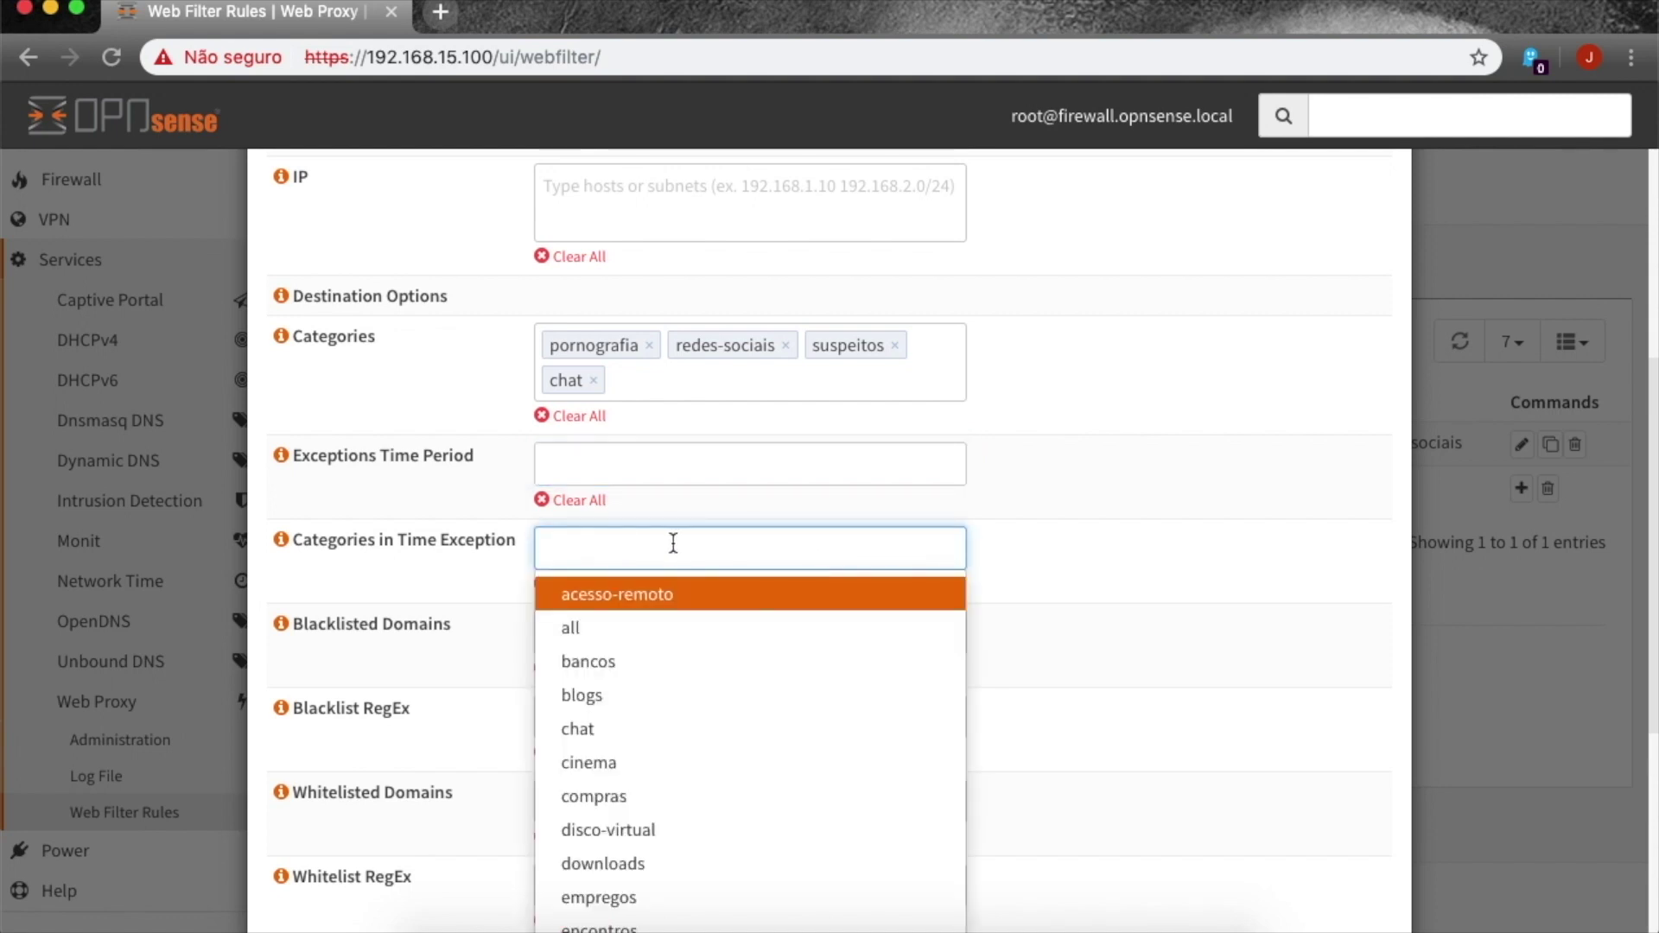
left_click(1049, 553)
- Add facebook as a Blacklist RegEx entry of the rule, and remove it again
scroll(997, 560, "down", 1)
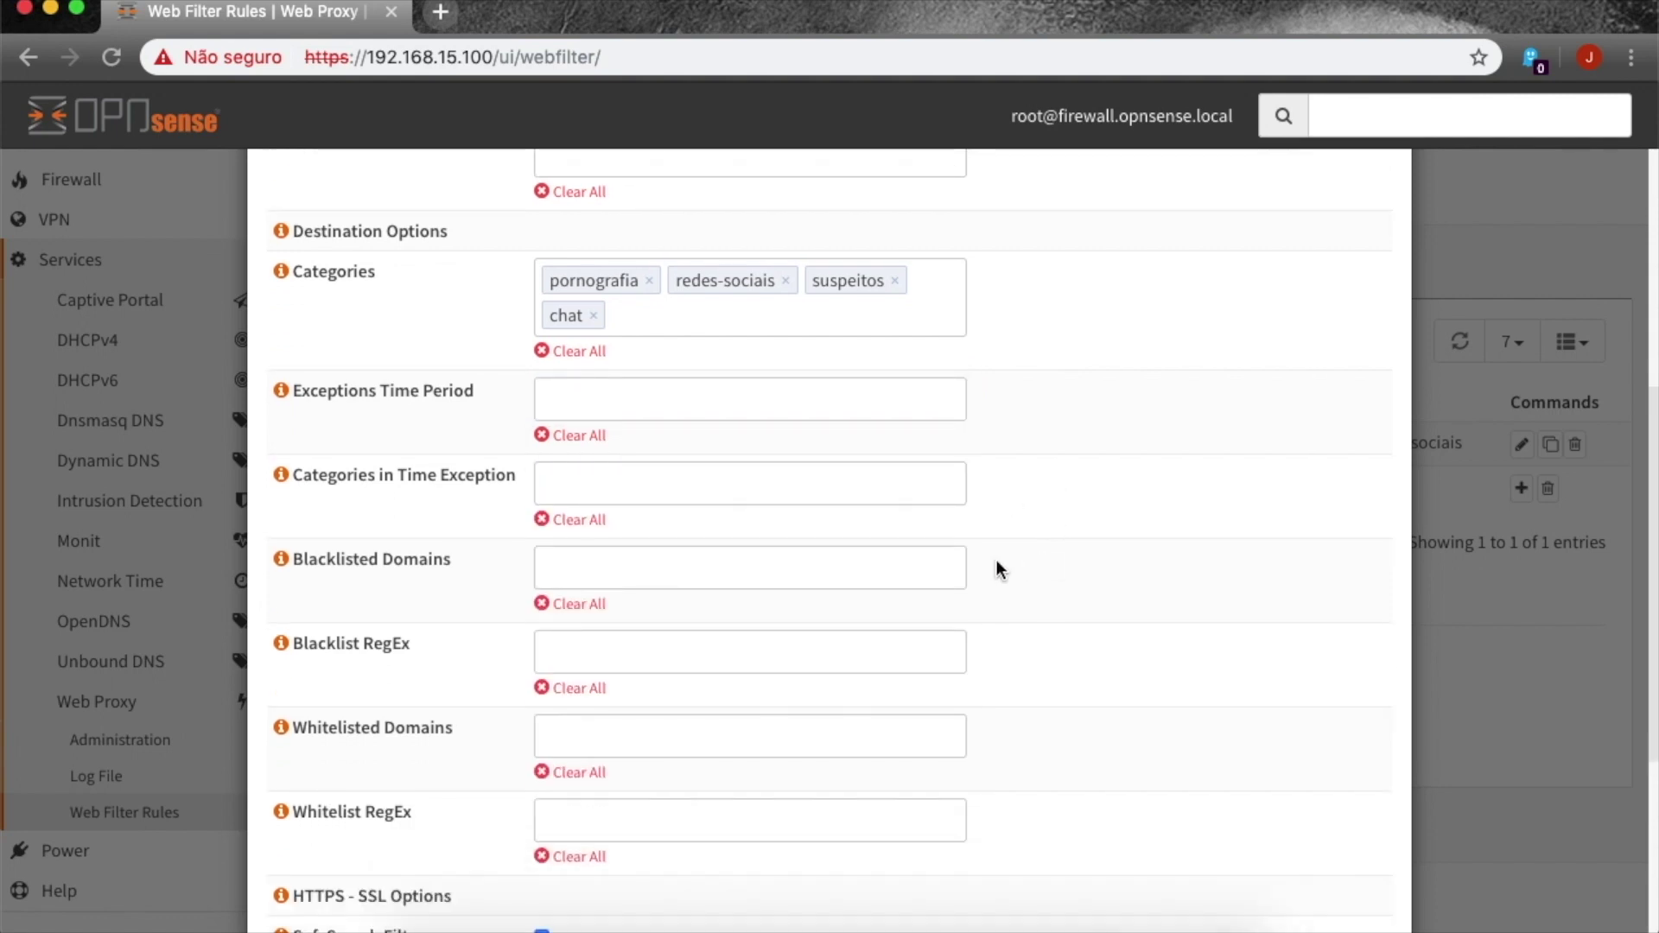
scroll(724, 588, "down", 1)
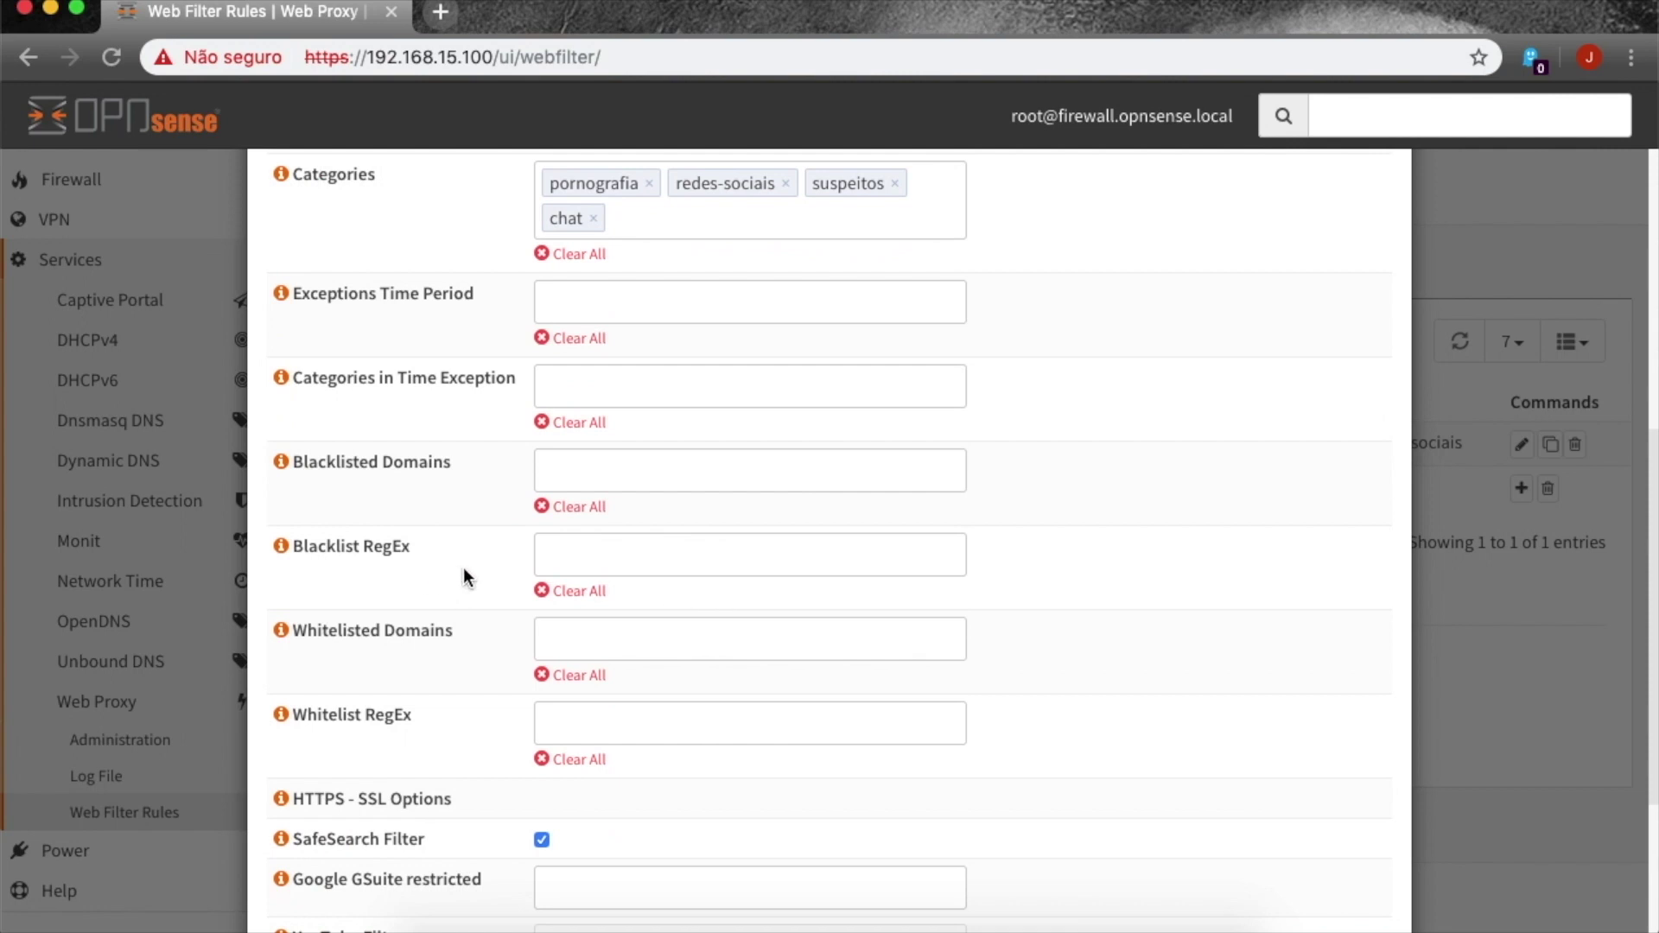
left_click(573, 550)
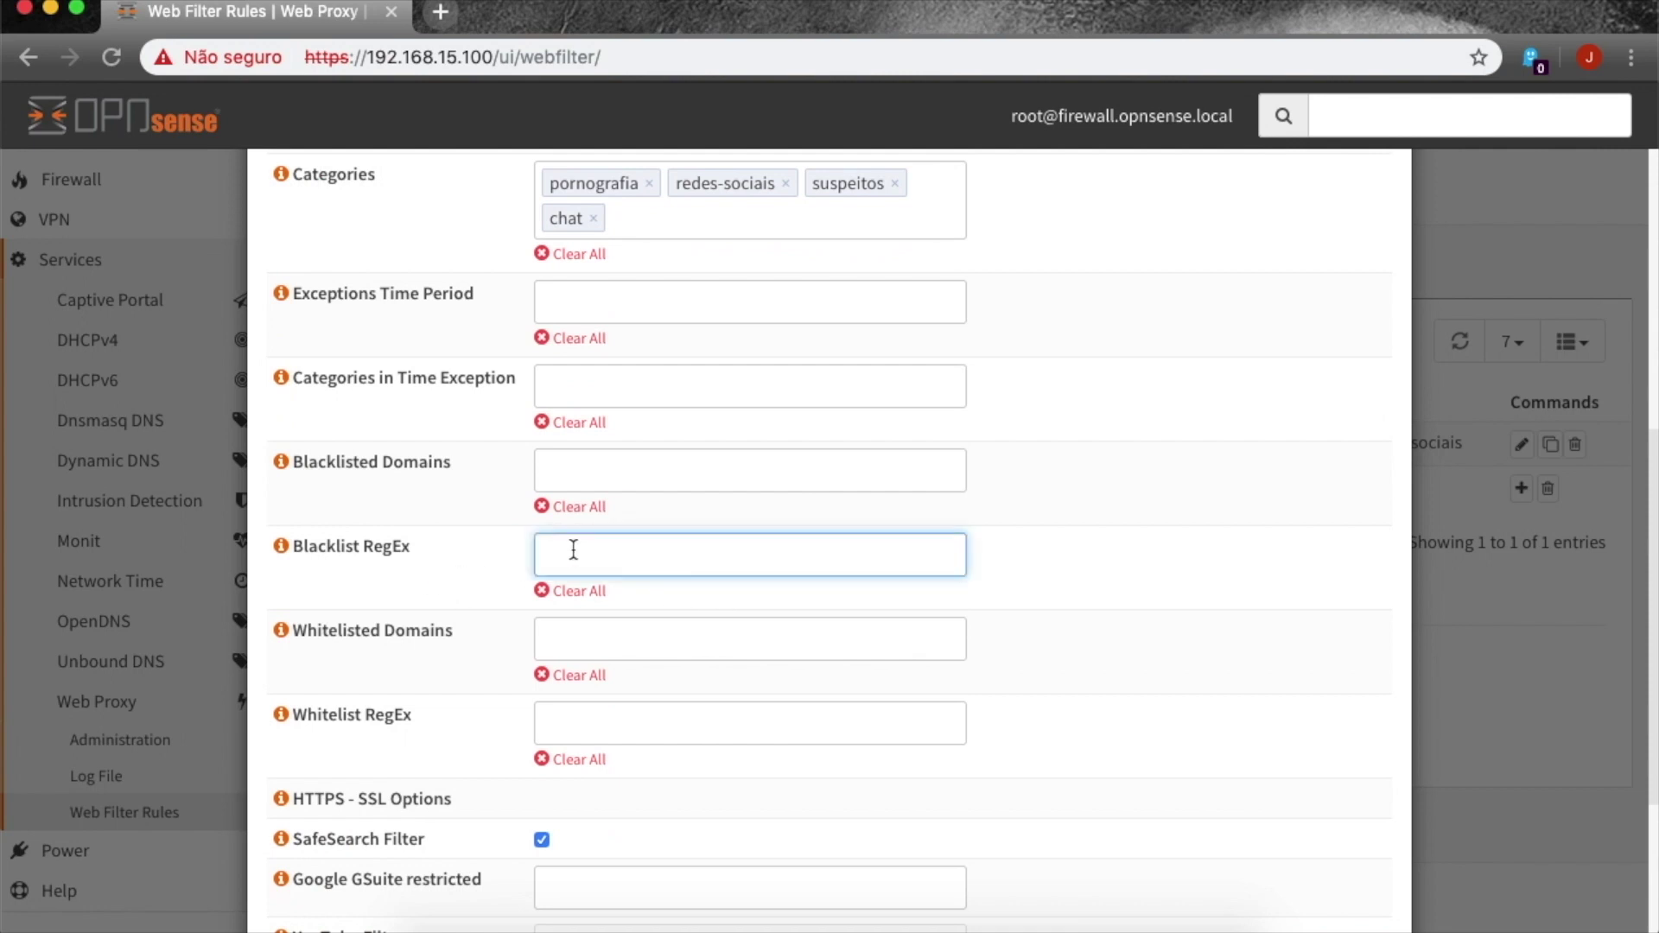
type("facebo")
key("BackSpace")
key("BackSpace")
type("c")
key("BackSpace")
type("book")
key("Return")
left_click(637, 637)
left_click(630, 553)
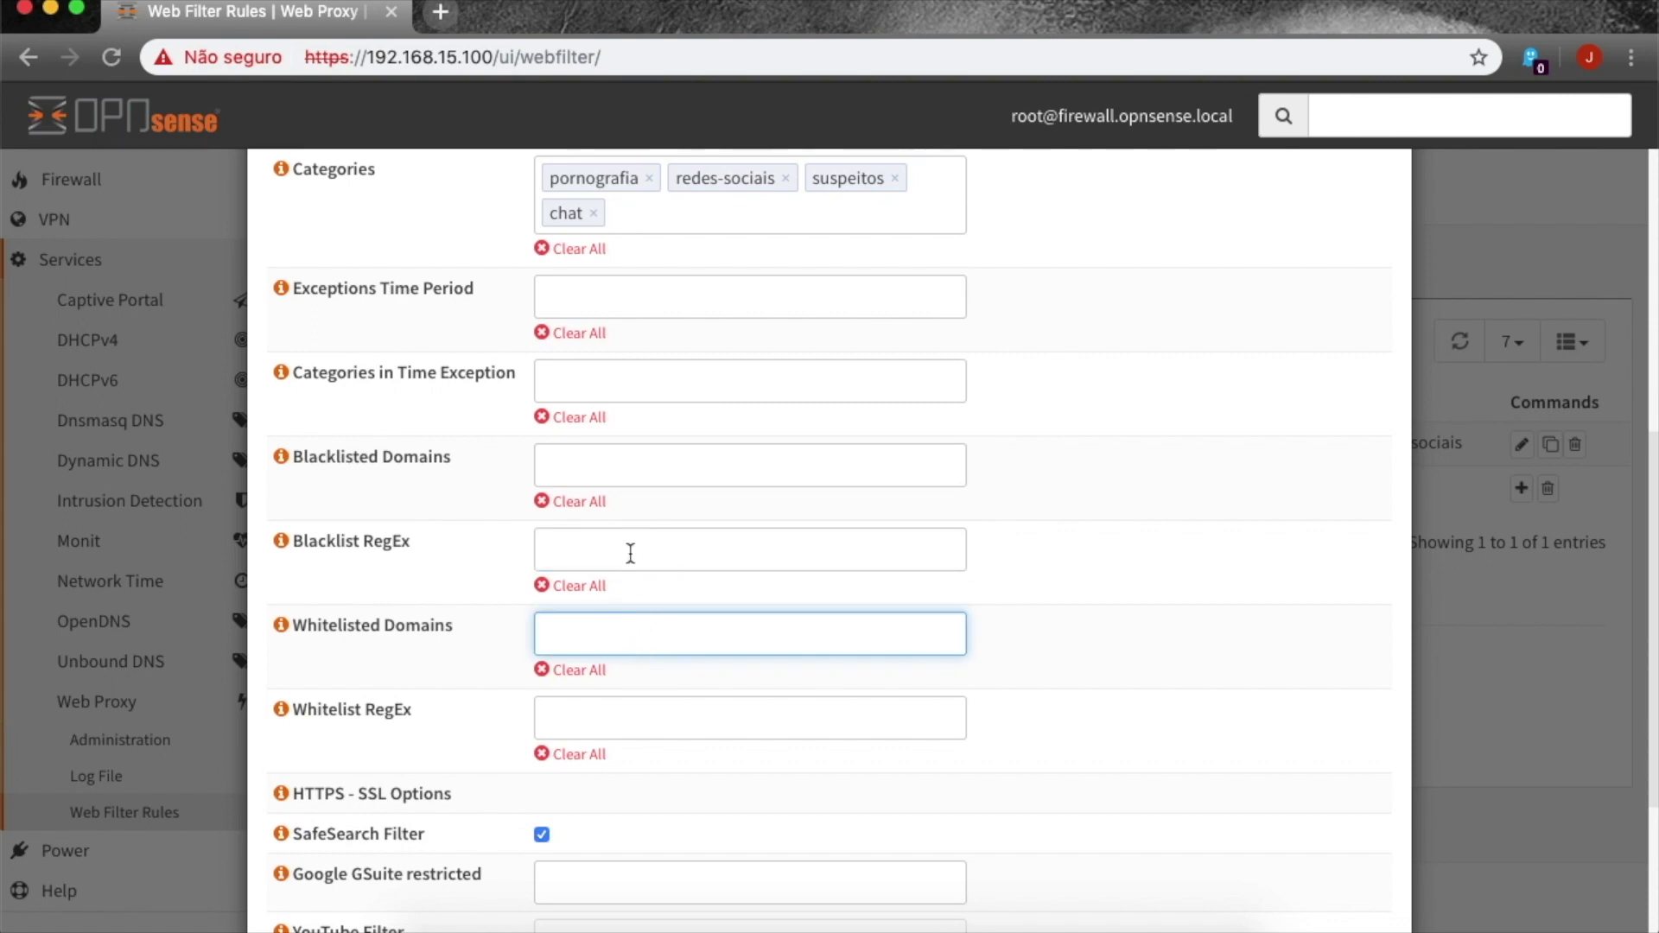
- Add linkedin.com to the rule's Whitelisted Domains, and remove it again
scroll(761, 536, "down", 3)
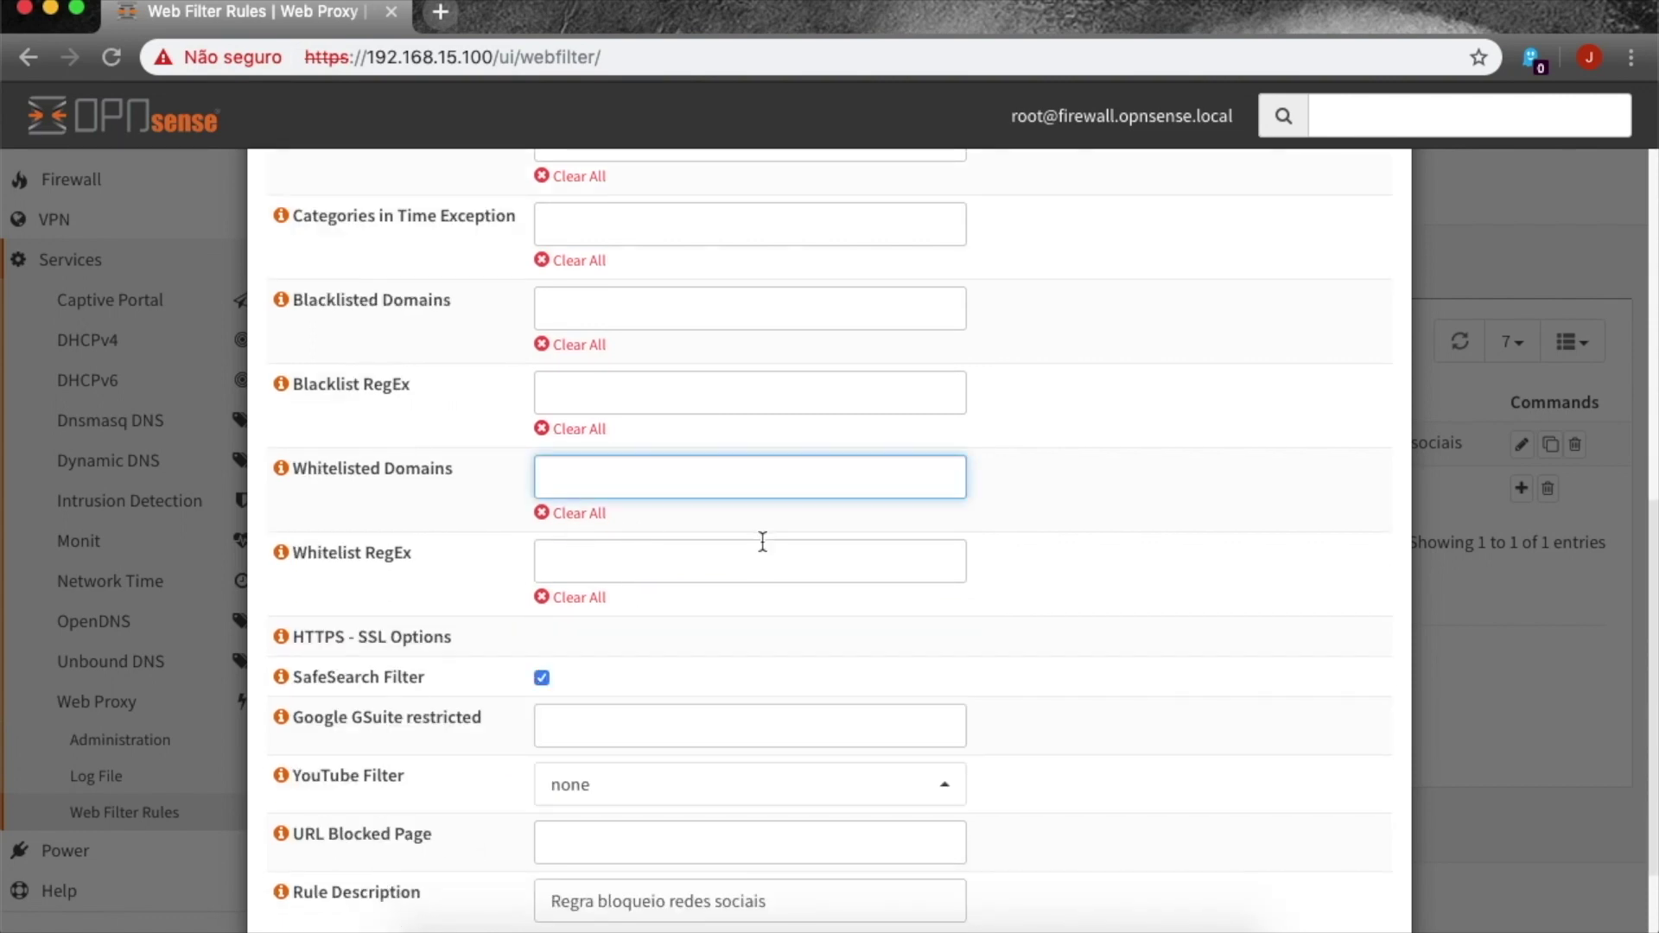
left_click(608, 471)
scroll(609, 485, "up", 3)
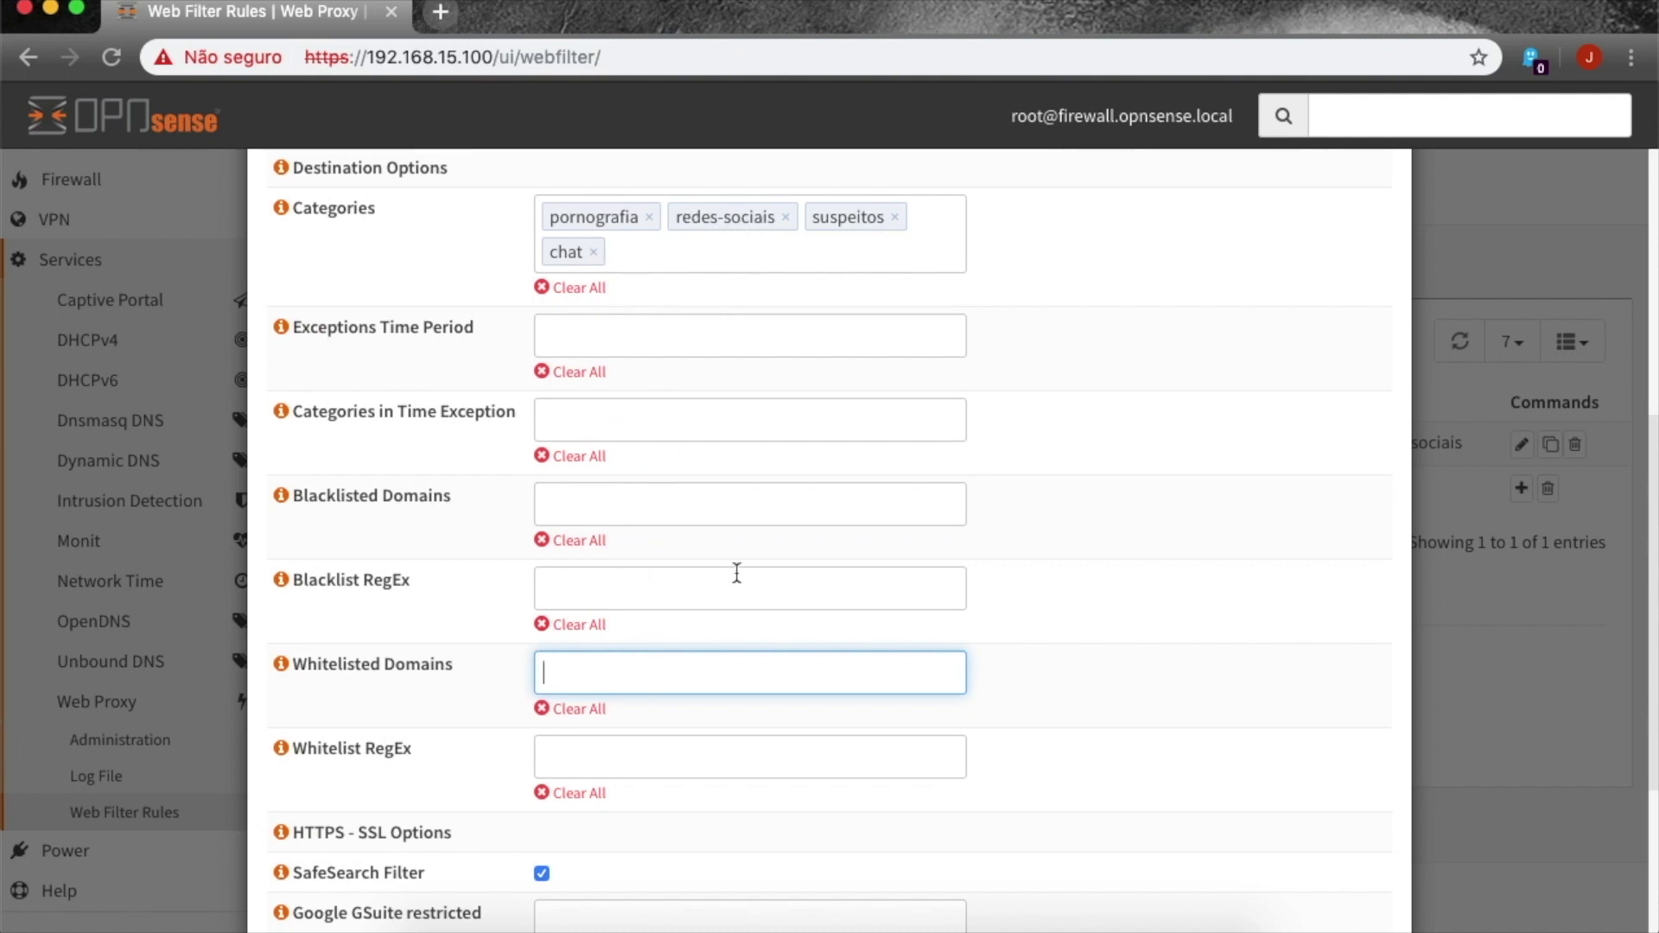
left_click(751, 672)
type("linkedin.com")
key("Return")
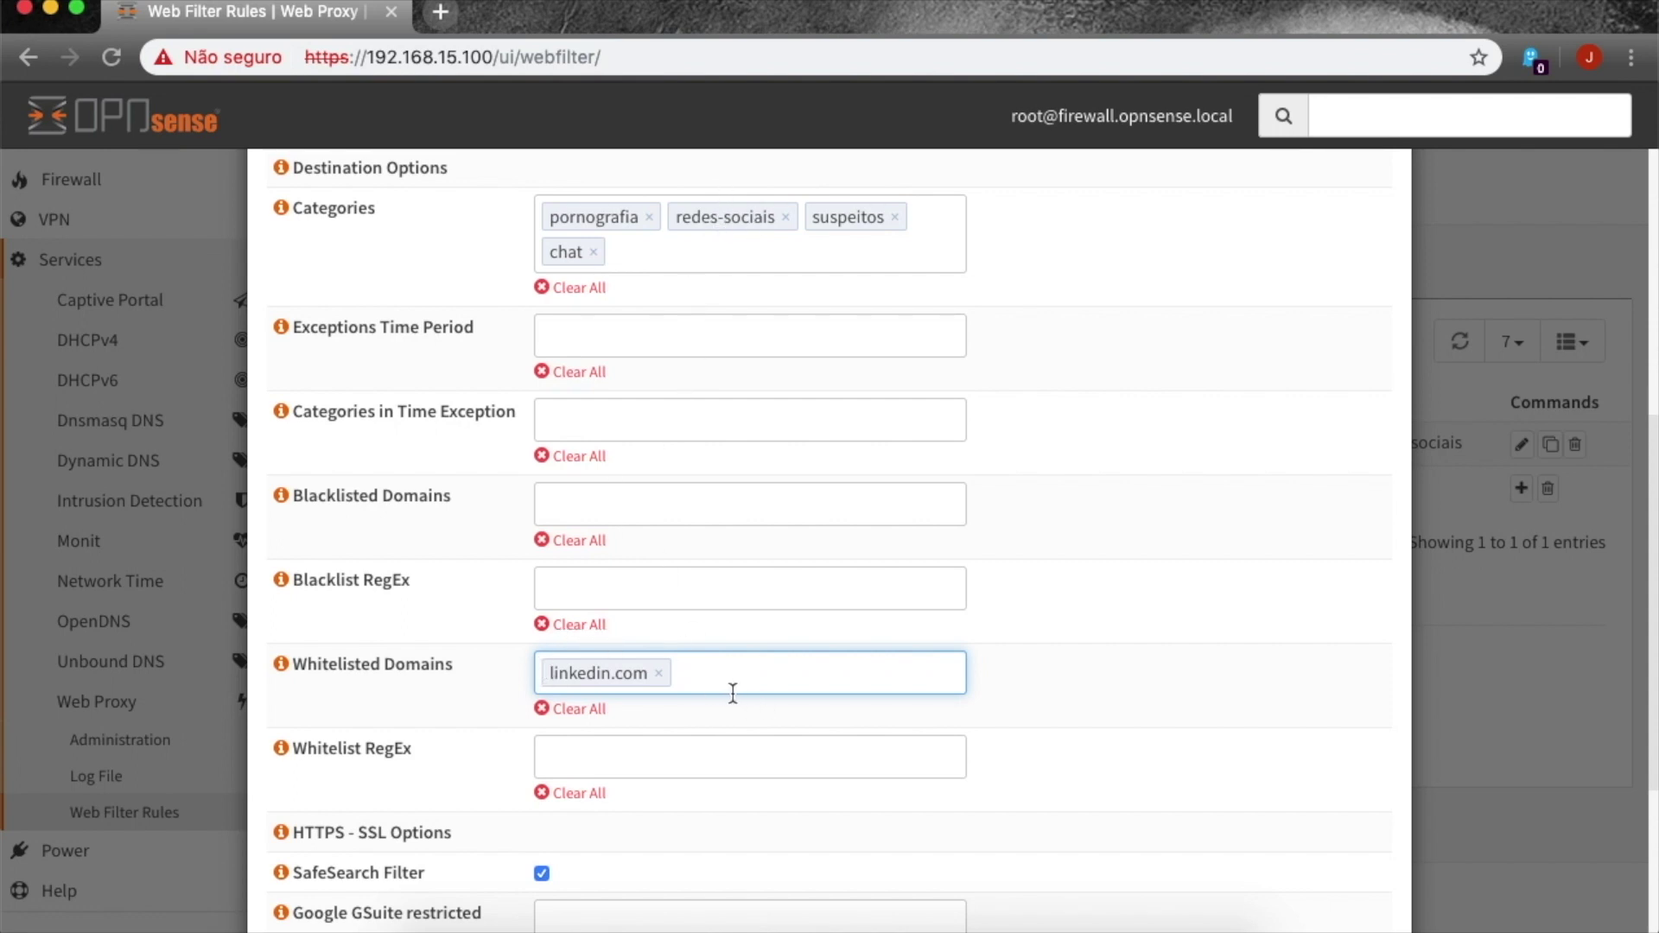
scroll(735, 691, "down", 1)
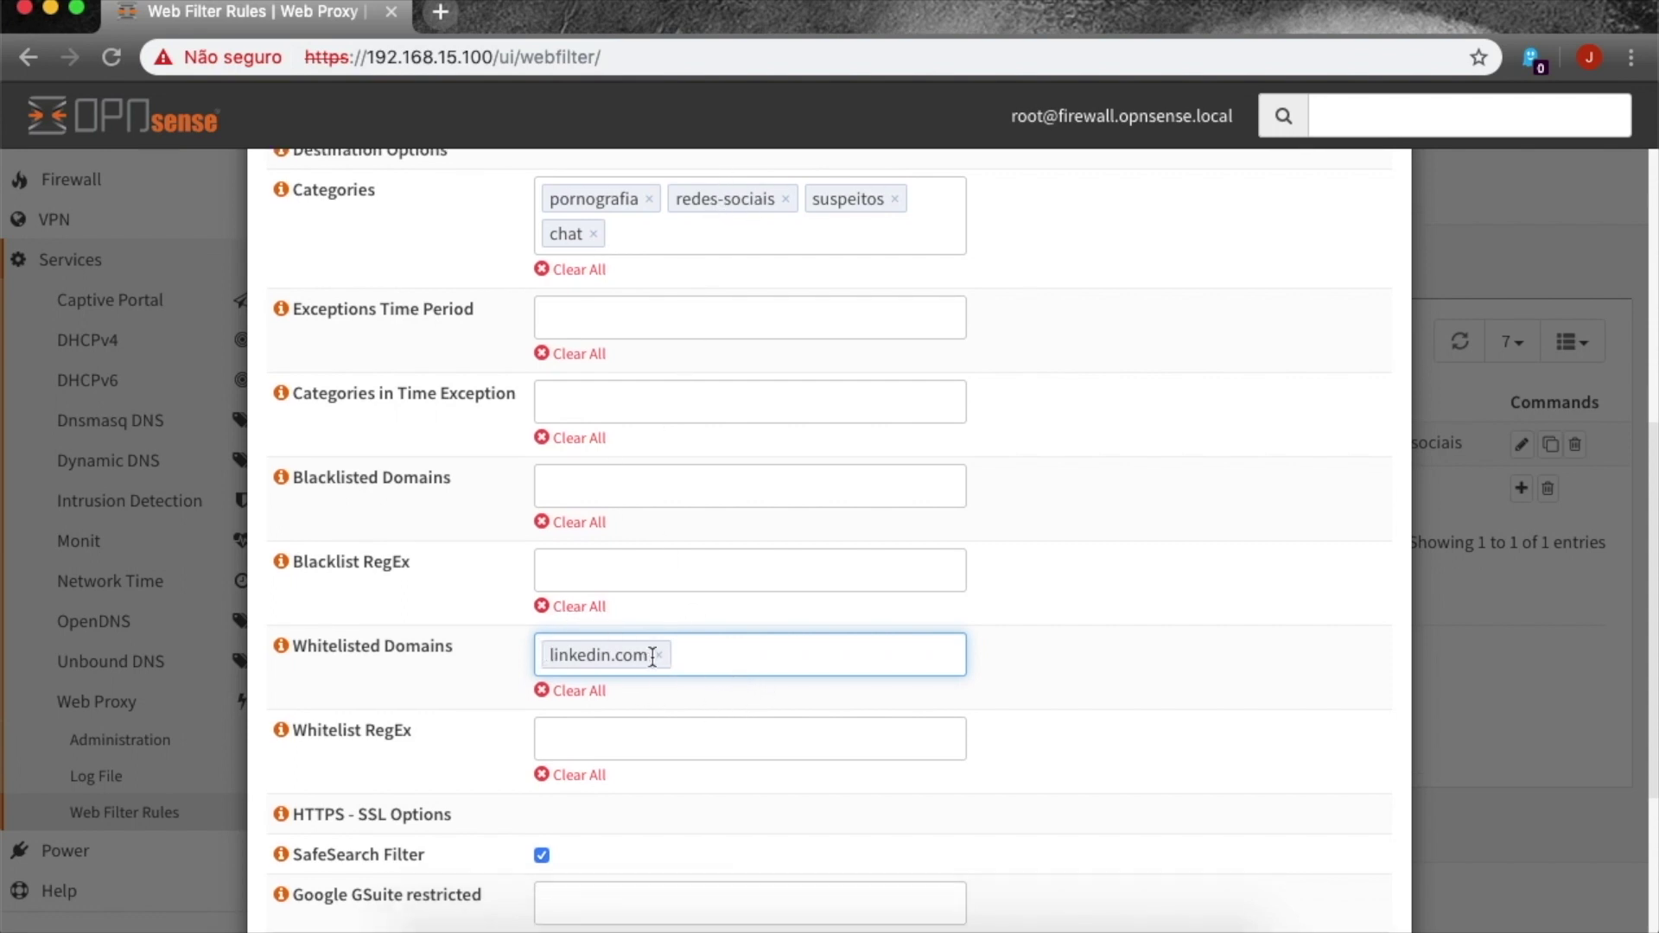
key("BackSpace")
- Add linkedin as a Whitelist RegEx entry of the rule
left_click(659, 736)
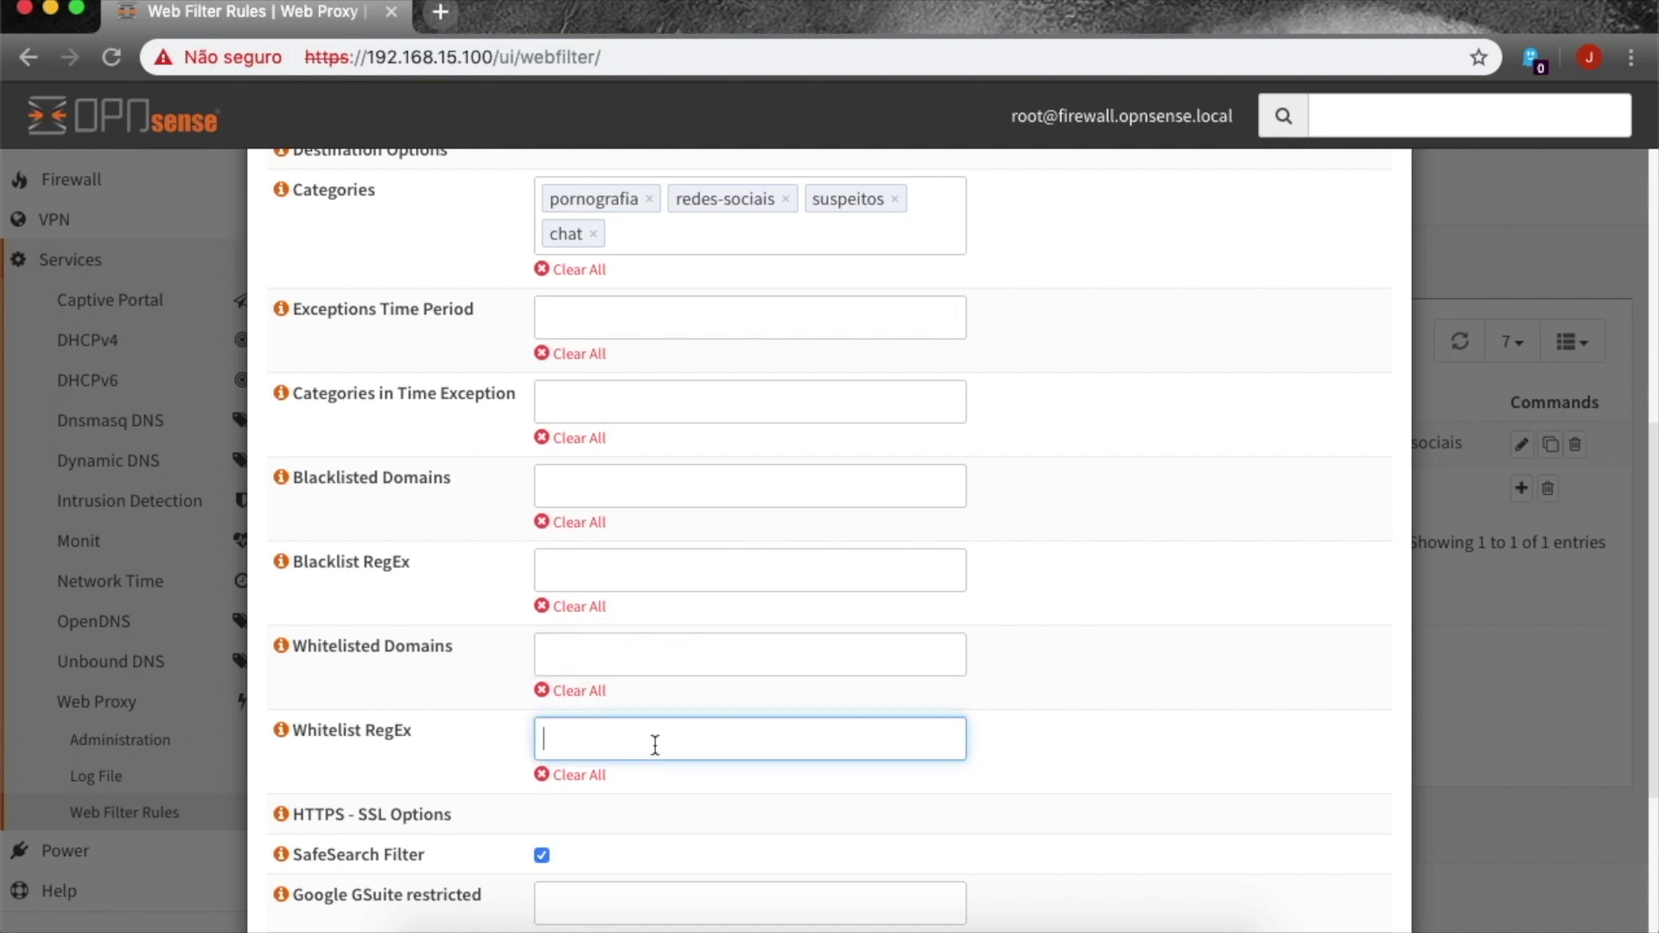
type("linkedin")
key("Return")
scroll(1047, 766, "down", 2)
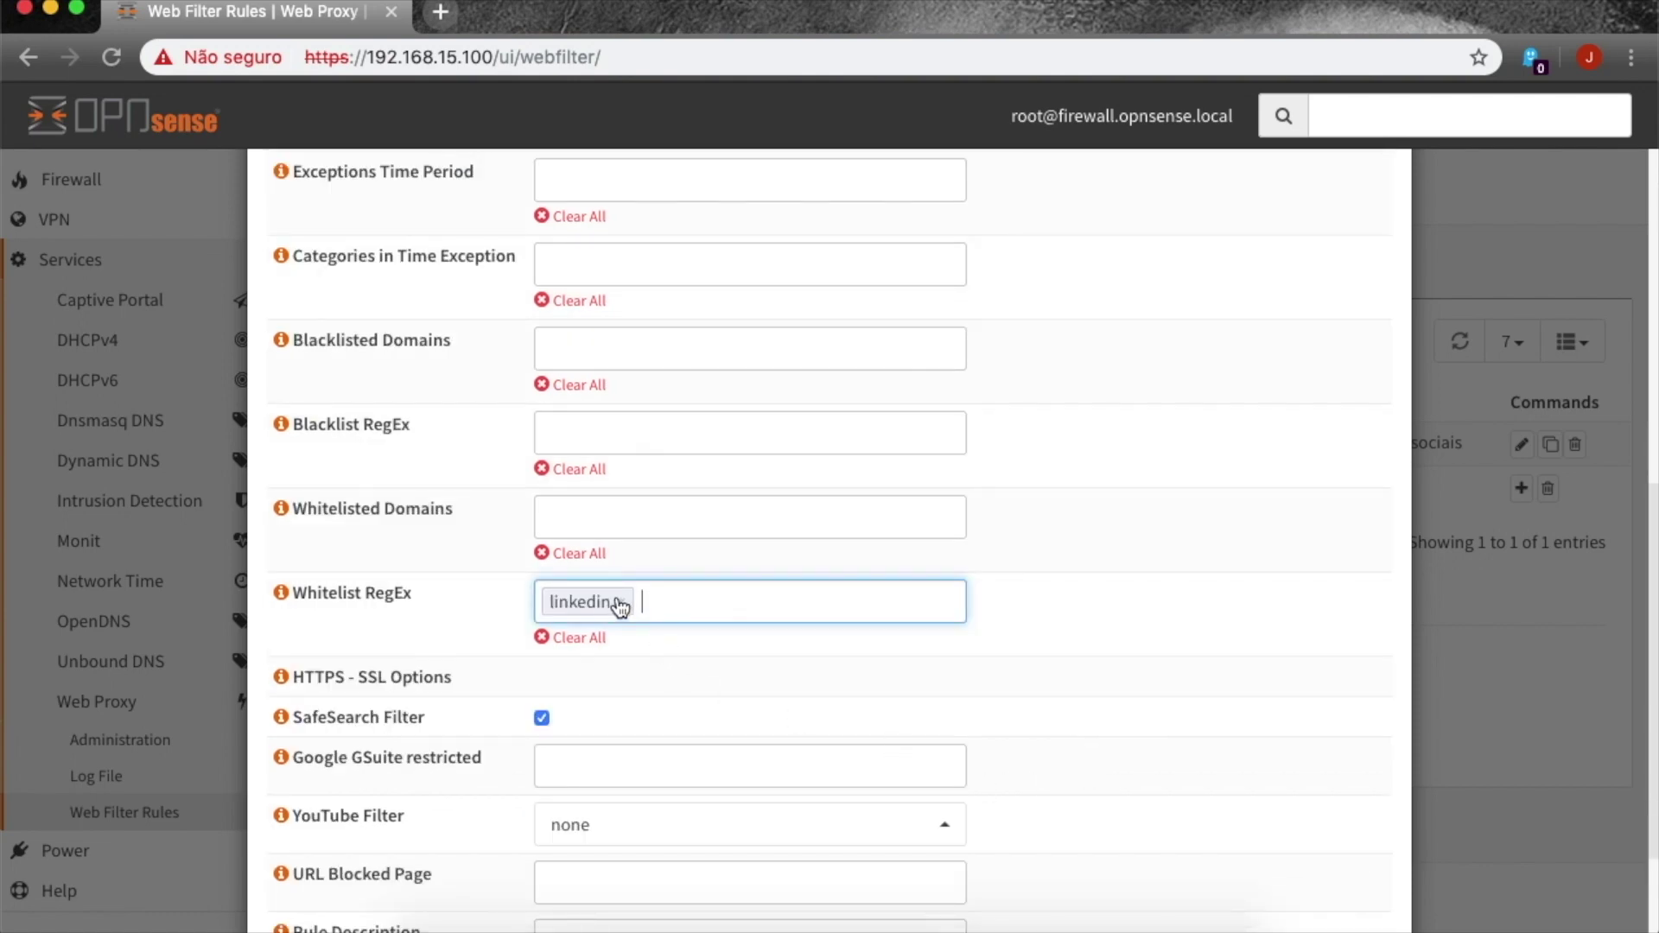
- Enter cloudfence.com.br as the rule's Google GSuite restricted domain, and clear it again
scroll(777, 601, "down", 2)
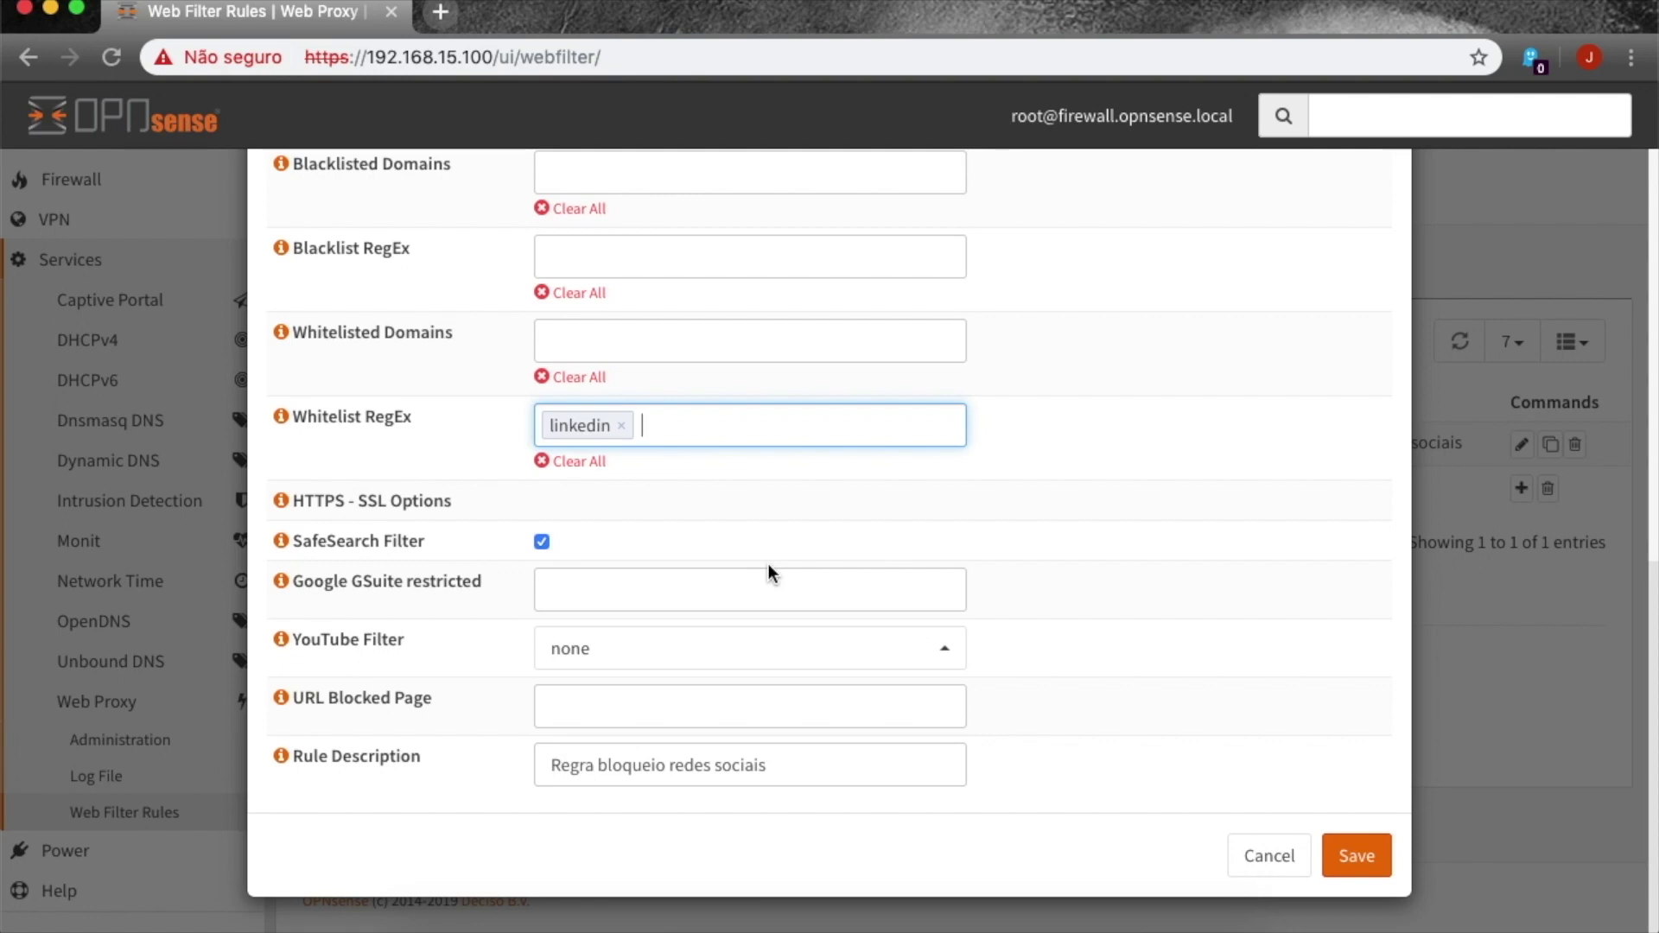
left_click_drag(298, 576, 394, 581)
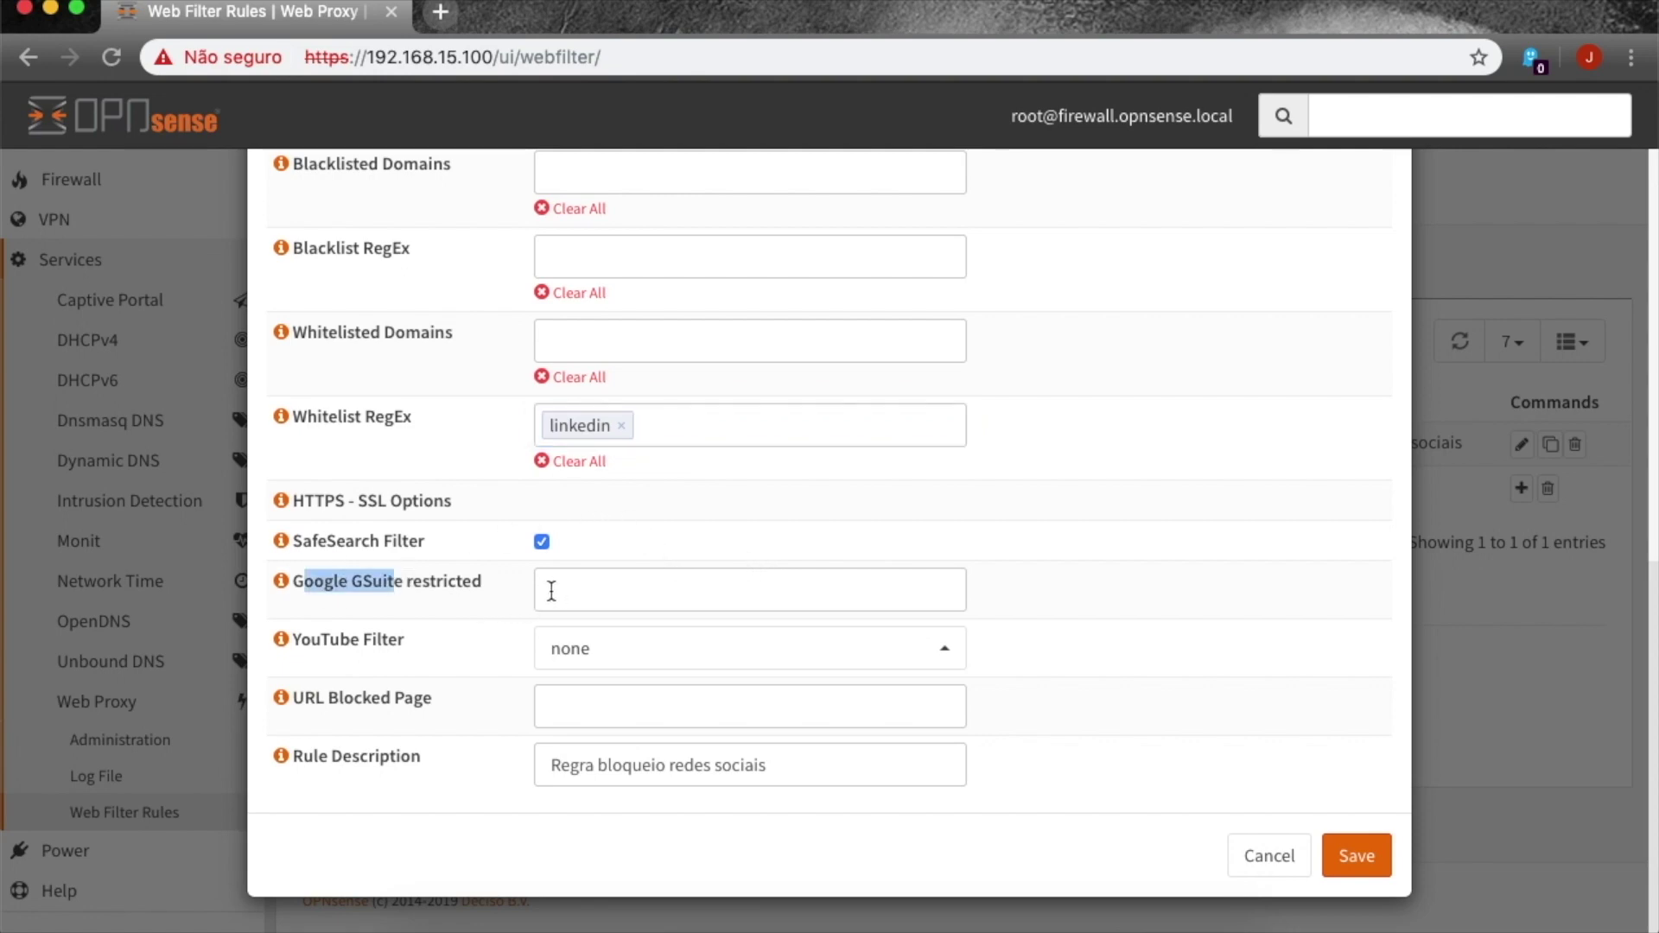
left_click(626, 593)
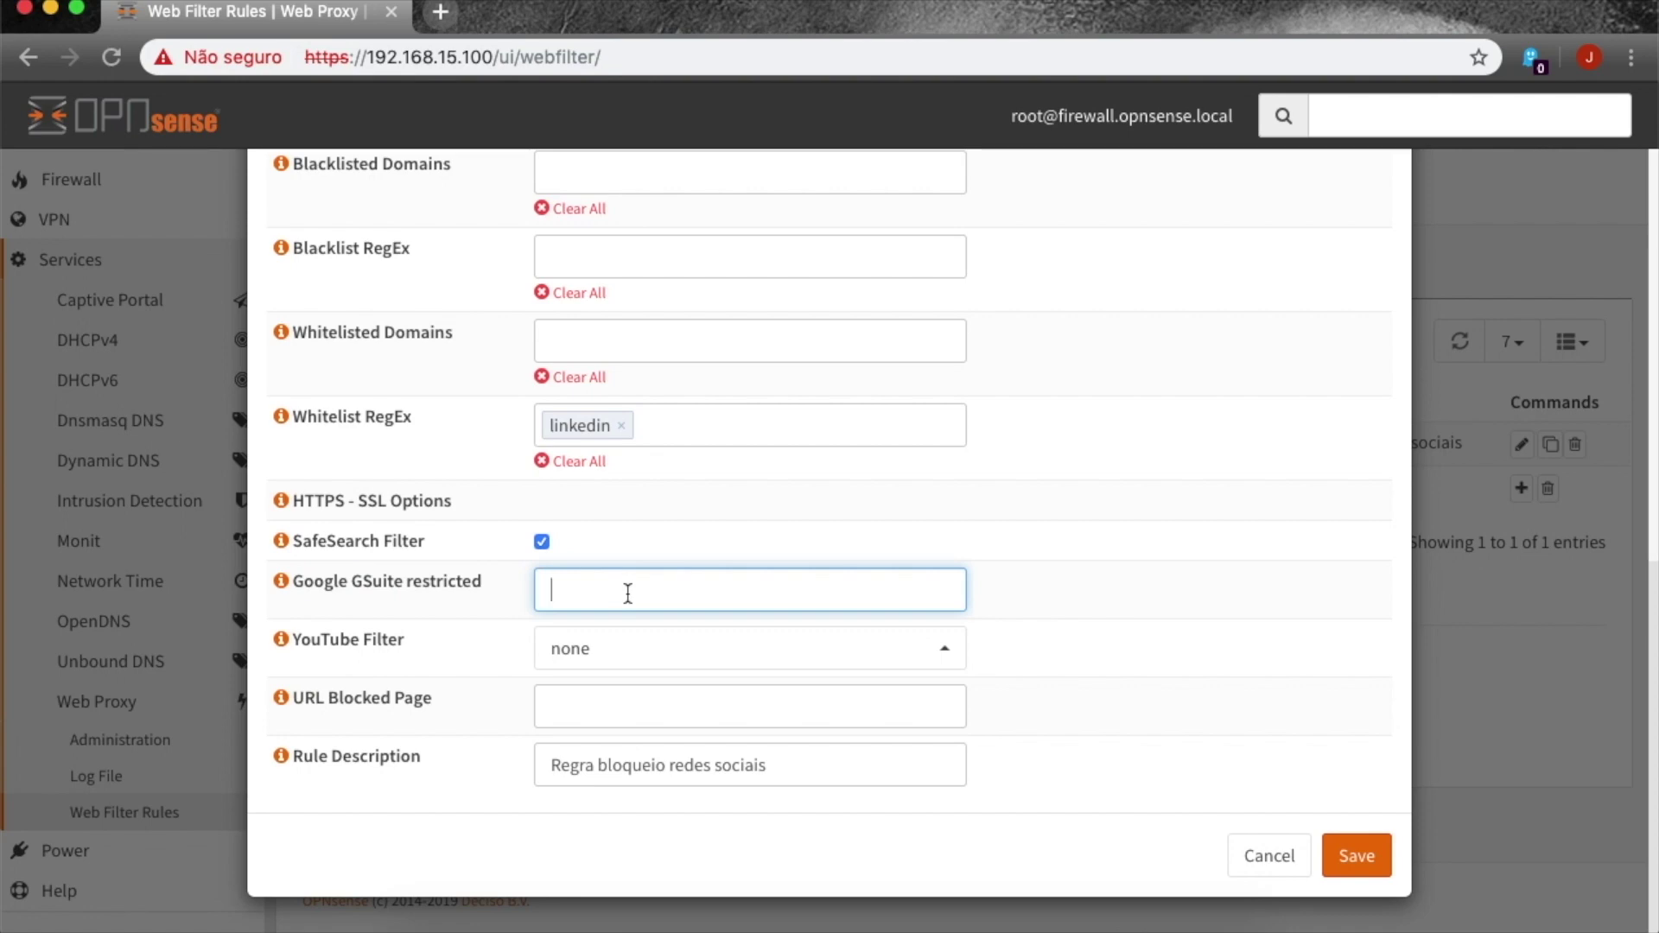
type("cloudfence.com.br")
key("super+a")
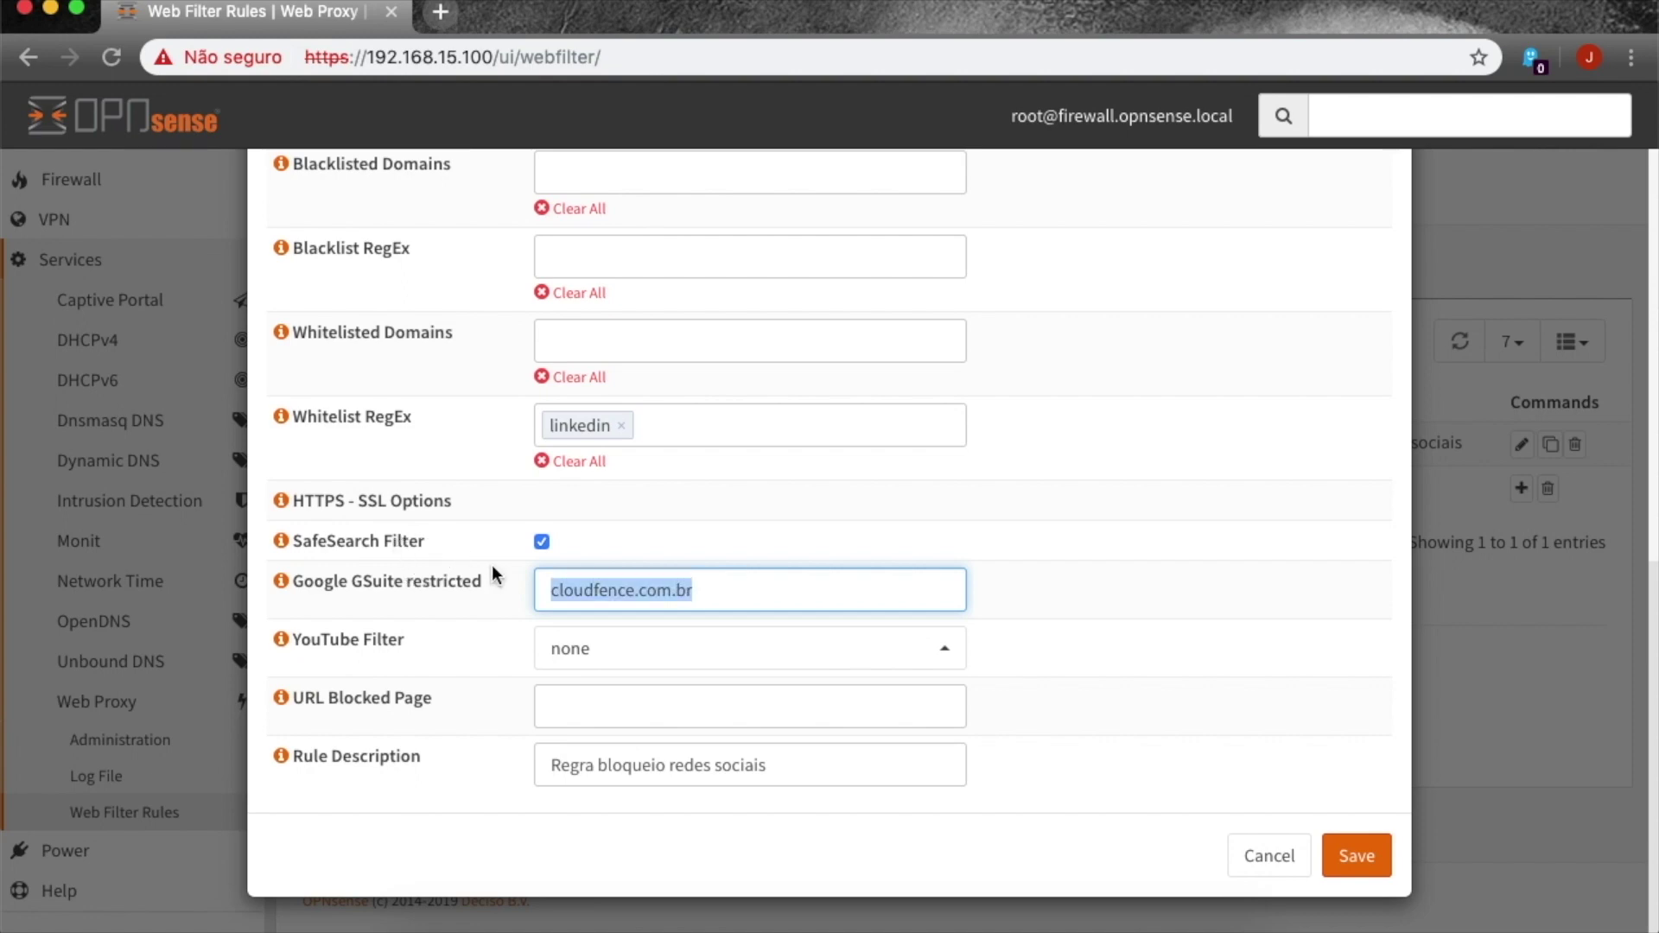
key("BackSpace")
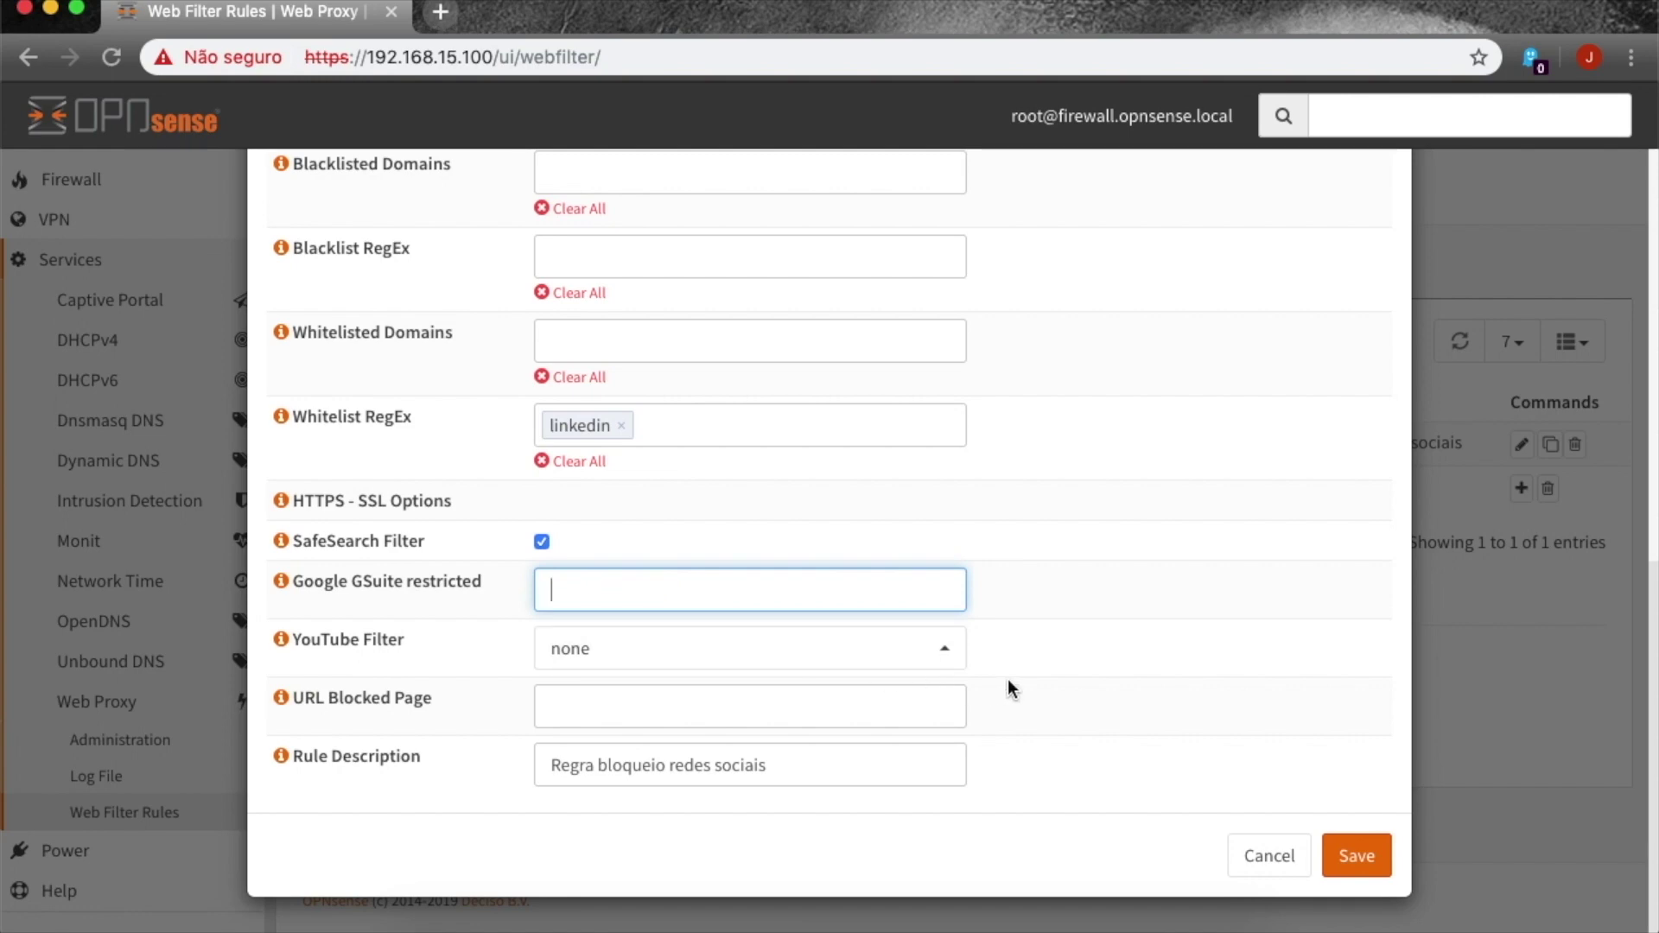
- Review the rule's YouTube Filter options, URL Blocked Page and Rule Description without changing any of them
left_click(942, 647)
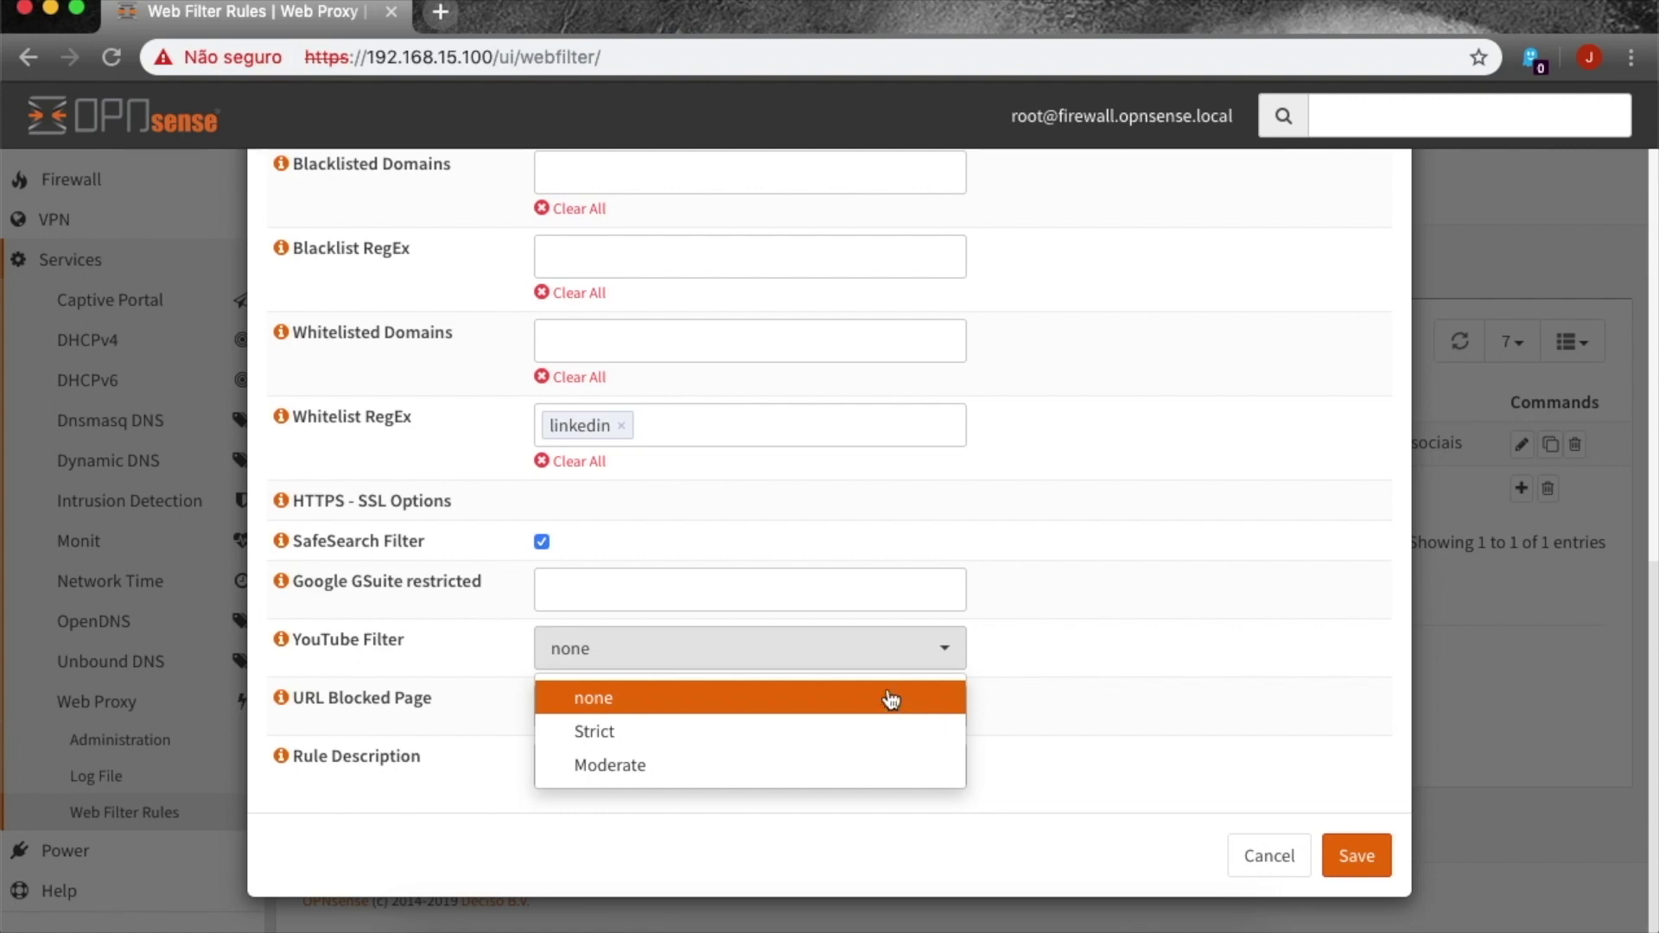
left_click(1025, 674)
left_click(732, 704)
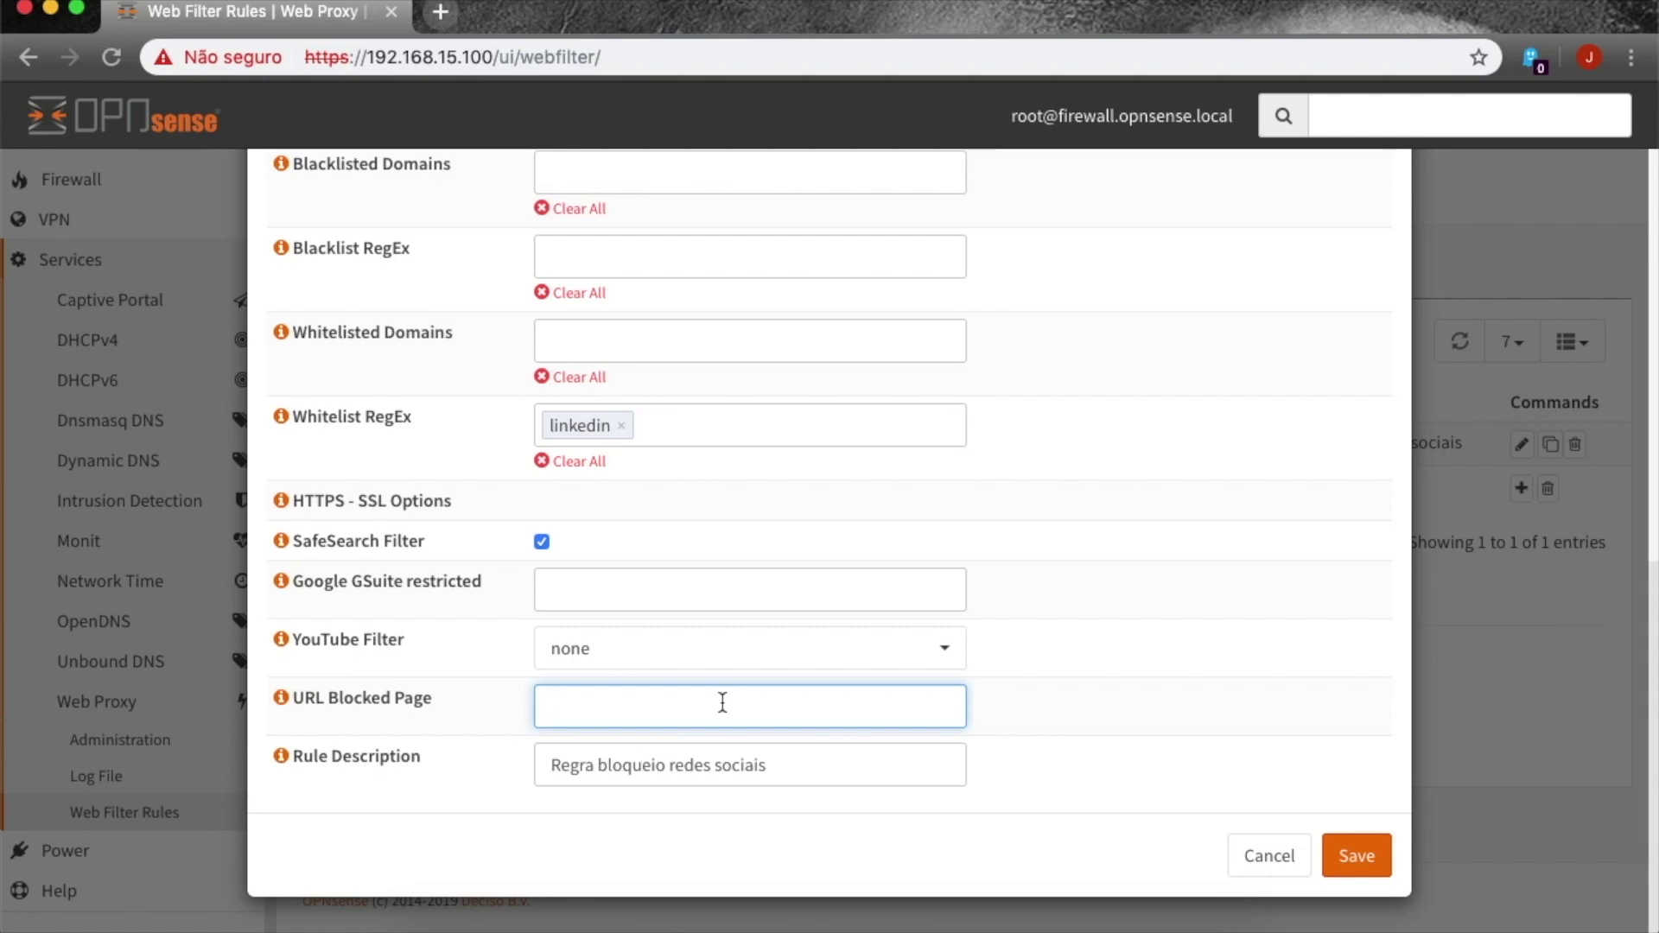
left_click_drag(782, 764, 461, 776)
- Save the edited web filter rule and apply the changes to the proxy
left_click(1357, 855)
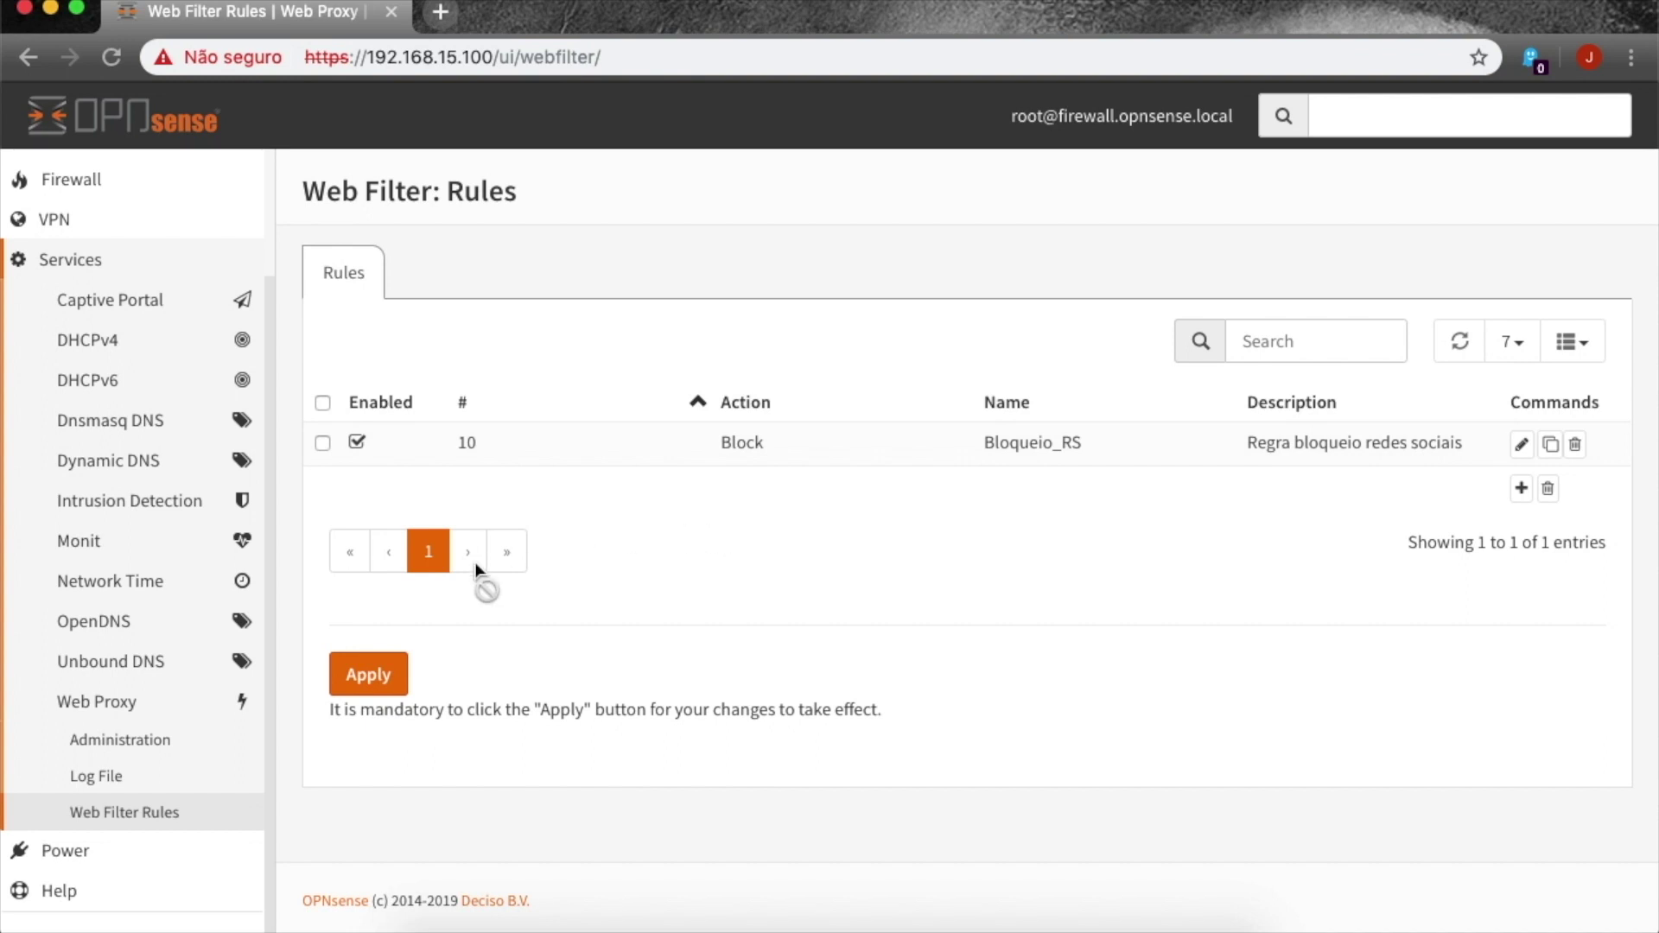
left_click(356, 674)
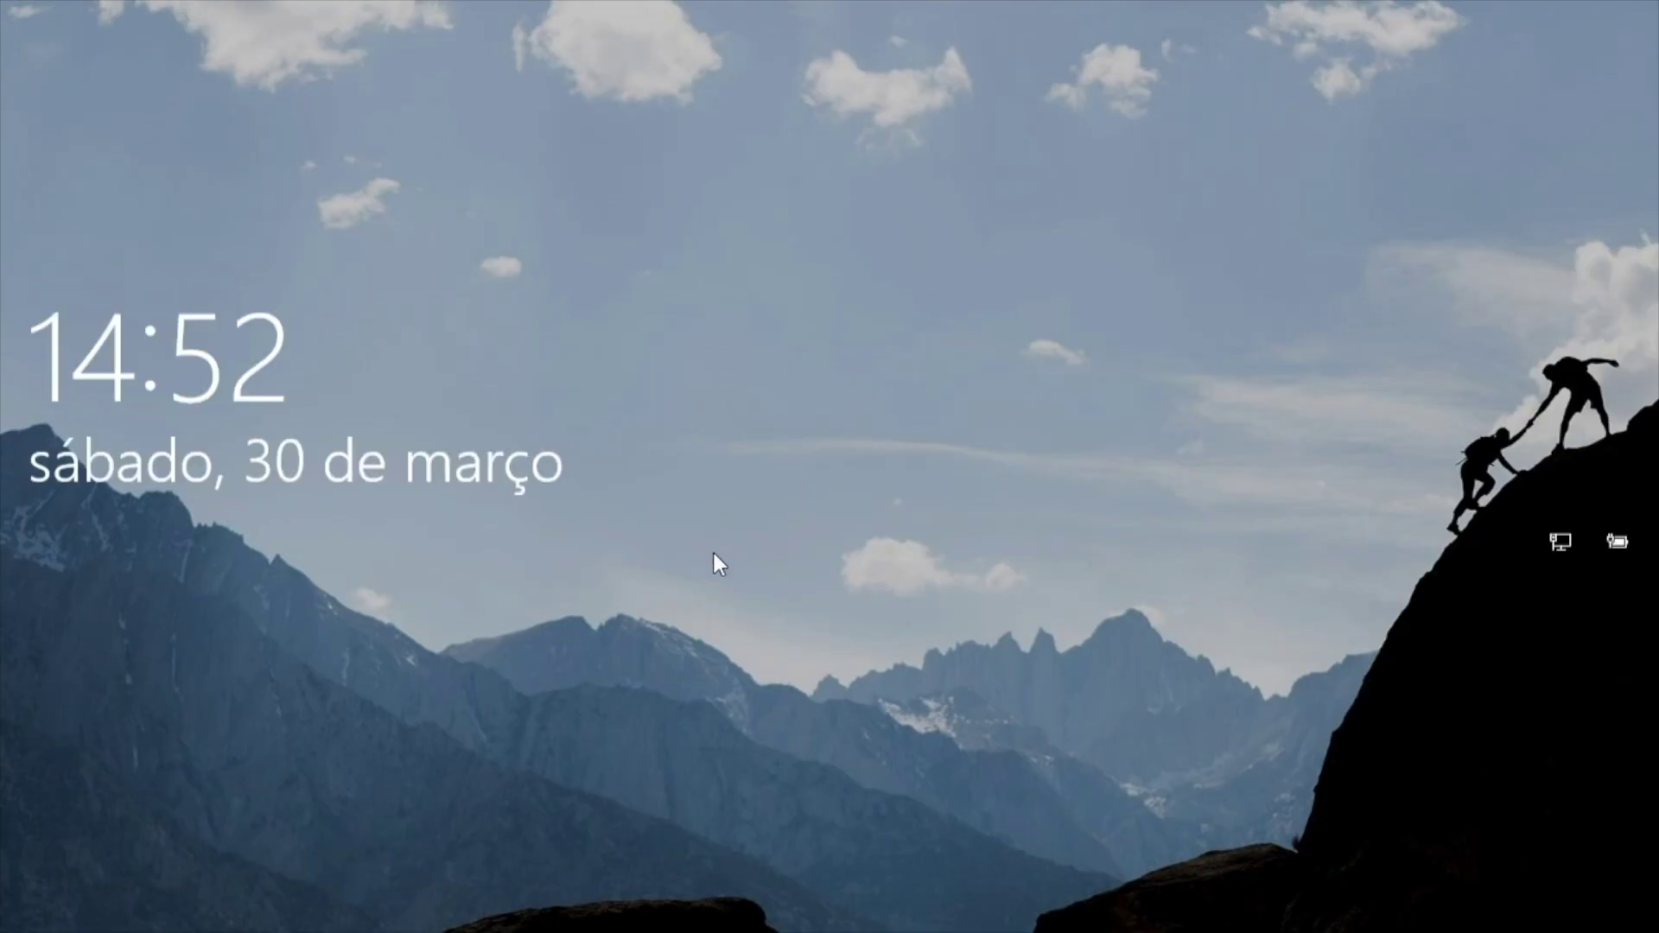
- Switch to the Windows 10 client and sign in as the preselected domain user with the account password
left_click(714, 555)
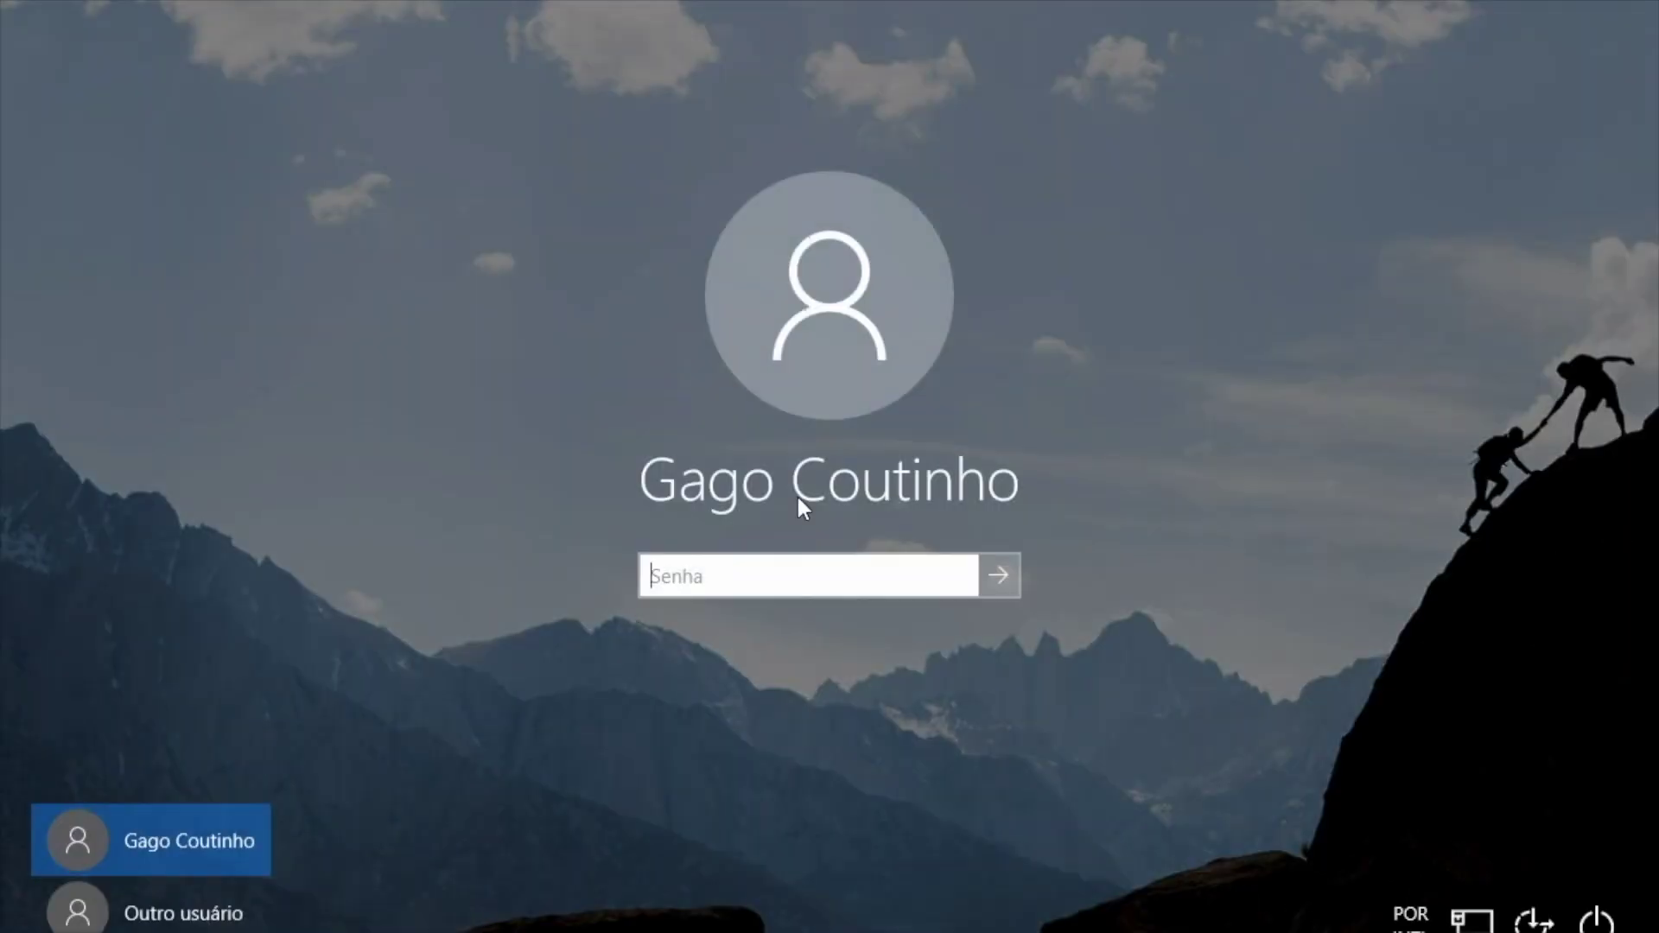
key("Return")
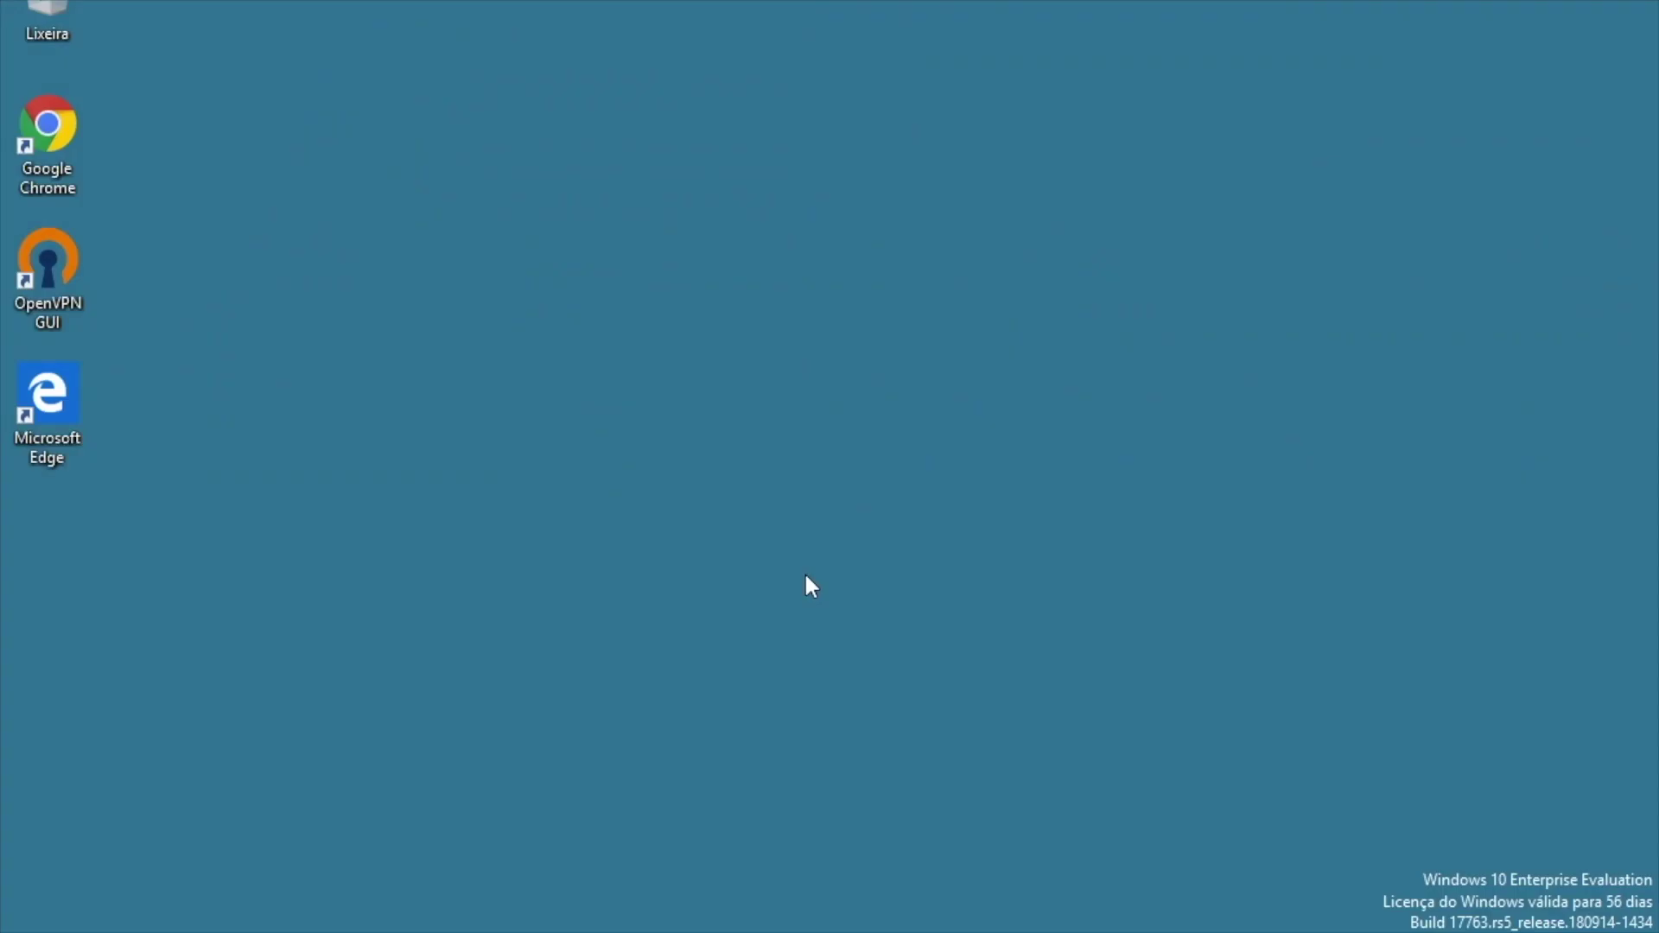
double_click(71, 131)
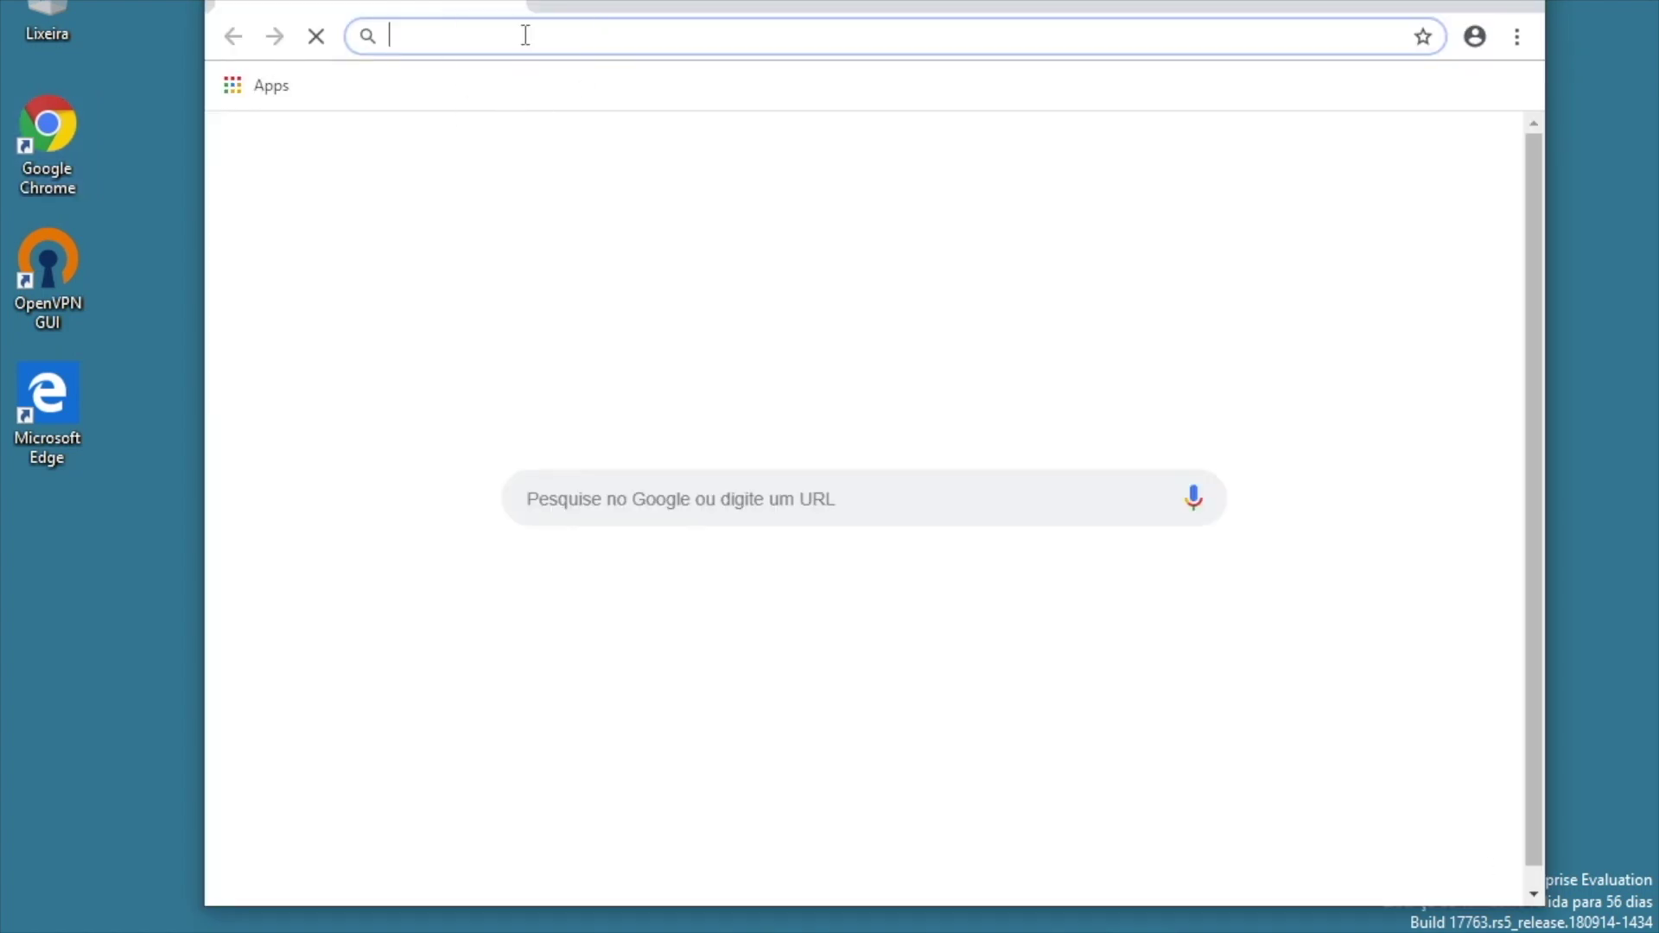
type("www.opnsense.org")
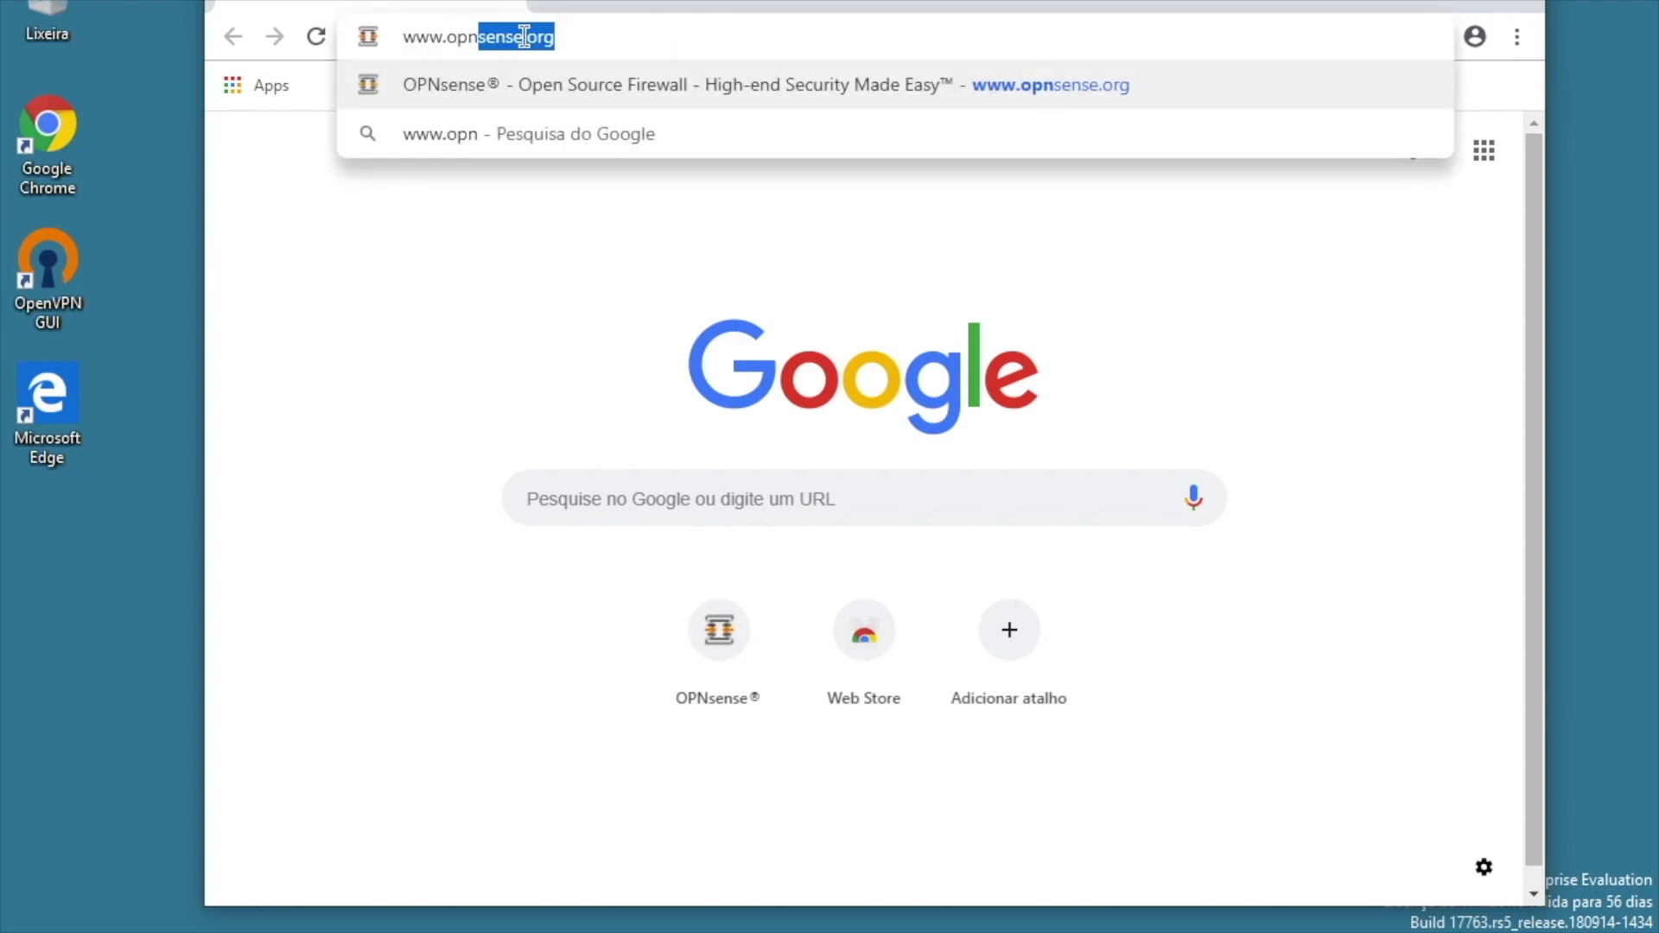
key("Return")
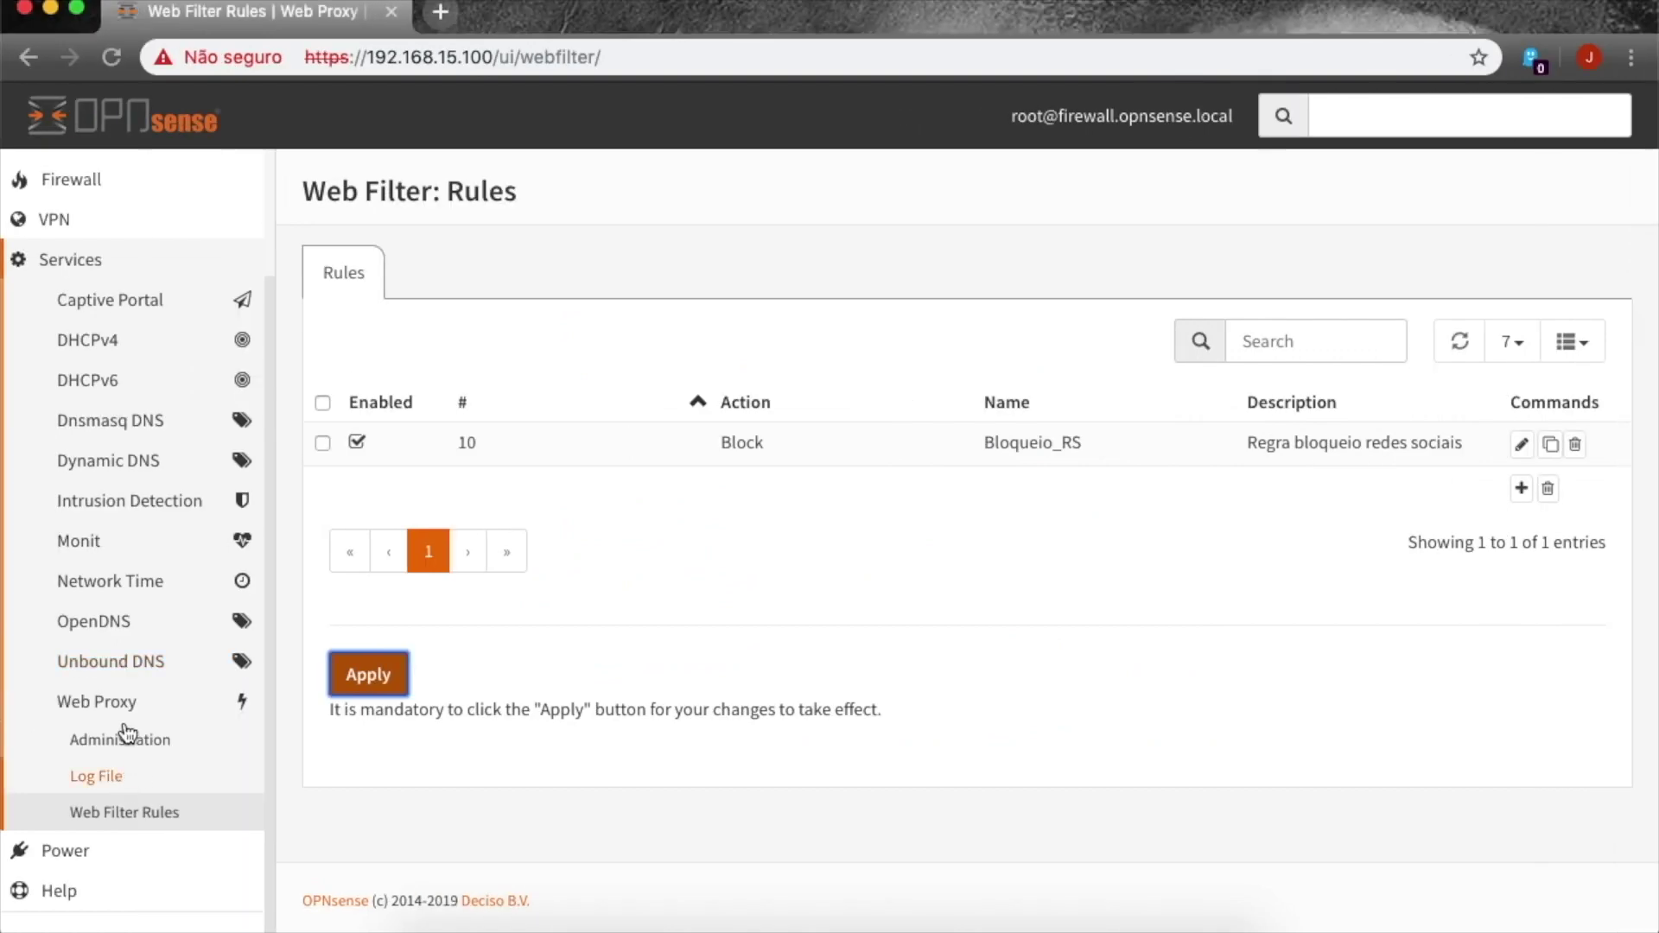
- Switch back to OPNsense and open the Access log of the Web Proxy
left_click(115, 790)
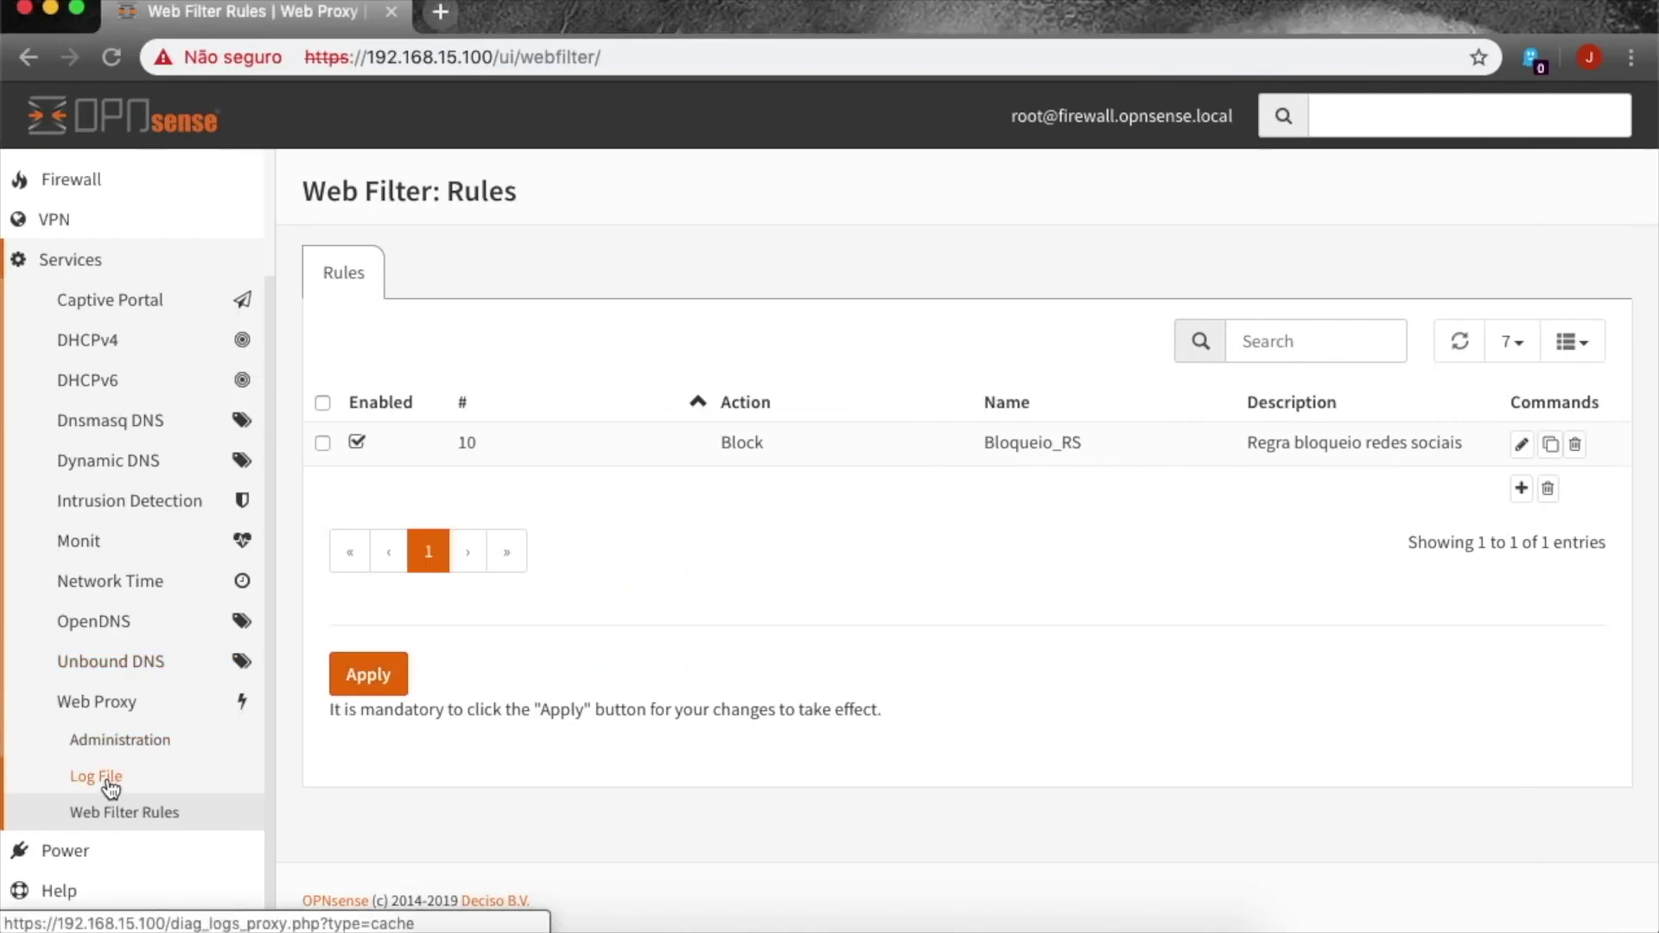
left_click(107, 776)
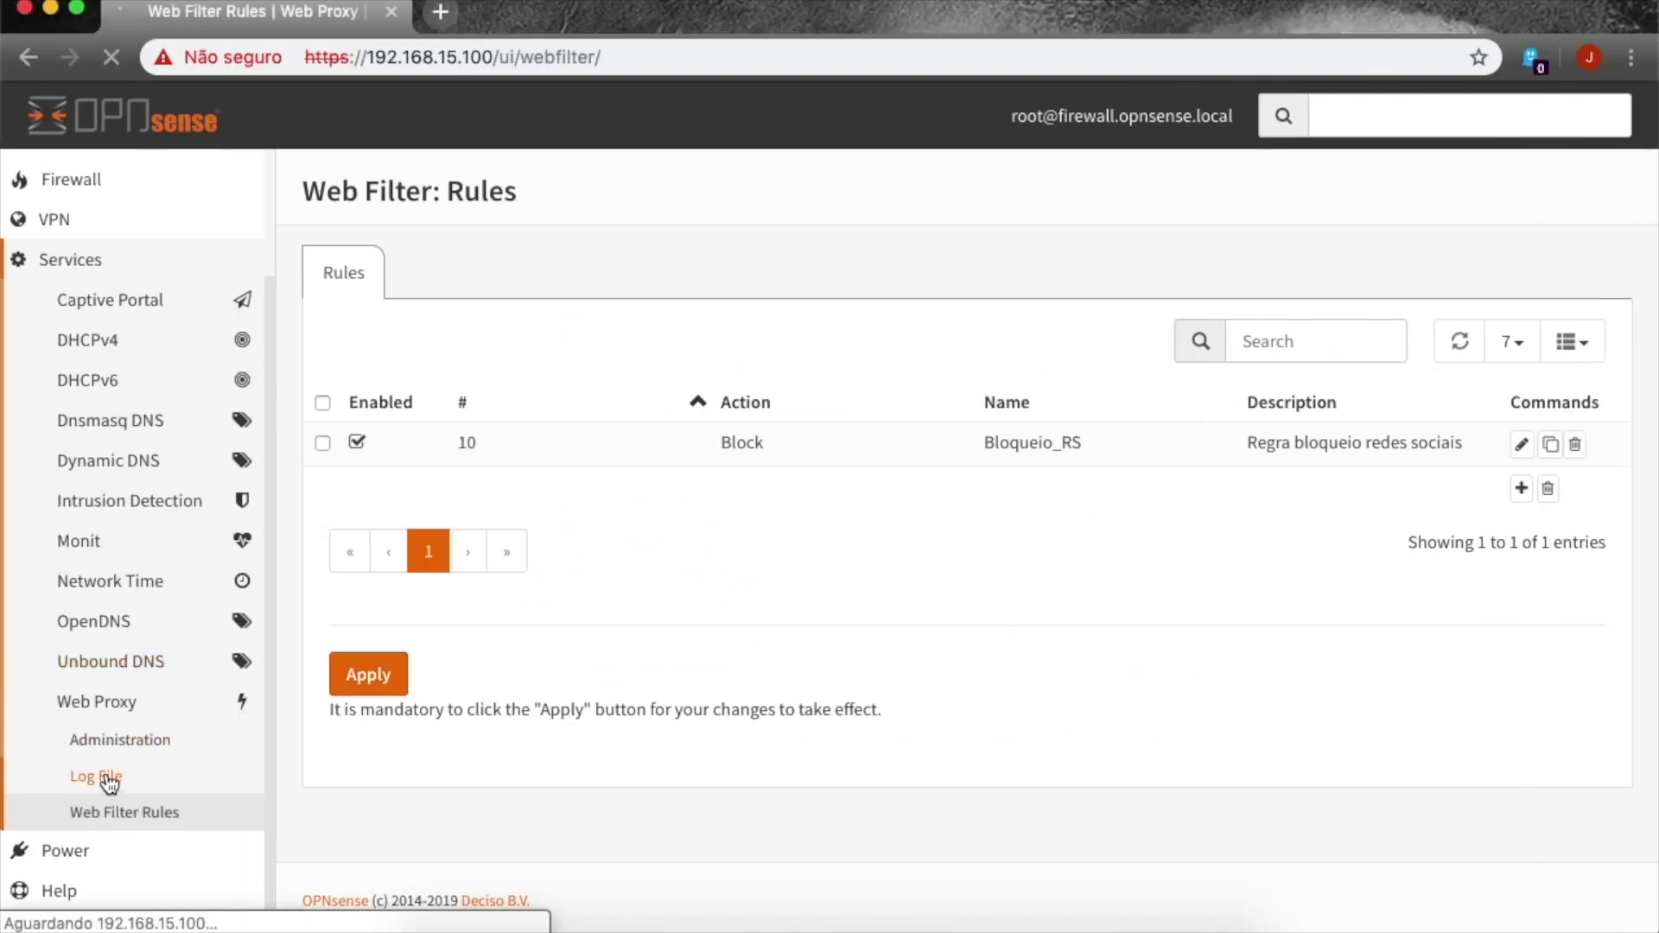
scroll(901, 641, "down", 5)
scroll(901, 622, "up", 5)
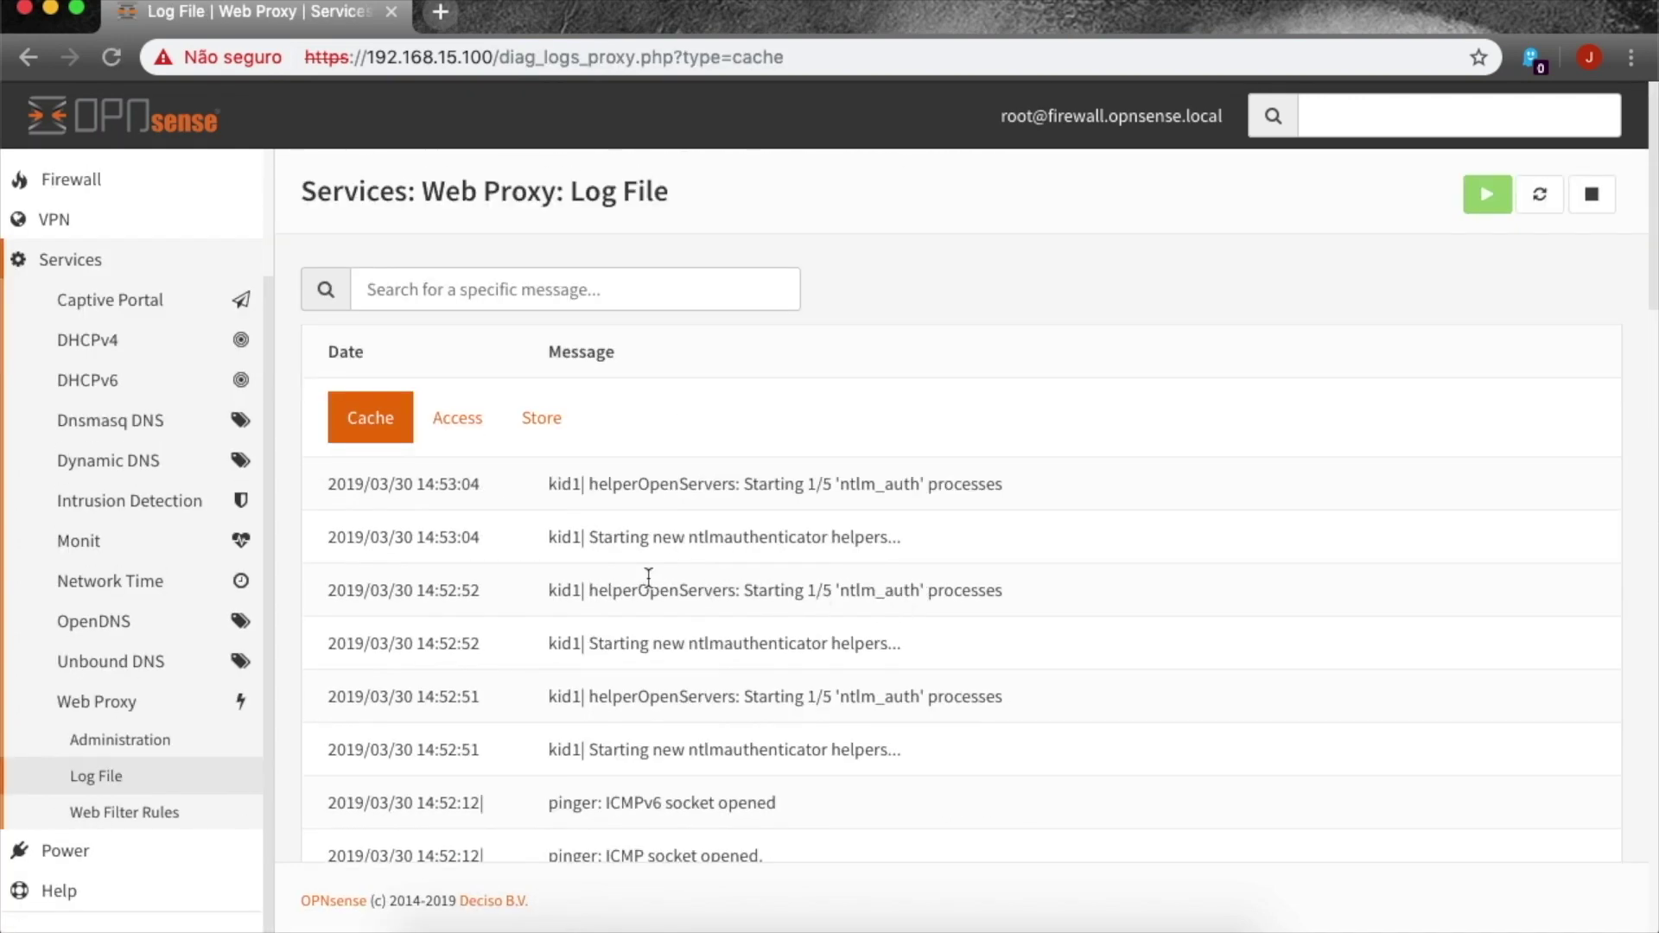
left_click(469, 421)
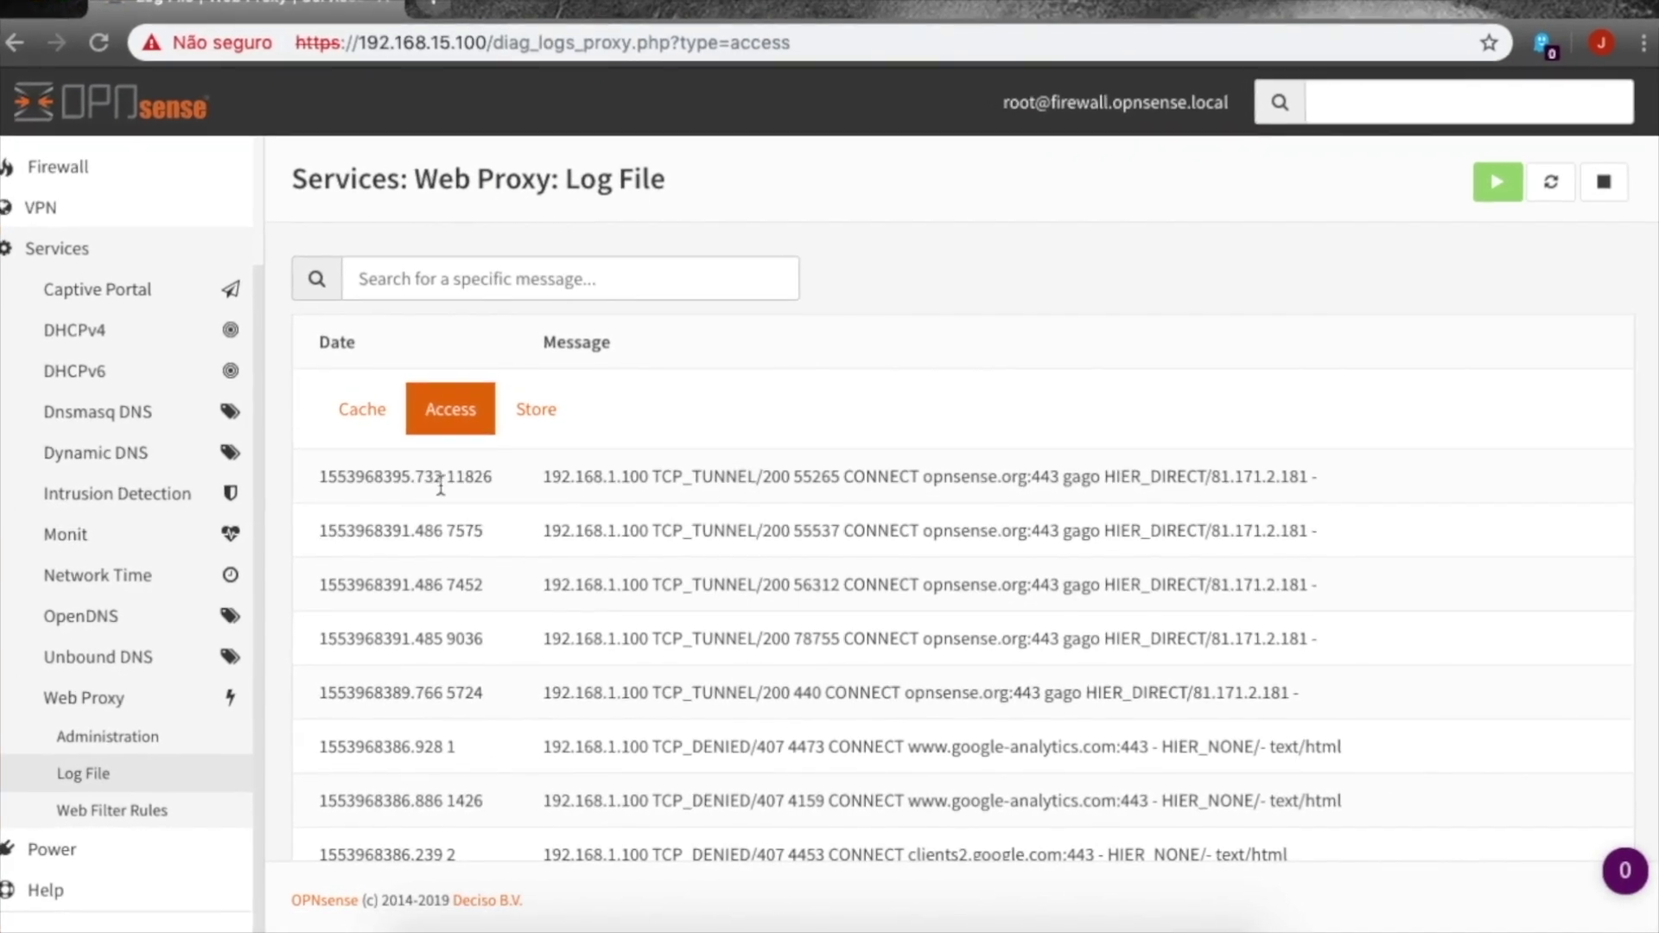
- Examine the opnsense.org requests in the access log, checking the authenticated user name recorded in each entry
left_click_drag(312, 468, 1338, 511)
left_click(1115, 458)
double_click(1108, 426)
double_click(1122, 443)
left_click(1128, 509)
double_click(1128, 509)
left_click(1123, 574)
double_click(1146, 543)
double_click(1132, 610)
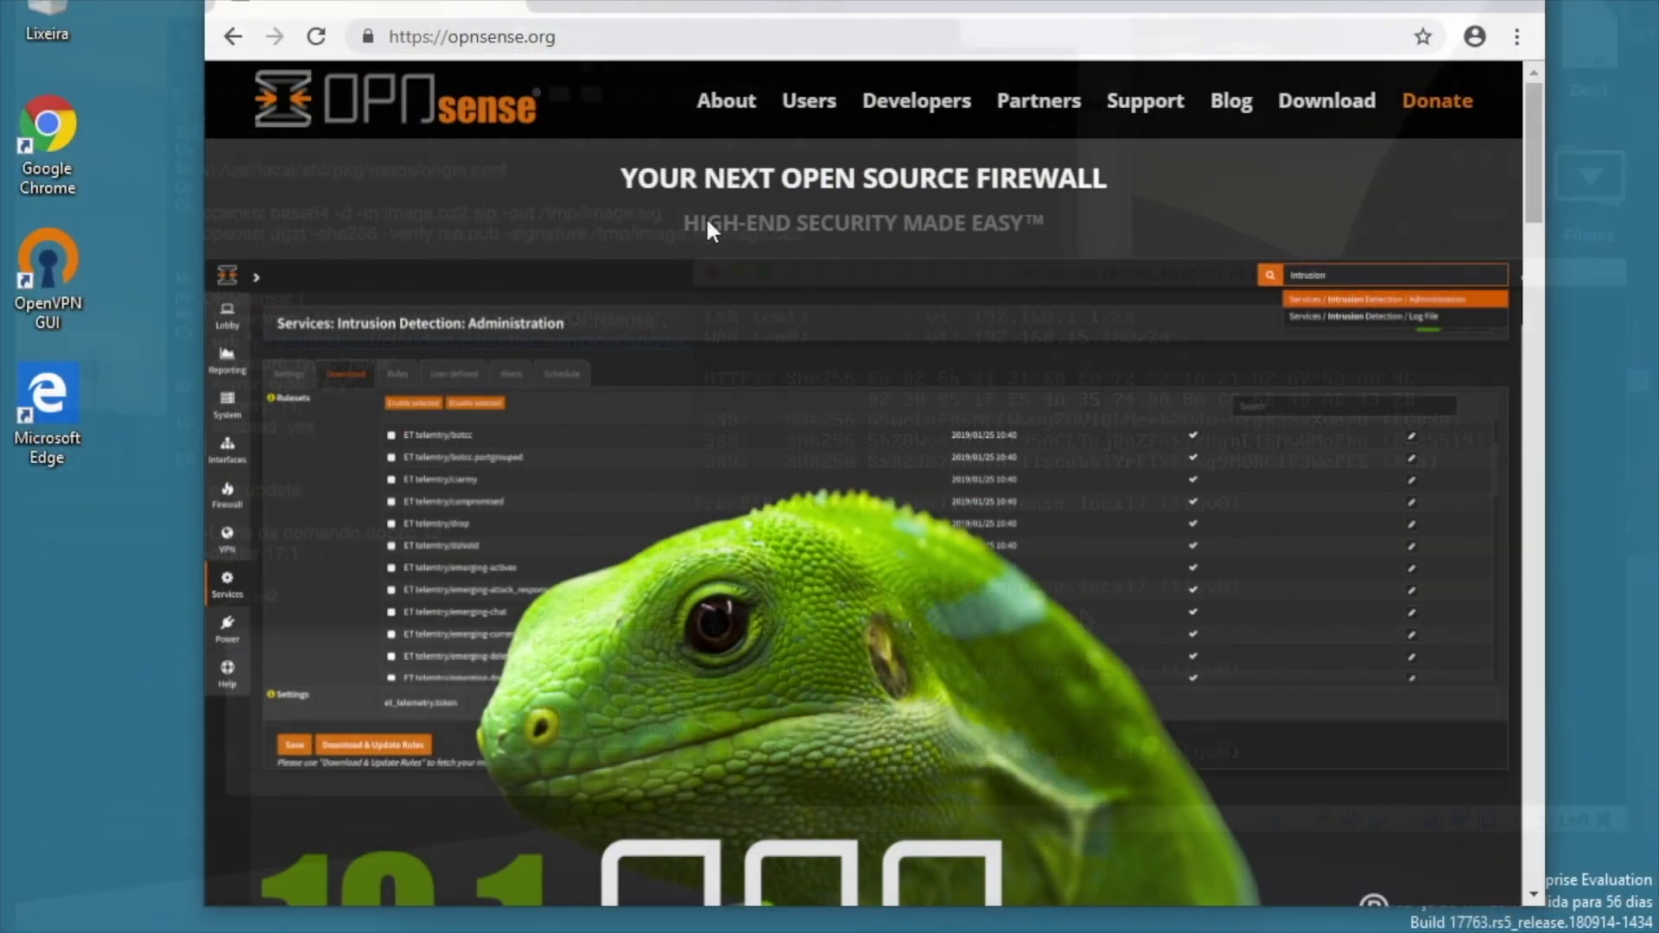
- Switch to Chrome on the Windows client, load facebook.com and examine the page the browser returns
left_click(649, 37)
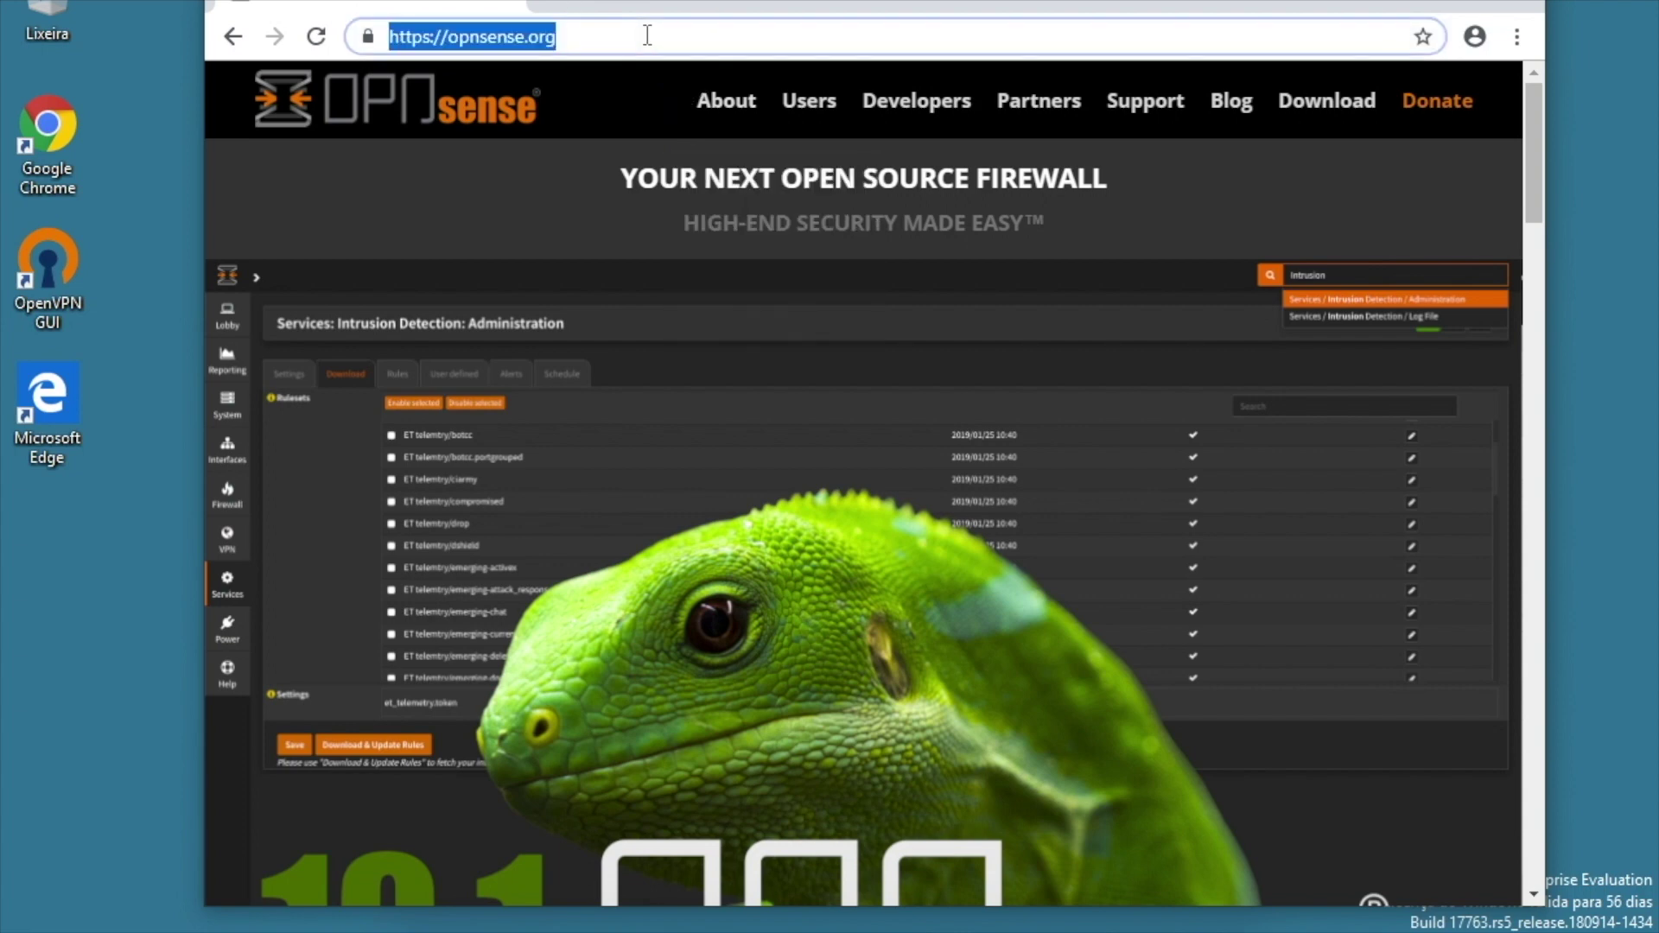
type("faceb")
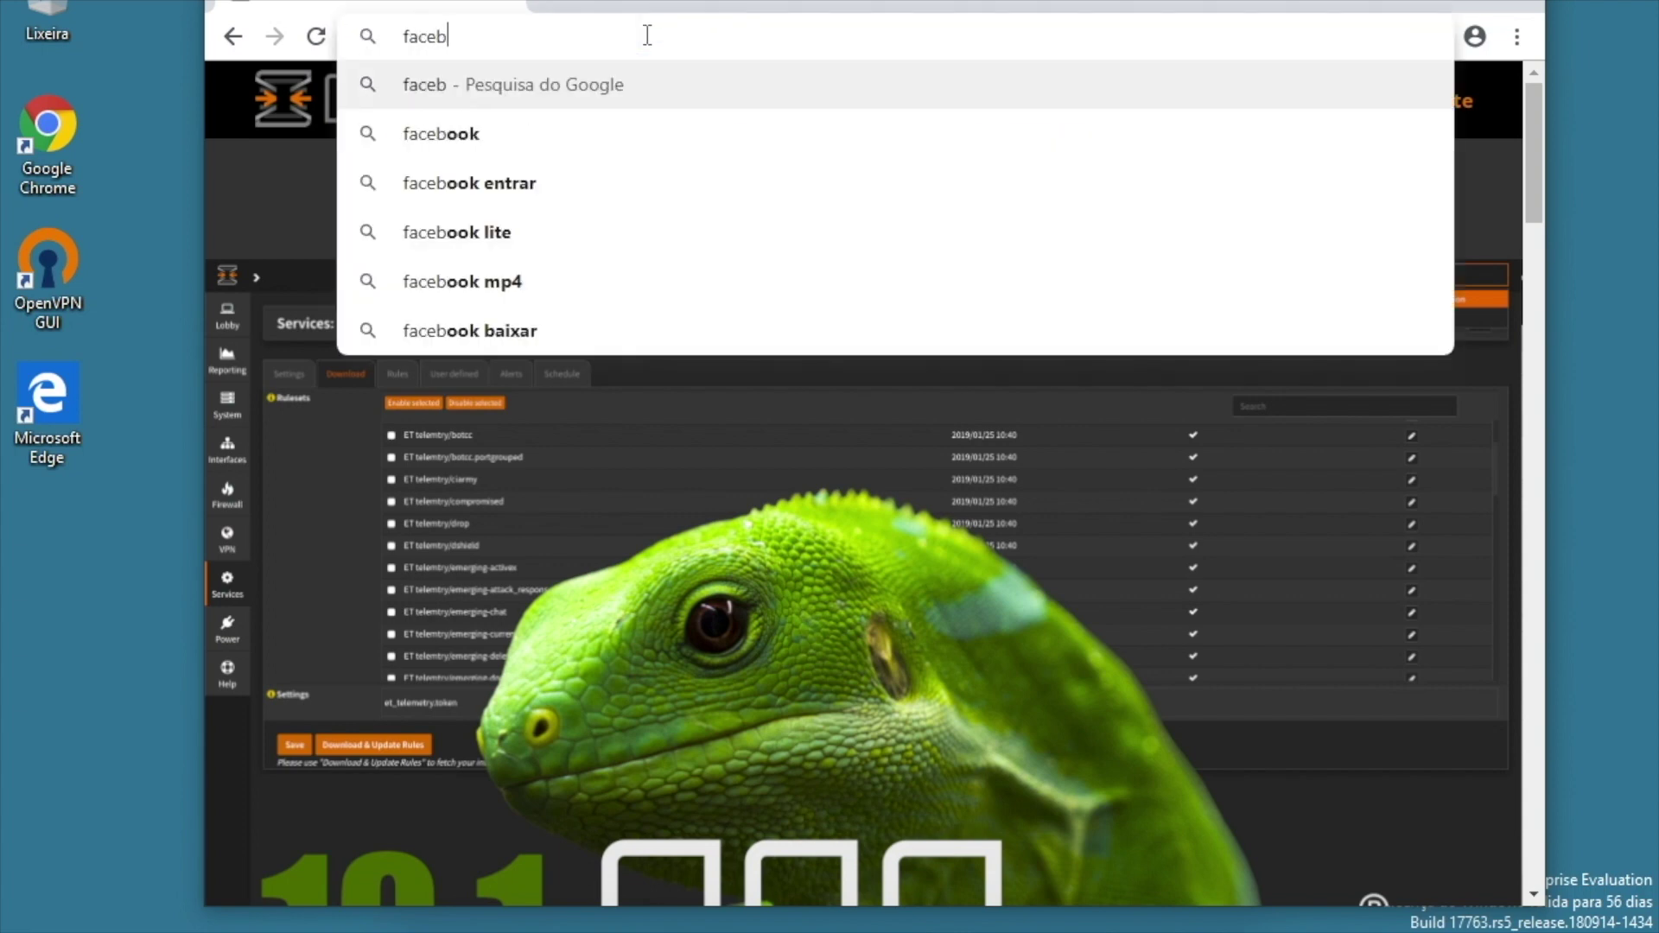
type("ook.co")
key("Return")
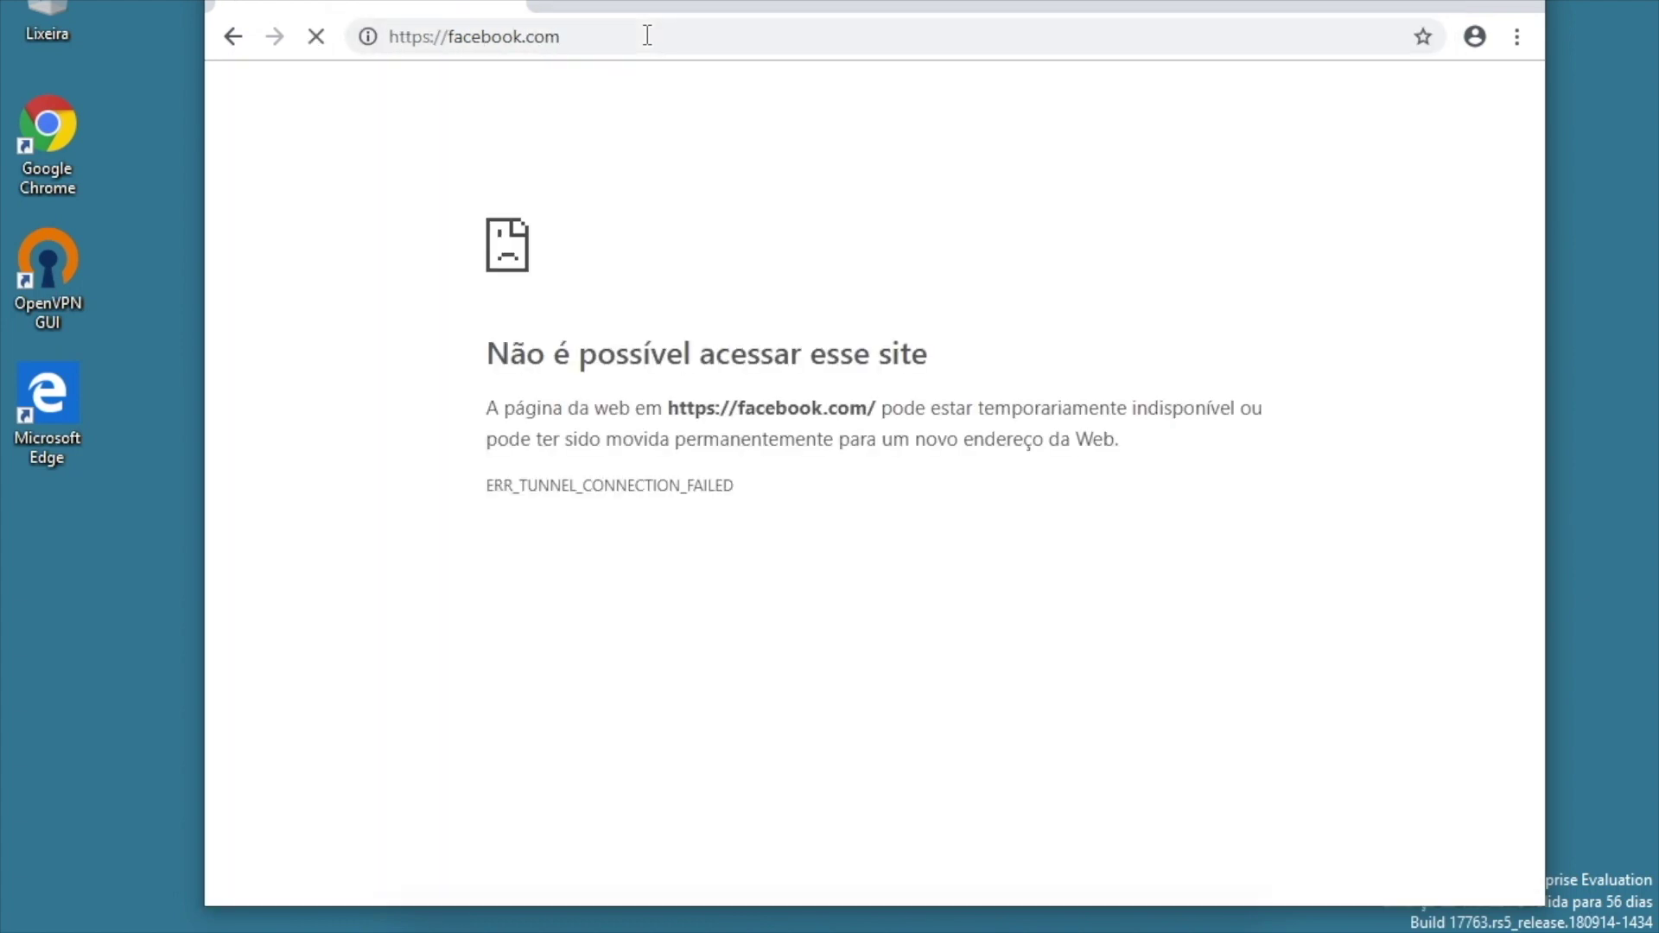
left_click_drag(697, 508, 478, 372)
left_click(482, 361)
left_click_drag(493, 485, 726, 490)
left_click(756, 499)
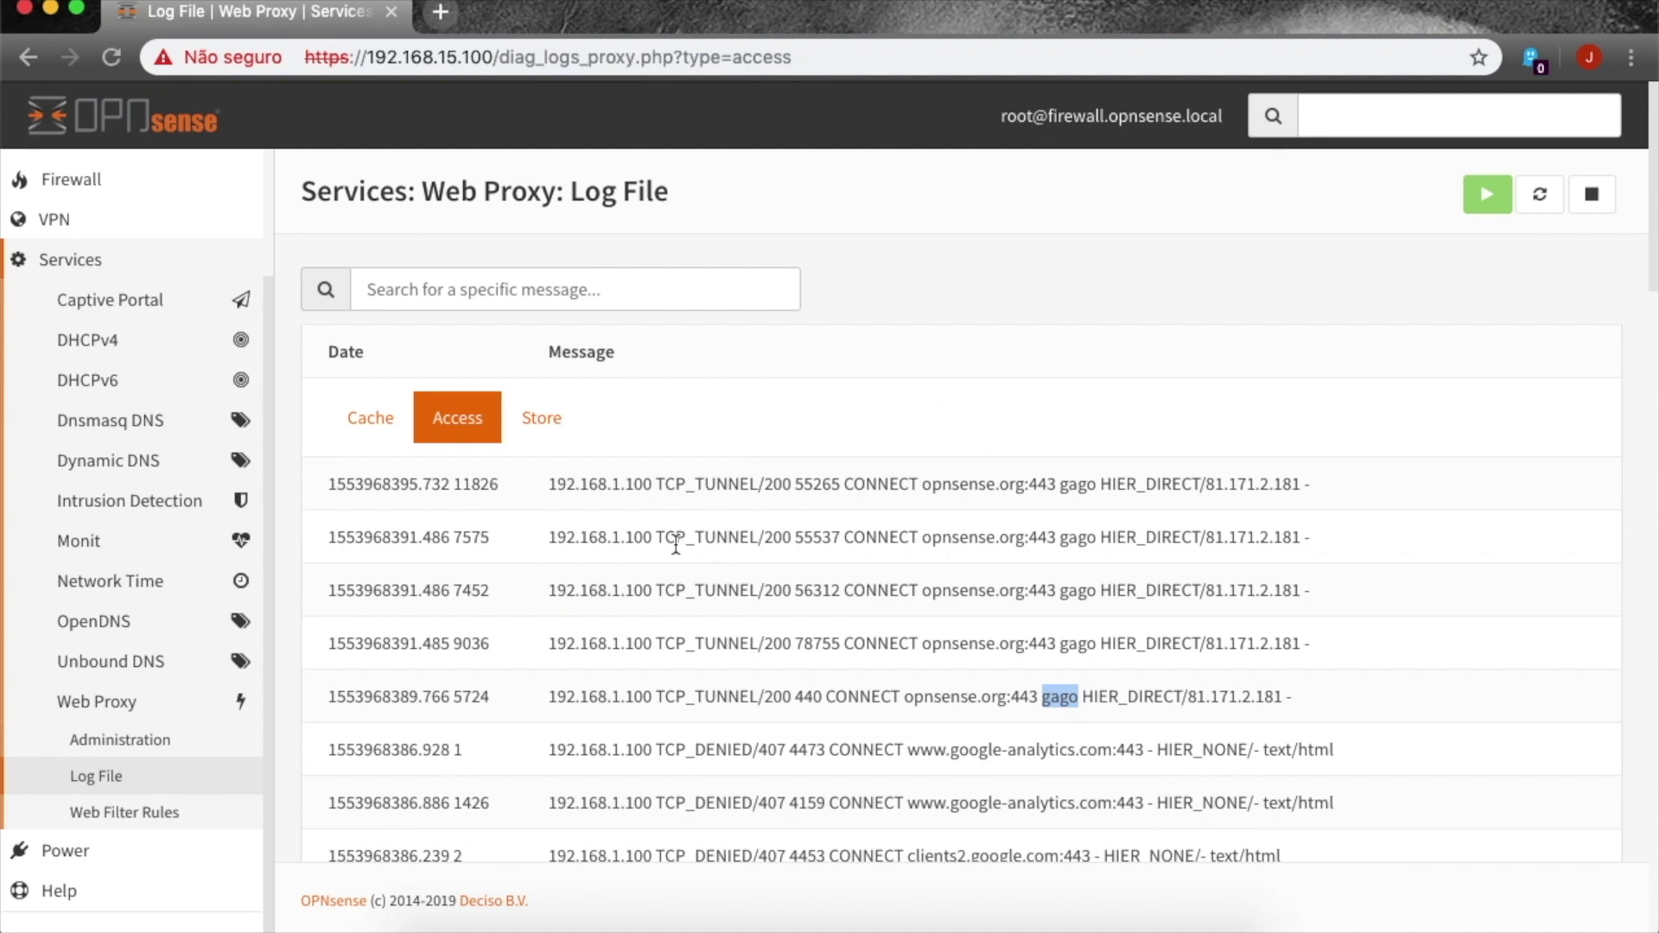
- Switch to OPNsense, reload the Web Proxy access log and examine the entries for the facebook.com requests
left_click(470, 423)
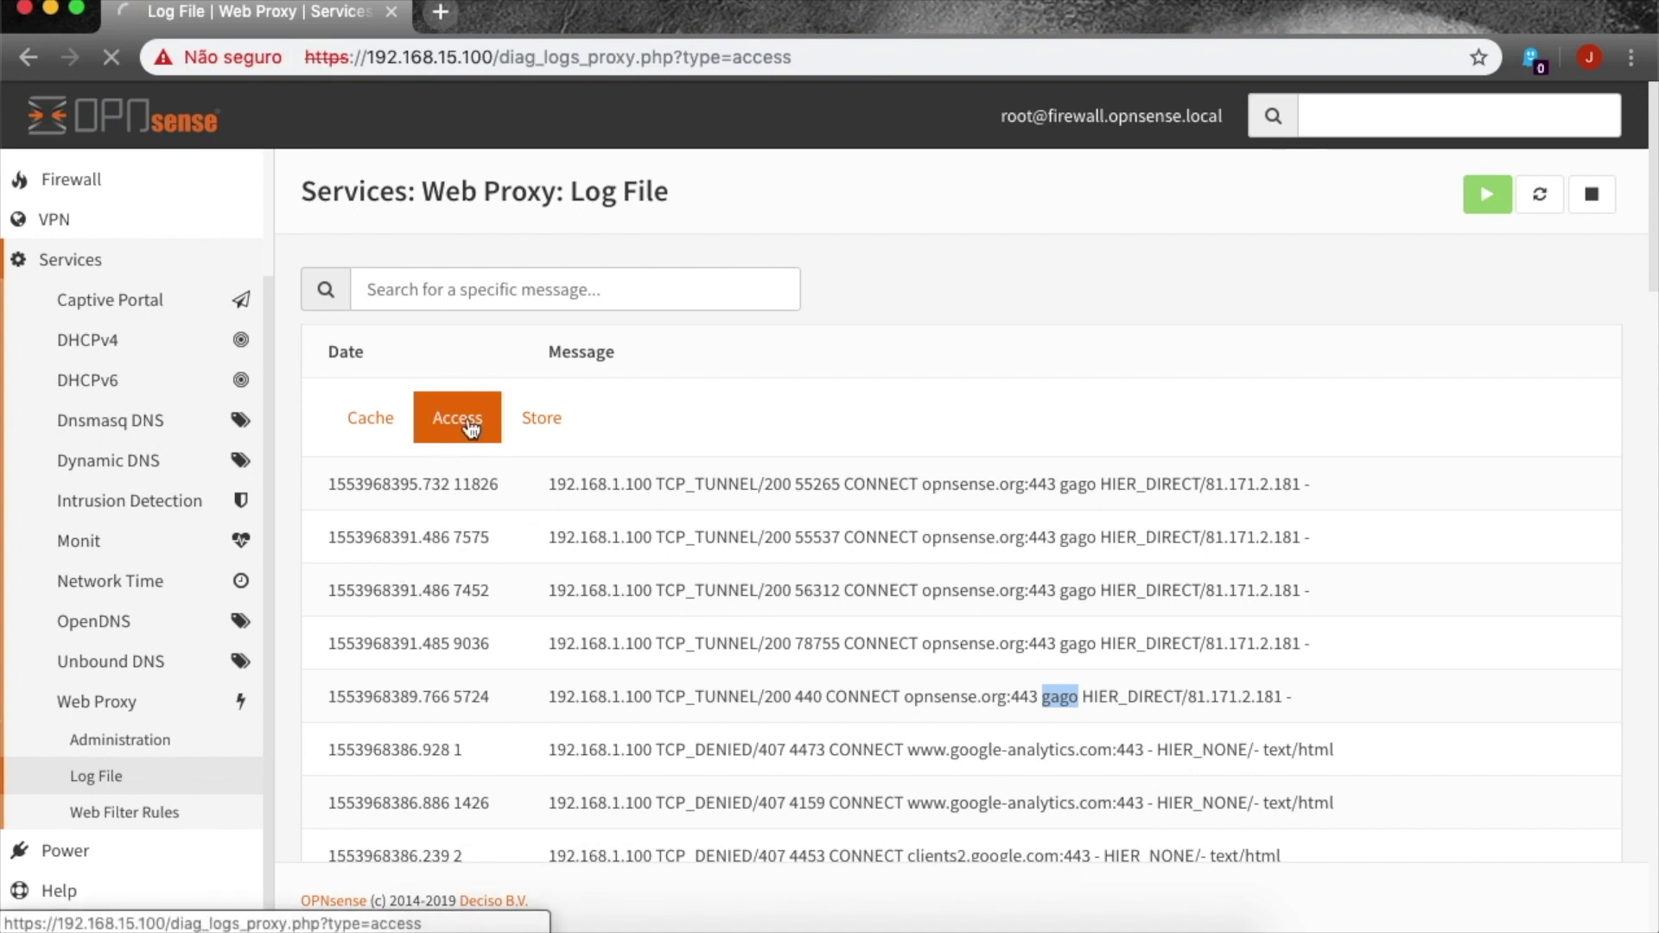
scroll(467, 425, "down", 5)
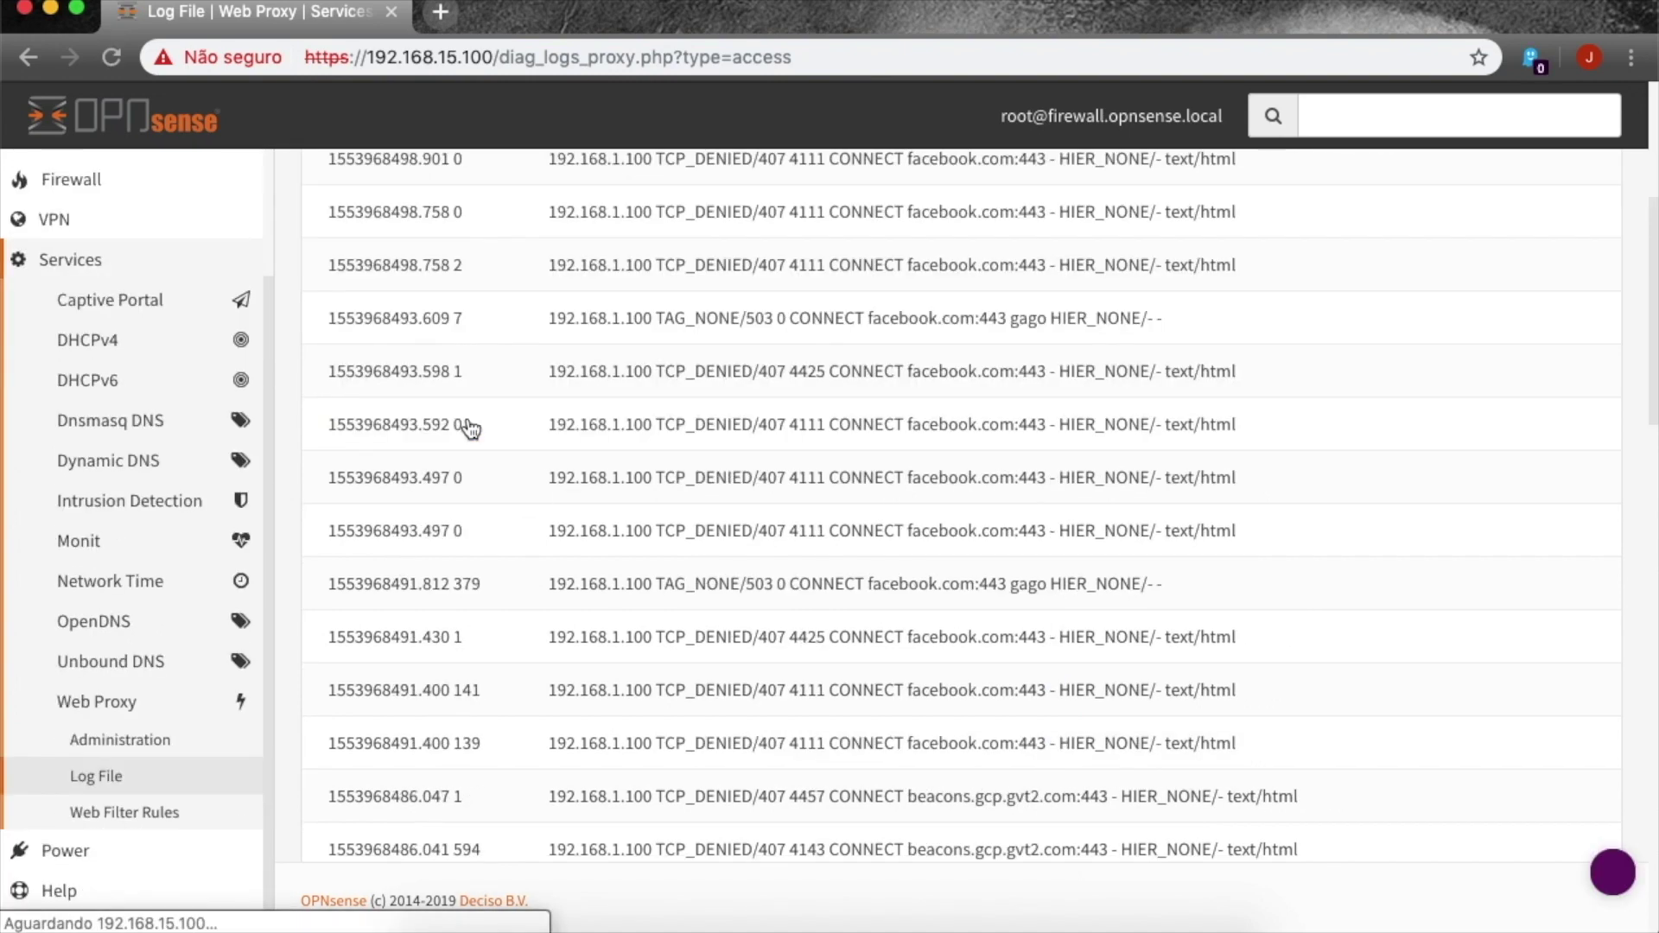
scroll(602, 458, "up", 5)
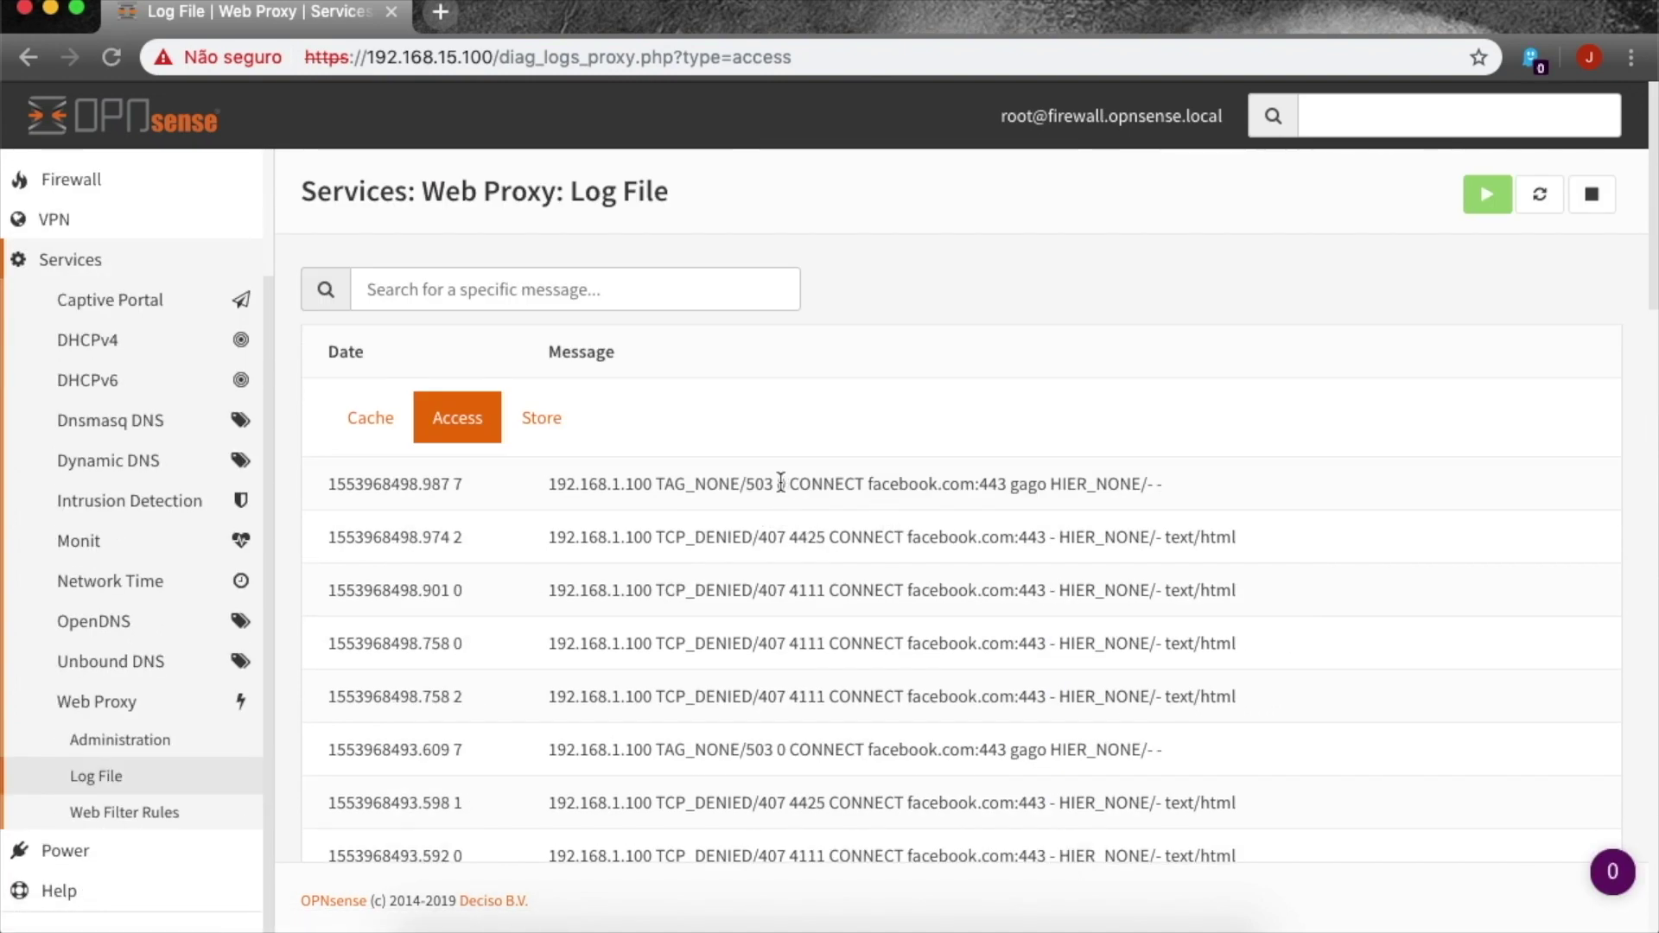
scroll(778, 537, "down", 1)
left_click_drag(332, 531, 1297, 689)
left_click(1298, 669)
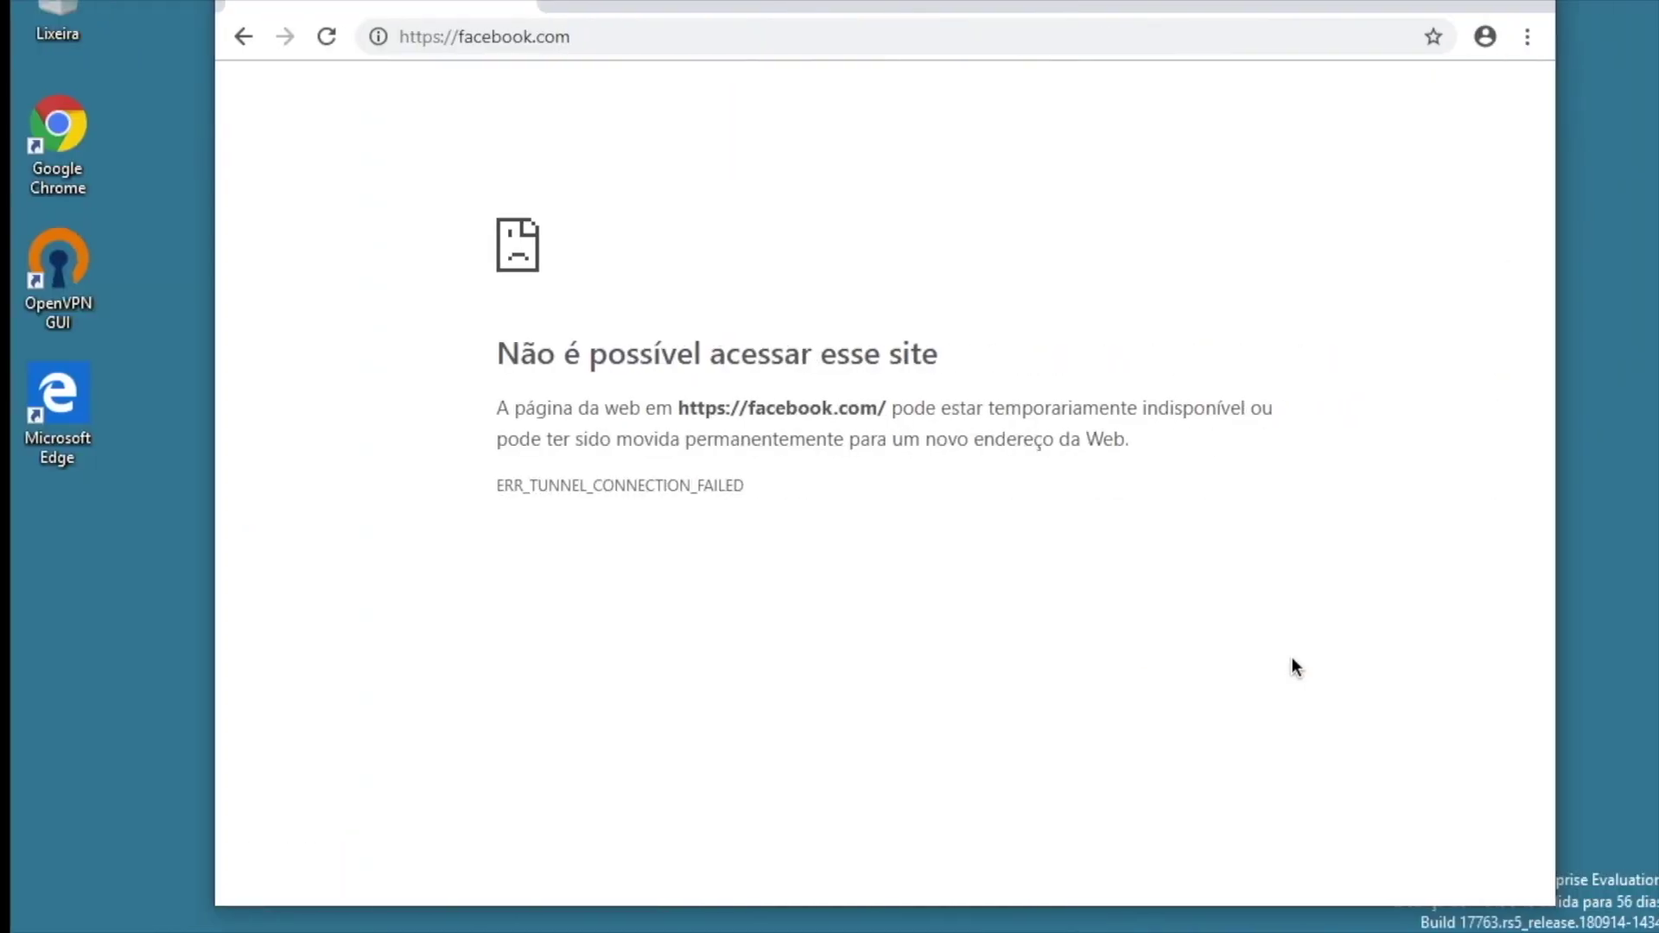
left_click(638, 35)
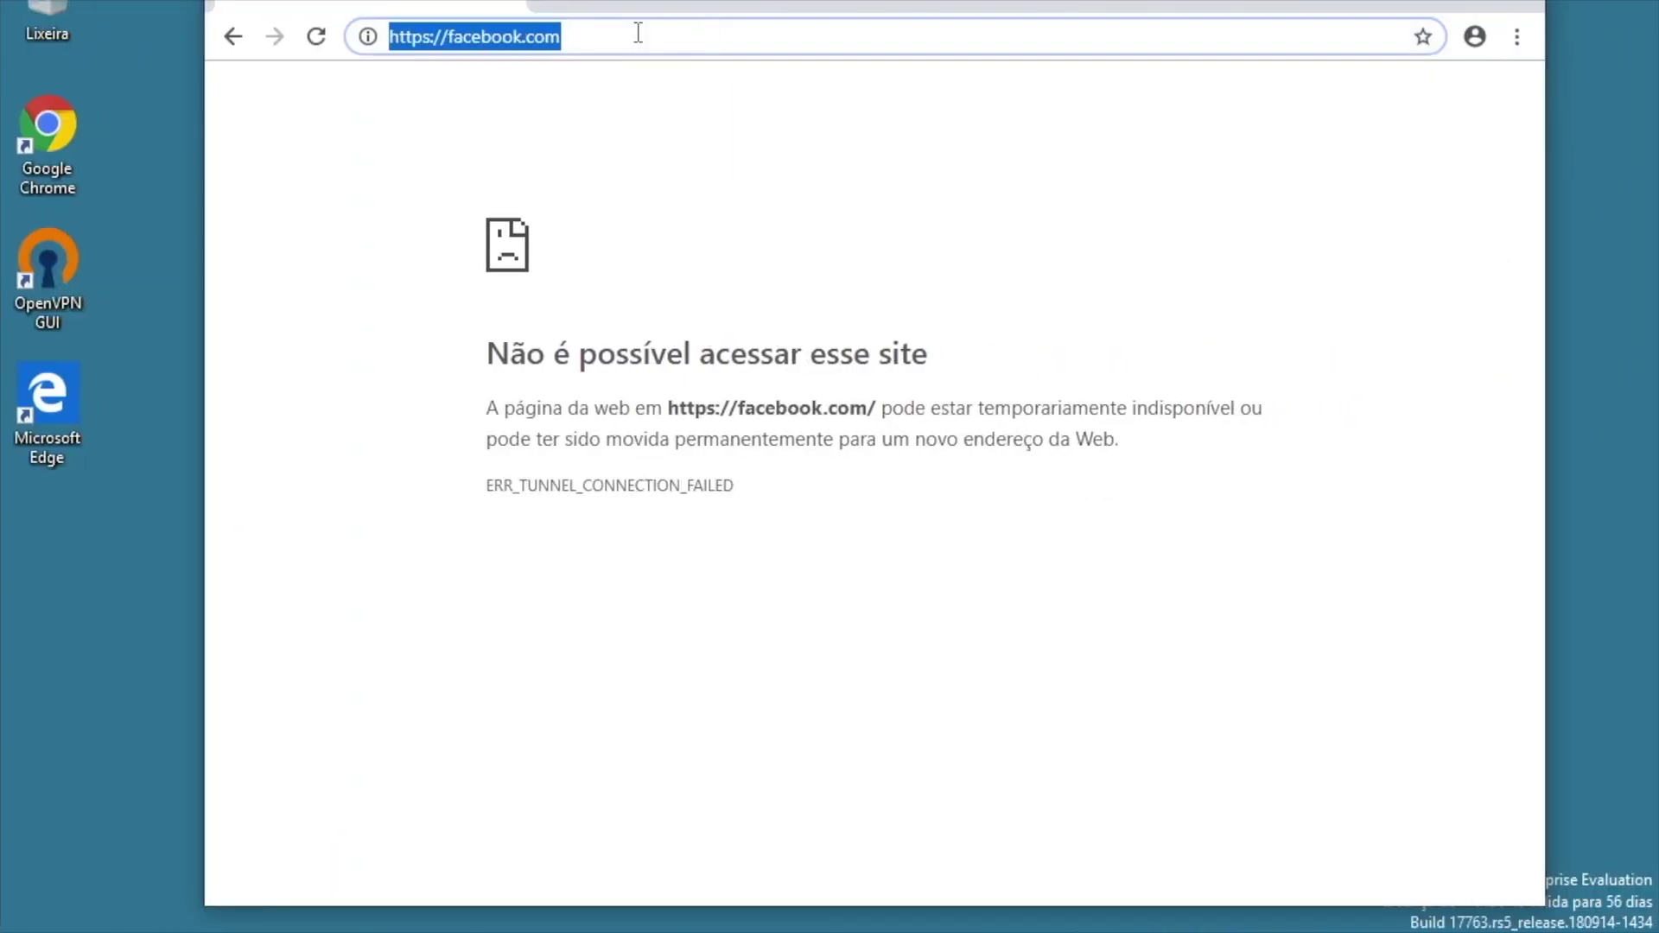
type("http:")
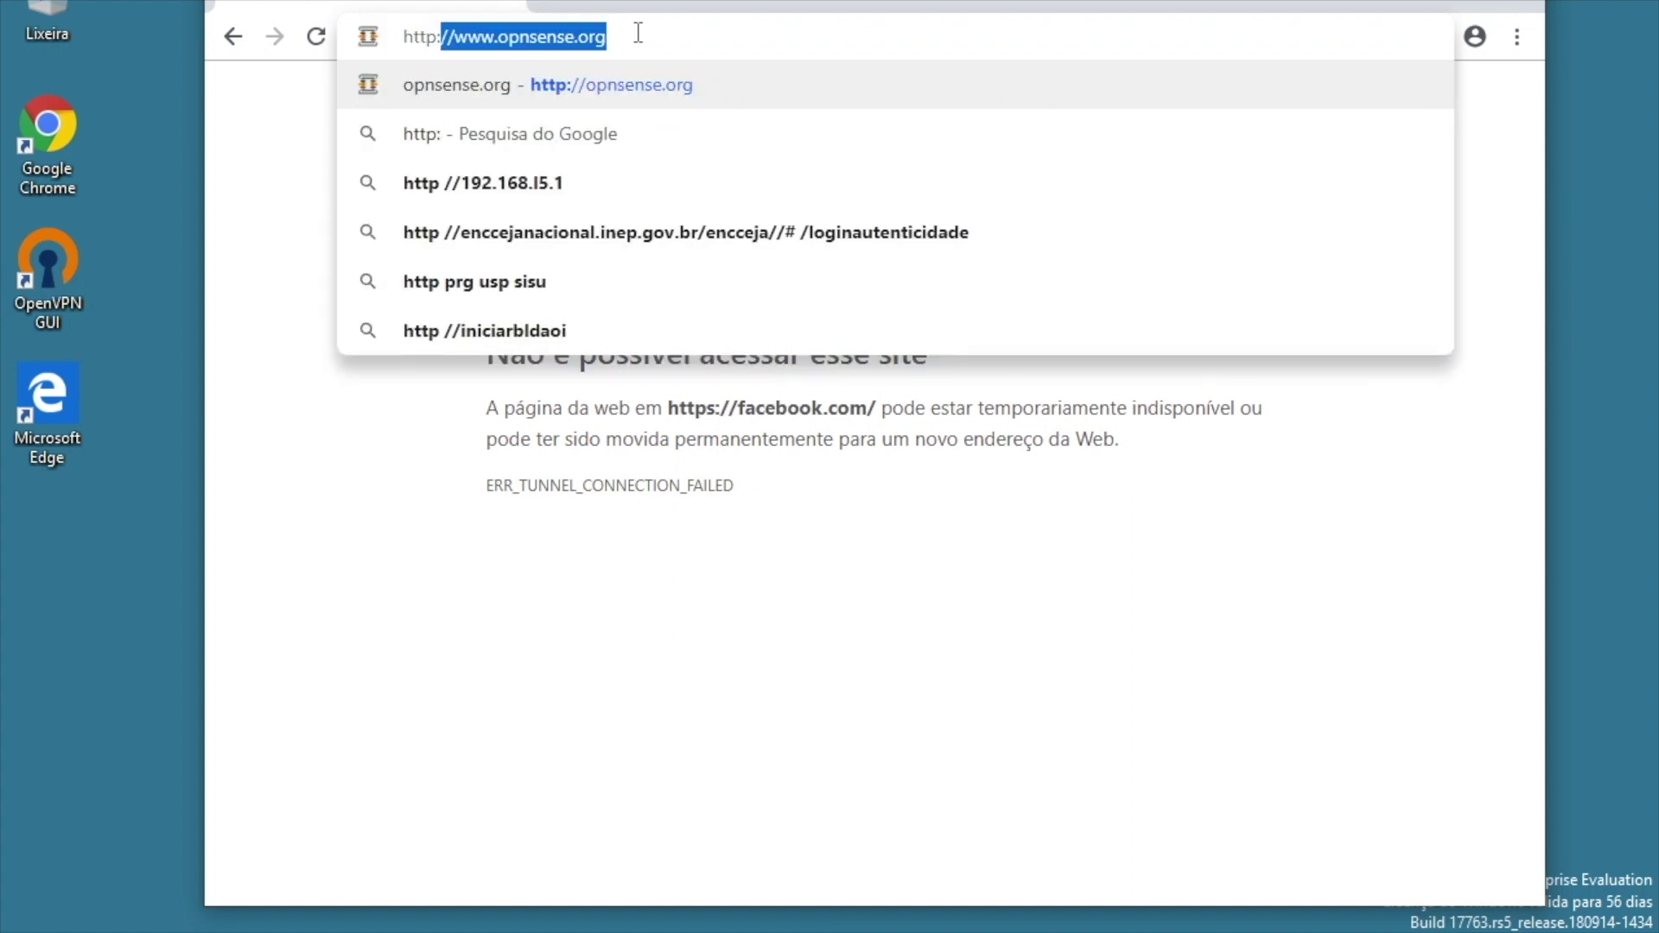
type("//instagram.com")
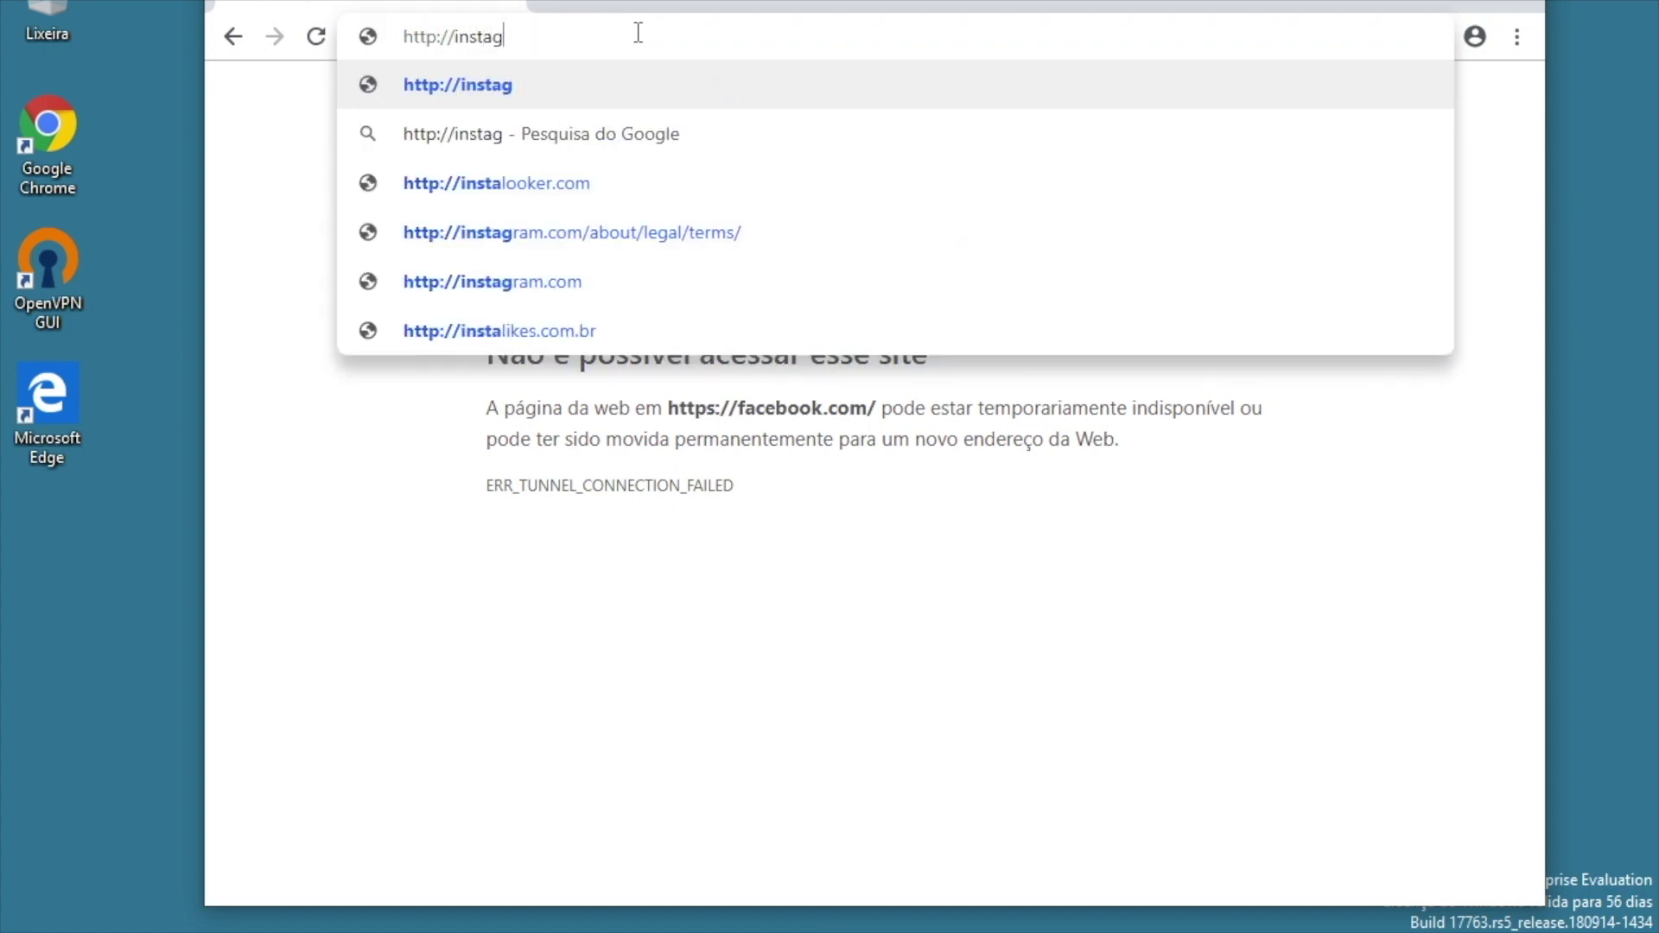
key("Return")
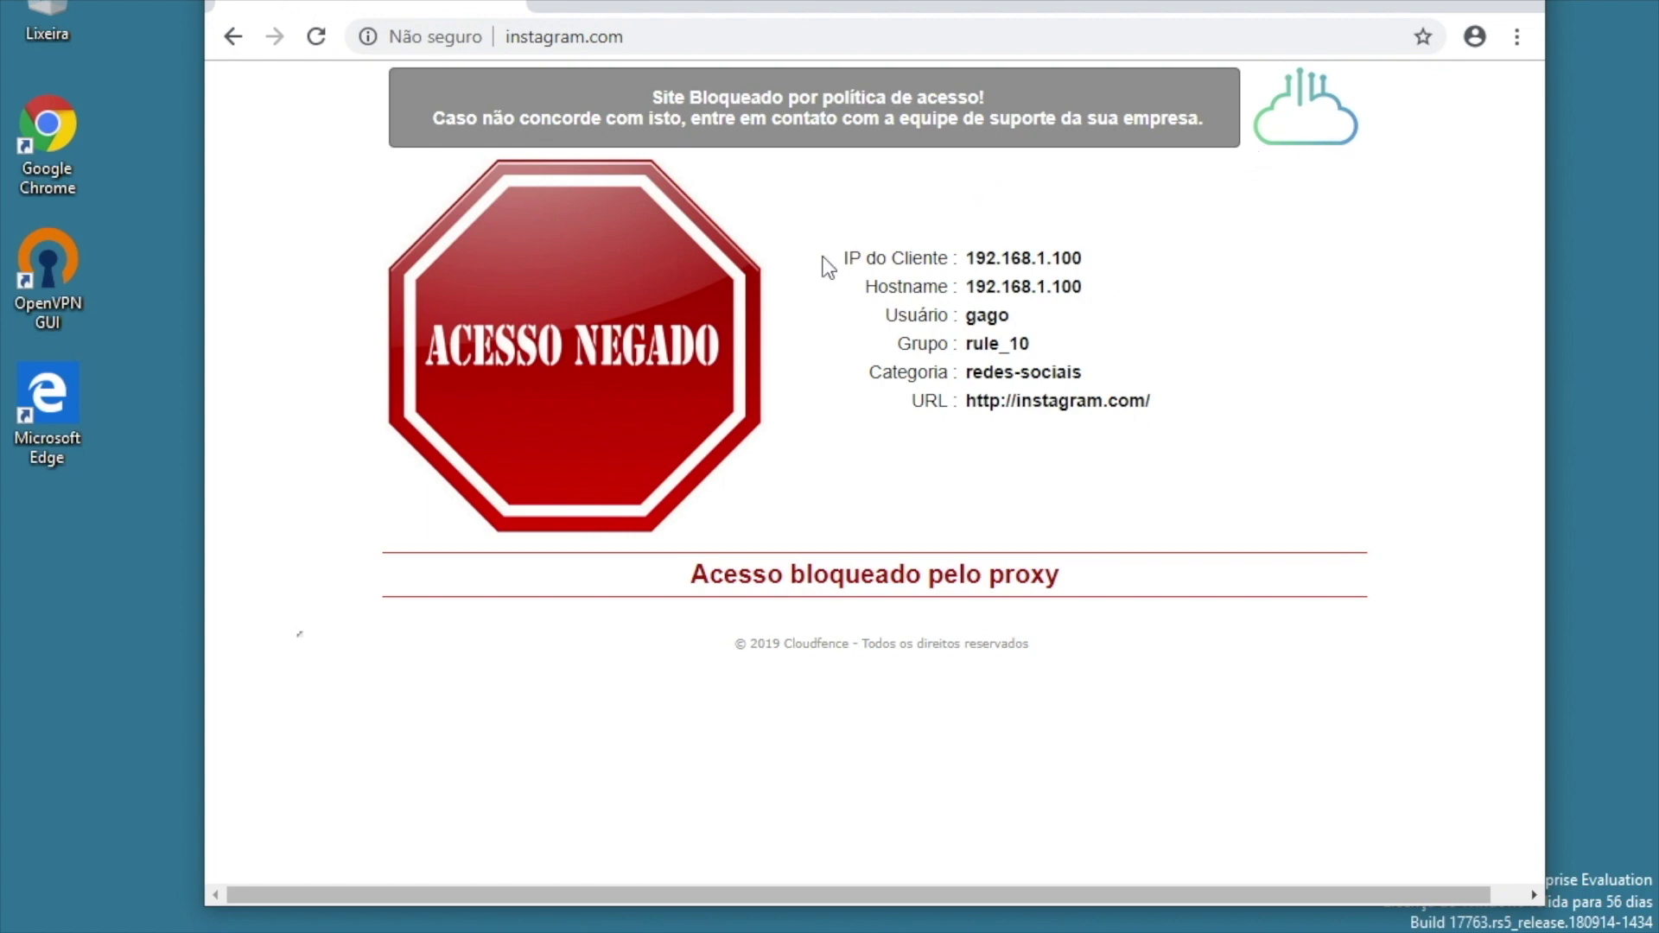
- Examine the proxy's block page for the client IP, hostname, user, group, category and URL of the denied request
left_click_drag(850, 252, 1085, 259)
left_click(880, 282)
triple_click(880, 282)
left_click(859, 300)
left_click(984, 309)
left_click_drag(912, 336, 1041, 339)
left_click(1041, 344)
mouse_move(972, 373)
left_mouse_down()
mouse_move(1139, 372)
mouse_move(1037, 400)
mouse_move(961, 397)
left_mouse_up()
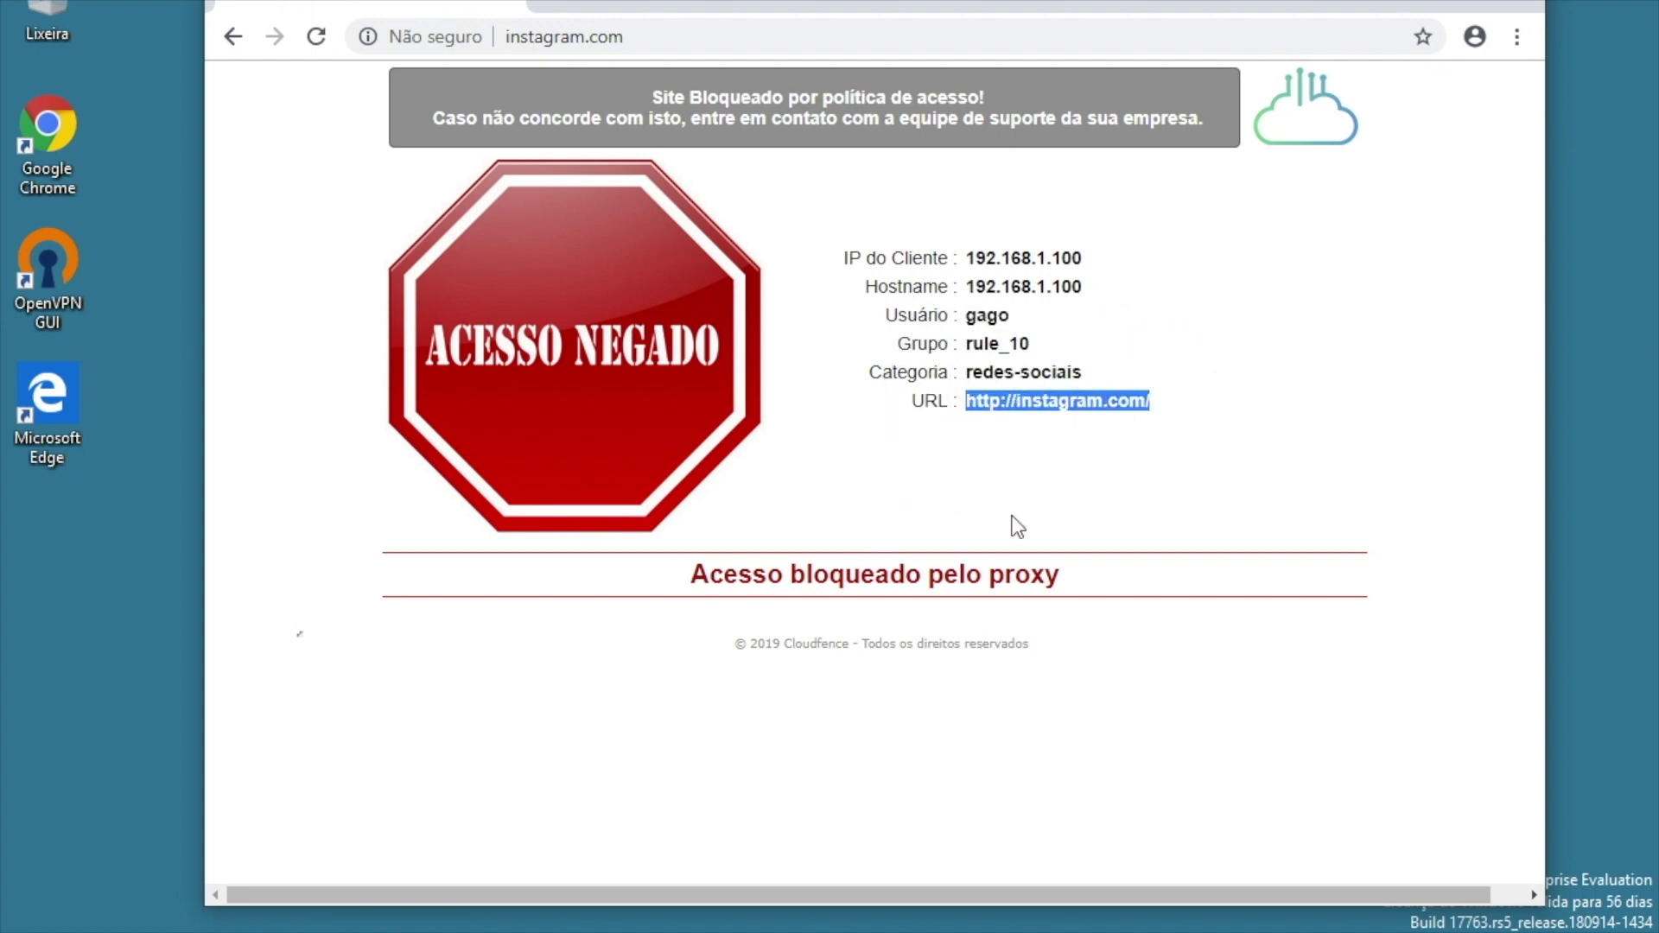
left_click_drag(1161, 402, 909, 400)
left_click(1042, 455)
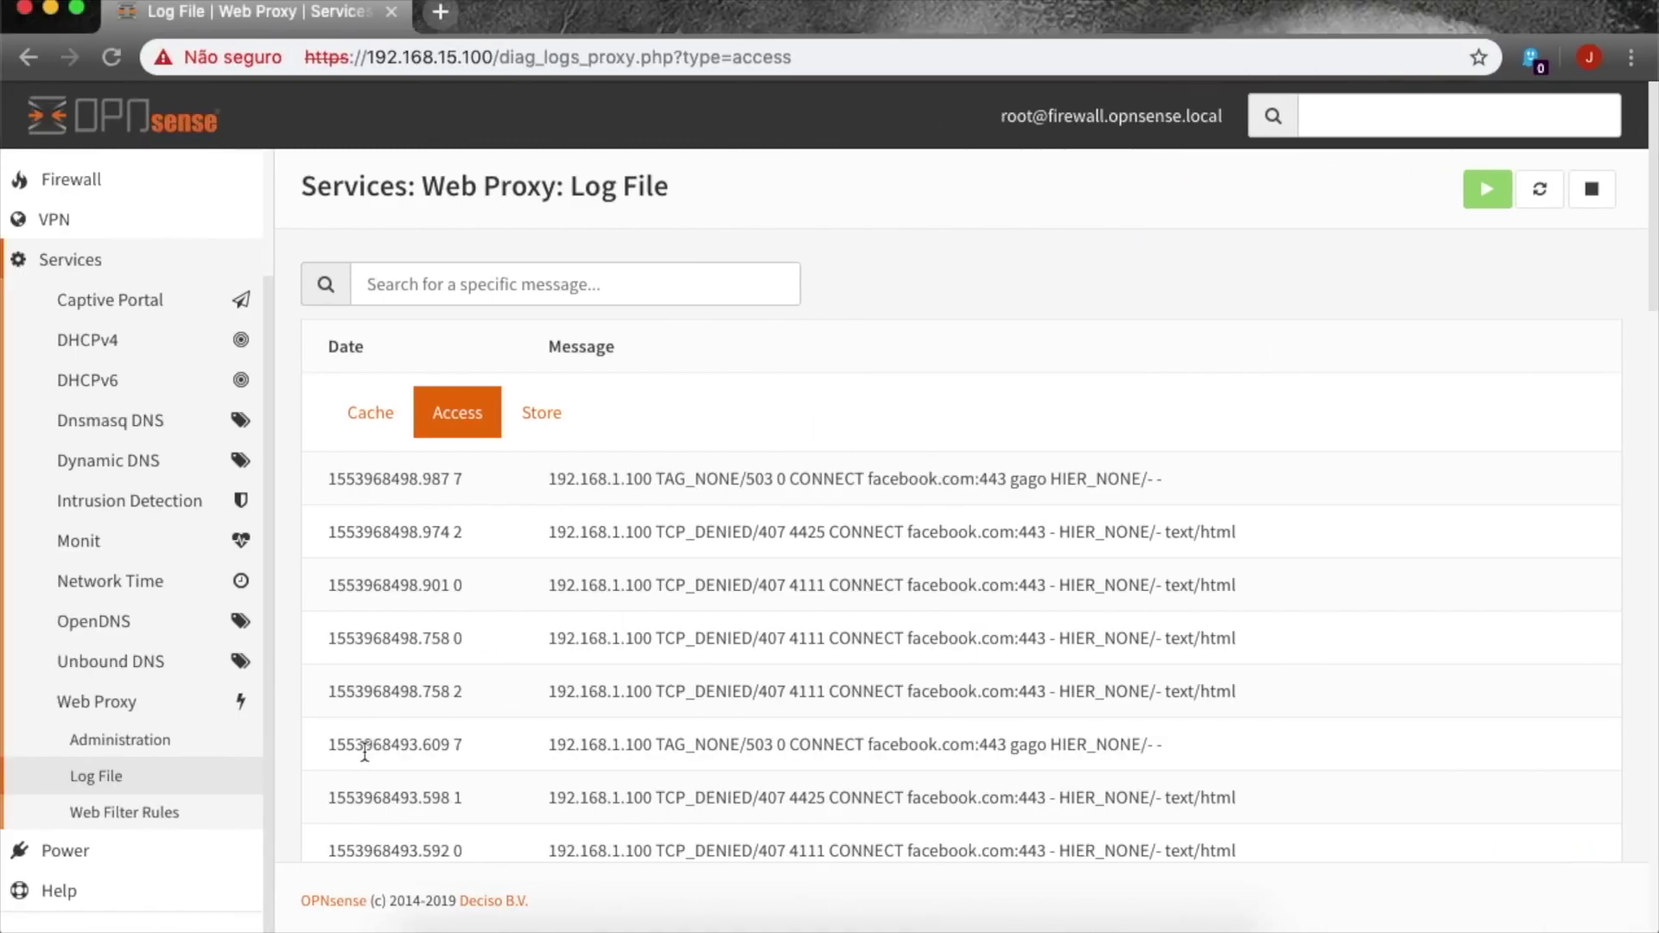
- Switch to OPNsense and open the Web Filter Rules of the Web Proxy service
left_click(111, 703)
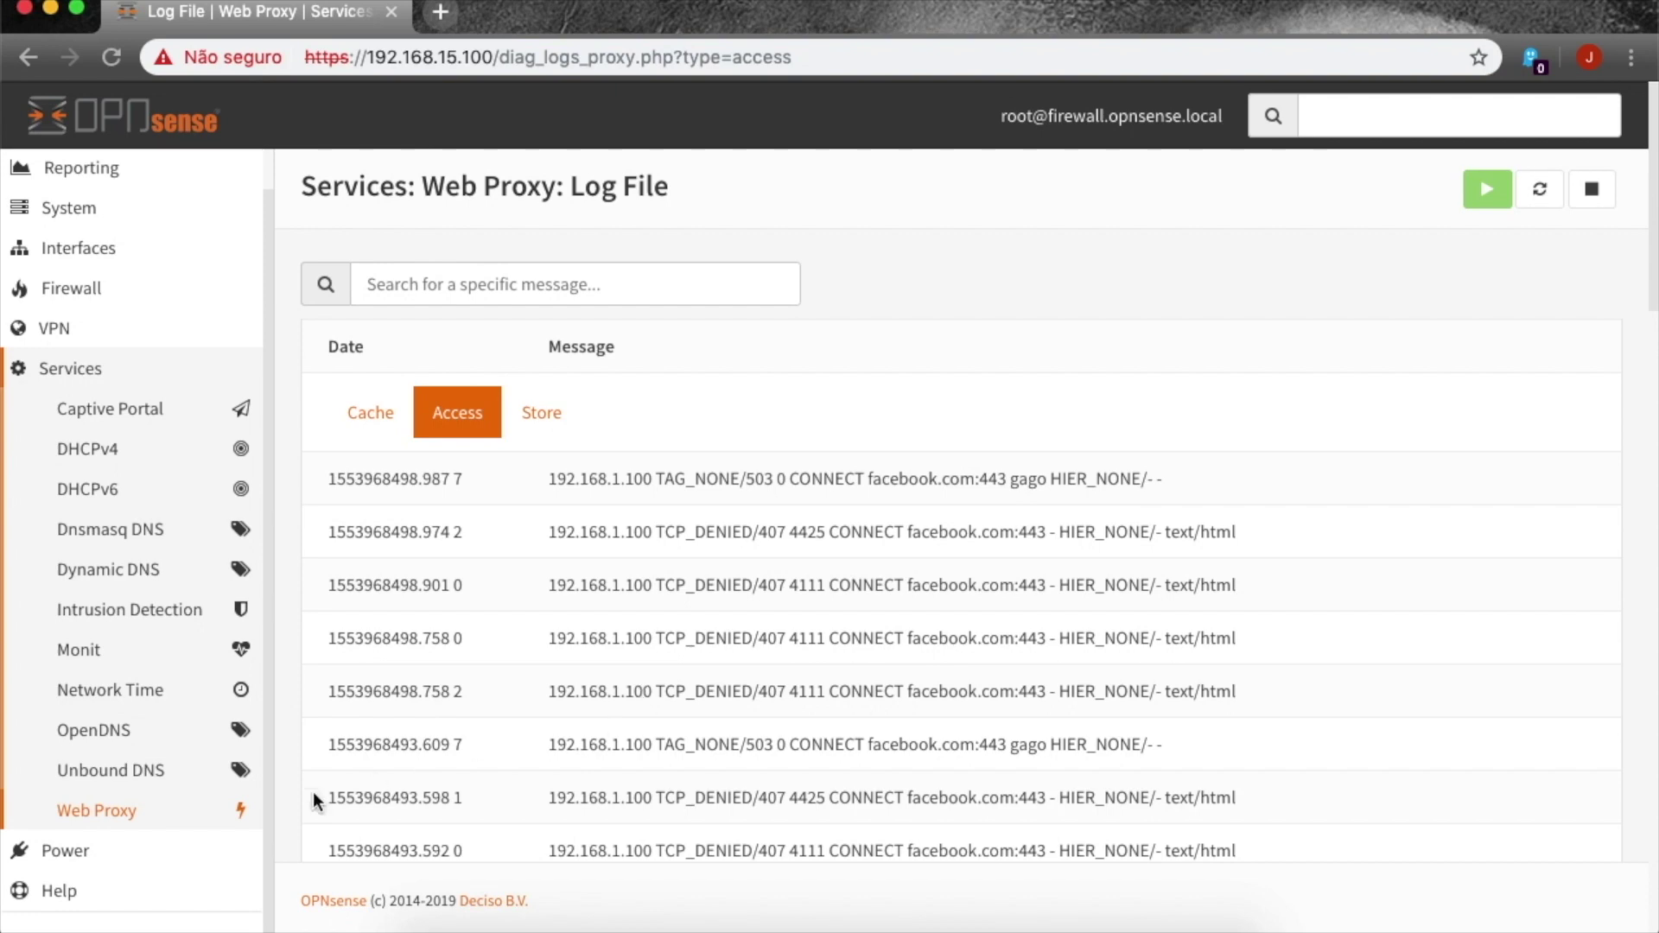
left_click(190, 812)
left_click(158, 813)
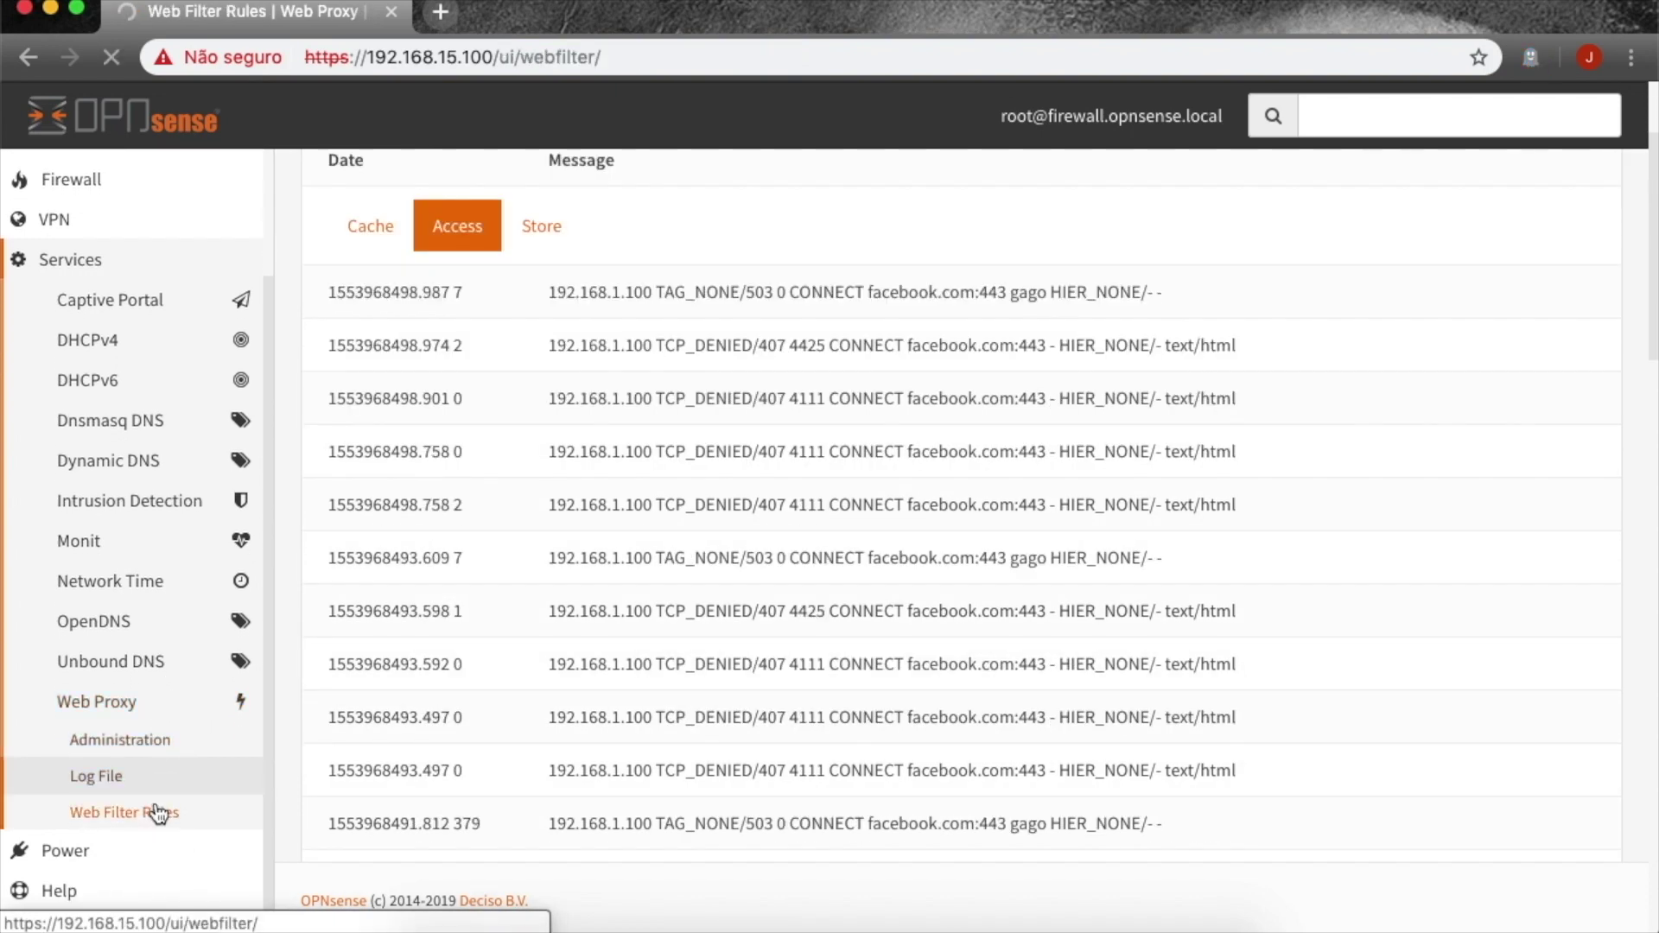